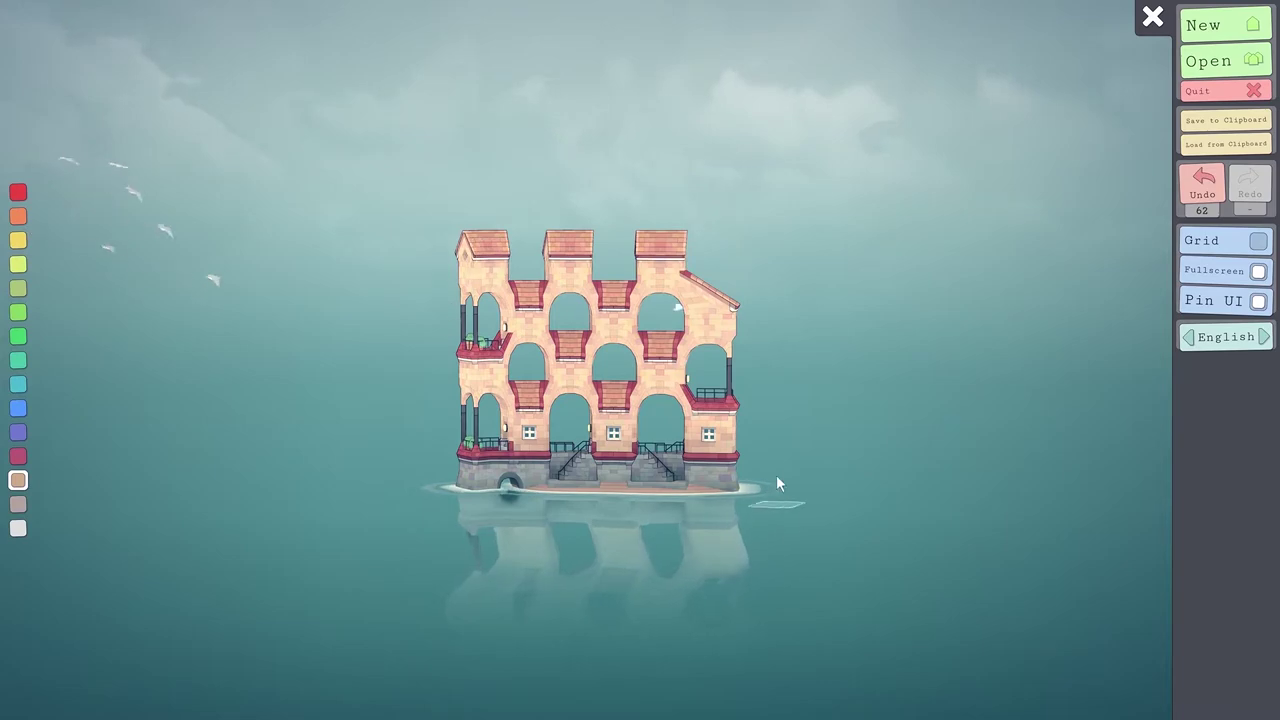
# - Examine the small arched building on its island from the front, the corners, close up and overhead
pyautogui.moveTo(770, 466); pyautogui.dragTo(764, 380)
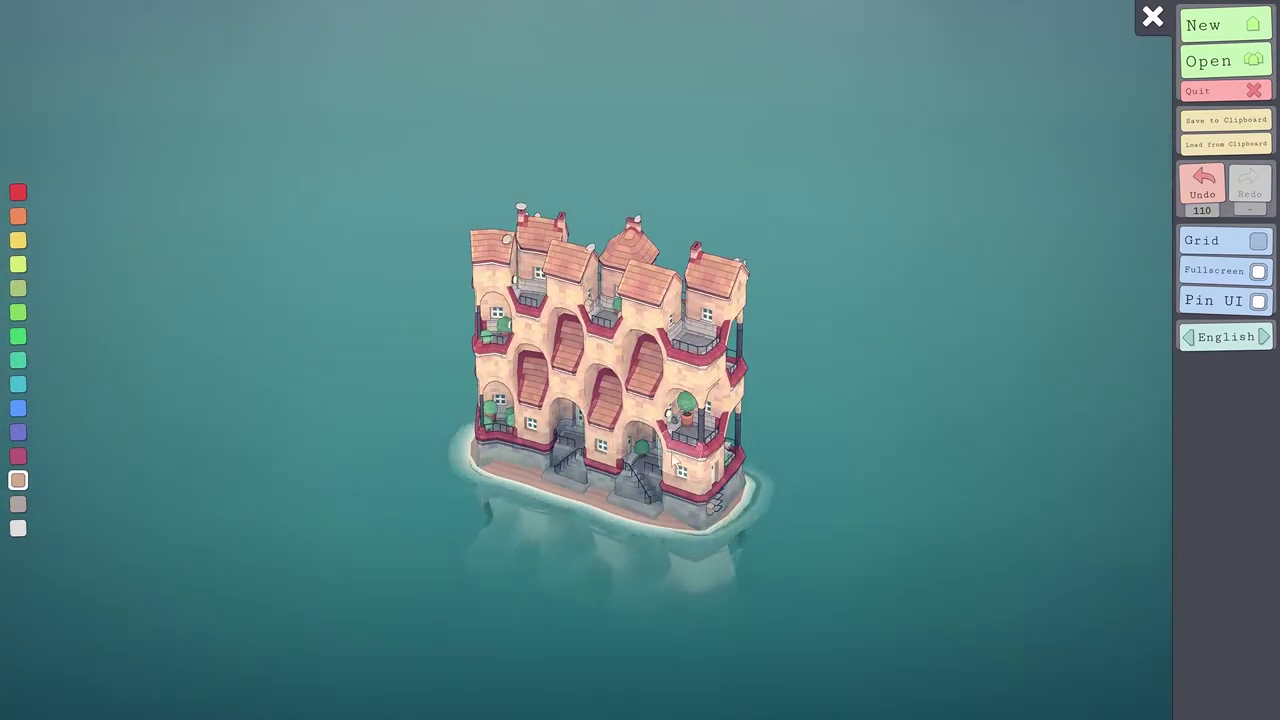
pyautogui.moveTo(631, 462); pyautogui.dragTo(660, 576)
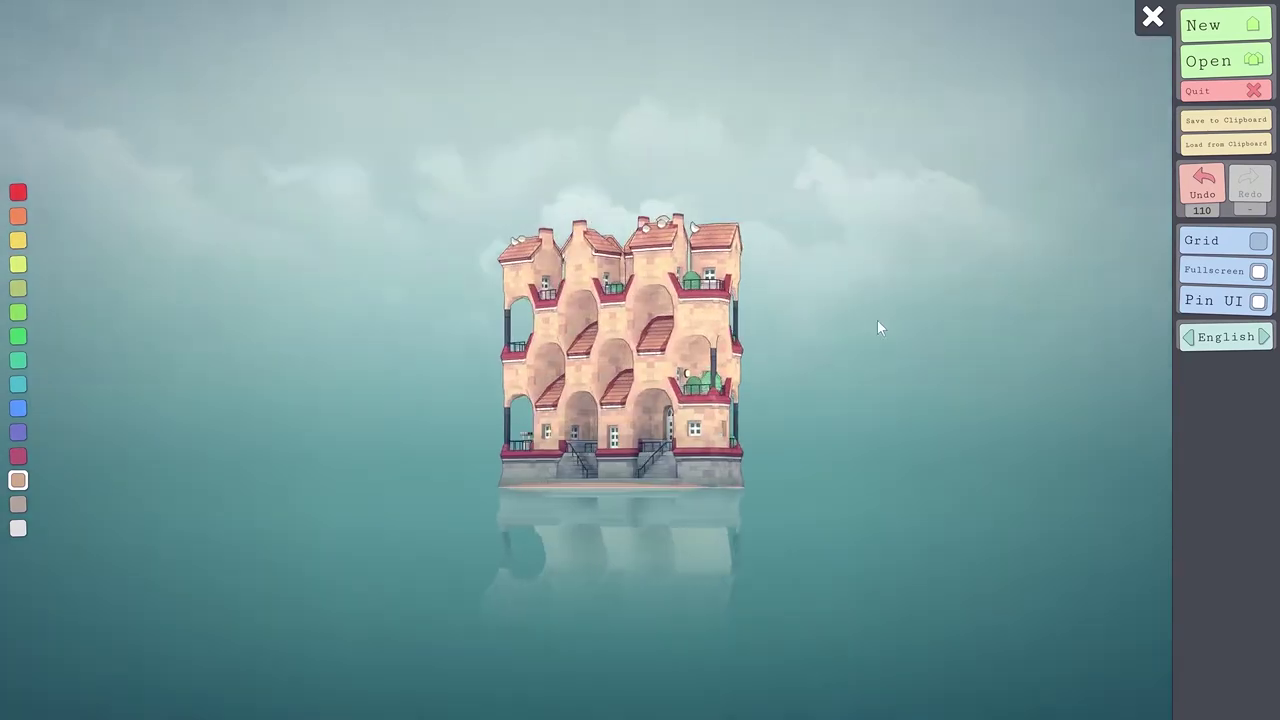
pyautogui.moveTo(877, 320); pyautogui.dragTo(1037, 291)
pyautogui.scroll(8, 638, 345)
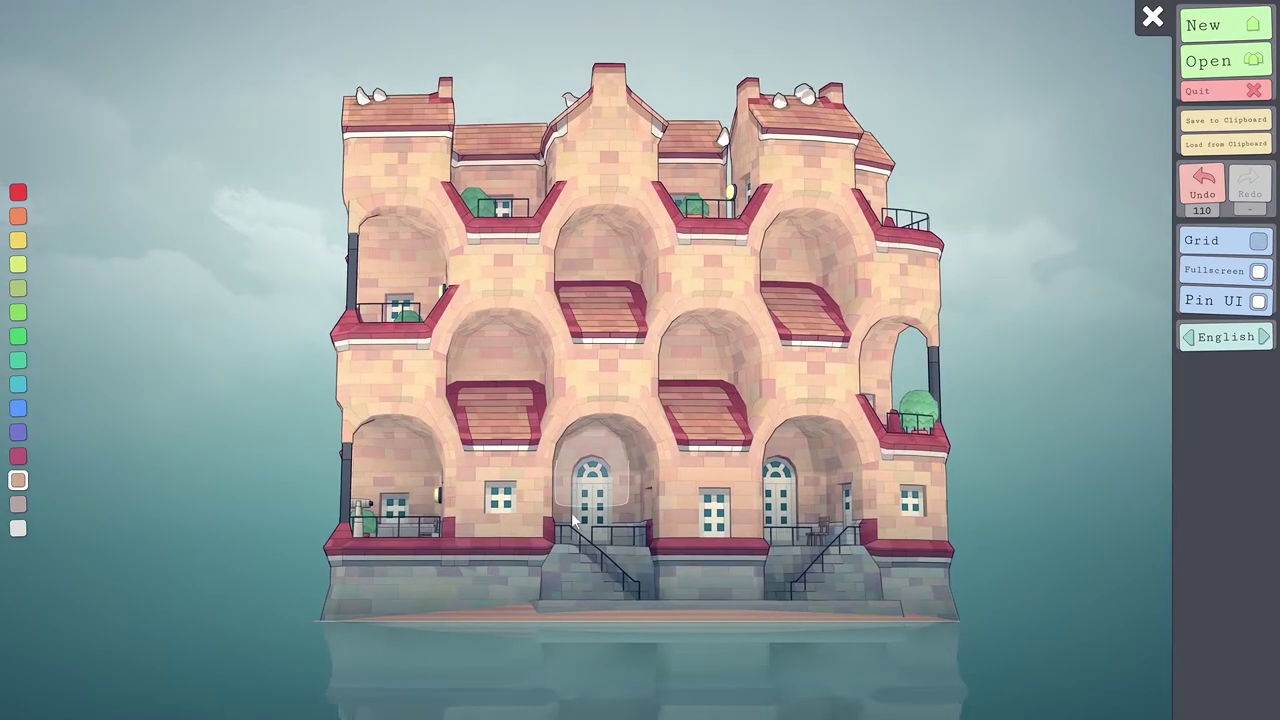
pyautogui.moveTo(522, 425); pyautogui.dragTo(566, 538)
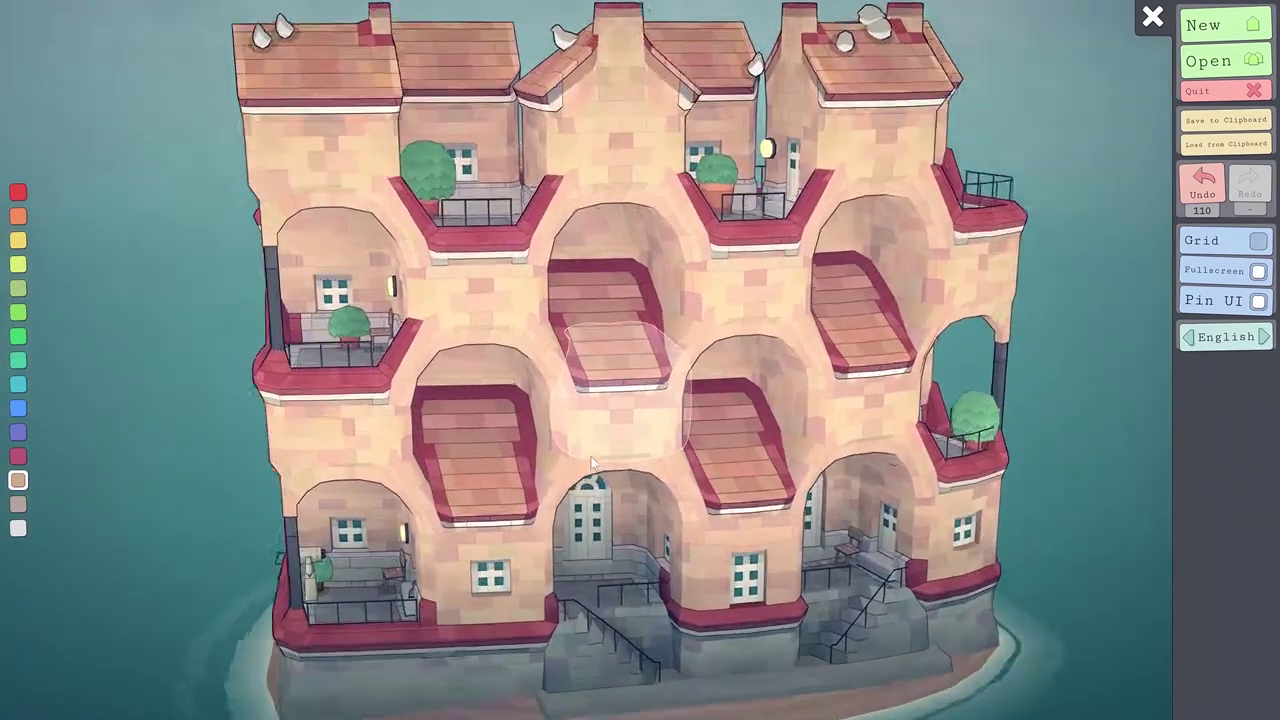
pyautogui.scroll(-8, 670, 430)
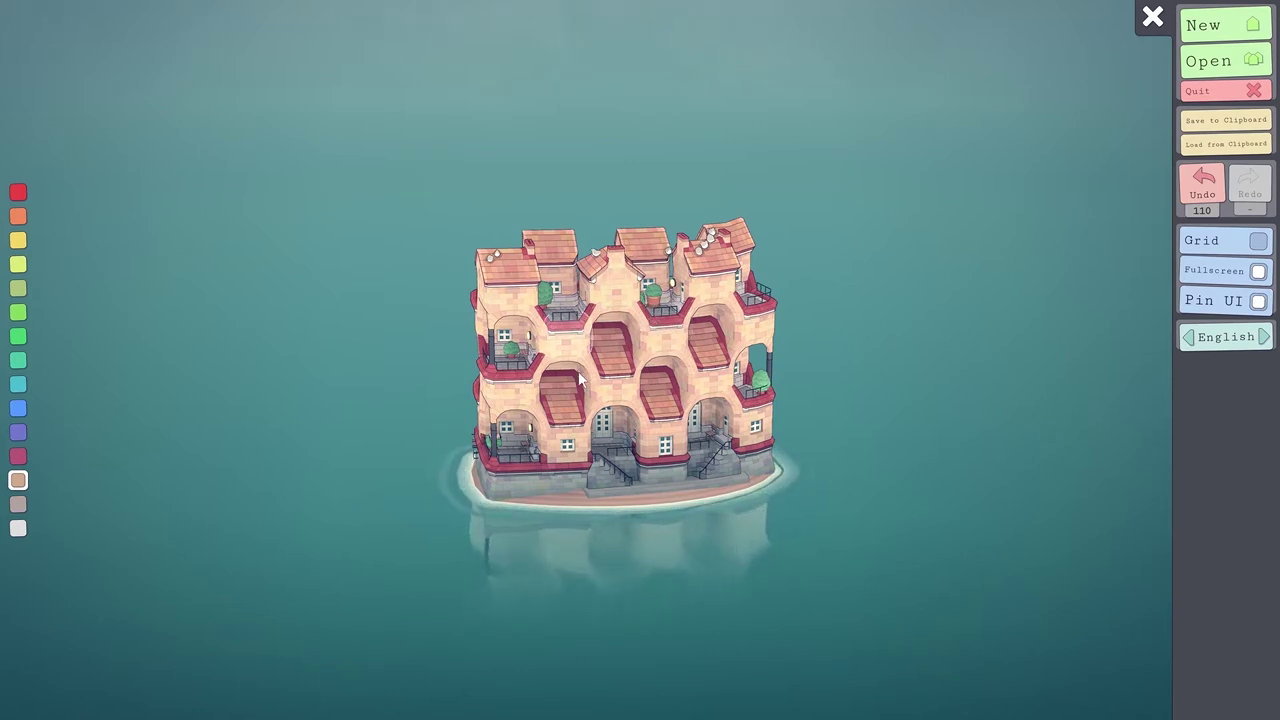
pyautogui.moveTo(650, 314); pyautogui.dragTo(841, 612)
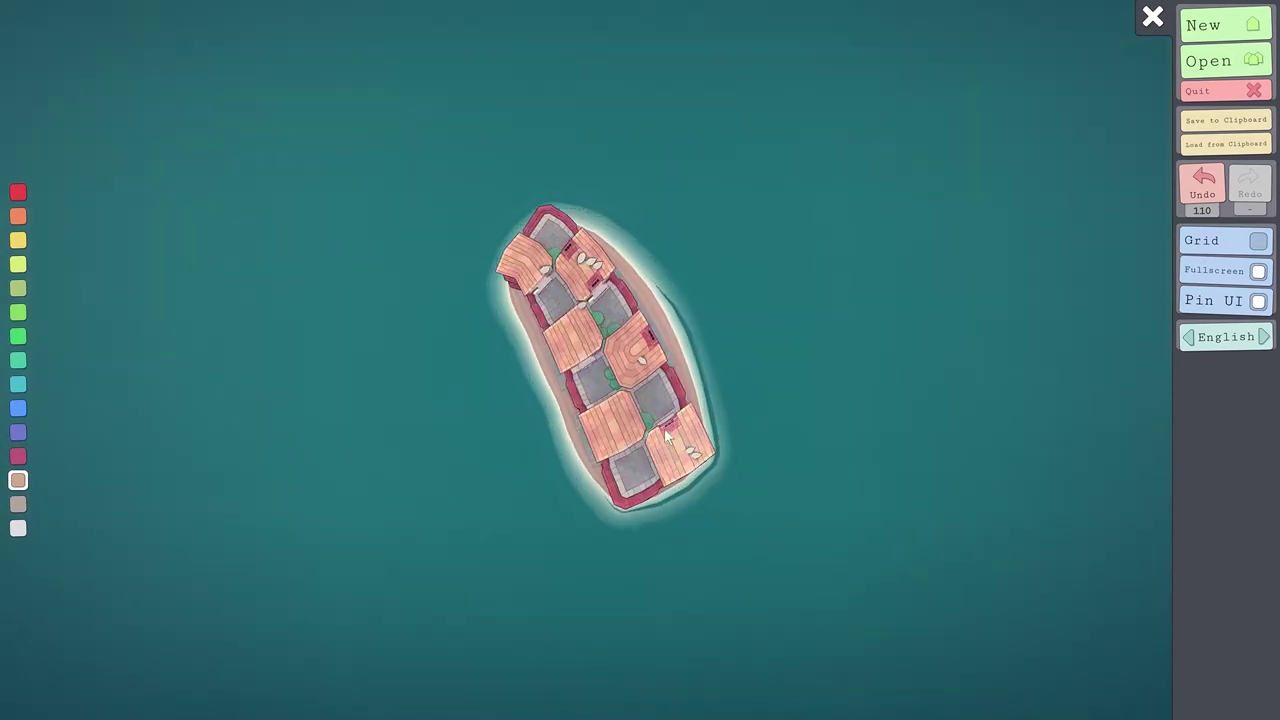
# - Show the building grid and extend it by placing single blocks near its outer edges around the arched building
pyautogui.click(1258, 241)
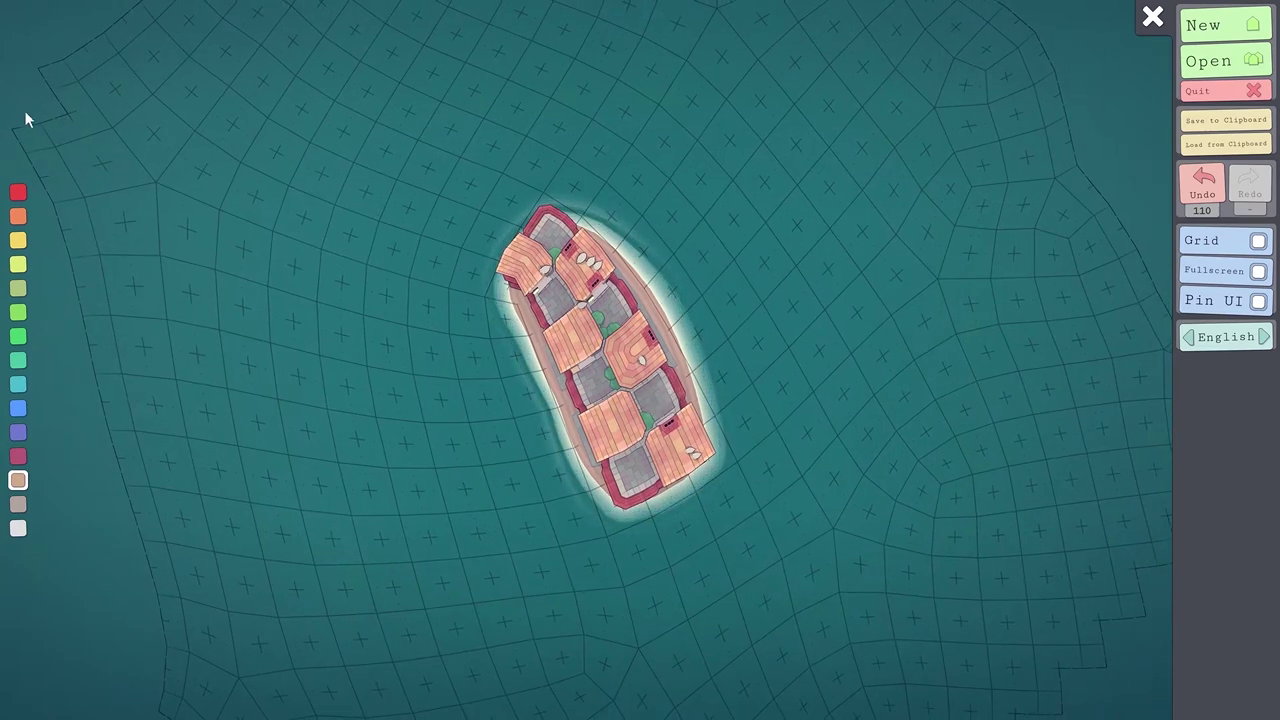
pyautogui.click(69, 83)
pyautogui.scroll(-5, 450, 75)
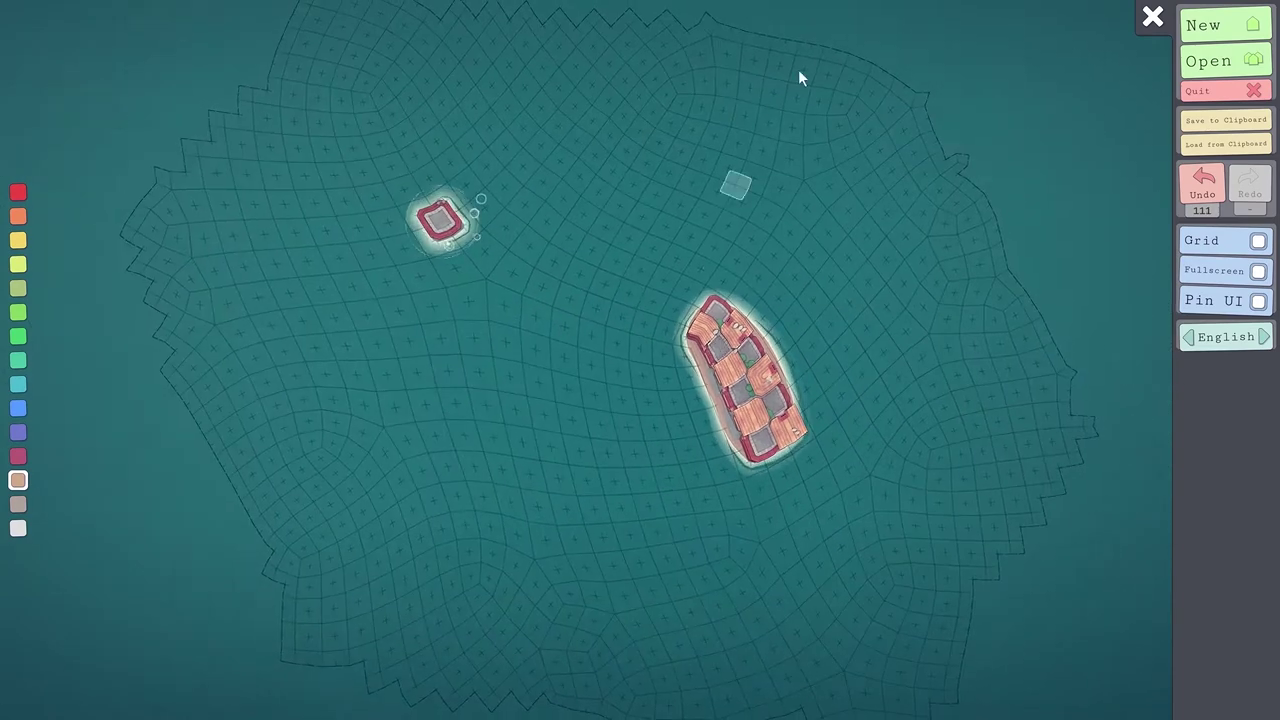
pyautogui.click(842, 67)
pyautogui.scroll(-3, 815, 216)
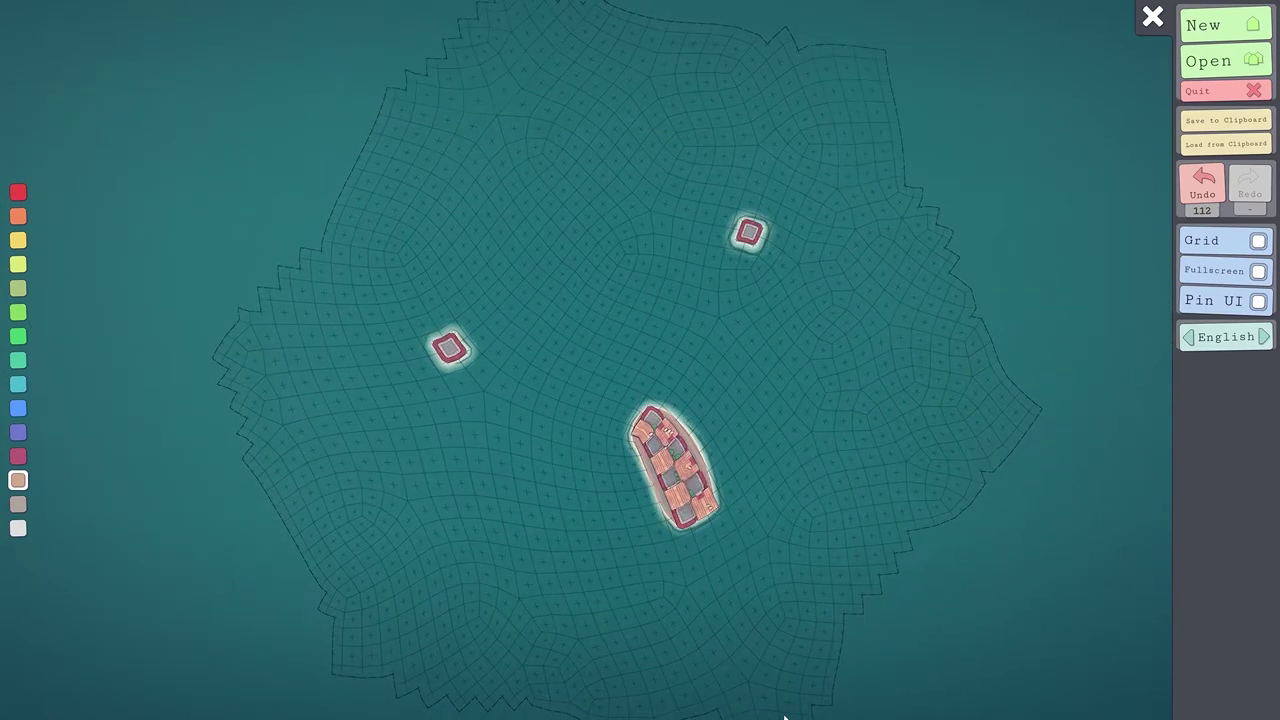
pyautogui.click(790, 710)
pyautogui.scroll(-3, 791, 709)
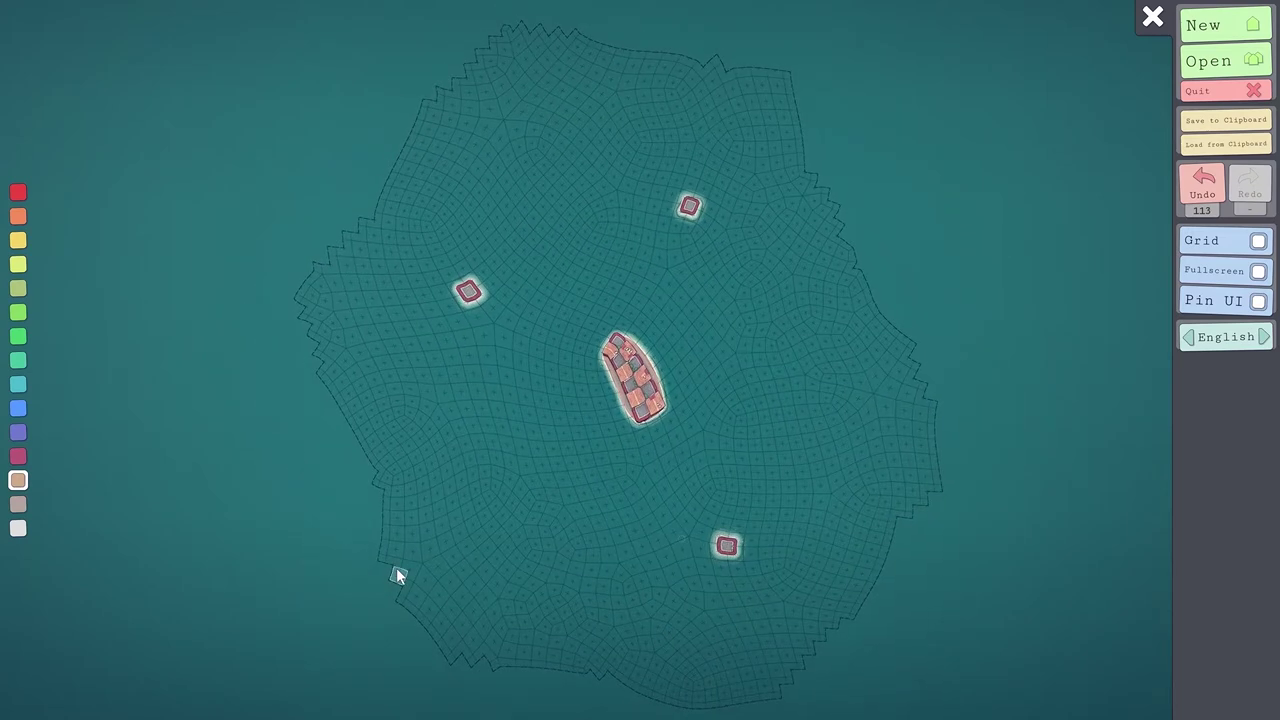
pyautogui.click(396, 572)
pyautogui.scroll(-3, 396, 572)
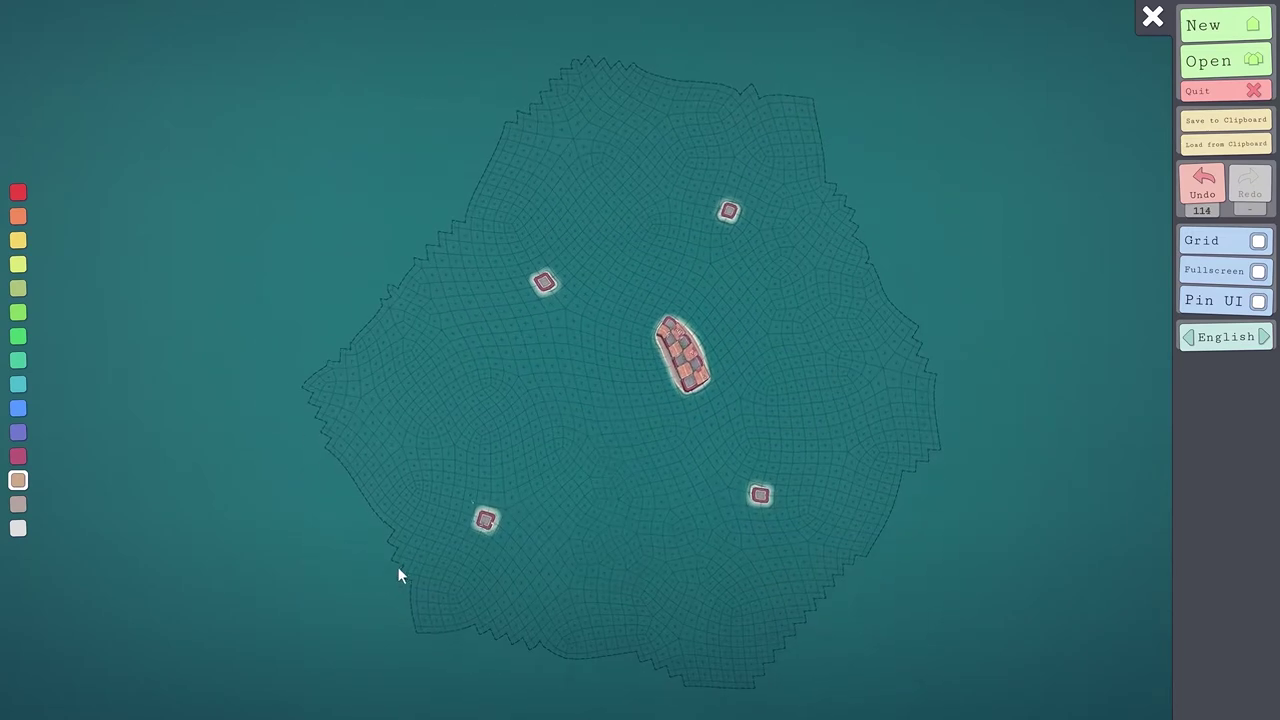
pyautogui.click(604, 642)
pyautogui.scroll(-3, 604, 642)
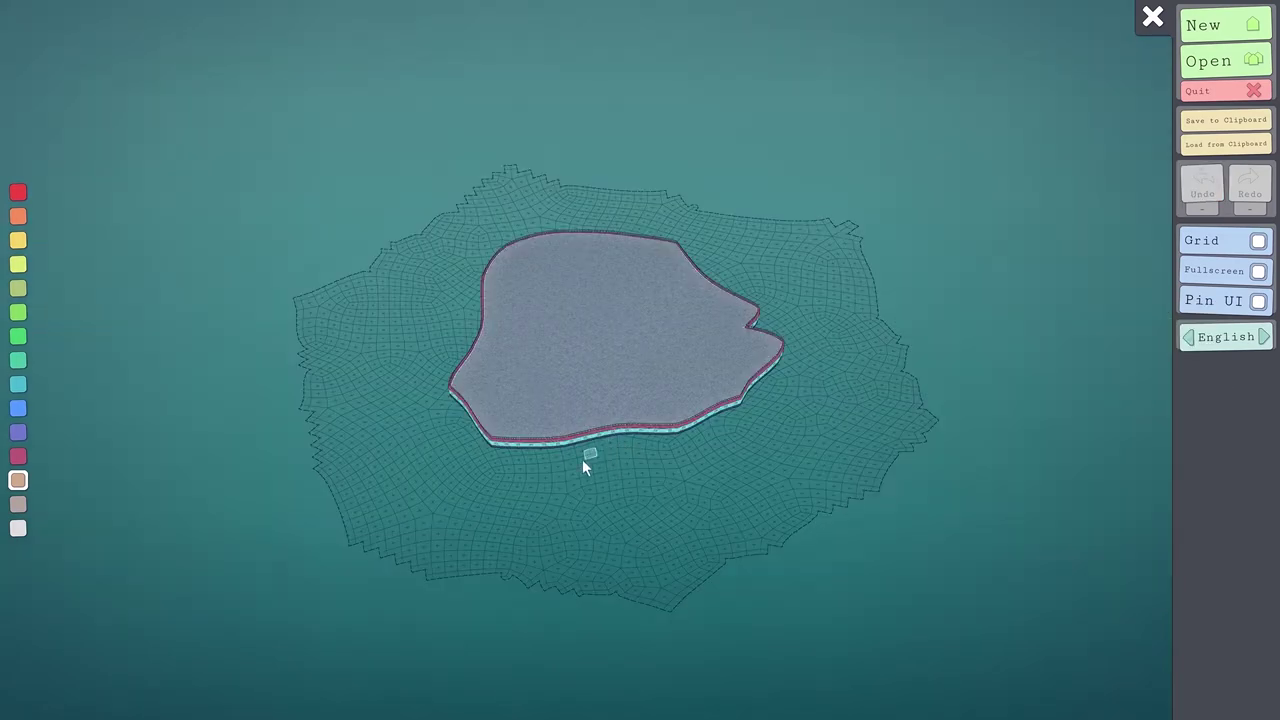
# - Examine the large raised platform and the surrounding grid from overhead, from the side and close up
pyautogui.moveTo(582, 464)
pyautogui.mouseDown()
pyautogui.moveTo(683, 457)
pyautogui.moveTo(694, 334)
pyautogui.moveTo(669, 329)
pyautogui.moveTo(737, 320)
pyautogui.moveTo(694, 634)
pyautogui.mouseUp()
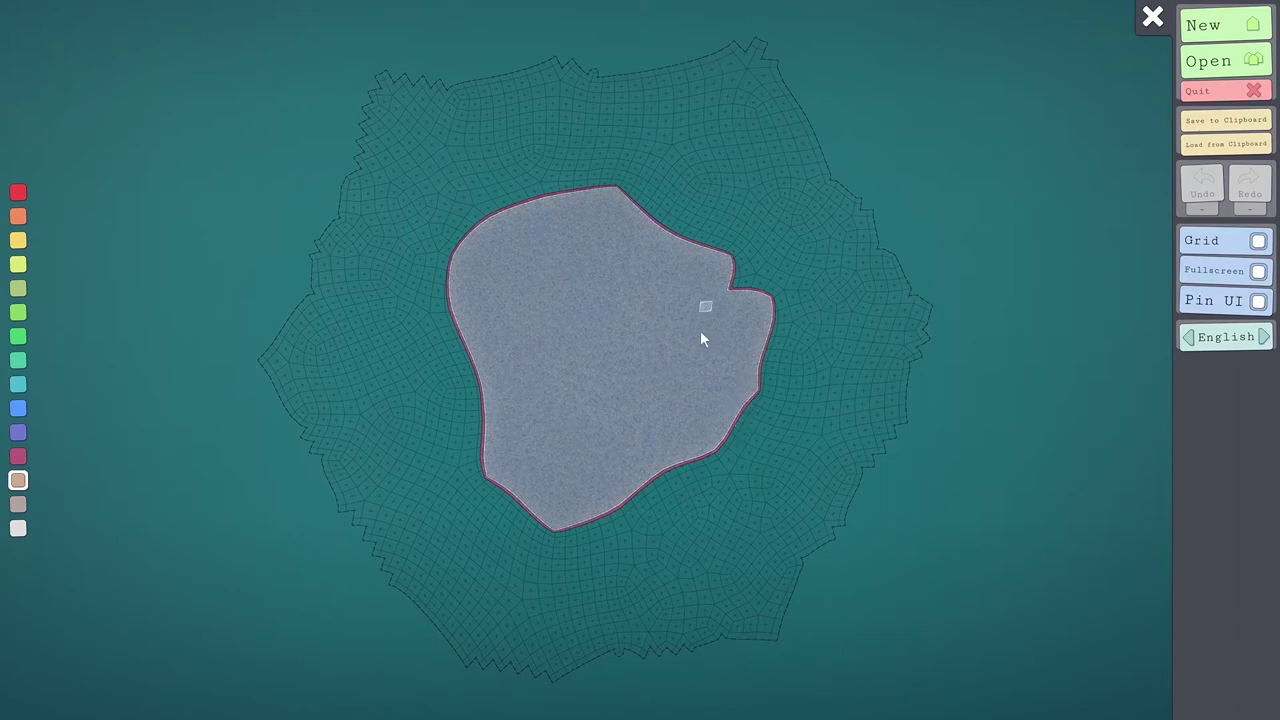
pyautogui.moveTo(622, 503); pyautogui.dragTo(503, 149)
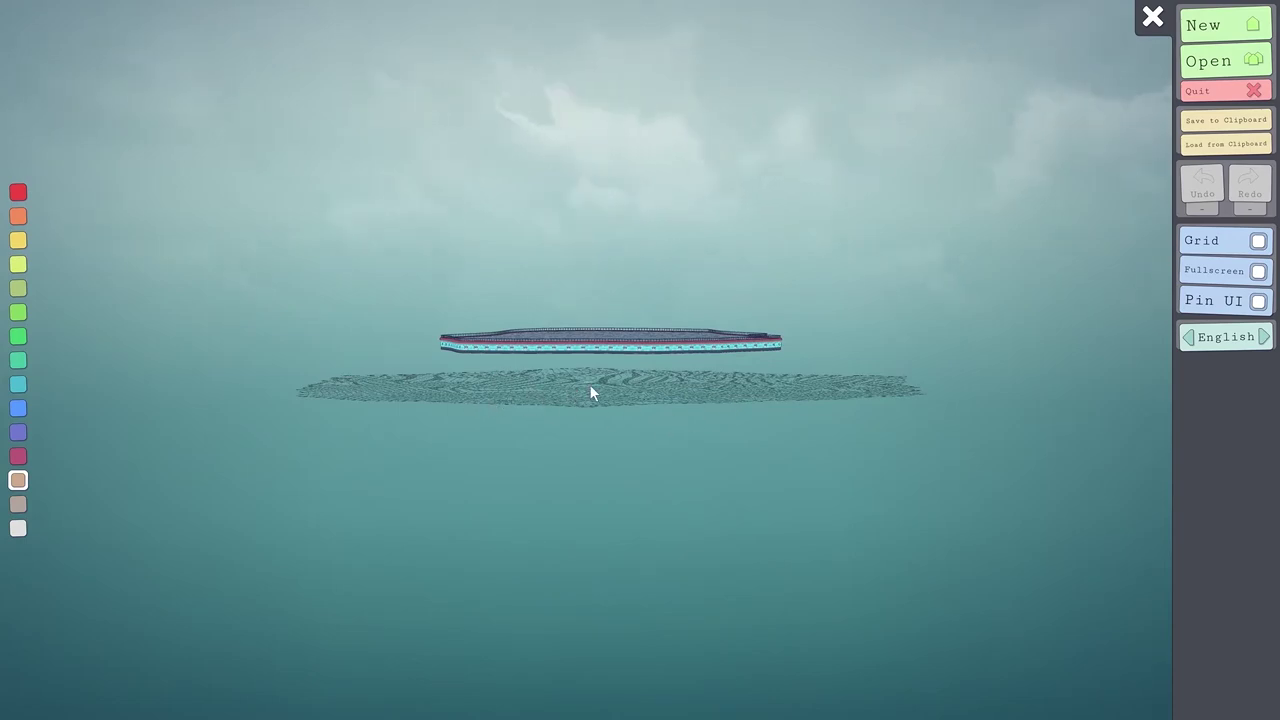
pyautogui.moveTo(677, 368); pyautogui.dragTo(620, 606)
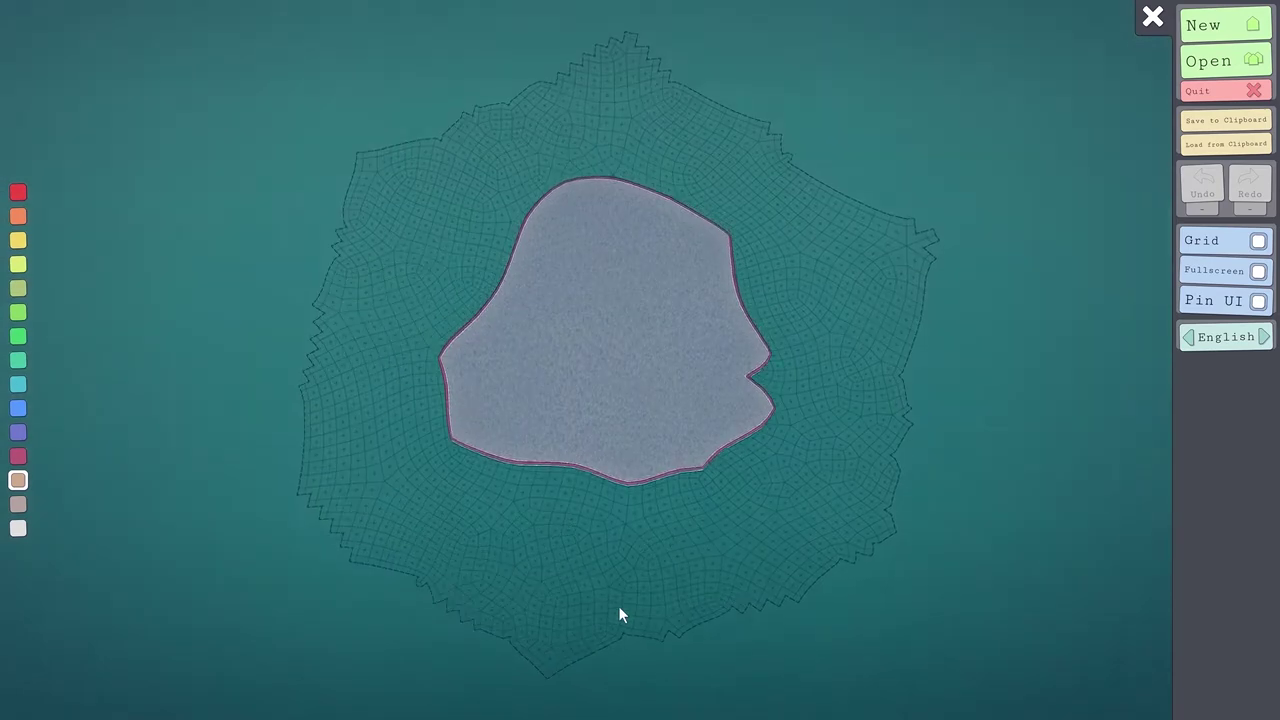
pyautogui.scroll(5, 622, 565)
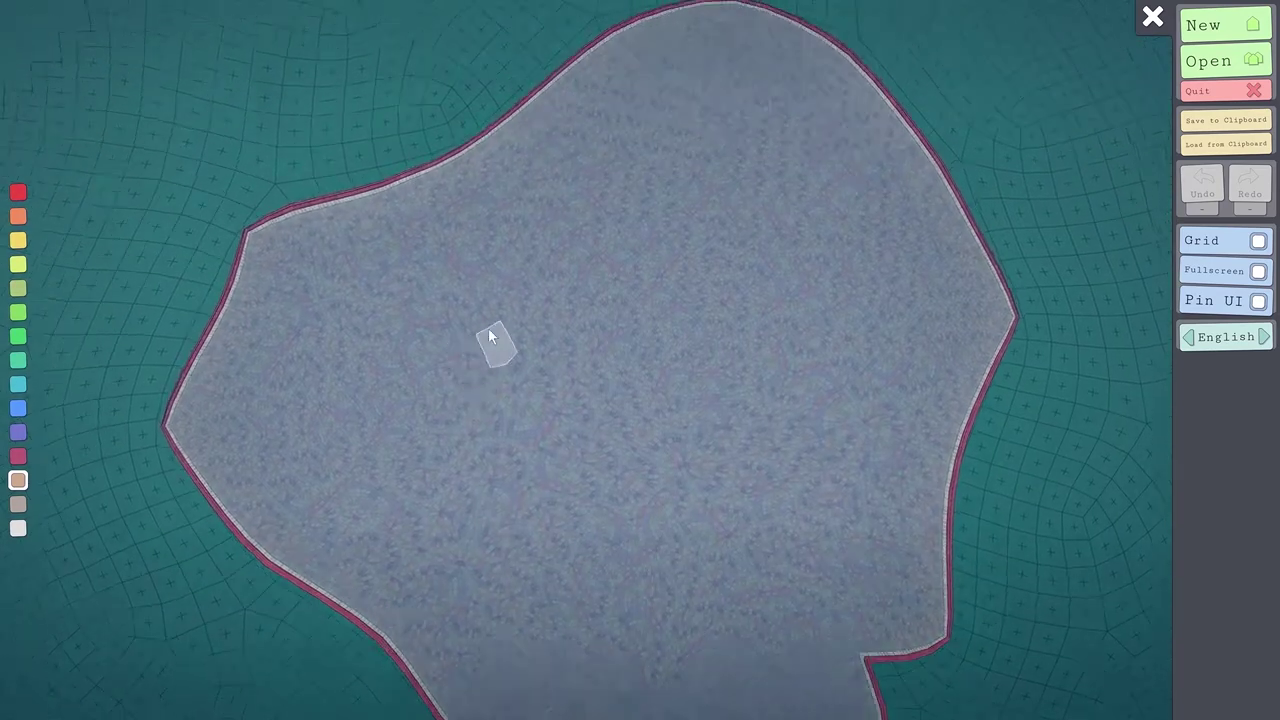
pyautogui.moveTo(514, 140); pyautogui.dragTo(516, 344)
pyautogui.scroll(3, 516, 343)
pyautogui.scroll(-5, 517, 341)
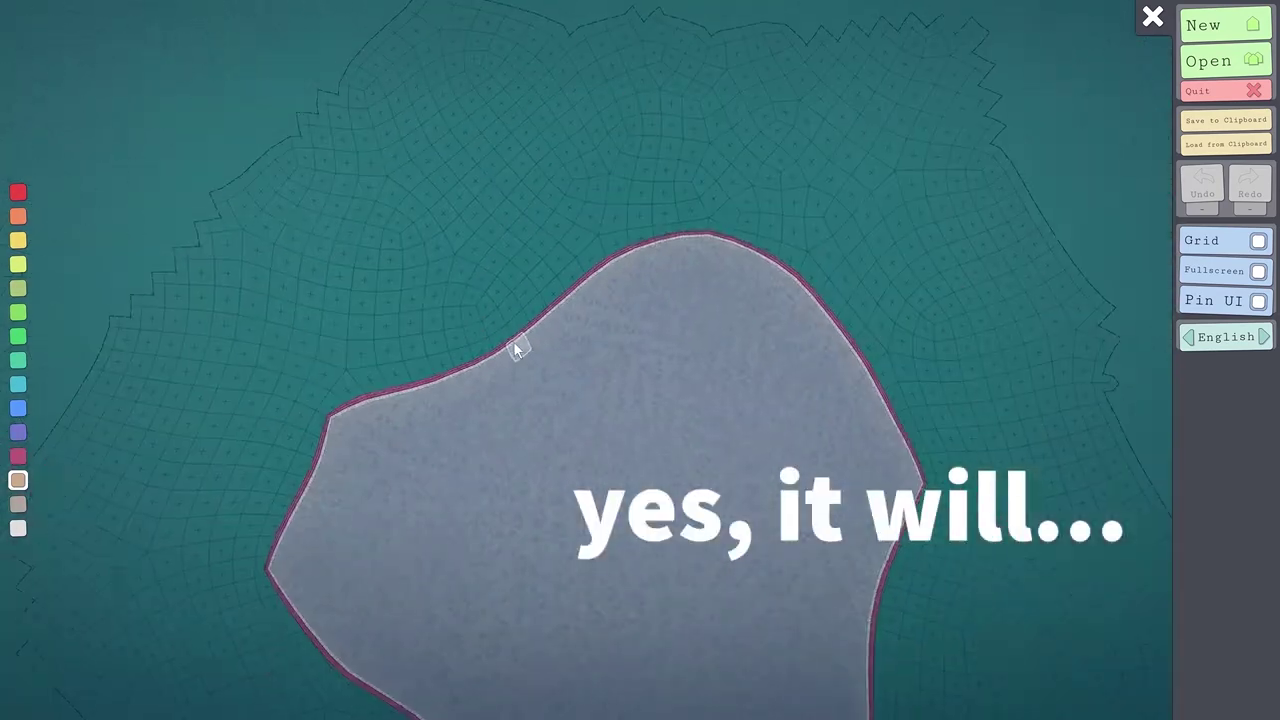
# - Choose the light yellow colour and build a one-block-wide wall along the first stretch of the platform's edge
pyautogui.click(22, 266)
pyautogui.click(622, 264)
pyautogui.click(568, 314)
pyautogui.moveTo(563, 323); pyautogui.dragTo(500, 323)
pyautogui.click(410, 360)
pyautogui.click(345, 364)
pyautogui.click(318, 395)
pyautogui.scroll(-5, 451, 400)
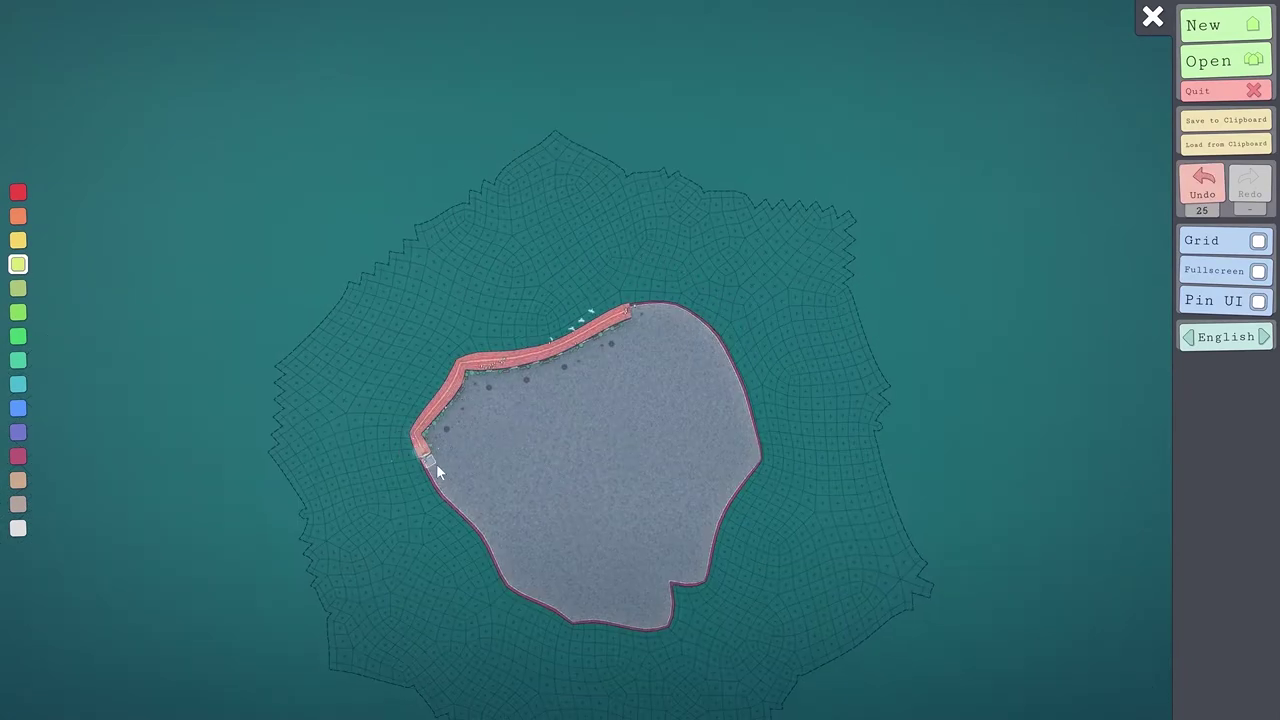
# - Extend the yellow wall along the platform's remaining edge to close it into a ring
pyautogui.moveTo(436, 463); pyautogui.dragTo(538, 591)
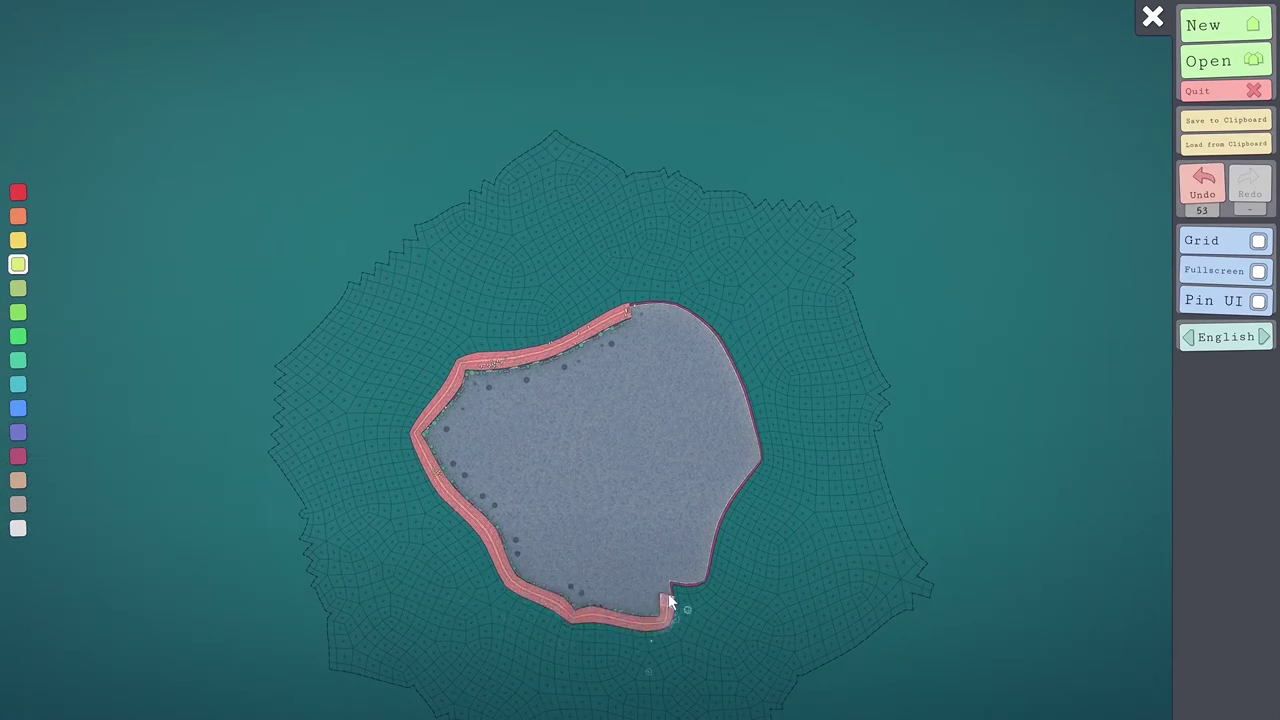
pyautogui.moveTo(640, 310)
pyautogui.mouseDown()
pyautogui.moveTo(731, 369)
pyautogui.moveTo(757, 455)
pyautogui.mouseUp()
pyautogui.moveTo(566, 350)
pyautogui.mouseDown()
pyautogui.moveTo(574, 199)
pyautogui.moveTo(565, 446)
pyautogui.mouseUp()
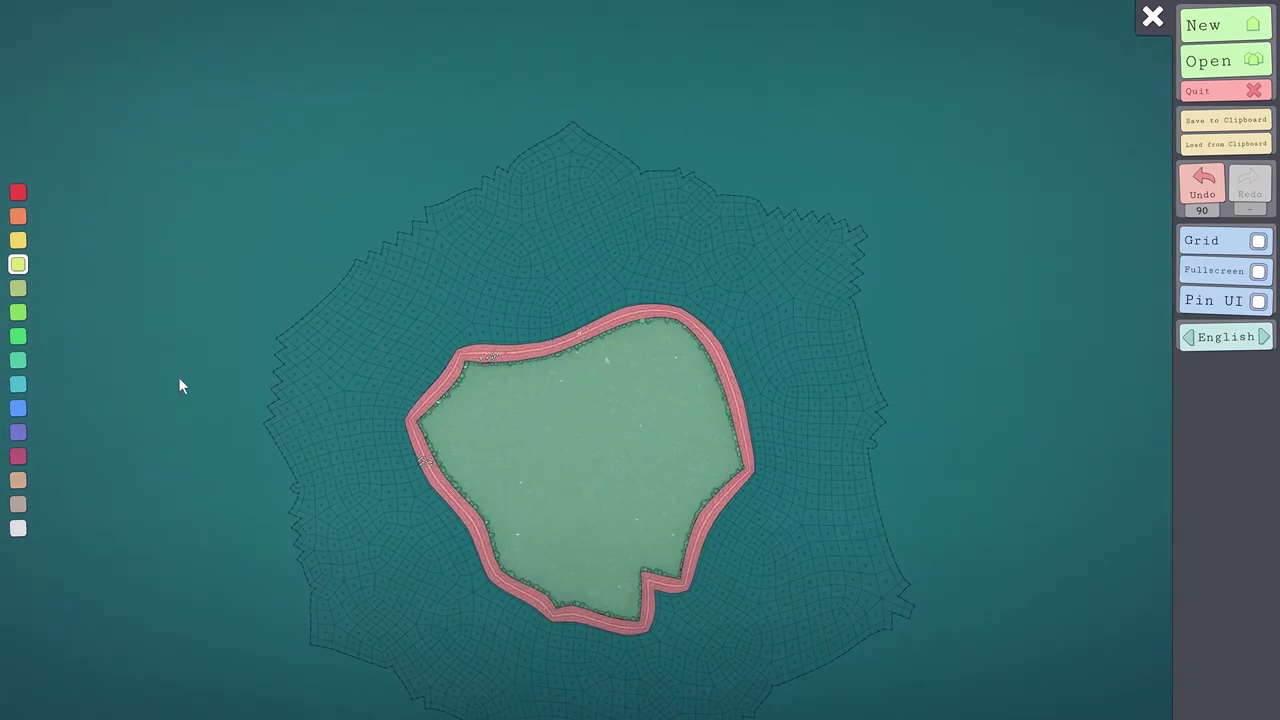
# - Raise the closed ring wall by stacking further yellow storeys around the platform's whole perimeter
pyautogui.click(460, 360)
pyautogui.moveTo(427, 462)
pyautogui.mouseDown()
pyautogui.moveTo(491, 571)
pyautogui.moveTo(562, 618)
pyautogui.mouseUp()
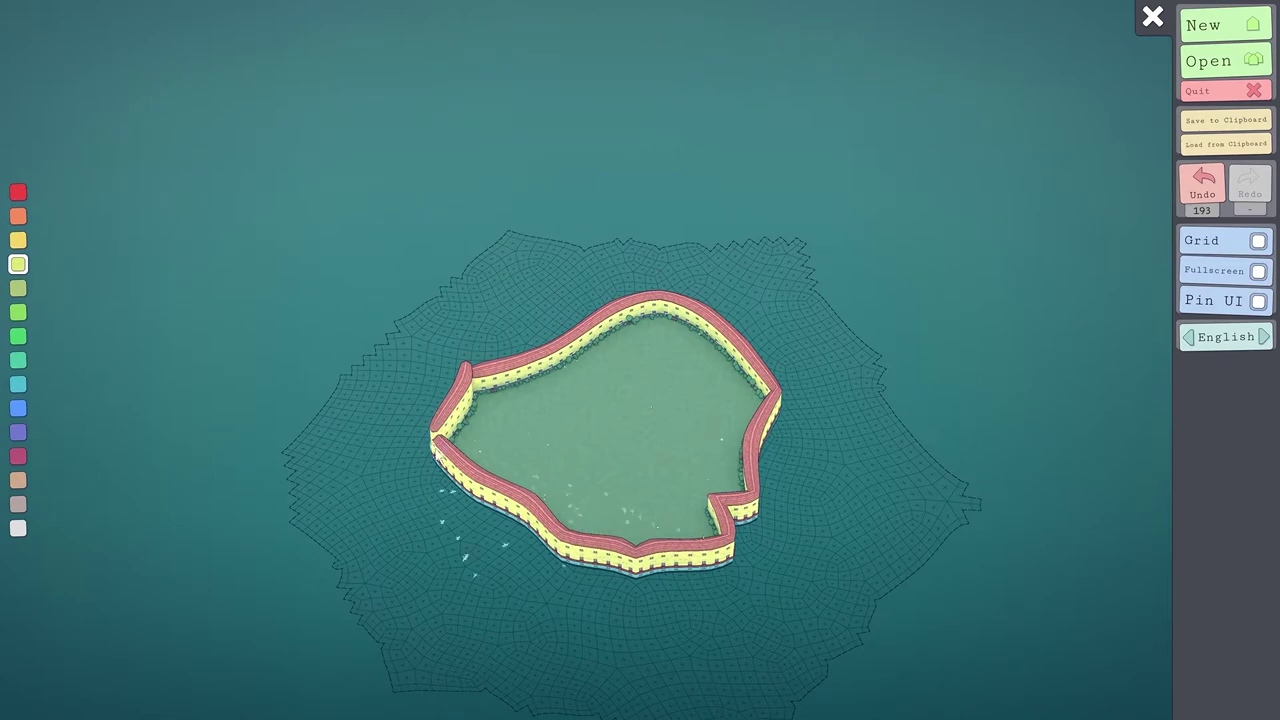
pyautogui.moveTo(437, 455)
pyautogui.mouseDown()
pyautogui.moveTo(614, 541)
pyautogui.moveTo(728, 540)
pyautogui.mouseUp()
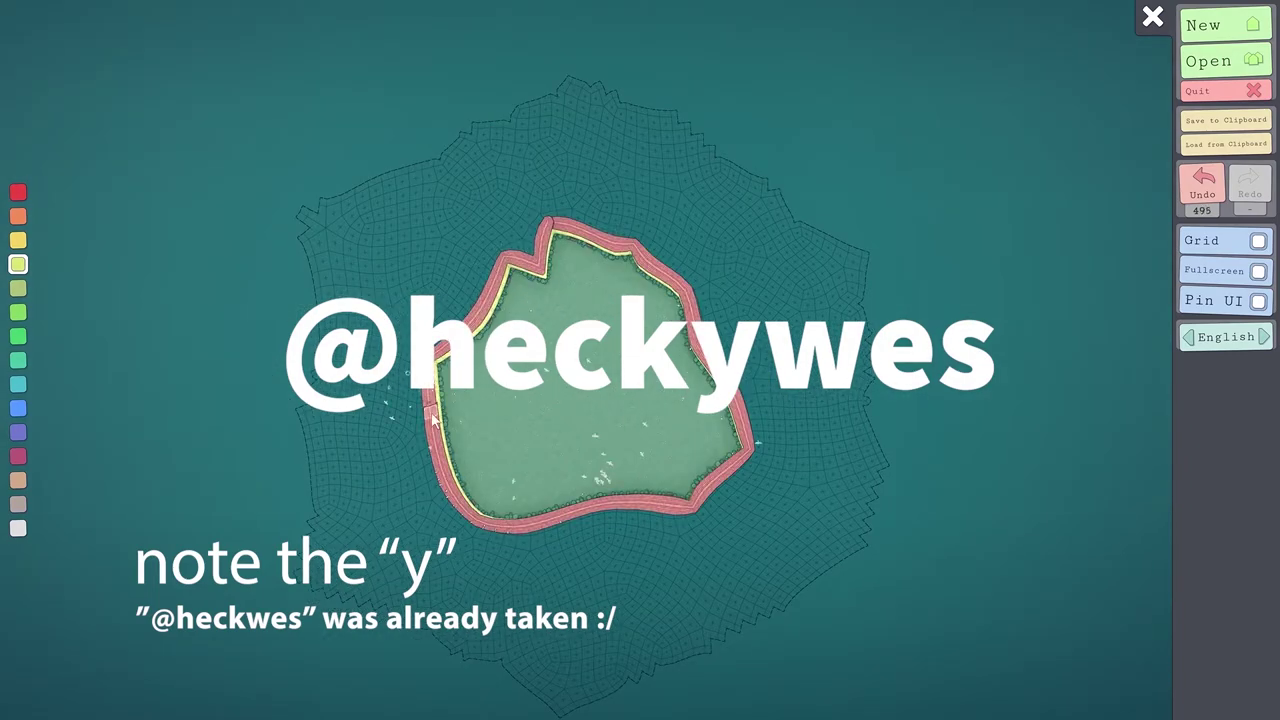
# - Stack more yellow blocks along the top of the ring wall, following its curves and notched corner
pyautogui.click(522, 540)
pyautogui.click(550, 535)
pyautogui.click(580, 525)
pyautogui.click(608, 509)
pyautogui.click(640, 495)
pyautogui.click(668, 489)
pyautogui.click(694, 487)
pyautogui.click(718, 486)
pyautogui.click(687, 308)
pyautogui.click(681, 297)
pyautogui.click(673, 287)
pyautogui.click(663, 280)
pyautogui.click(652, 275)
pyautogui.click(640, 272)
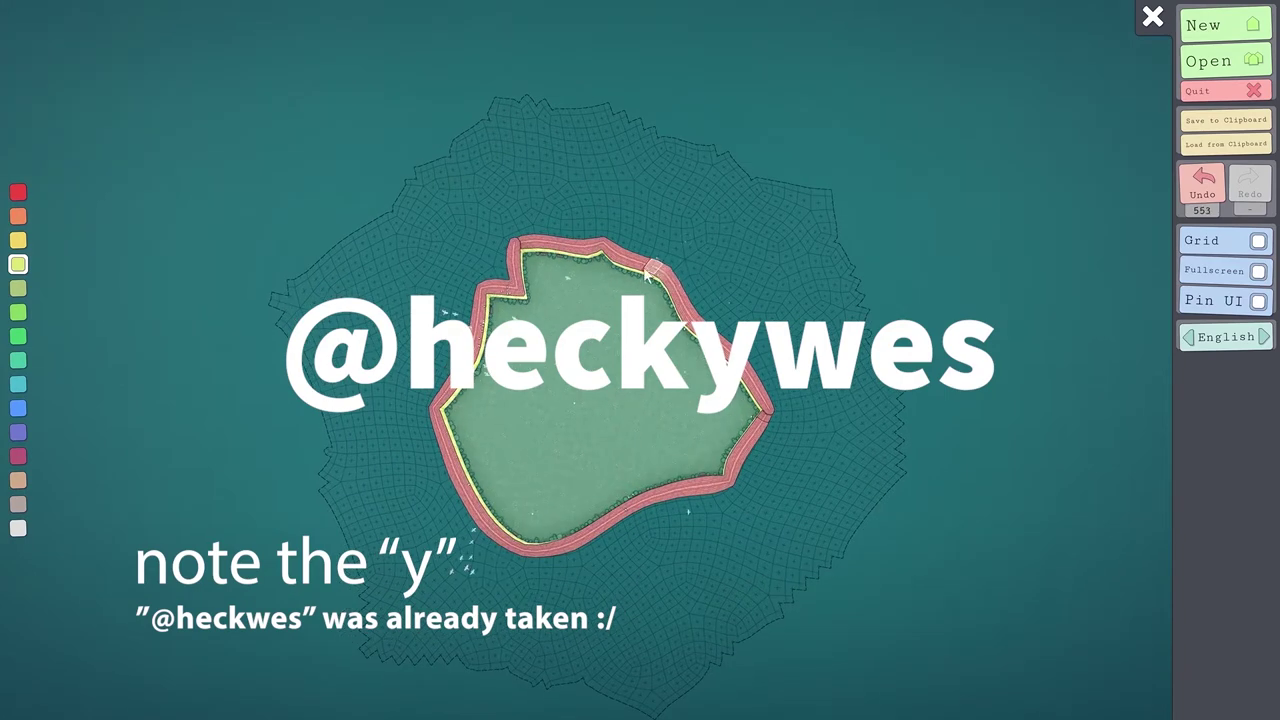
pyautogui.click(548, 246)
pyautogui.click(536, 245)
pyautogui.click(524, 247)
pyautogui.click(519, 260)
pyautogui.click(520, 276)
pyautogui.click(518, 292)
pyautogui.click(505, 296)
pyautogui.click(498, 307)
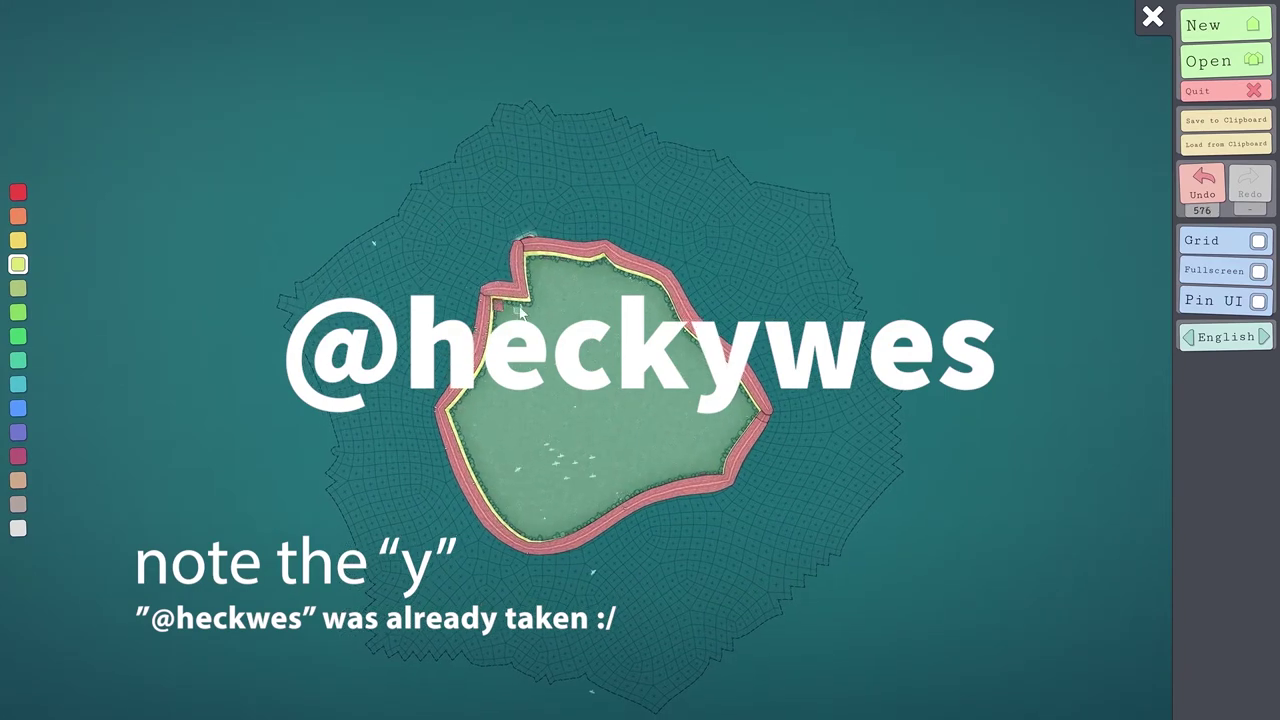
pyautogui.click(449, 397)
pyautogui.click(442, 410)
pyautogui.click(447, 430)
pyautogui.click(455, 452)
pyautogui.click(464, 474)
pyautogui.click(475, 498)
pyautogui.click(487, 517)
pyautogui.click(502, 534)
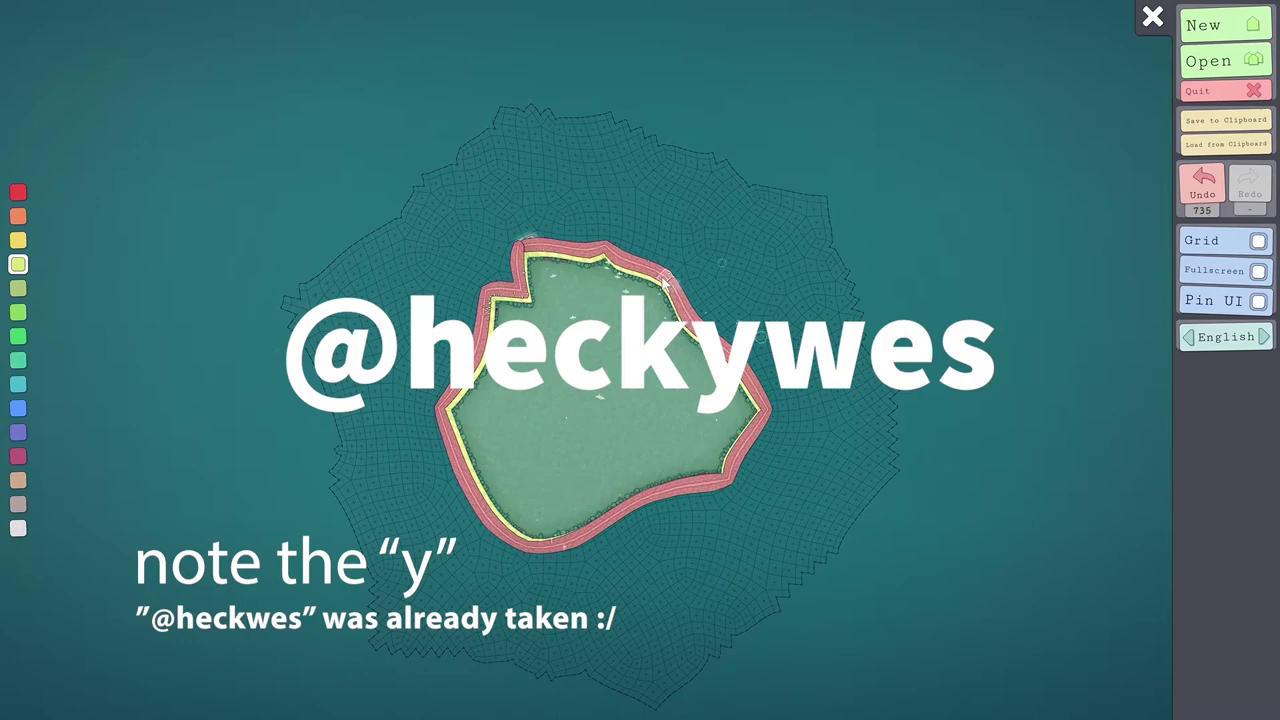
pyautogui.moveTo(665, 282); pyautogui.dragTo(560, 245)
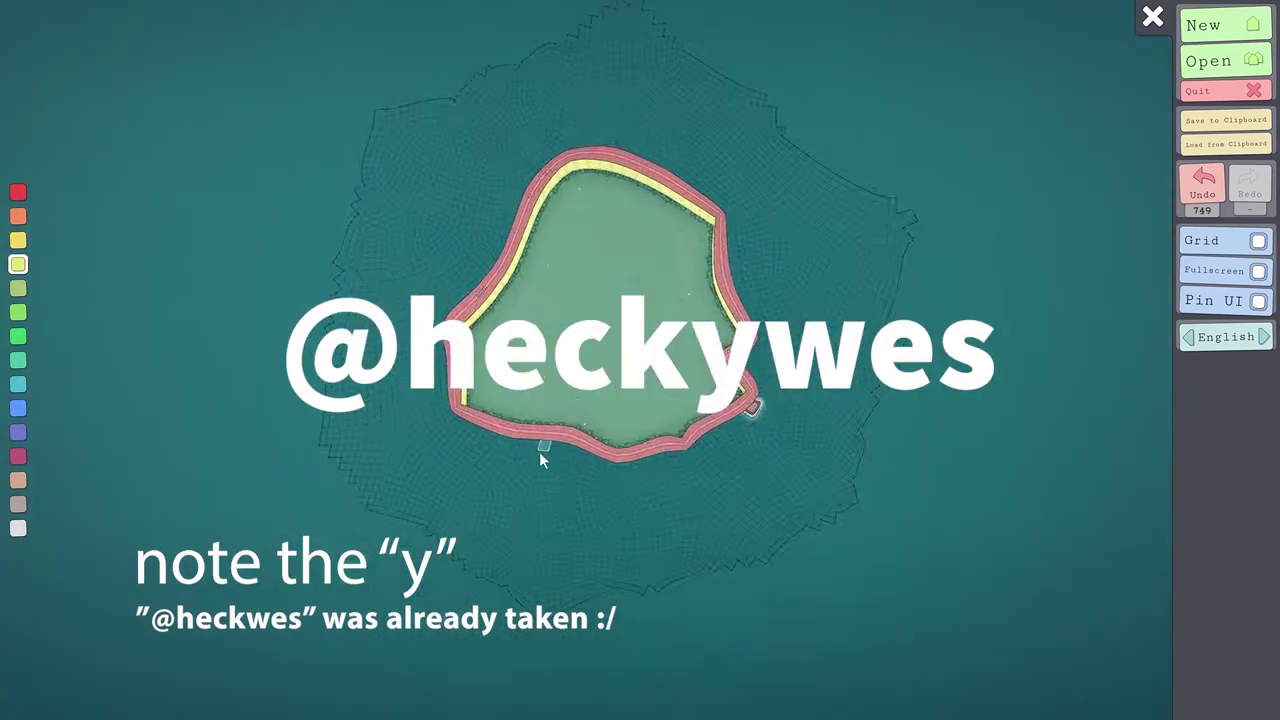
# - Add the uppermost yellow blocks around the ring wall to even out its rim
pyautogui.moveTo(543, 449); pyautogui.dragTo(740, 536)
pyautogui.click(498, 385)
pyautogui.click(482, 406)
pyautogui.click(447, 447)
pyautogui.click(441, 485)
pyautogui.click(443, 524)
pyautogui.click(400, 460)
pyautogui.click(436, 474)
pyautogui.click(540, 500)
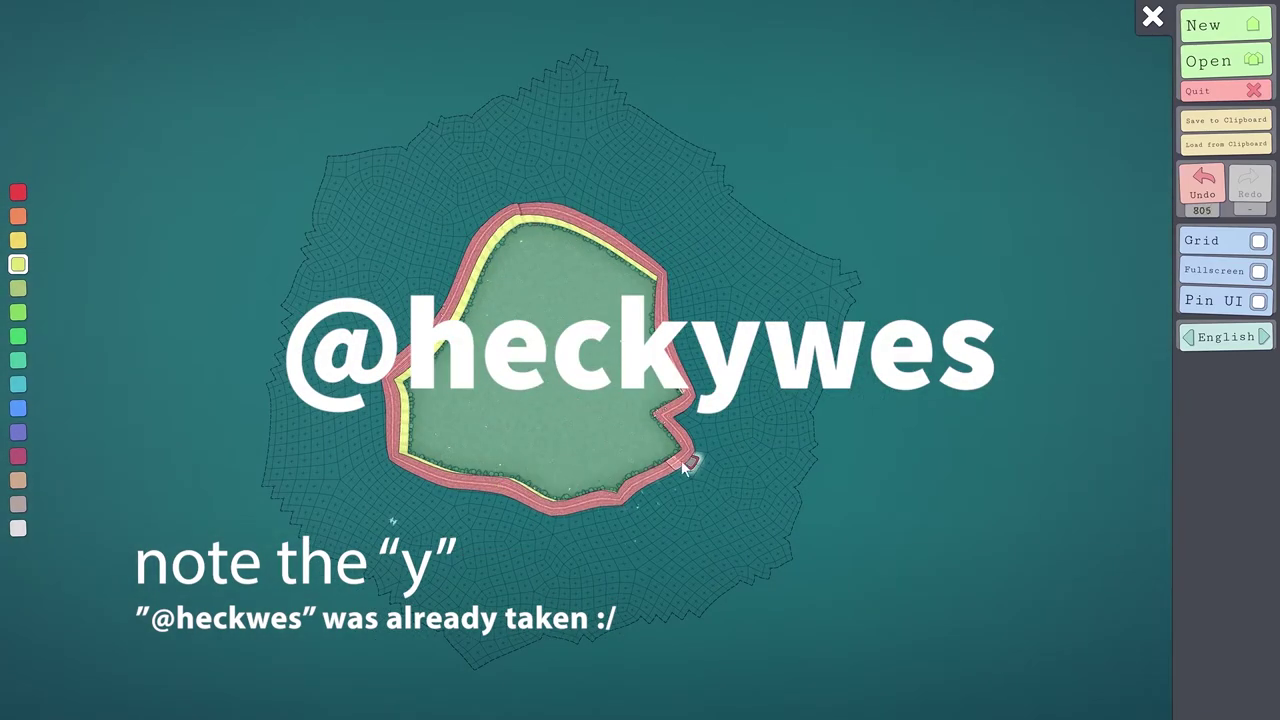
pyautogui.click(655, 270)
pyautogui.click(634, 254)
pyautogui.click(612, 238)
pyautogui.click(590, 227)
pyautogui.click(565, 215)
pyautogui.click(532, 209)
# - Examine the tall yellow ring wall from the side and overhead, and inspect the garden it encloses
pyautogui.moveTo(492, 545)
pyautogui.mouseDown()
pyautogui.moveTo(506, 352)
pyautogui.moveTo(693, 270)
pyautogui.moveTo(808, 246)
pyautogui.mouseUp()
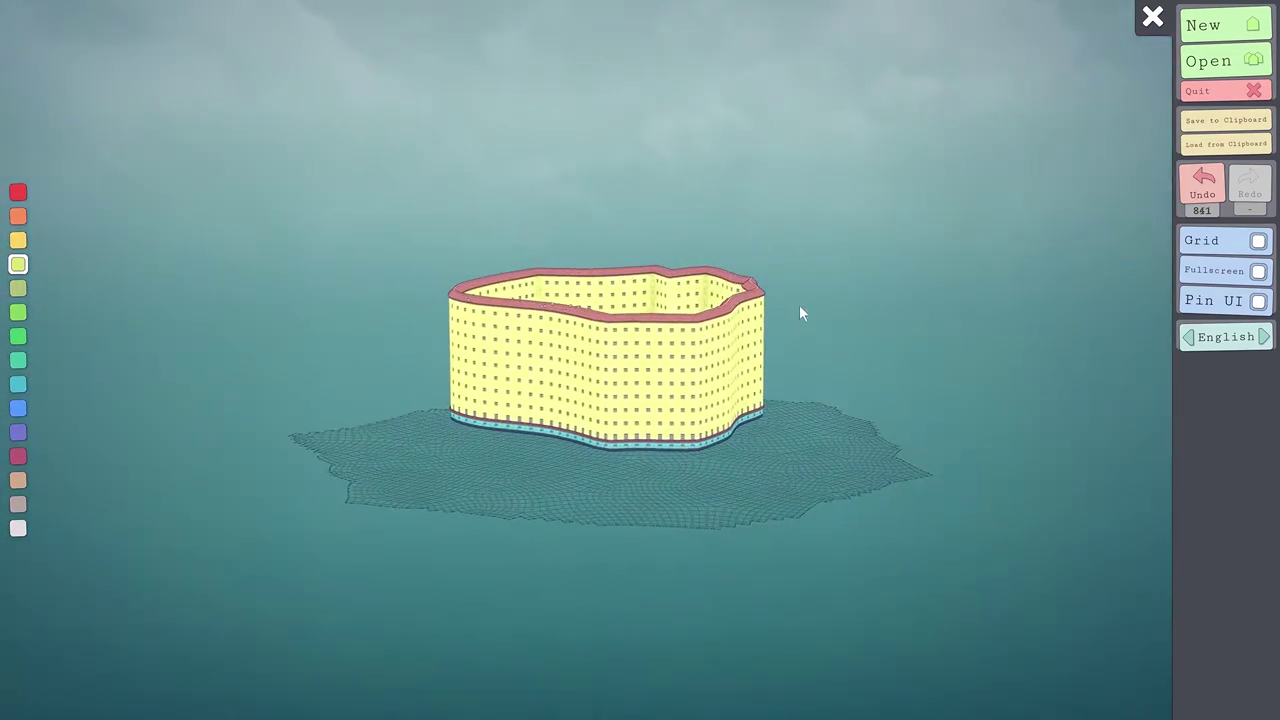
pyautogui.moveTo(788, 310); pyautogui.dragTo(540, 345)
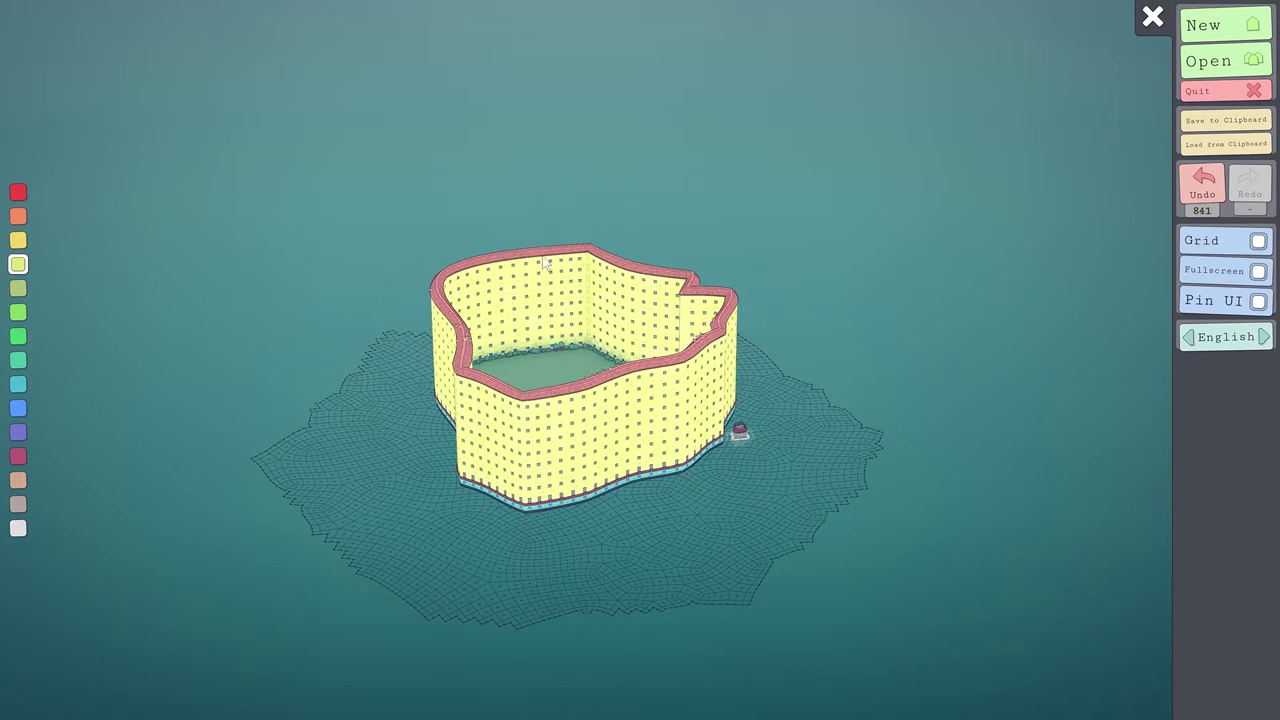
pyautogui.moveTo(560, 428); pyautogui.dragTo(540, 606)
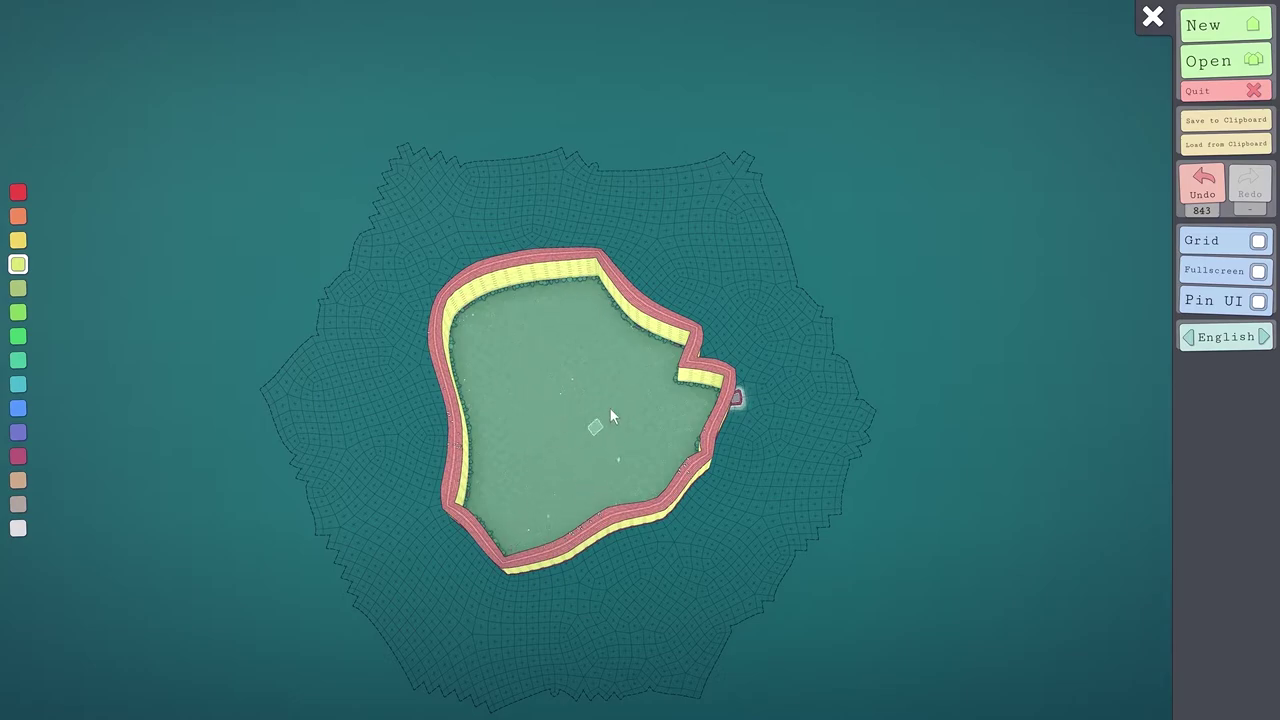
pyautogui.scroll(4, 538, 376)
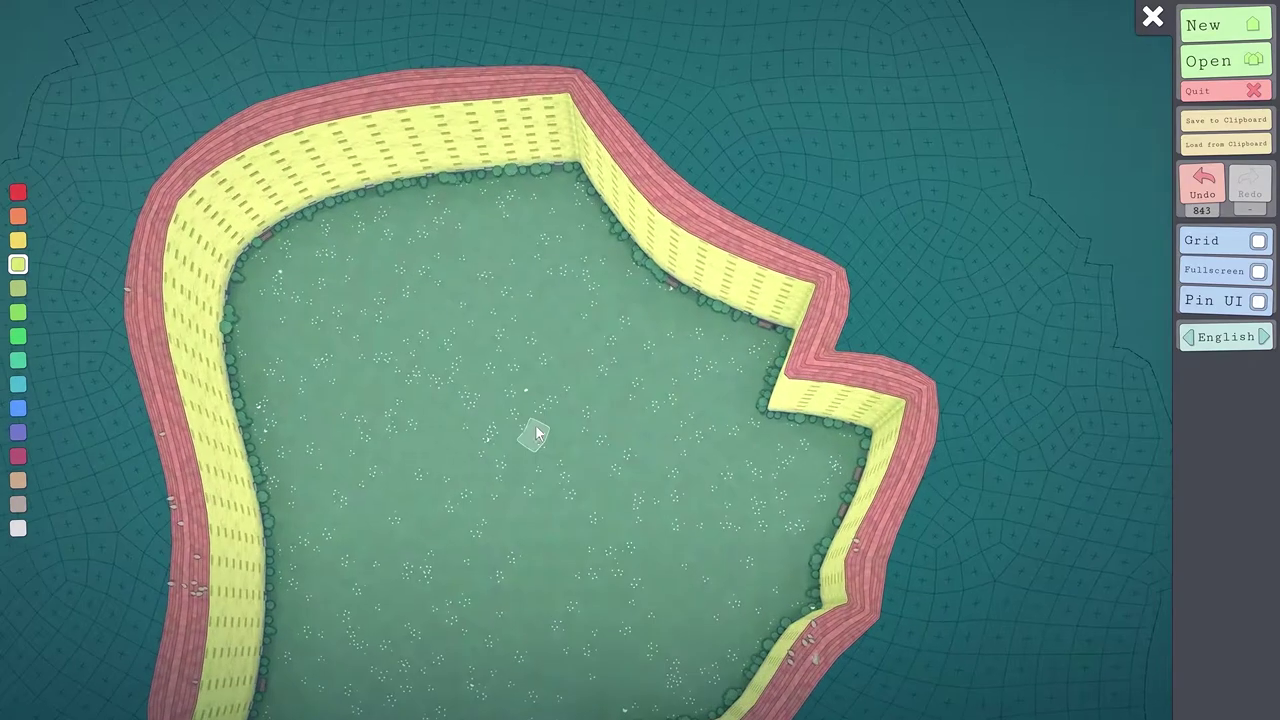
pyautogui.scroll(-3, 529, 426)
pyautogui.scroll(5, 525, 439)
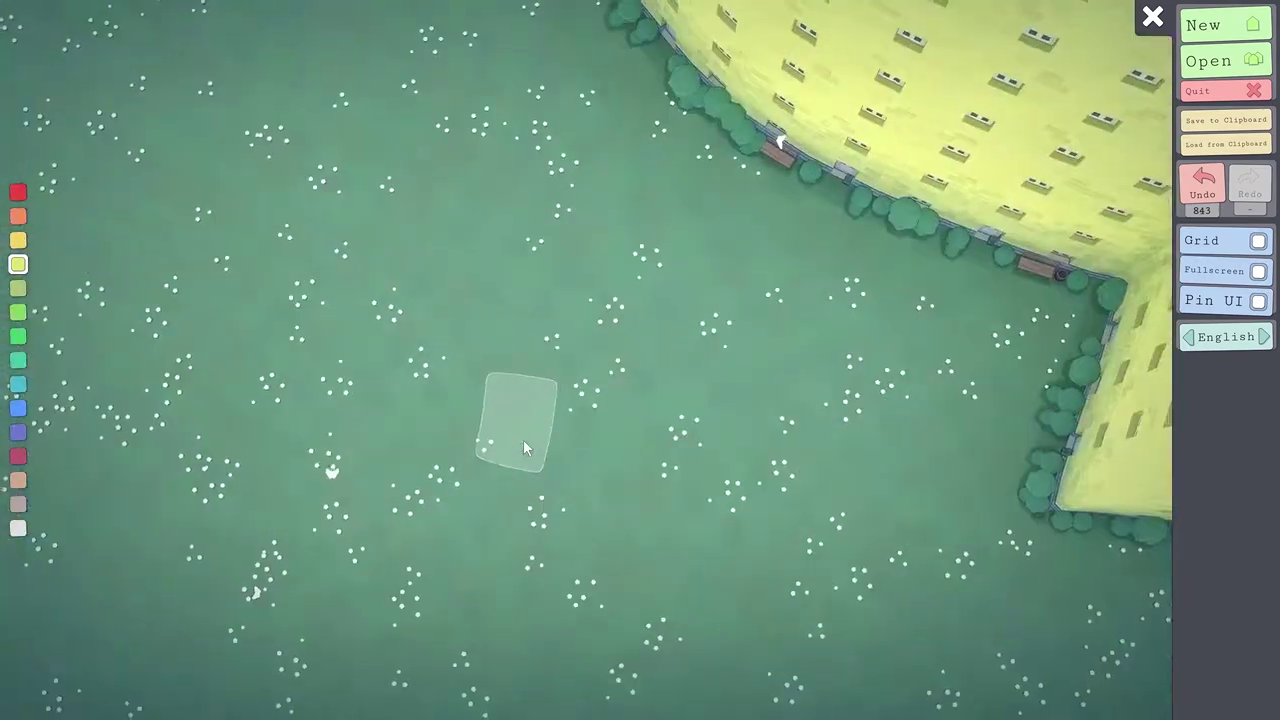
pyautogui.scroll(-2, 535, 446)
pyautogui.scroll(4, 534, 450)
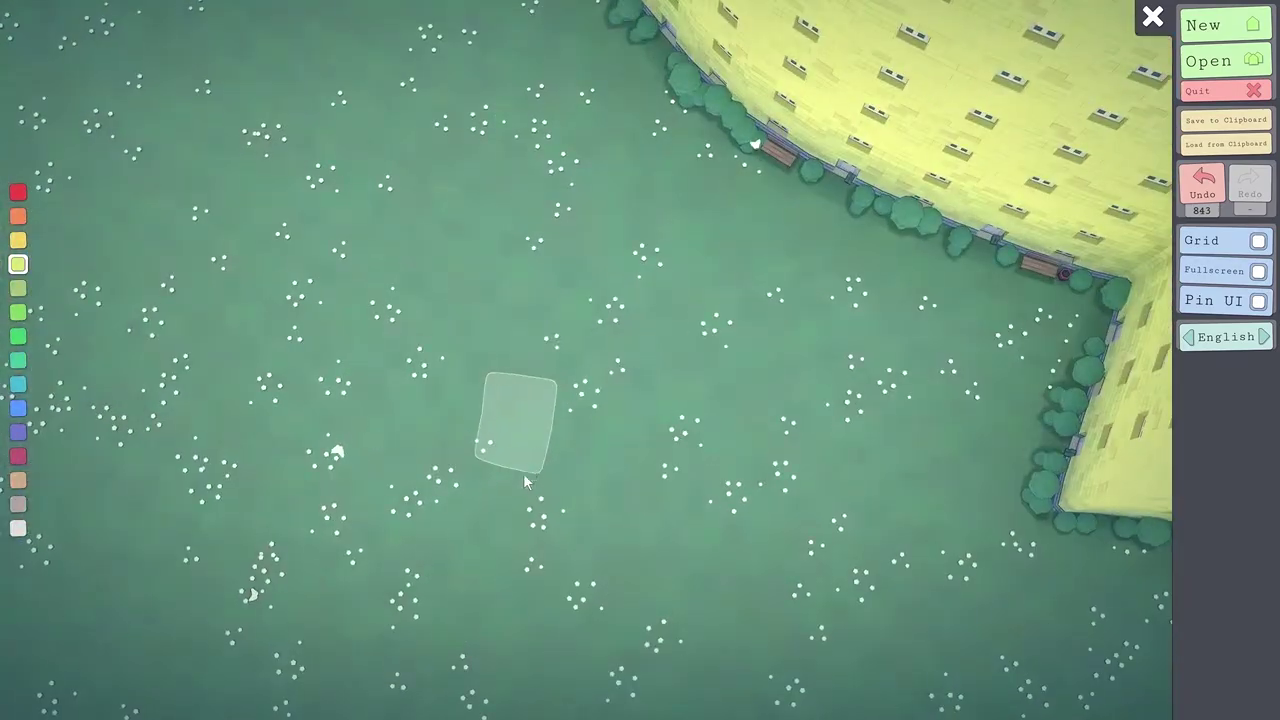
pyautogui.press('s')
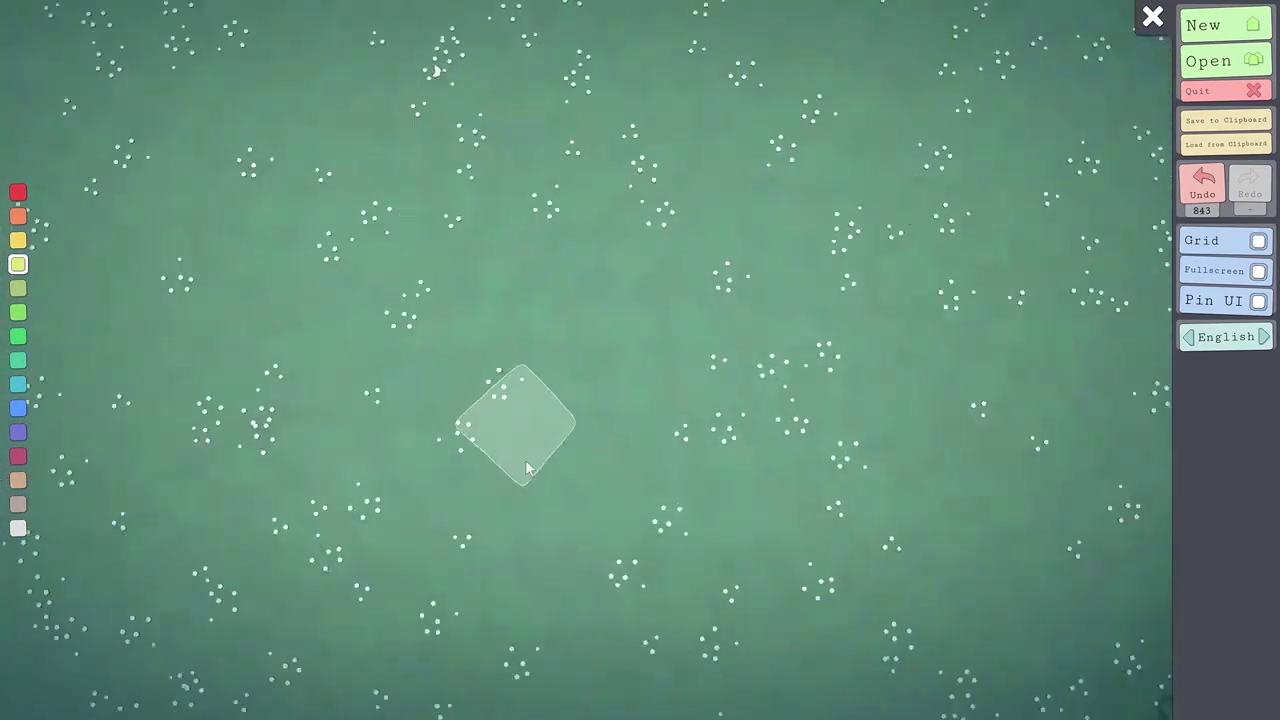
pyautogui.press('a')
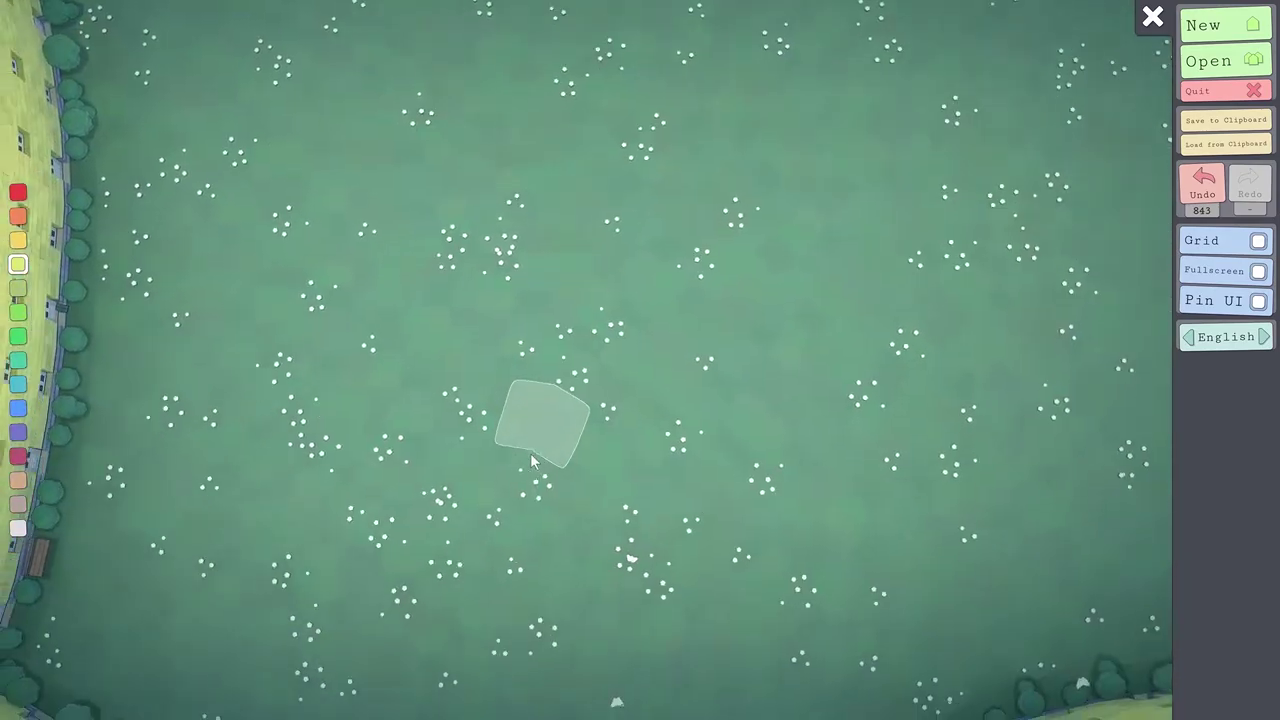
# - Inspect the garden lawn close up, and view the whole ring wall from the side and from above
pyautogui.press('w')
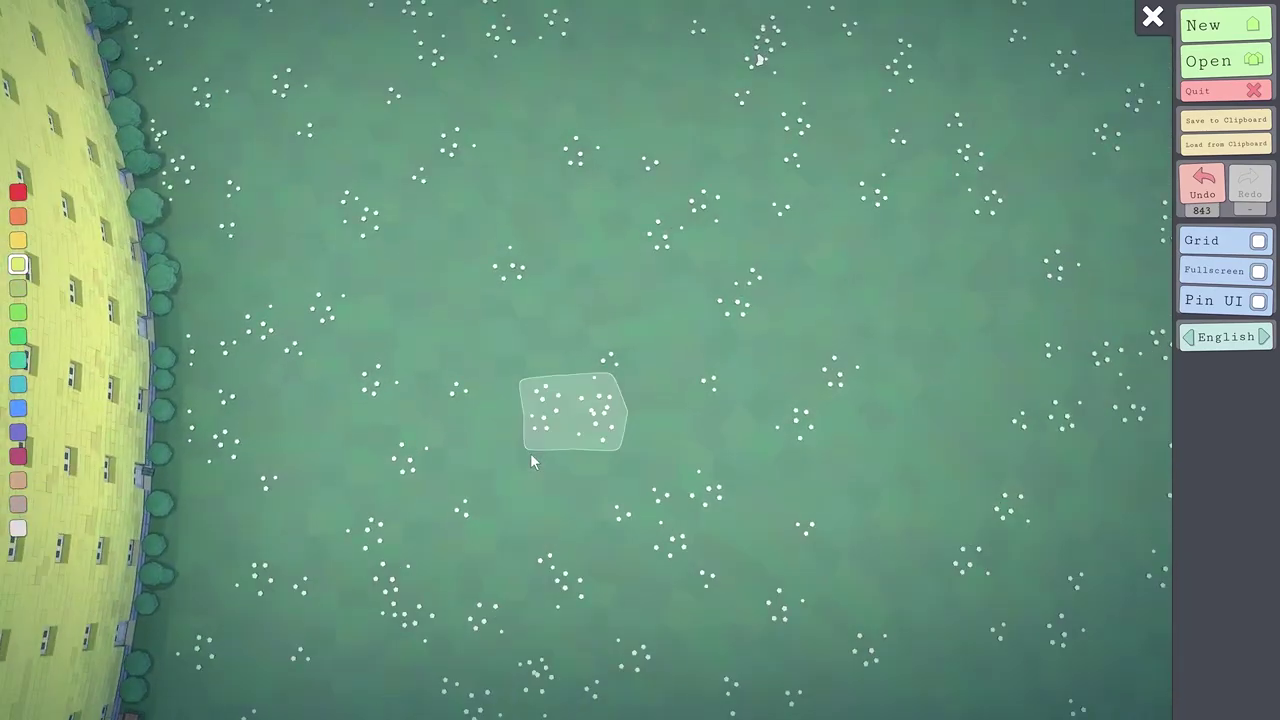
pyautogui.press('a')
pyautogui.moveTo(531, 456); pyautogui.dragTo(501, 421)
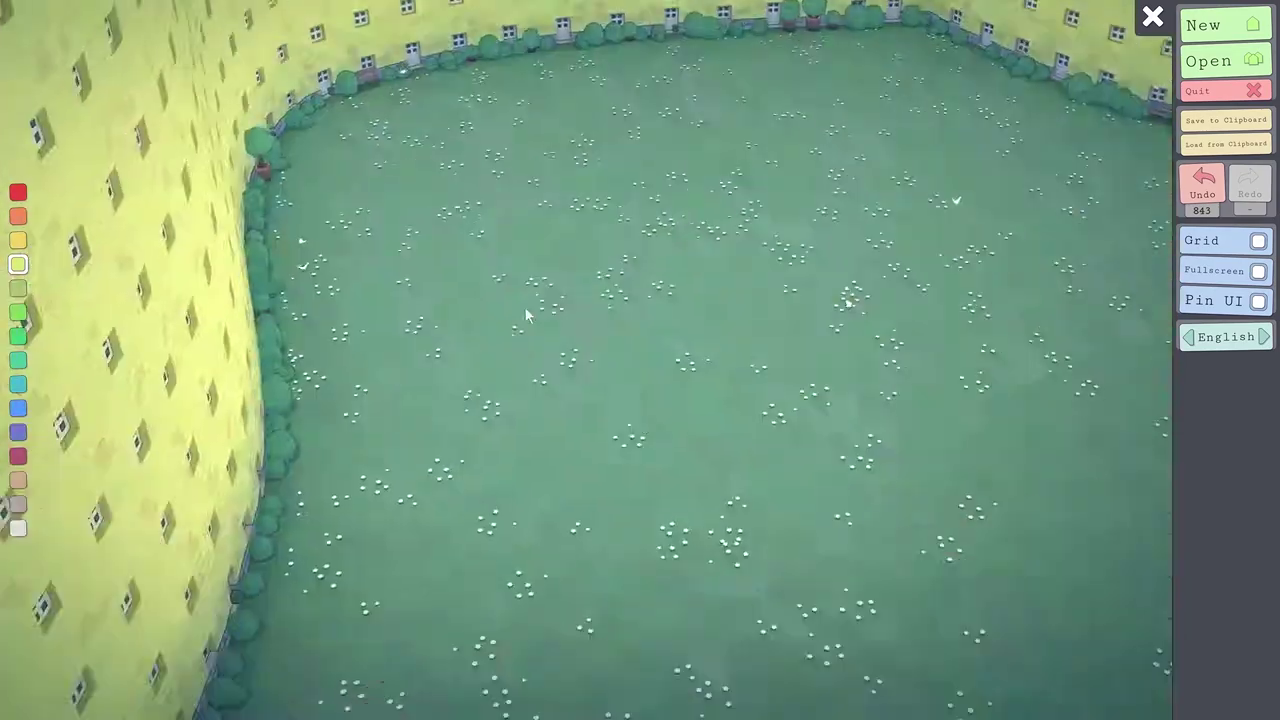
pyautogui.scroll(-6, 501, 421)
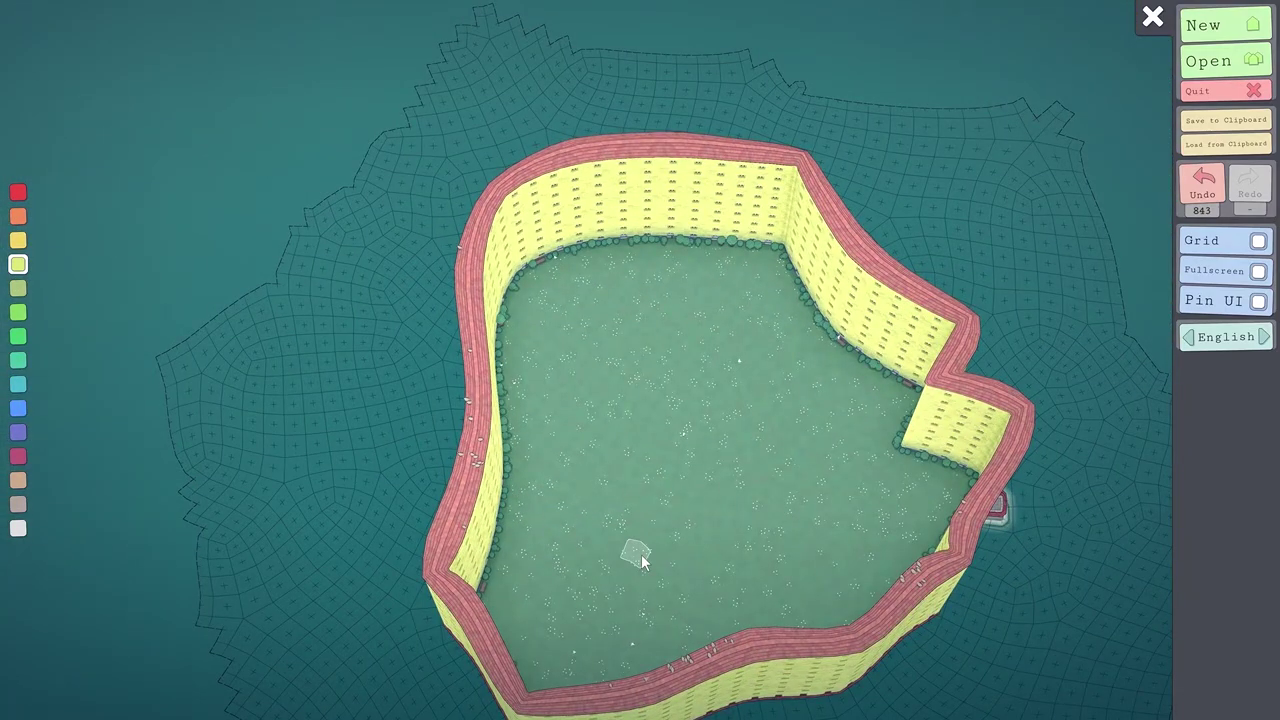
pyautogui.moveTo(648, 595); pyautogui.dragTo(530, 223)
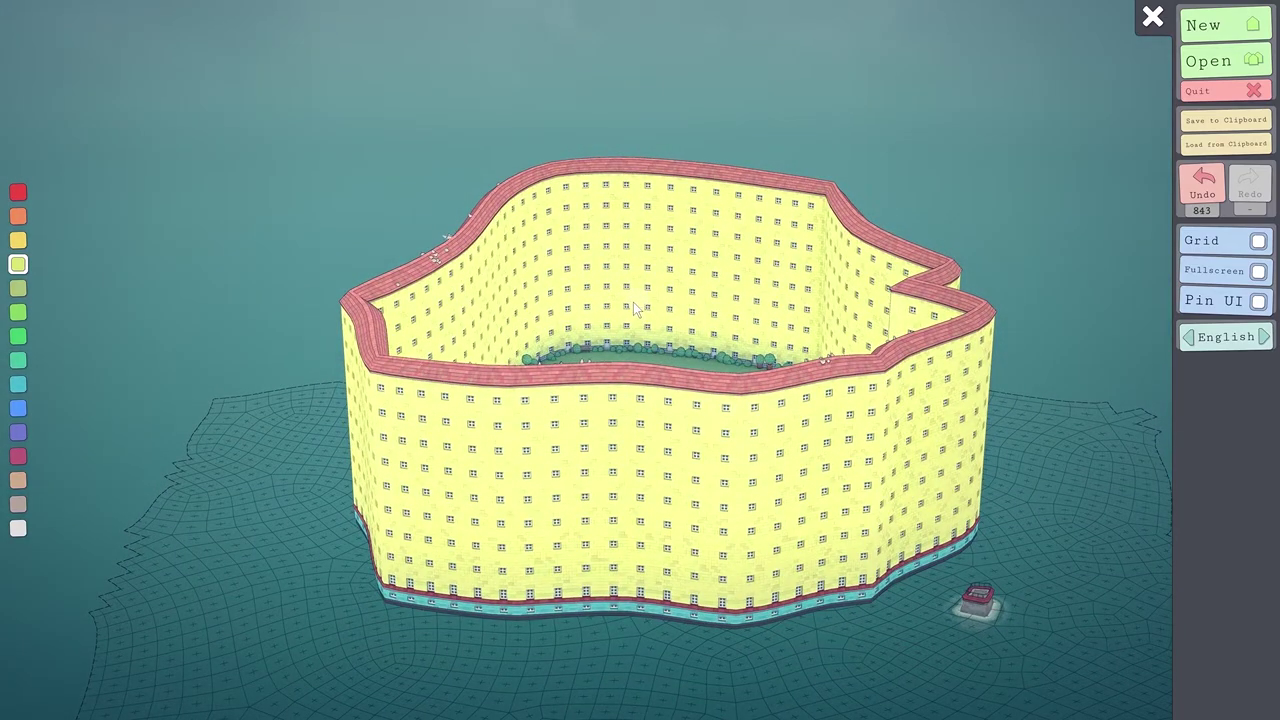
pyautogui.moveTo(631, 303); pyautogui.dragTo(668, 520)
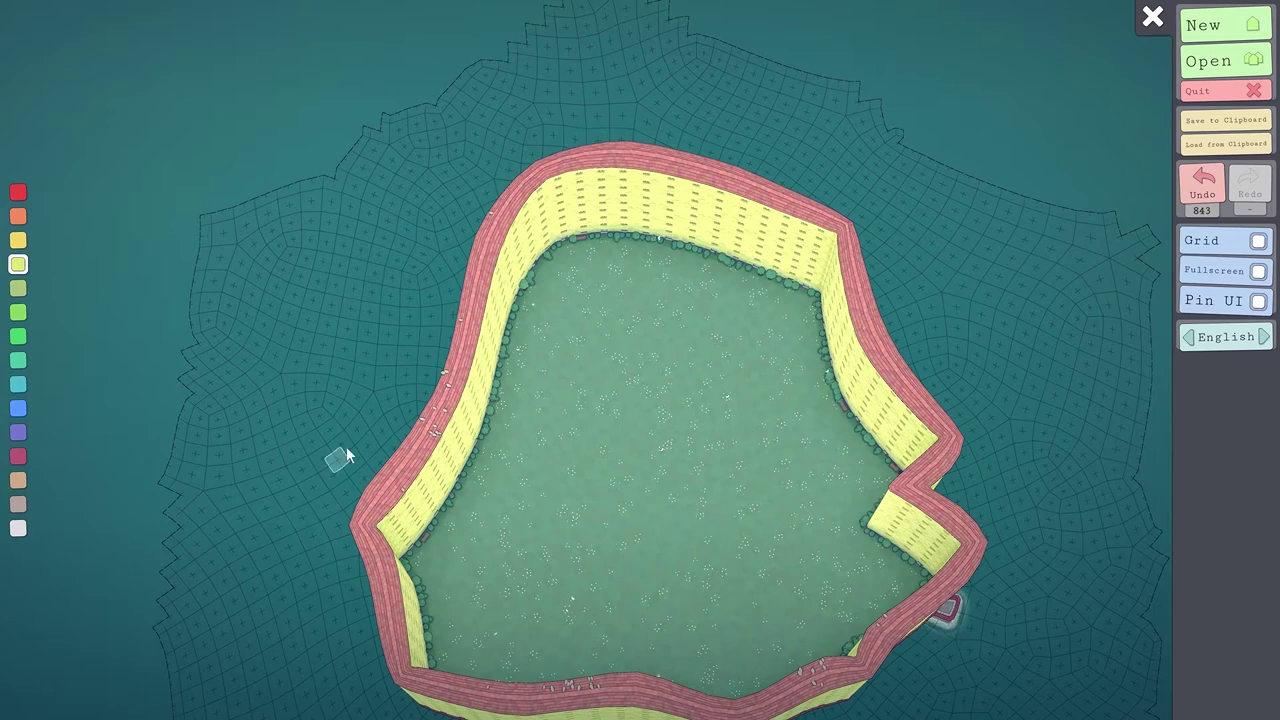
pyautogui.moveTo(780, 475); pyautogui.dragTo(639, 405)
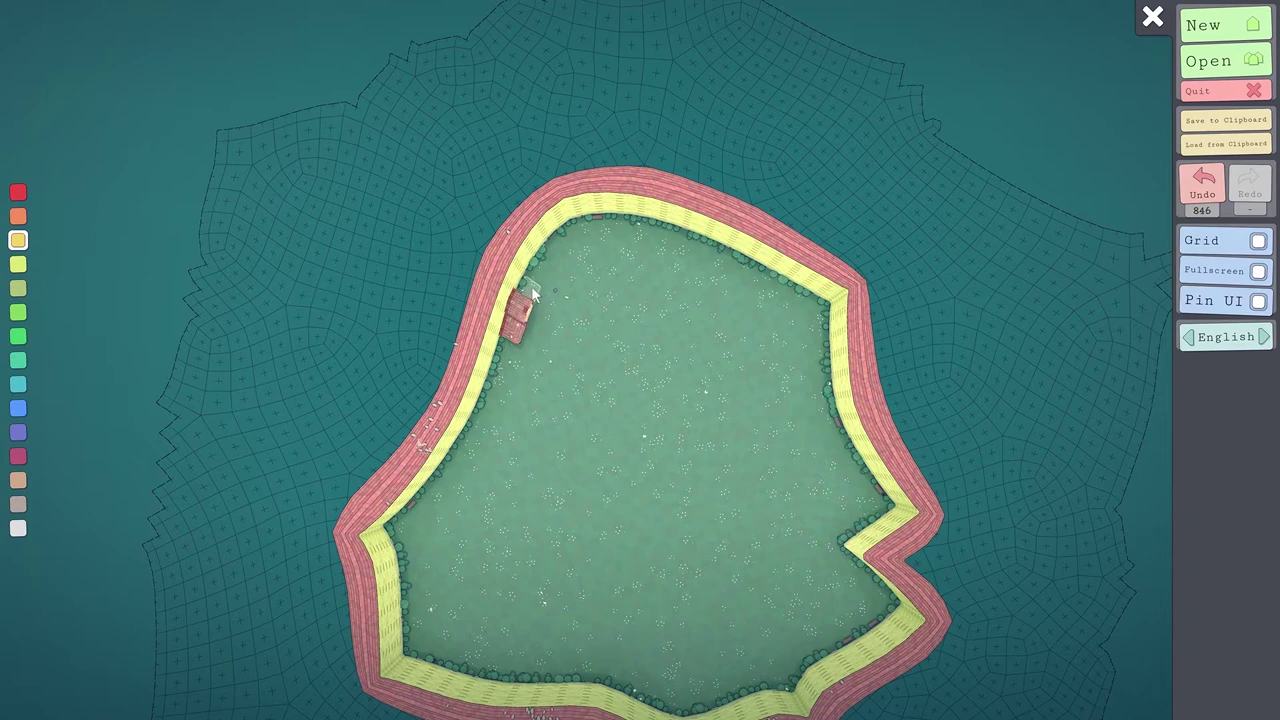
# - Add a row of golden blocks along the inside of the ring wall's curved corner
pyautogui.moveTo(533, 290); pyautogui.dragTo(576, 233)
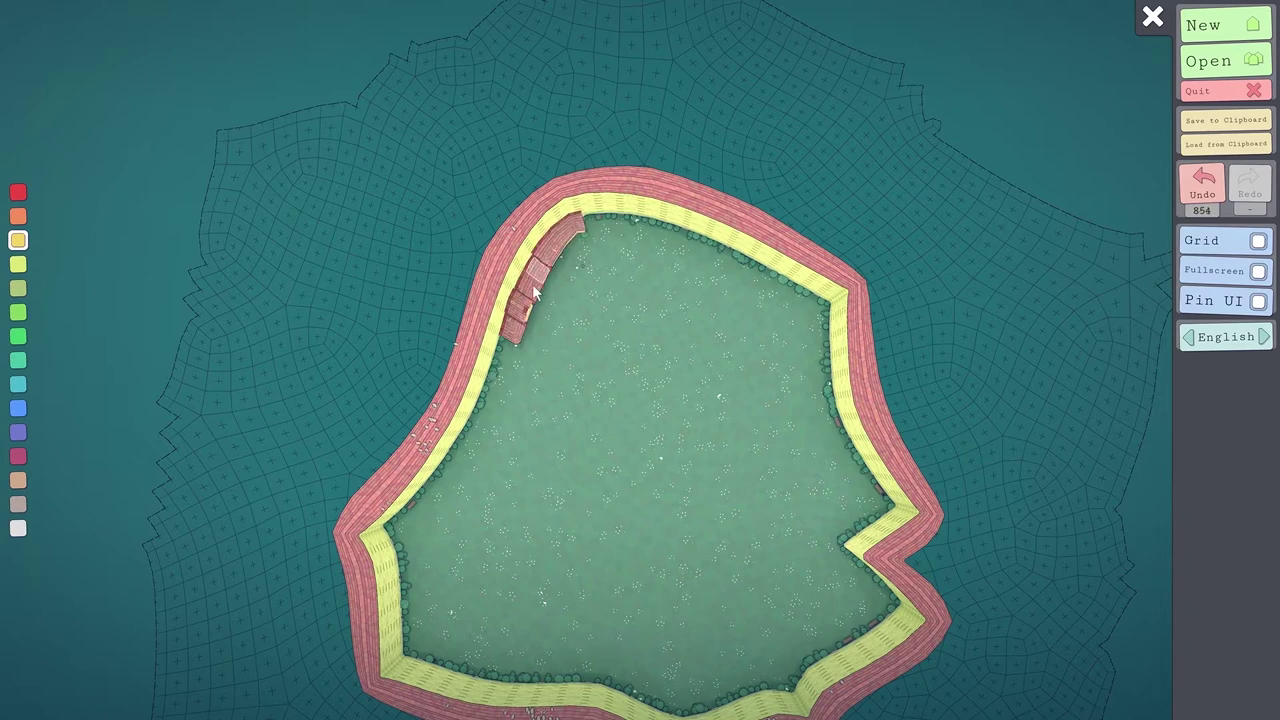
pyautogui.click(517, 334)
pyautogui.click(528, 311)
pyautogui.click(560, 250)
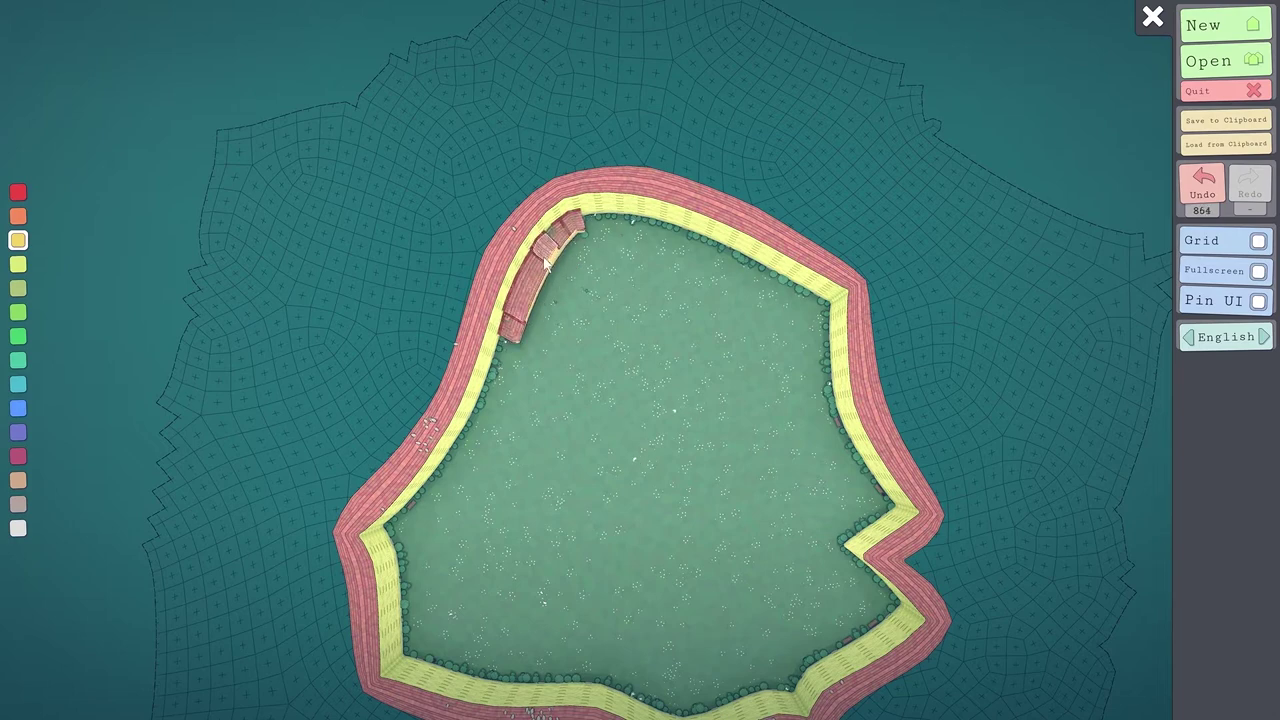
# - Stack further golden storeys on the inner row to raise it evenly against the curved wall
pyautogui.moveTo(545, 262); pyautogui.dragTo(516, 334)
pyautogui.click(519, 325)
pyautogui.click(532, 294)
pyautogui.click(542, 275)
pyautogui.click(555, 258)
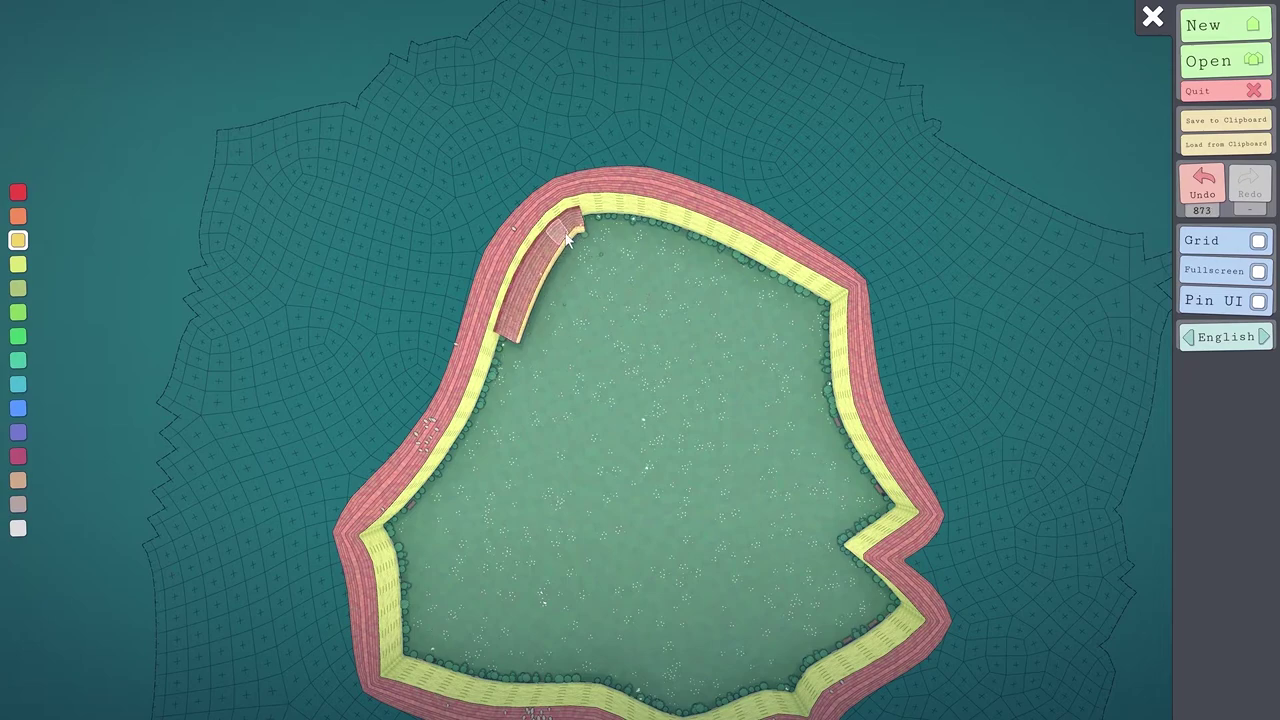
pyautogui.click(539, 269)
pyautogui.click(529, 282)
pyautogui.click(522, 302)
pyautogui.click(510, 328)
# - Cut staggered arched openings through the lowest storeys of the outer wall in front of the golden blocks
pyautogui.moveTo(493, 347)
pyautogui.mouseDown()
pyautogui.moveTo(578, 281)
pyautogui.moveTo(411, 154)
pyautogui.moveTo(377, 344)
pyautogui.moveTo(420, 368)
pyautogui.moveTo(709, 341)
pyautogui.moveTo(771, 366)
pyautogui.moveTo(763, 381)
pyautogui.mouseUp()
pyautogui.click(612, 424)
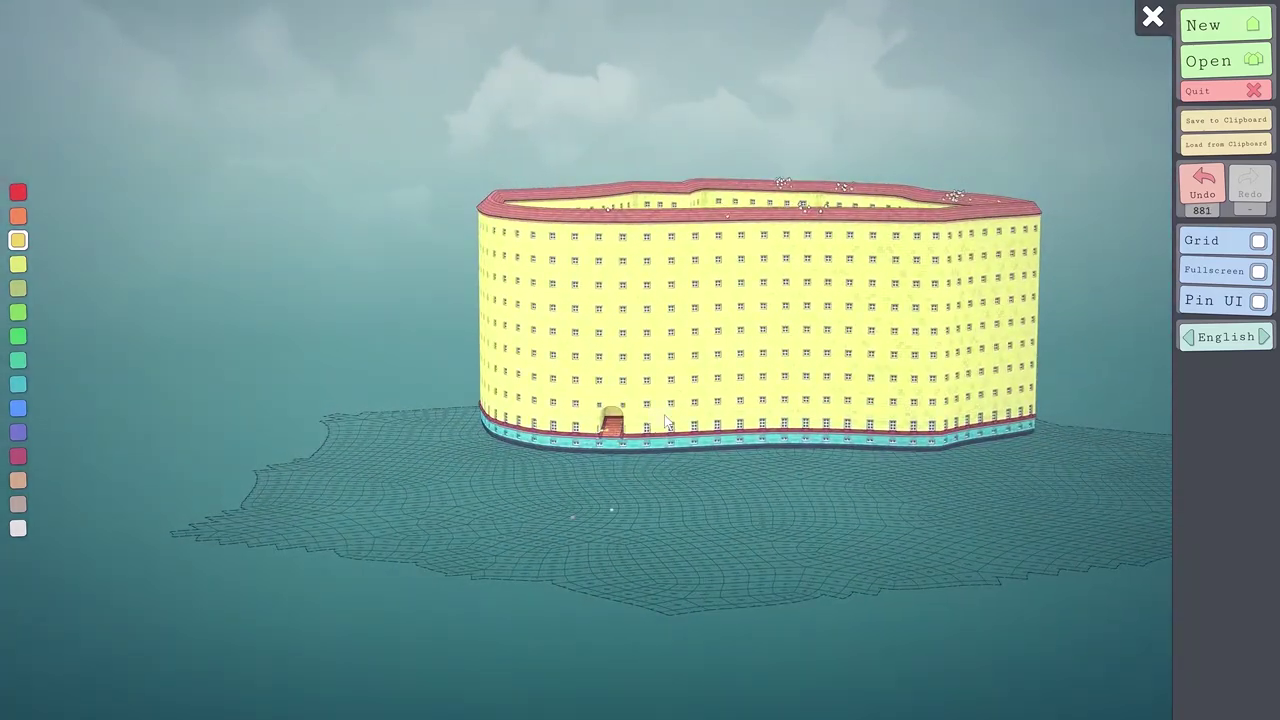
pyautogui.rightClick(661, 422)
pyautogui.rightClick(709, 420)
pyautogui.rightClick(754, 417)
pyautogui.rightClick(545, 417)
pyautogui.rightClick(611, 407)
pyautogui.rightClick(655, 405)
# - Continue the staggered pattern of openings upwards by removing blocks from the outer wall's middle storeys
pyautogui.rightClick(633, 382)
pyautogui.rightClick(678, 380)
pyautogui.rightClick(681, 337)
pyautogui.rightClick(700, 357)
pyautogui.rightClick(700, 403)
pyautogui.rightClick(633, 335)
pyautogui.rightClick(584, 338)
# - Place pale yellow blocks around the upper part of the carved opening pattern
pyautogui.click(18, 264)
pyautogui.moveTo(590, 318)
pyautogui.mouseDown()
pyautogui.moveTo(615, 345)
pyautogui.moveTo(648, 338)
pyautogui.moveTo(681, 526)
pyautogui.moveTo(620, 315)
pyautogui.moveTo(758, 359)
pyautogui.moveTo(763, 337)
pyautogui.moveTo(997, 363)
pyautogui.moveTo(739, 322)
pyautogui.moveTo(775, 352)
pyautogui.mouseUp()
pyautogui.click(620, 315)
pyautogui.click(618, 300)
pyautogui.click(640, 305)
pyautogui.click(664, 312)
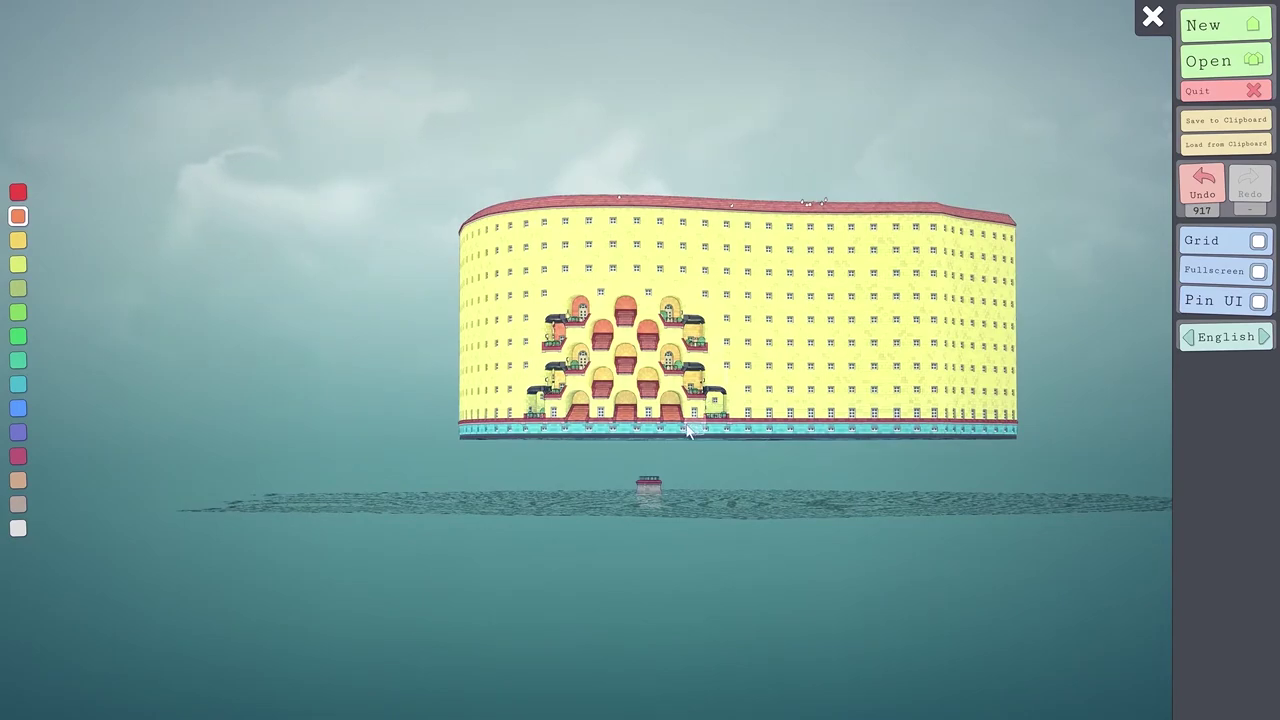
# - Examine the carved facade with its arches, stairs and balconies from afar, below, above and straight on
pyautogui.moveTo(672, 429); pyautogui.dragTo(700, 392)
pyautogui.scroll(-5, 606, 375)
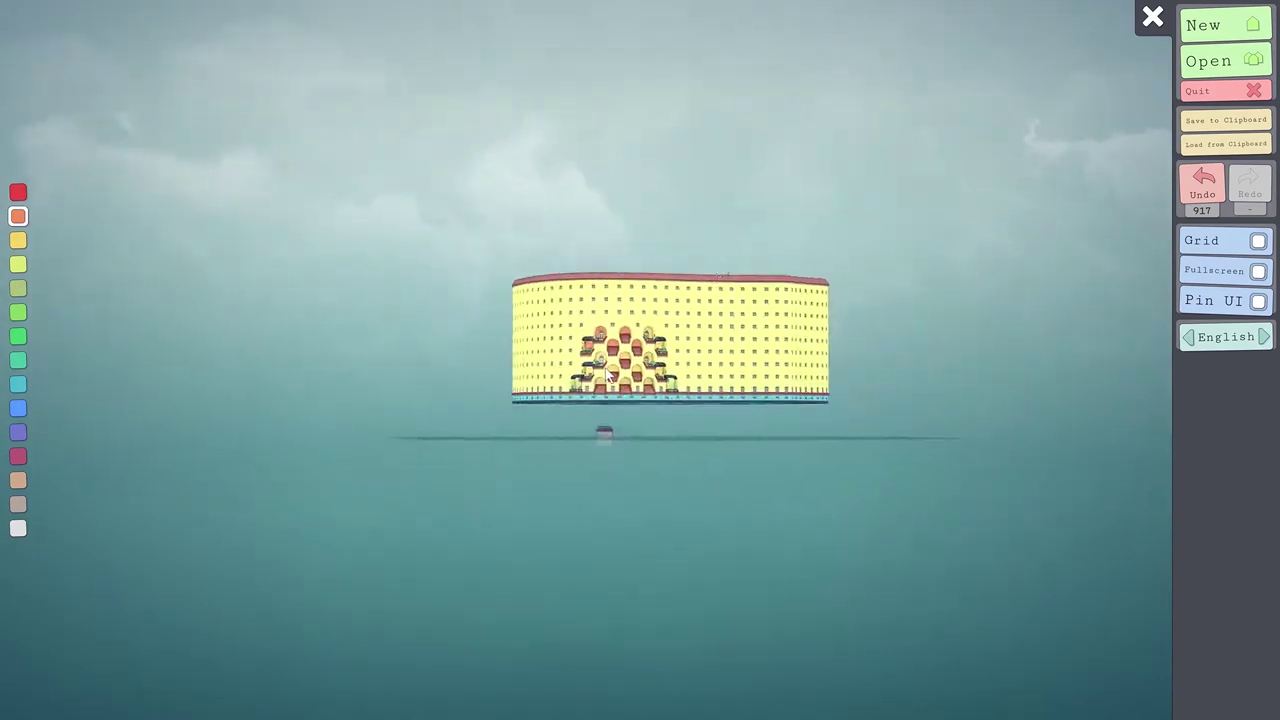
pyautogui.scroll(6, 610, 374)
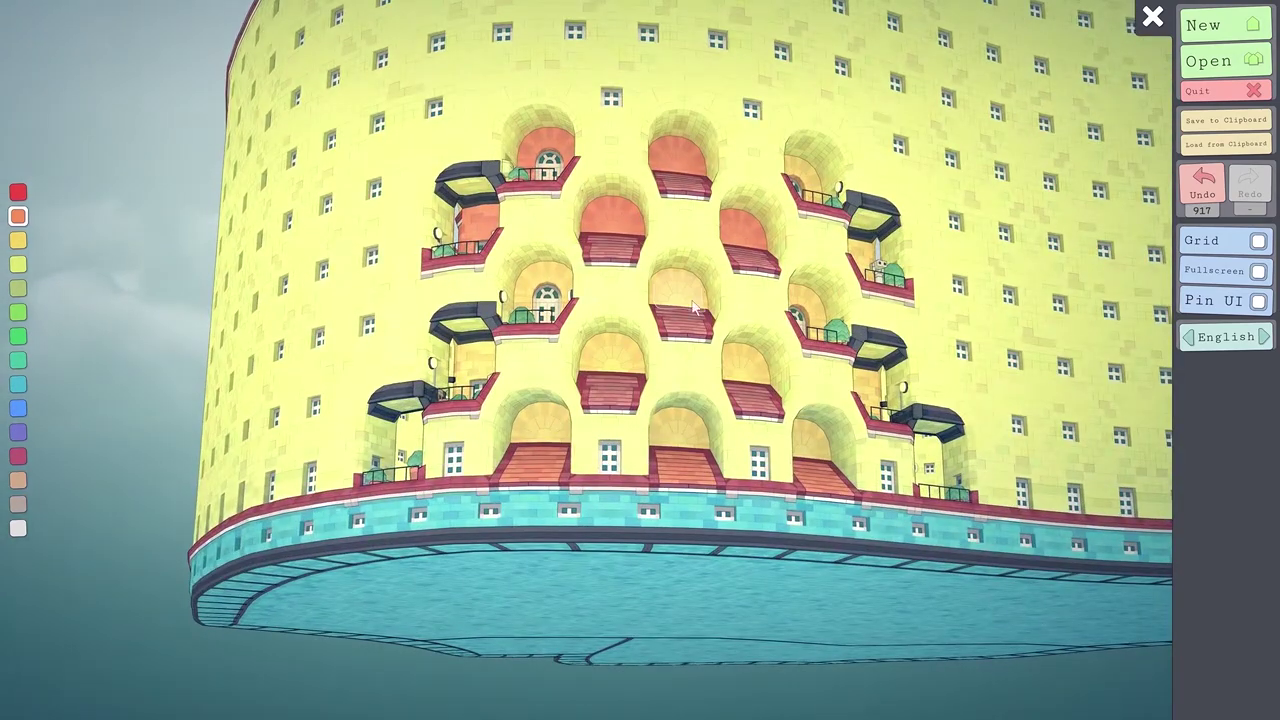
pyautogui.moveTo(762, 228); pyautogui.dragTo(776, 338)
pyautogui.moveTo(529, 362); pyautogui.dragTo(640, 368)
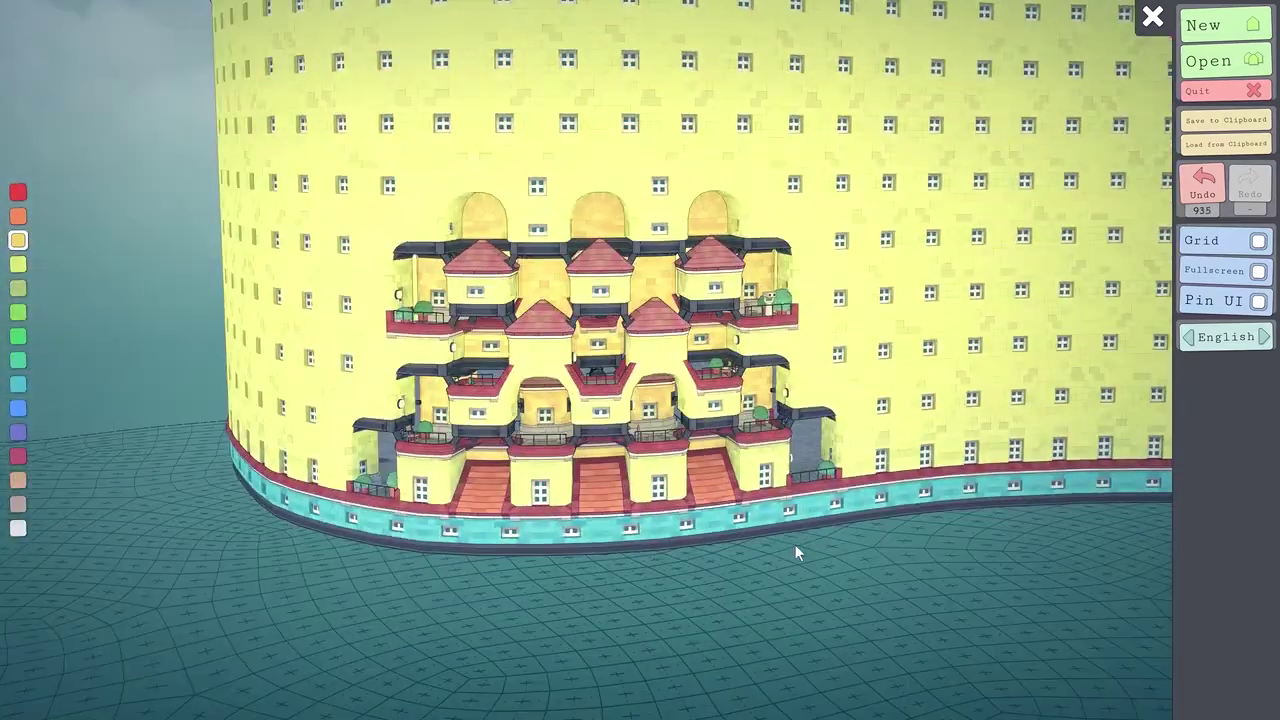
pyautogui.moveTo(797, 551); pyautogui.dragTo(760, 686)
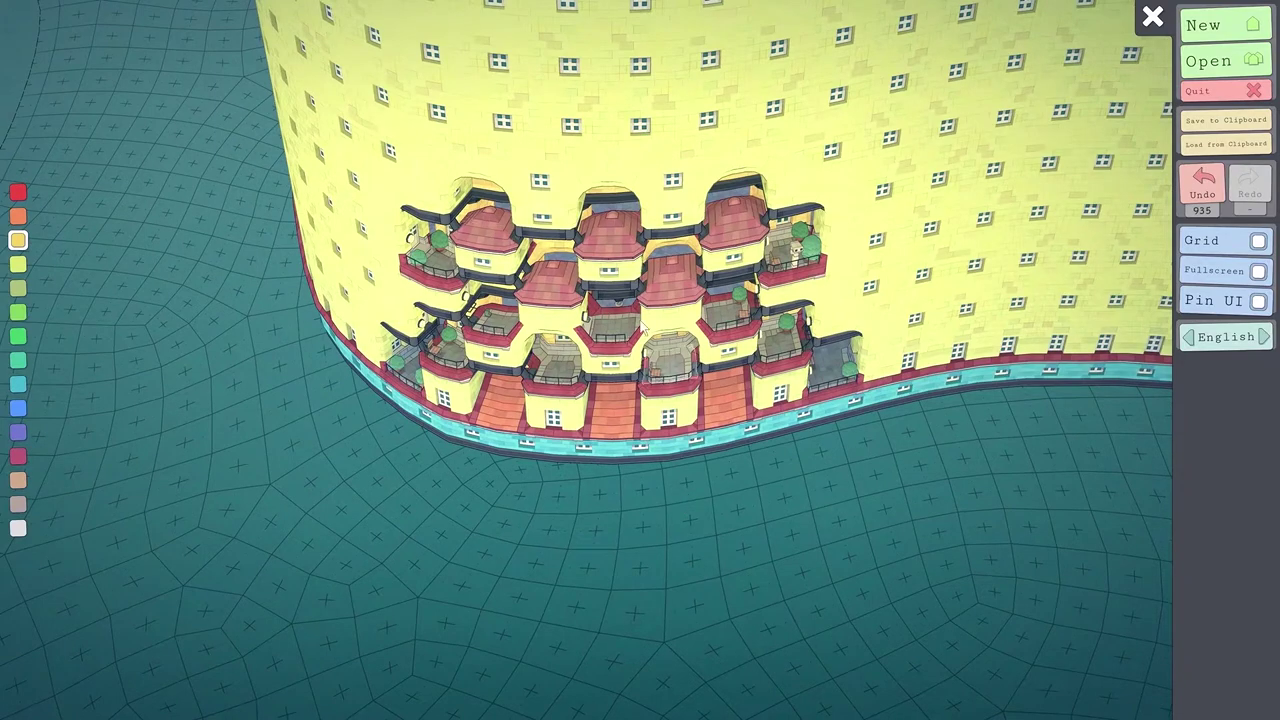
pyautogui.moveTo(618, 375); pyautogui.dragTo(623, 220)
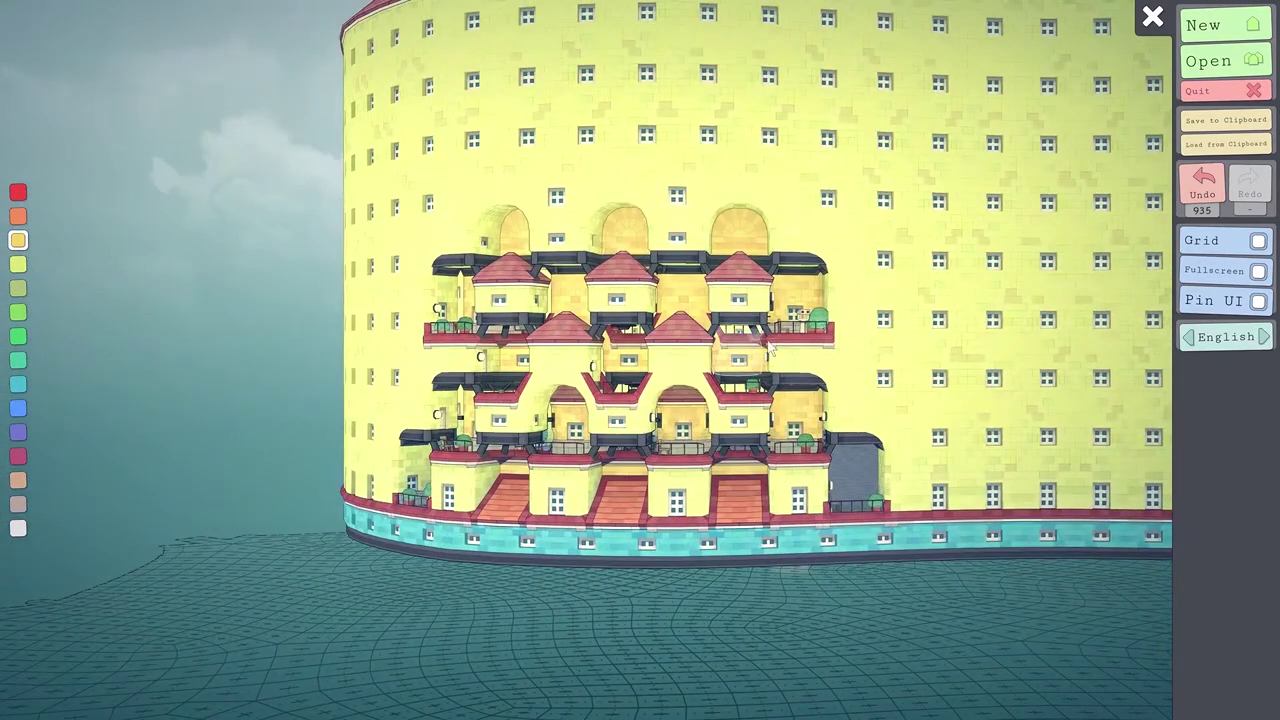
pyautogui.moveTo(747, 352); pyautogui.dragTo(730, 338)
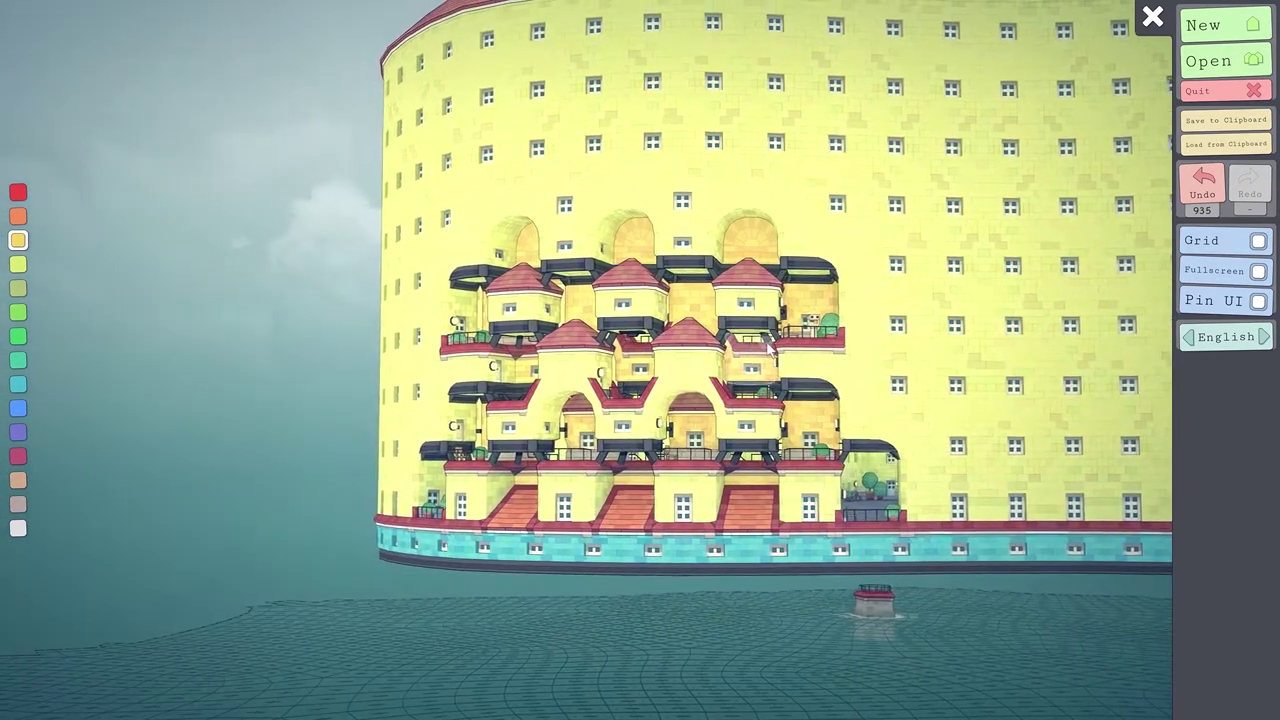
pyautogui.moveTo(775, 432); pyautogui.dragTo(625, 522)
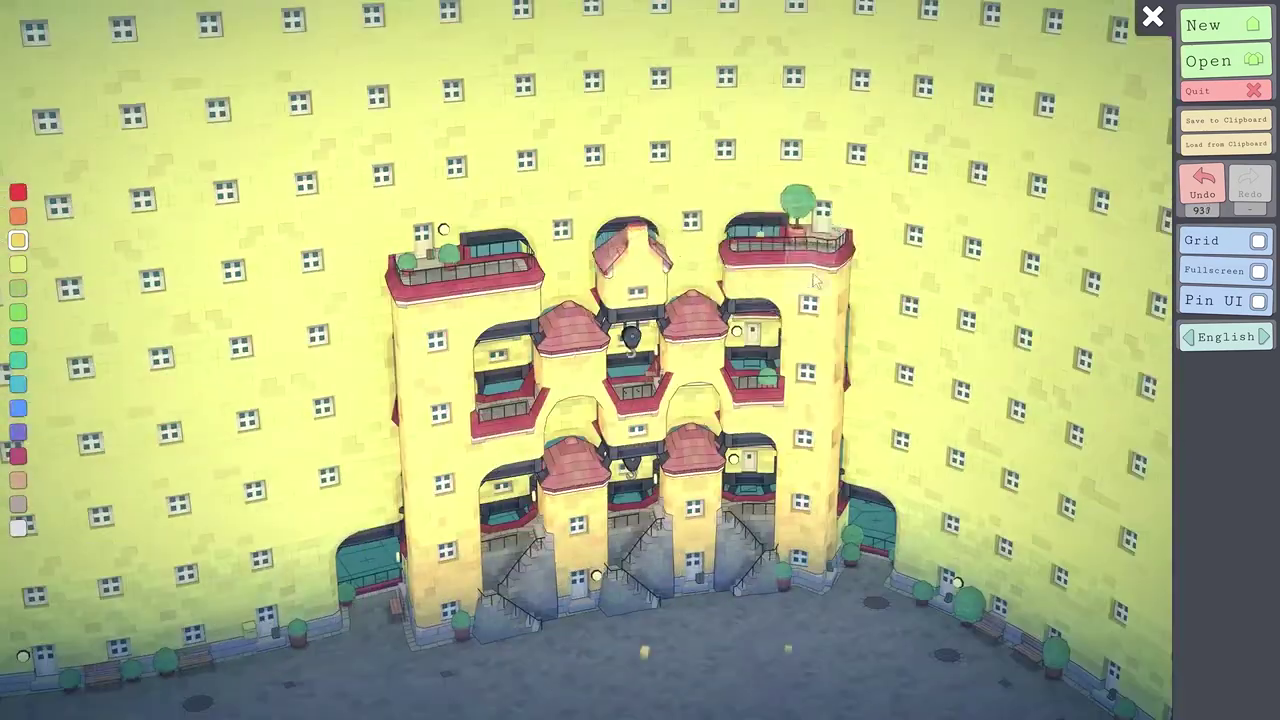
# - Rework the base of the courtyard-side facade by removing blocks at its foot and filling gaps with golden blocks
pyautogui.moveTo(680, 368); pyautogui.dragTo(516, 364)
pyautogui.rightClick(285, 560)
pyautogui.rightClick(420, 545)
pyautogui.rightClick(536, 530)
pyautogui.click(350, 540)
pyautogui.click(492, 551)
pyautogui.click(510, 500)
pyautogui.click(585, 500)
pyautogui.click(643, 554)
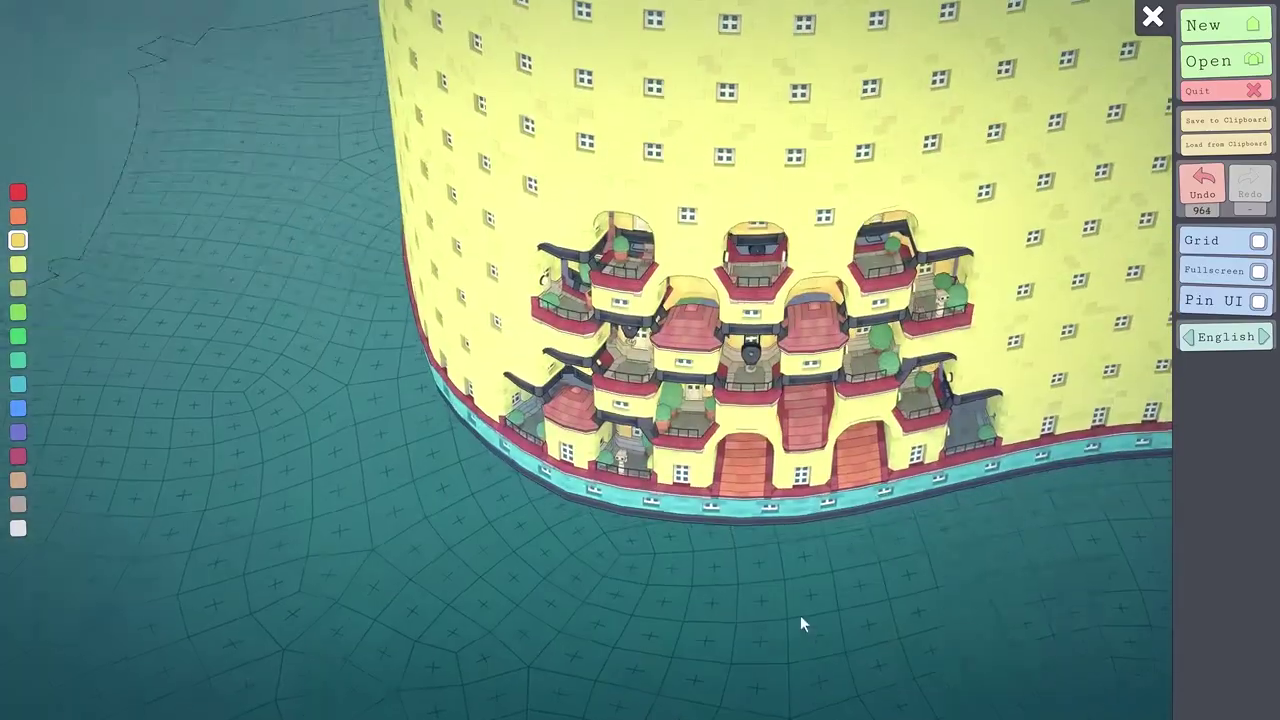
# - Remove golden blocks from the foot and middle of the courtyard-side facade to open up its towers and balconies
pyautogui.moveTo(800, 615); pyautogui.dragTo(860, 468)
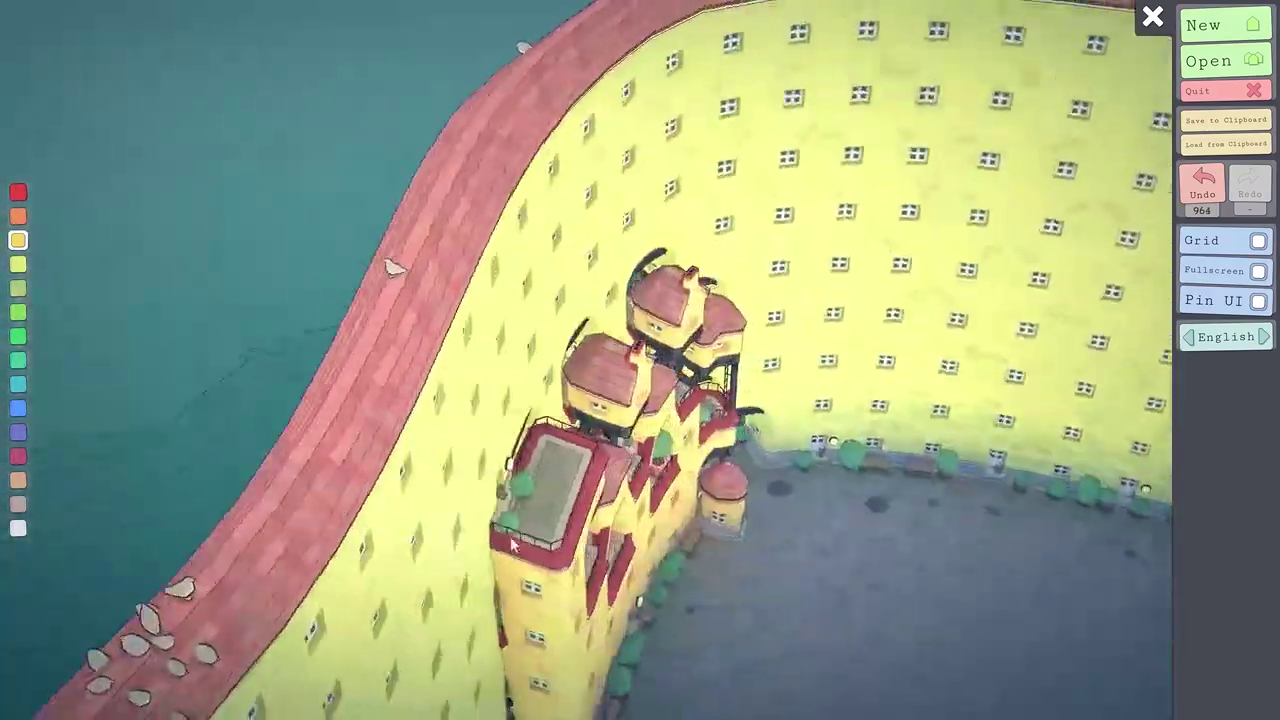
pyautogui.moveTo(510, 545); pyautogui.dragTo(464, 492)
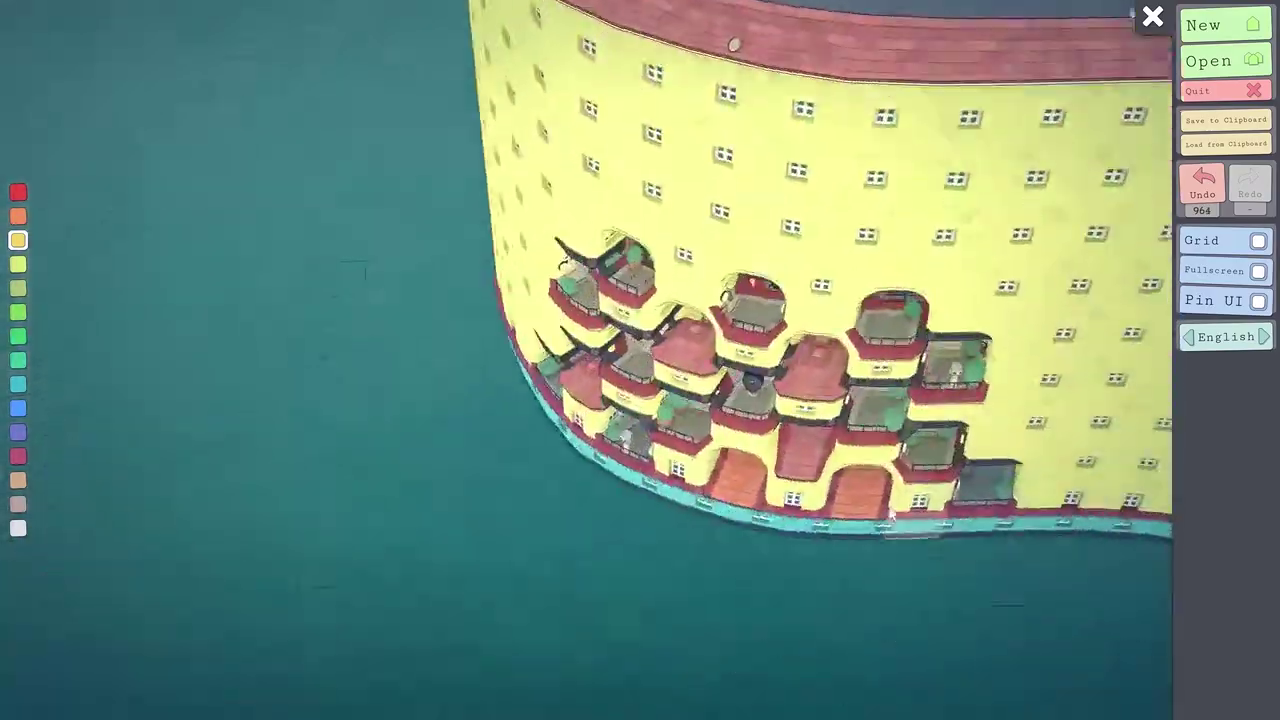
pyautogui.moveTo(785, 445); pyautogui.dragTo(922, 320)
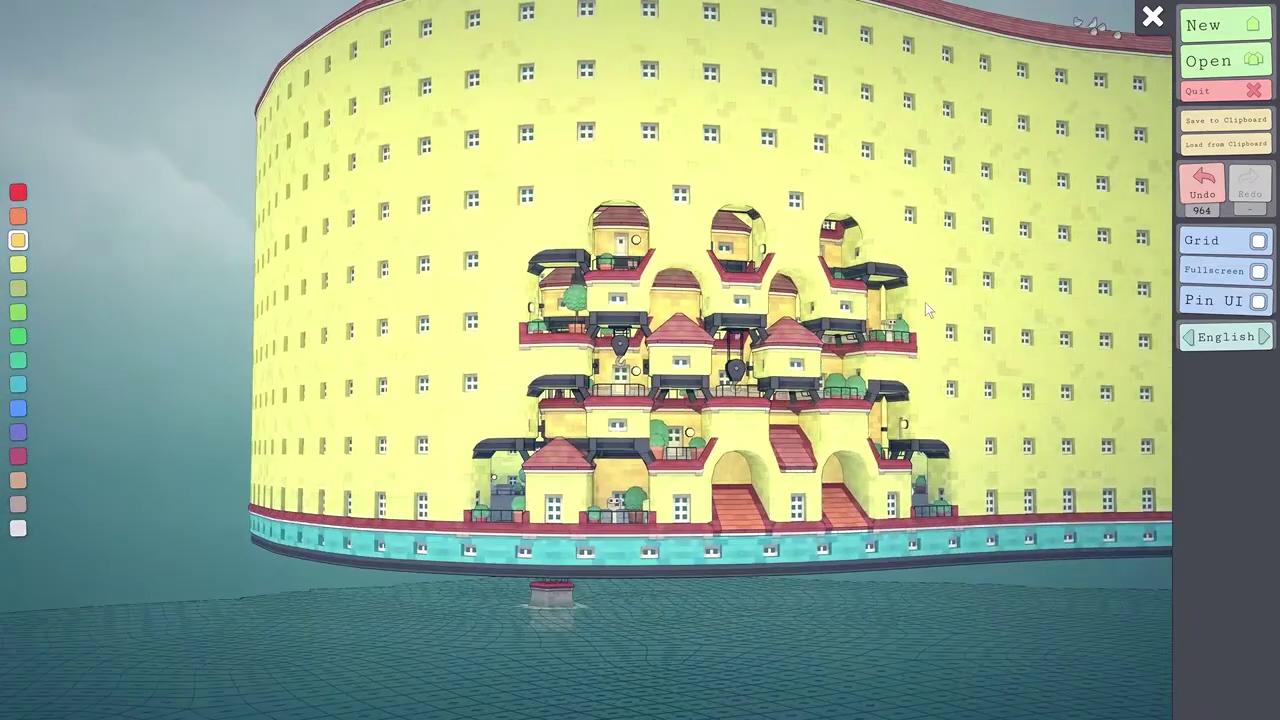
pyautogui.moveTo(925, 302); pyautogui.dragTo(517, 554)
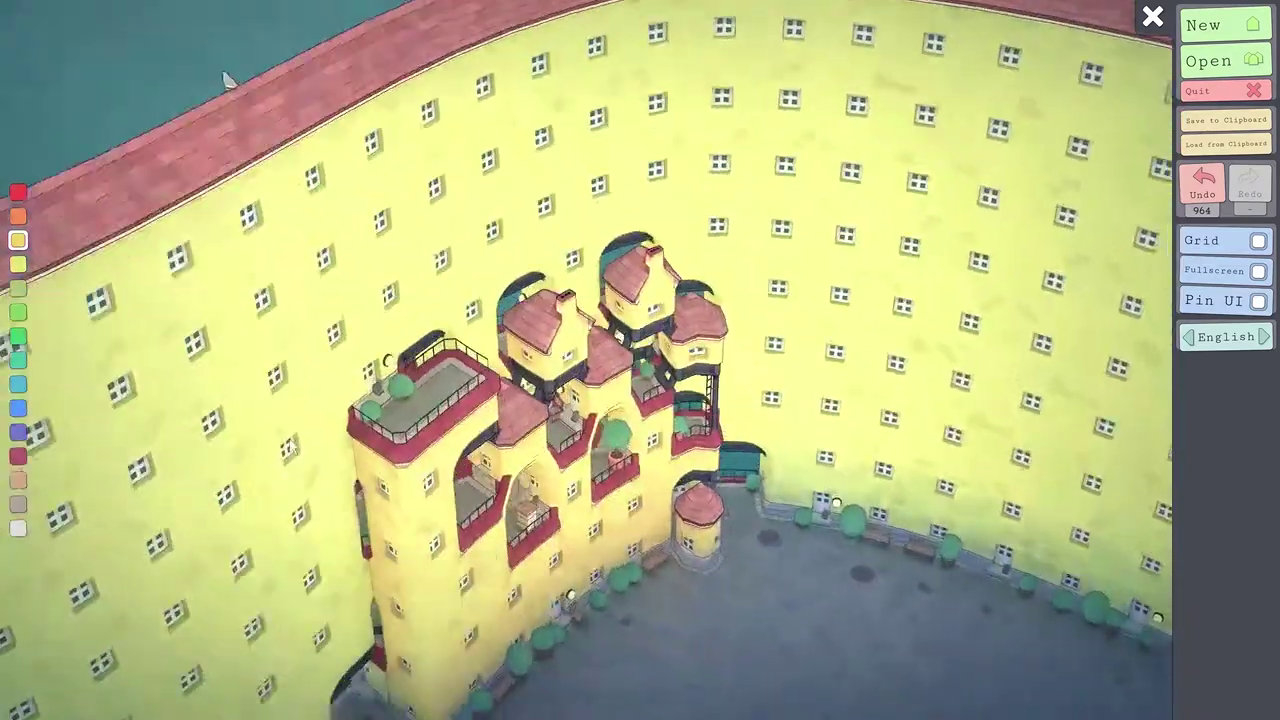
pyautogui.moveTo(577, 624); pyautogui.dragTo(555, 589)
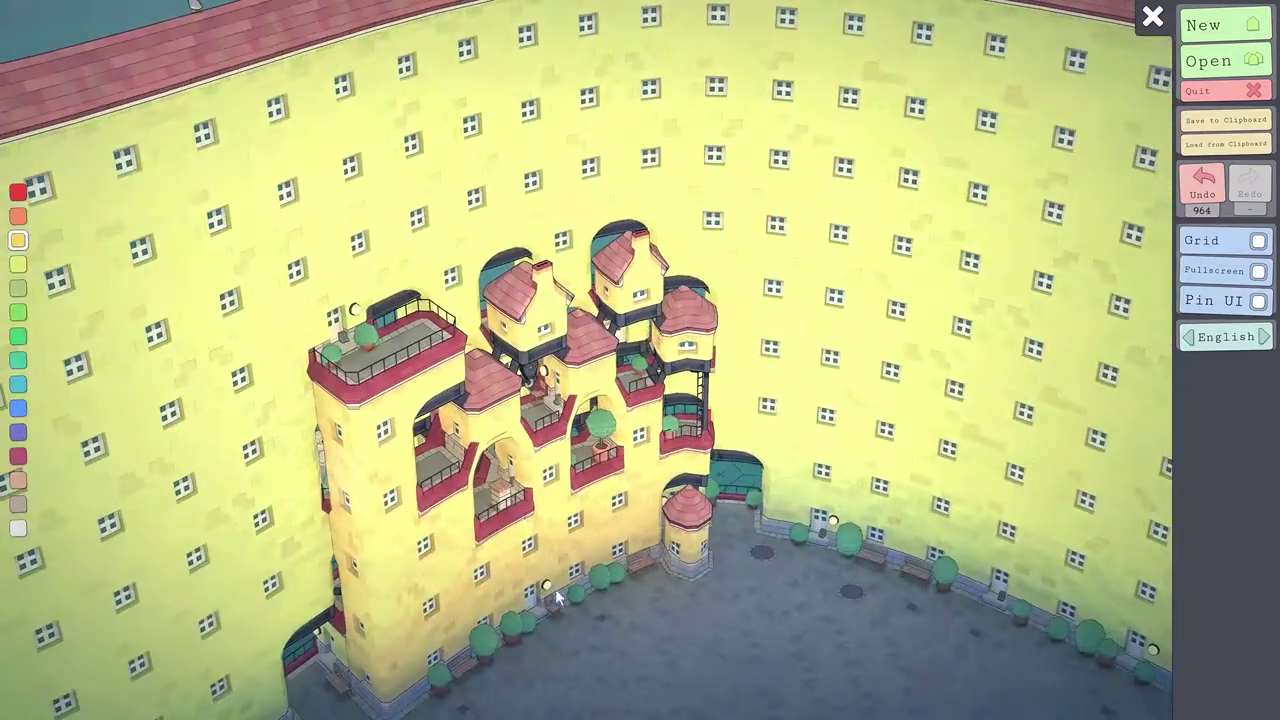
pyautogui.rightClick(688, 538)
pyautogui.rightClick(642, 540)
pyautogui.rightClick(595, 535)
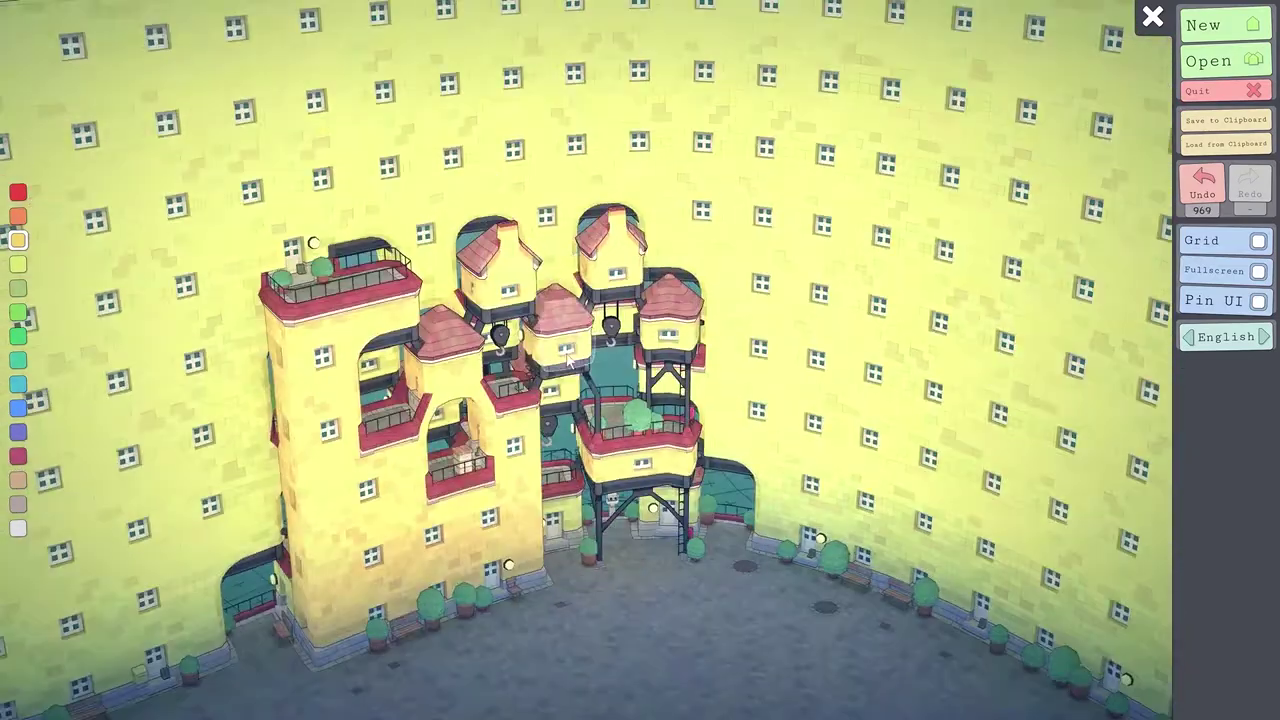
pyautogui.rightClick(566, 355)
pyautogui.rightClick(386, 357)
pyautogui.rightClick(630, 430)
# - Add pale yellow blocks to the courtyard-side facade and remove a block from its lower part
pyautogui.click(18, 264)
pyautogui.click(640, 420)
pyautogui.click(614, 298)
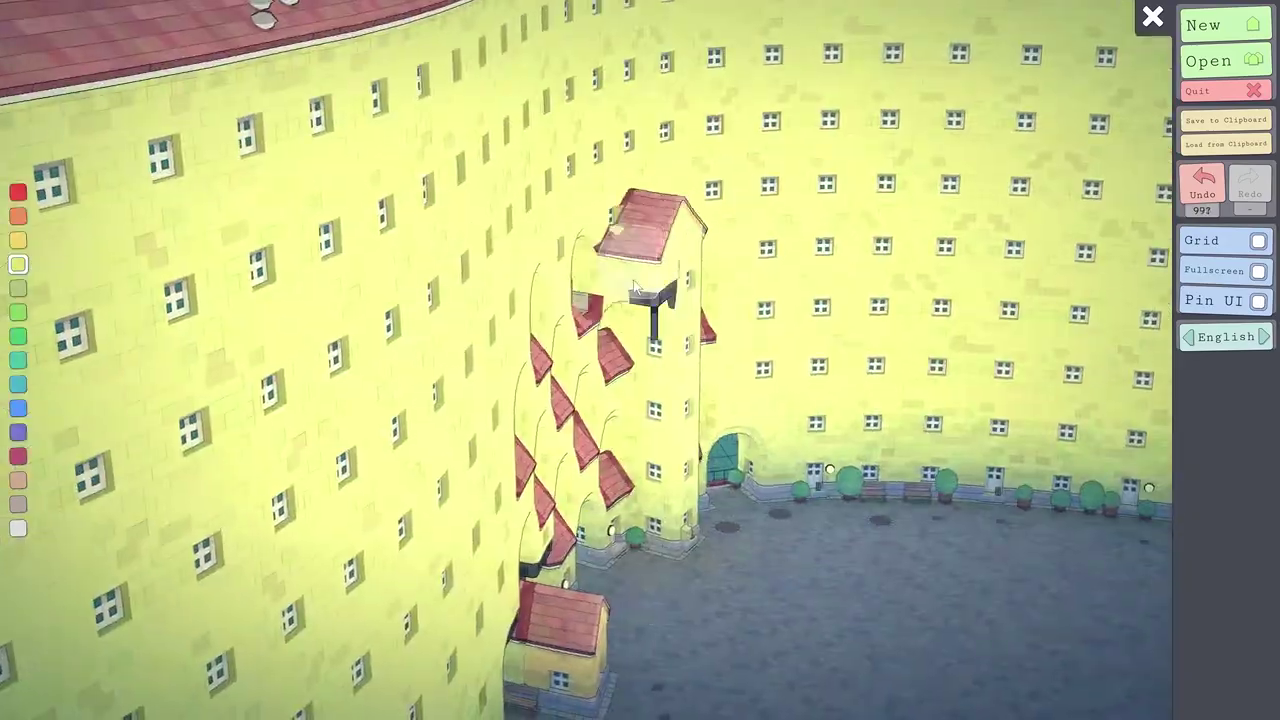
pyautogui.click(640, 300)
pyautogui.rightClick(765, 452)
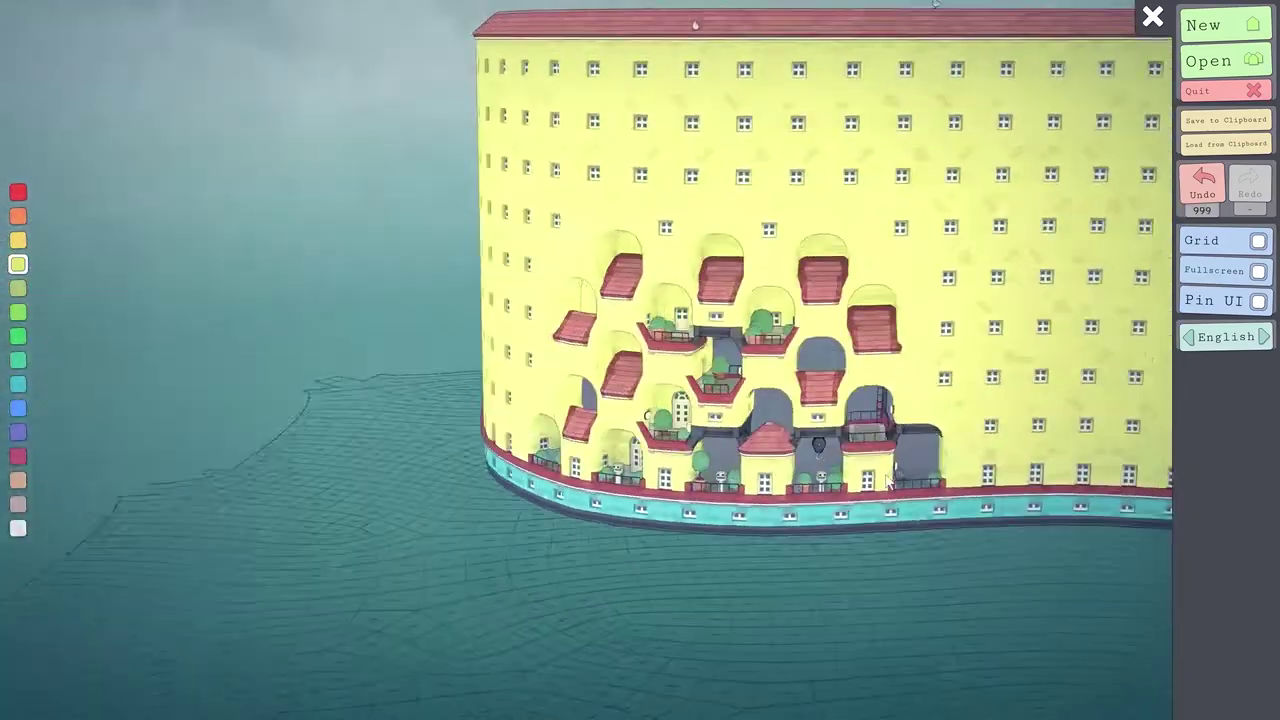
# - Remove the roofed top blocks of the extension along the courtyard side of the curved wall
pyautogui.moveTo(895, 478); pyautogui.dragTo(728, 286)
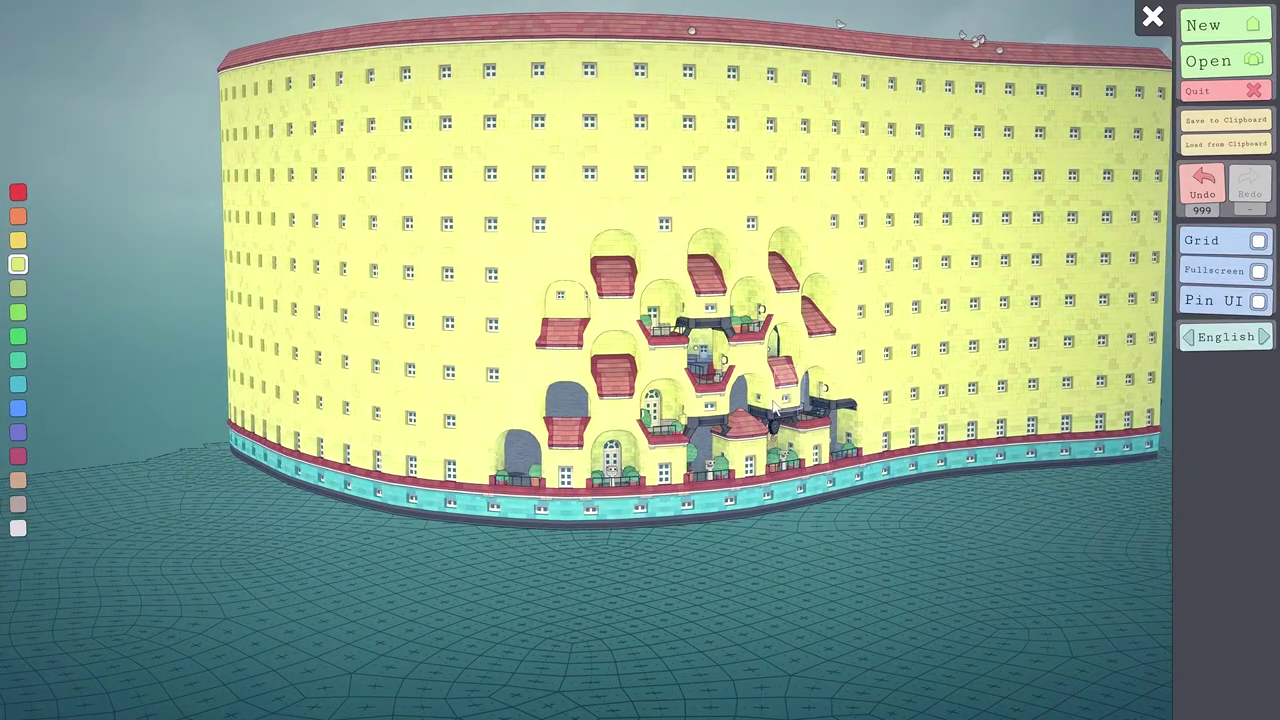
pyautogui.moveTo(560, 335); pyautogui.dragTo(530, 652)
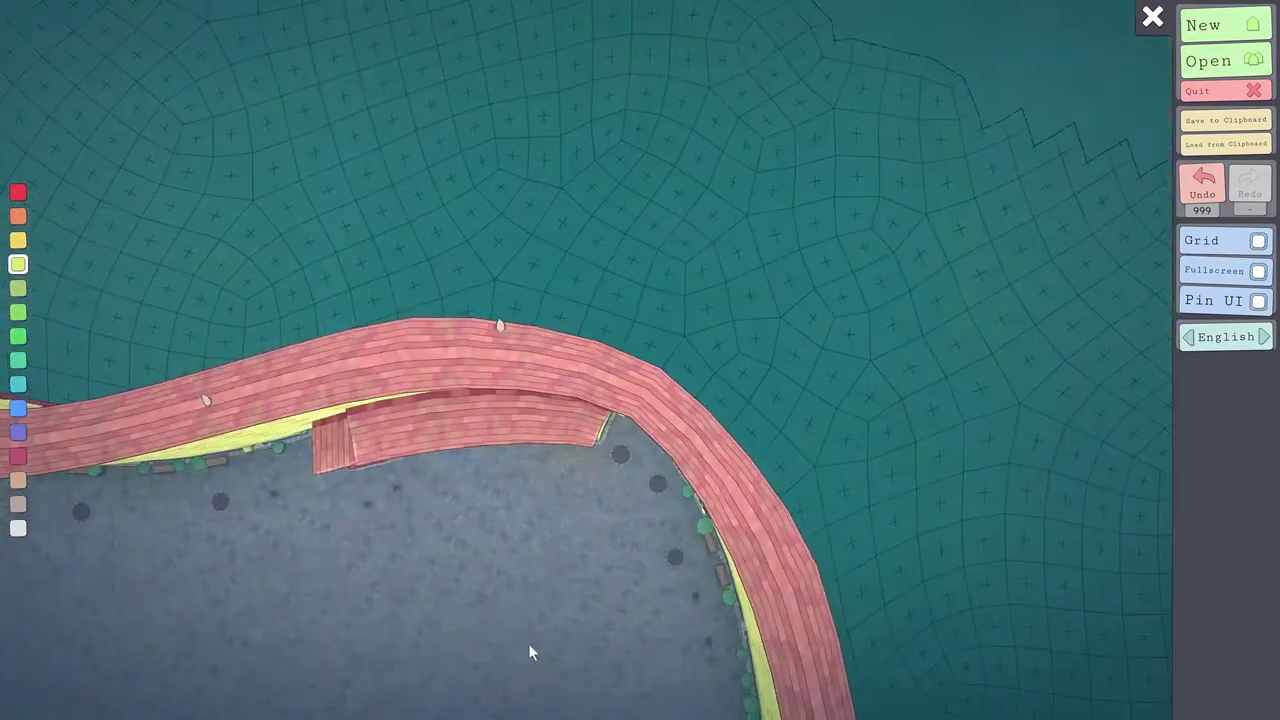
pyautogui.rightClick(380, 438)
pyautogui.rightClick(446, 428)
pyautogui.rightClick(514, 428)
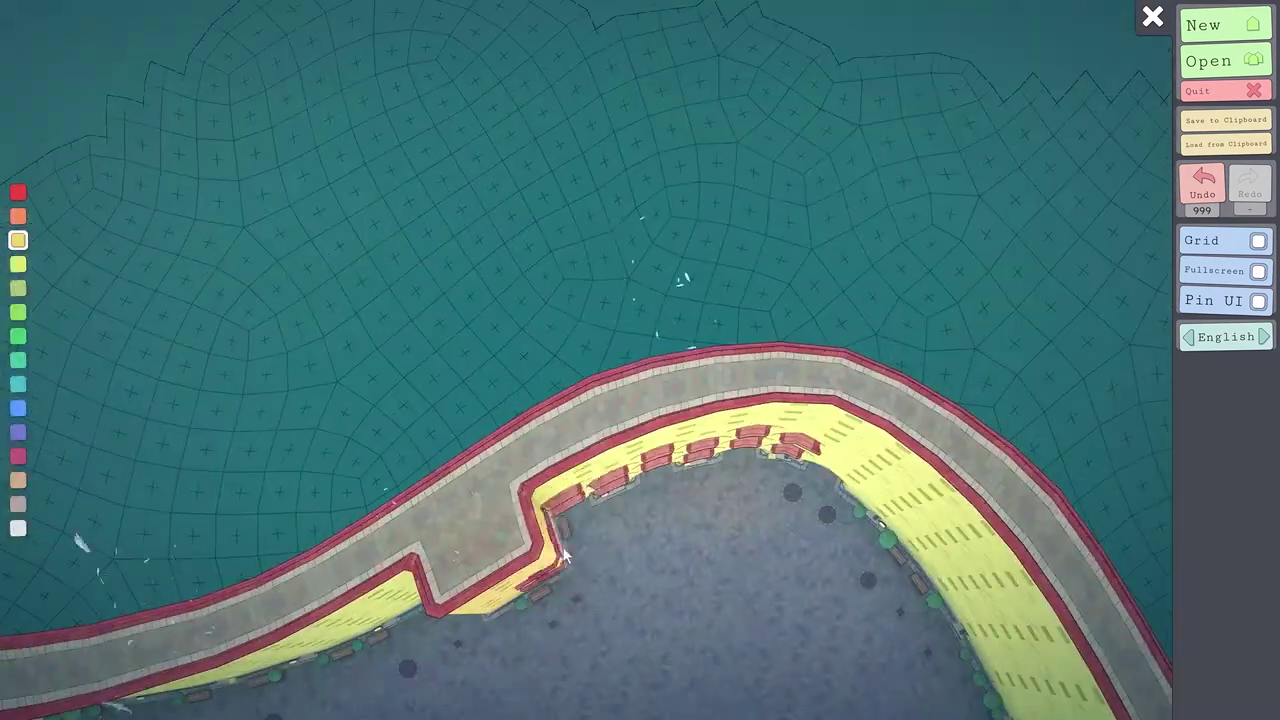
# - Thicken the curved part of the ring wall with golden blocks along its courtyard side
pyautogui.click(668, 502)
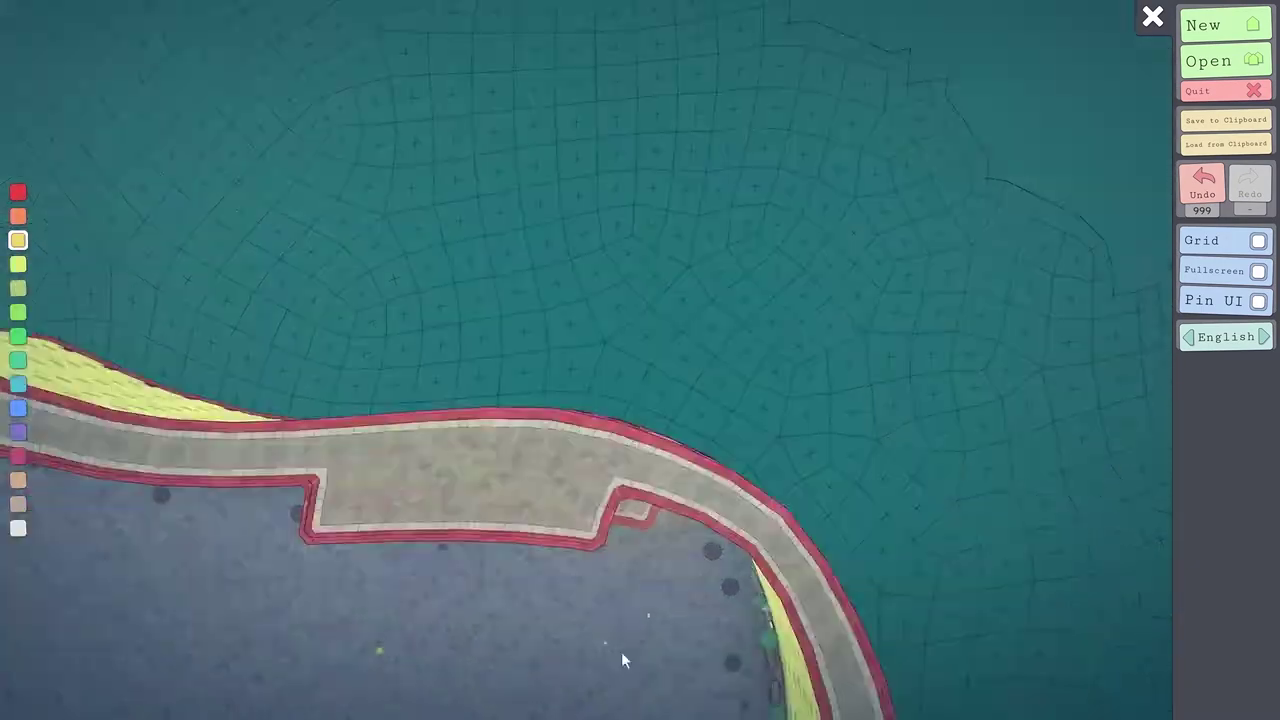
pyautogui.click(606, 338)
pyautogui.click(630, 426)
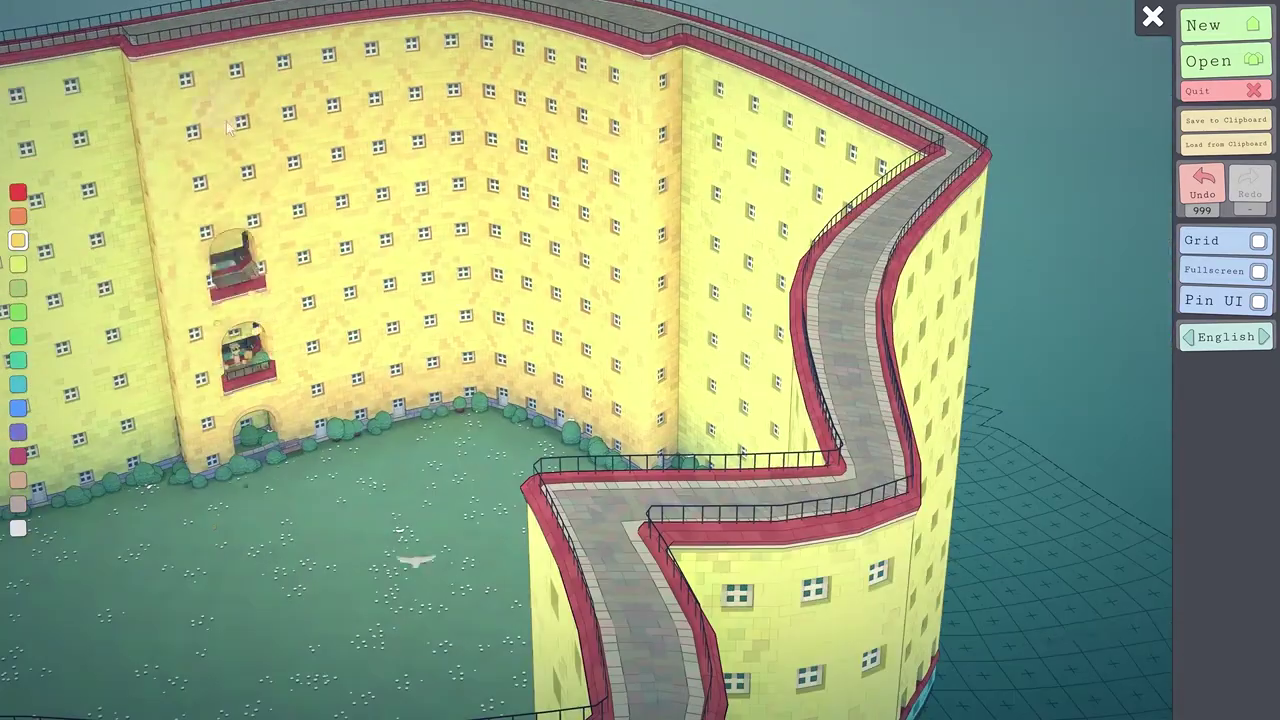
# - Carve a tall staggered pattern of arched openings and balconies through the thickened golden wall section
pyautogui.click(228, 125)
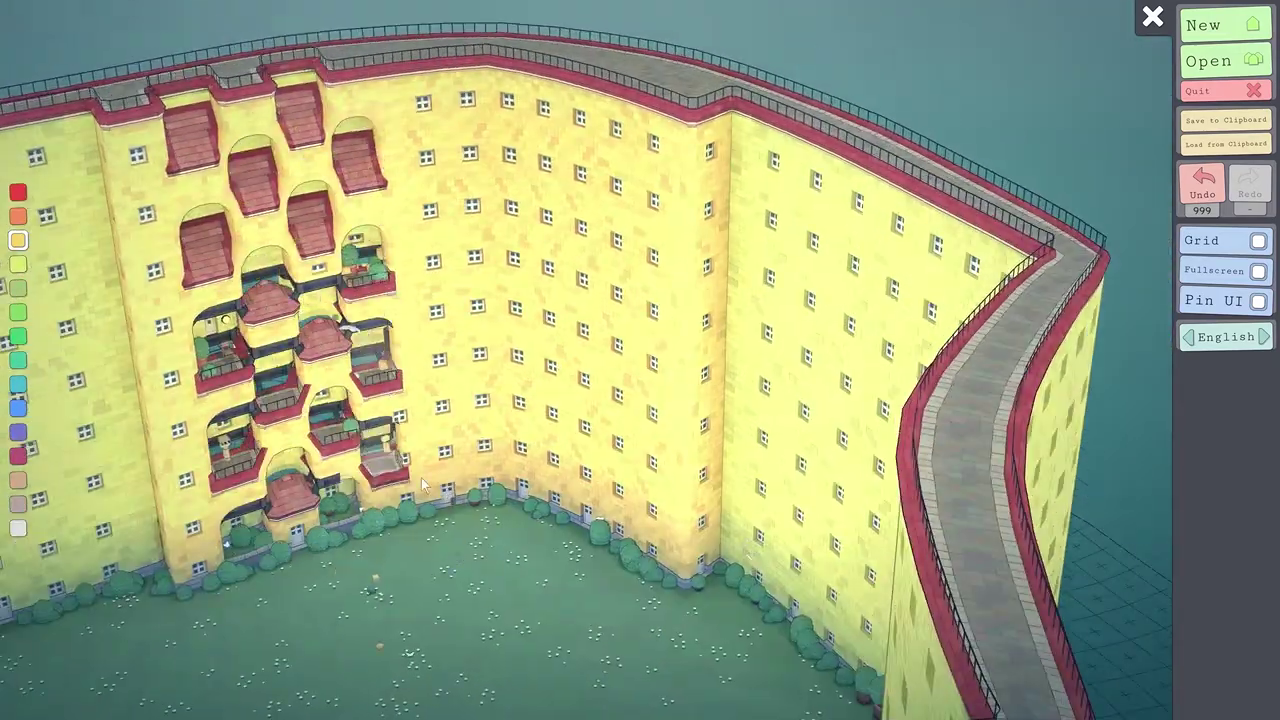
pyautogui.click(421, 477)
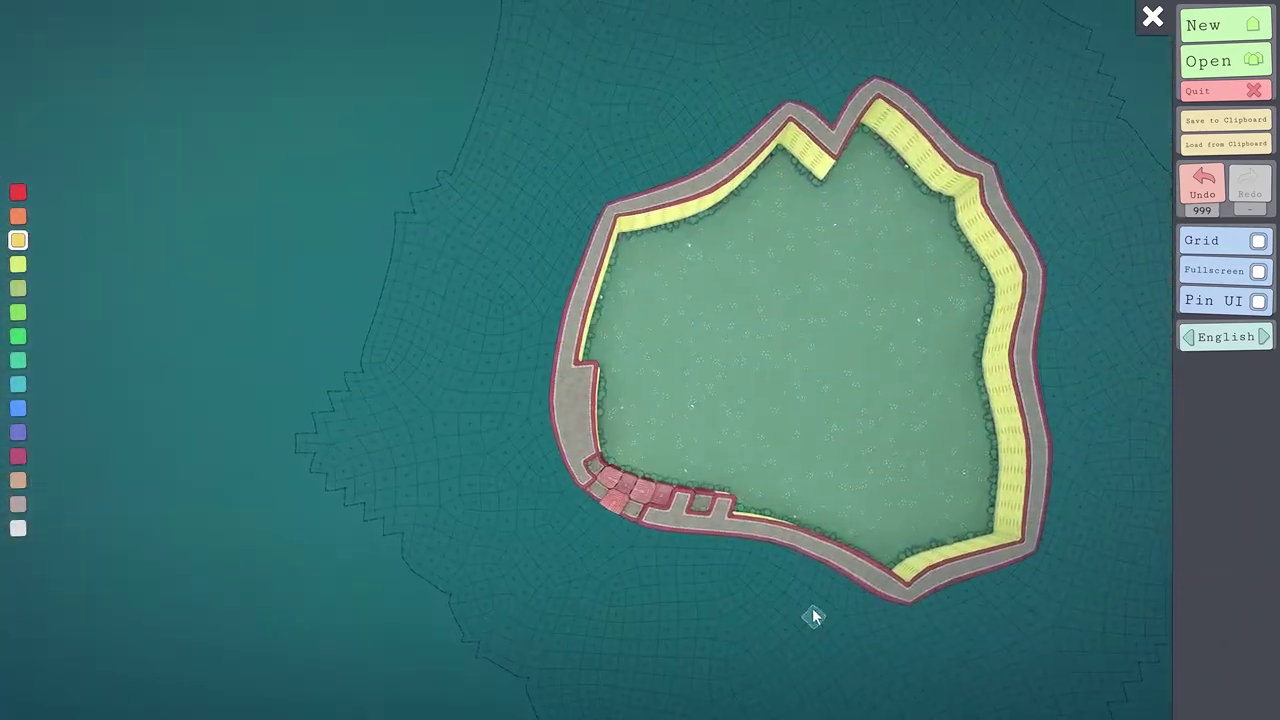
pyautogui.moveTo(648, 367); pyautogui.dragTo(1066, 225)
pyautogui.scroll(-2, 692, 352)
pyautogui.scroll(5, 693, 352)
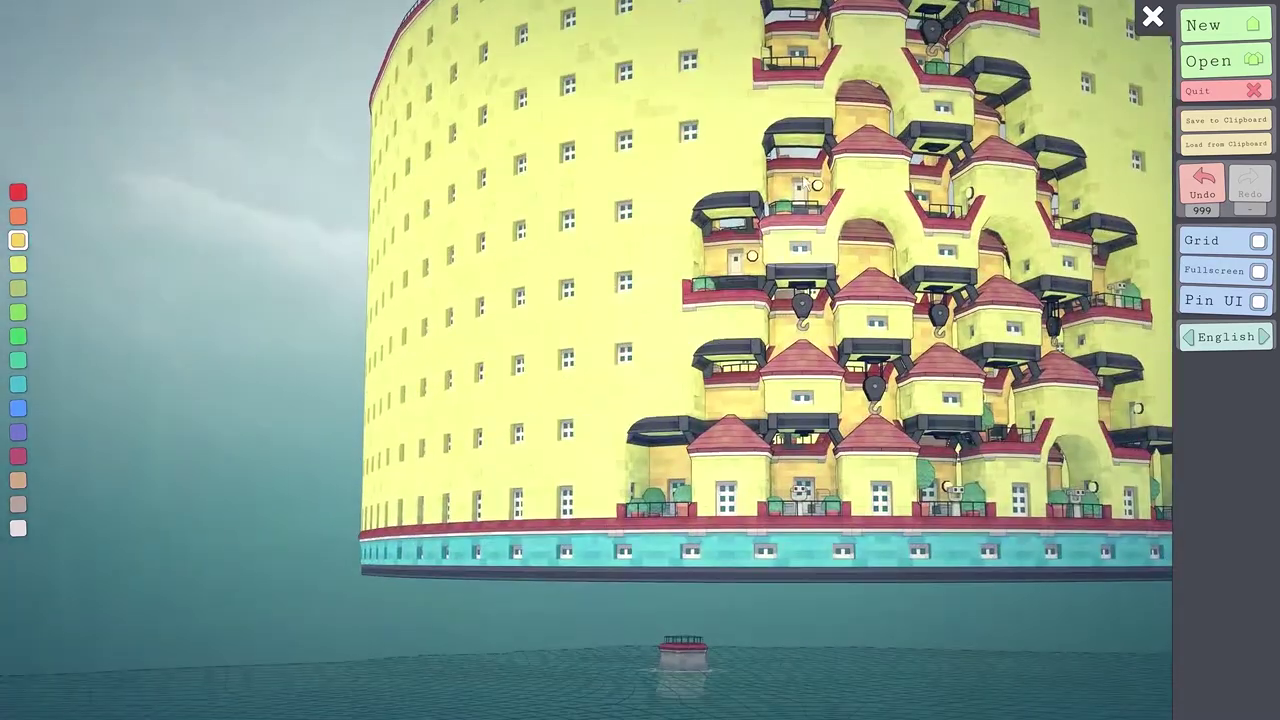
# - Examine the carved arches and balconies of the thickened wall from the outside, from above and from the courtyard
pyautogui.scroll(2, 745, 335)
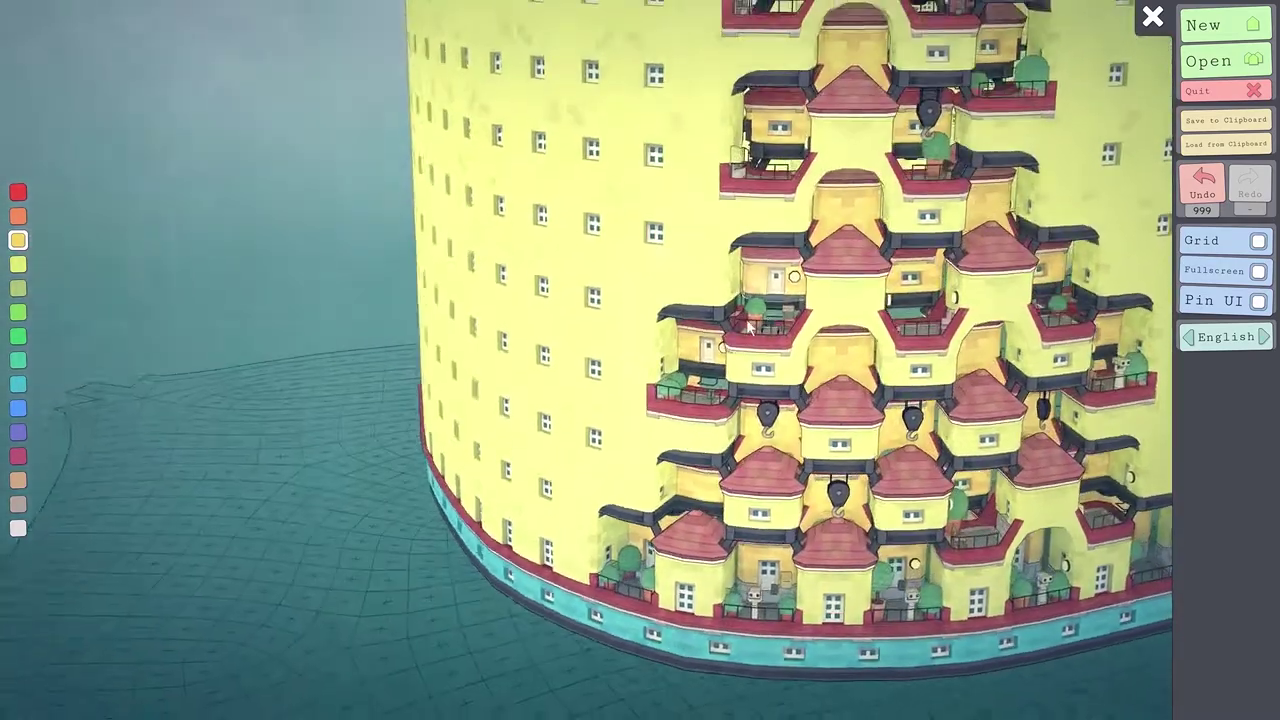
pyautogui.moveTo(748, 327); pyautogui.dragTo(752, 351)
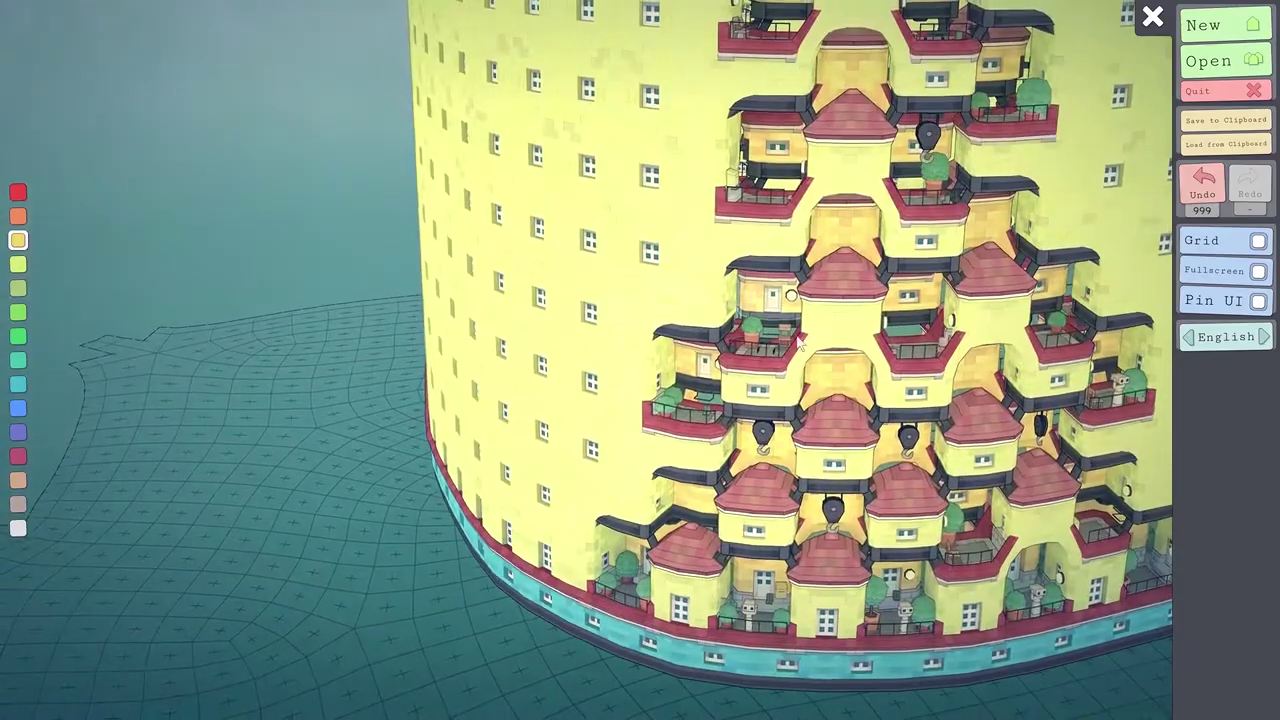
pyautogui.moveTo(1052, 336); pyautogui.dragTo(455, 503)
pyautogui.scroll(-4, 455, 503)
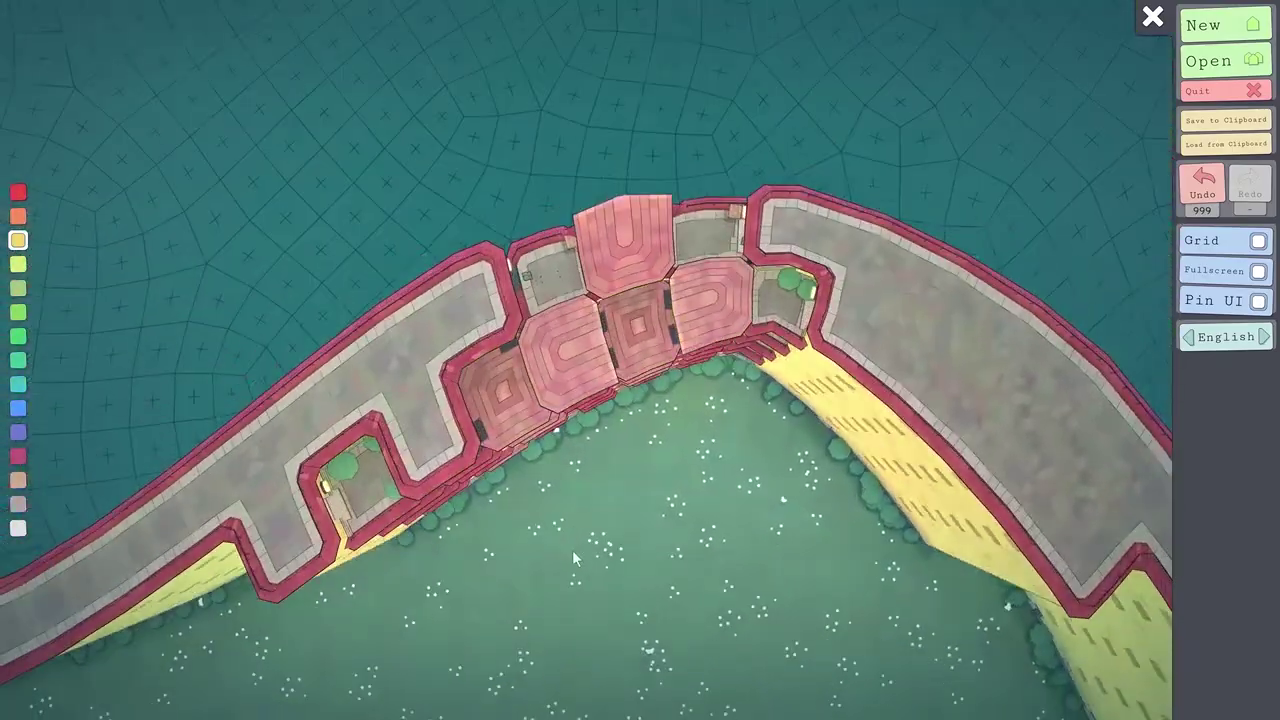
pyautogui.scroll(4, 572, 552)
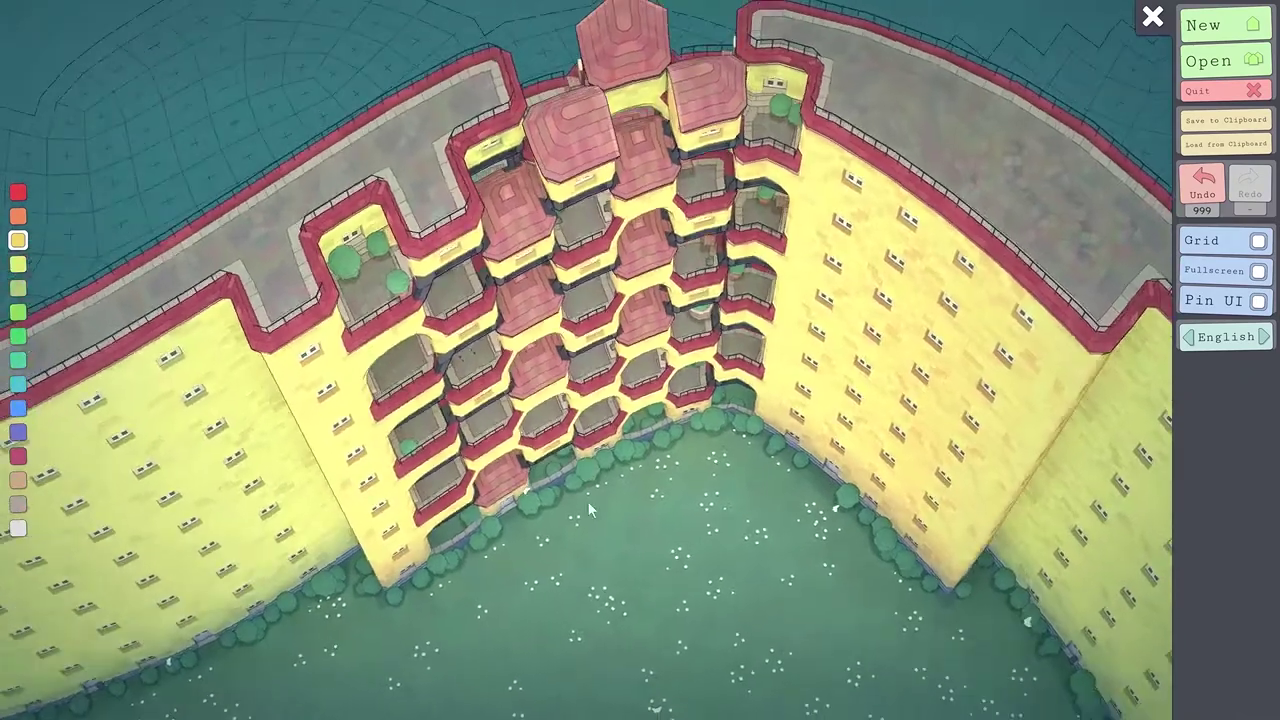
pyautogui.scroll(-4, 600, 520)
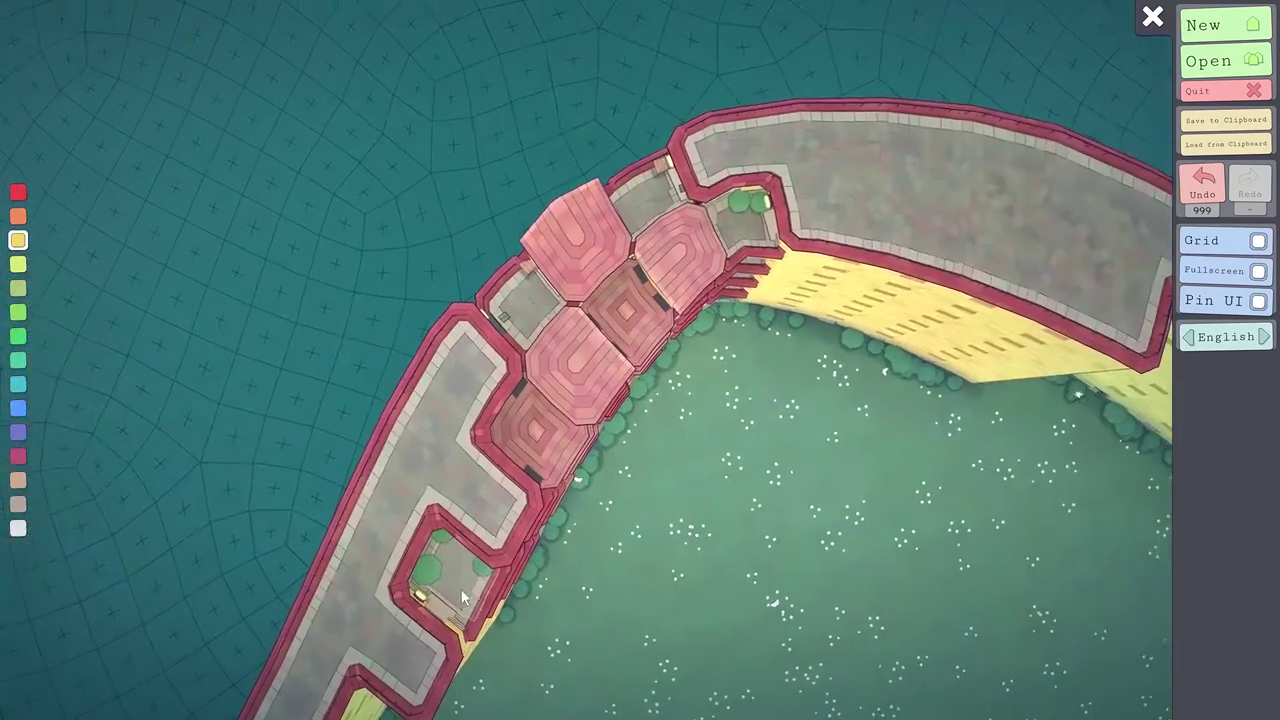
pyautogui.scroll(3, 470, 576)
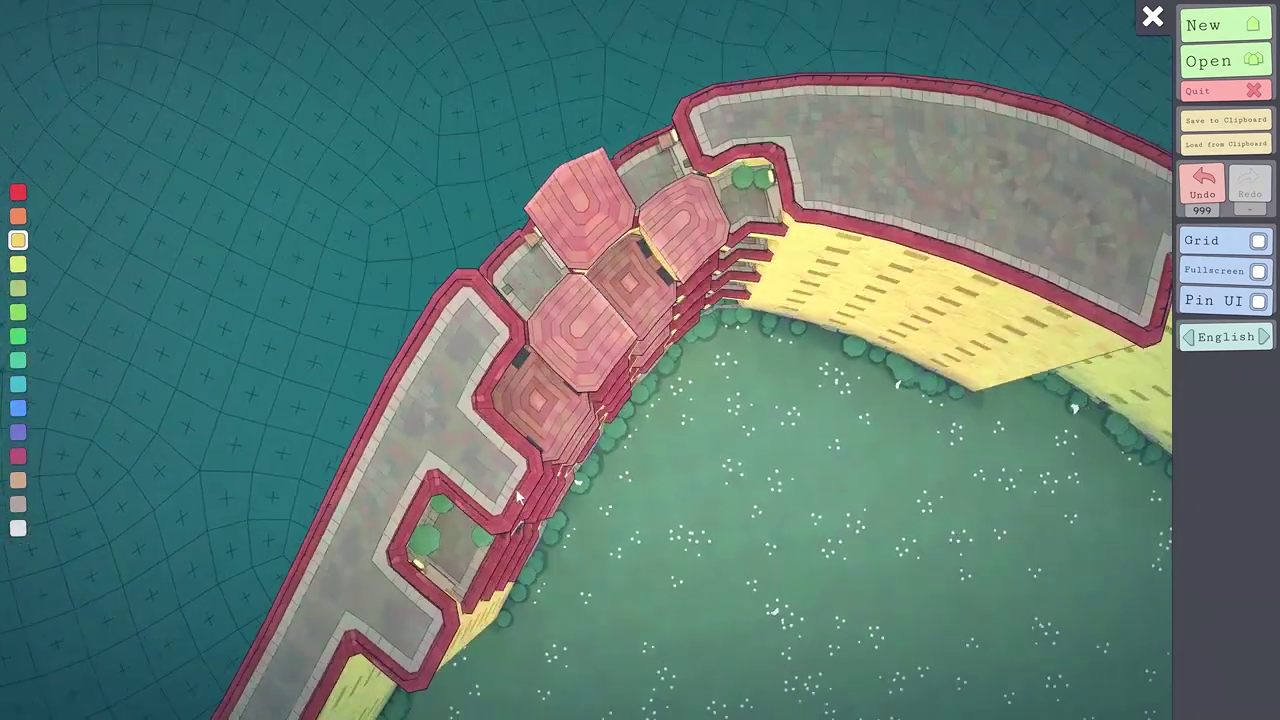
pyautogui.scroll(3, 515, 488)
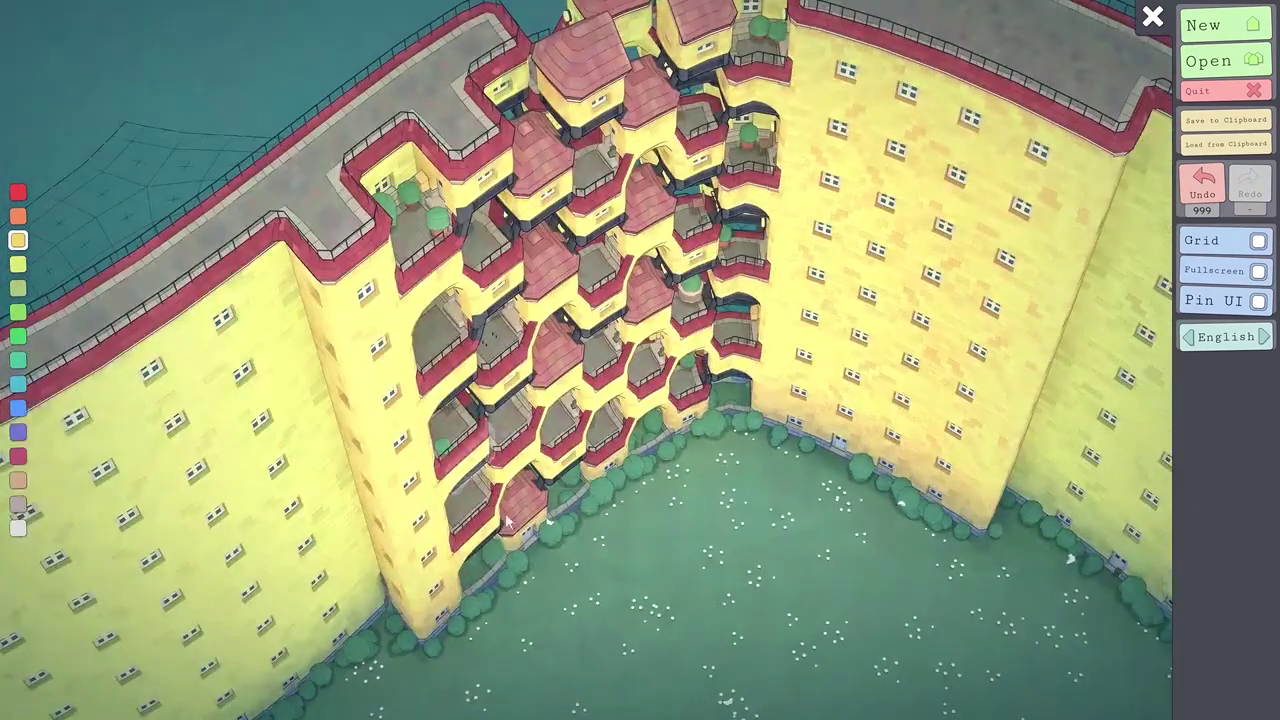
# - Close the balcony openings on the courtyard side with golden blocks and carve staggered roofed arches across the outer face of the ring wall
pyautogui.rightClick(497, 566)
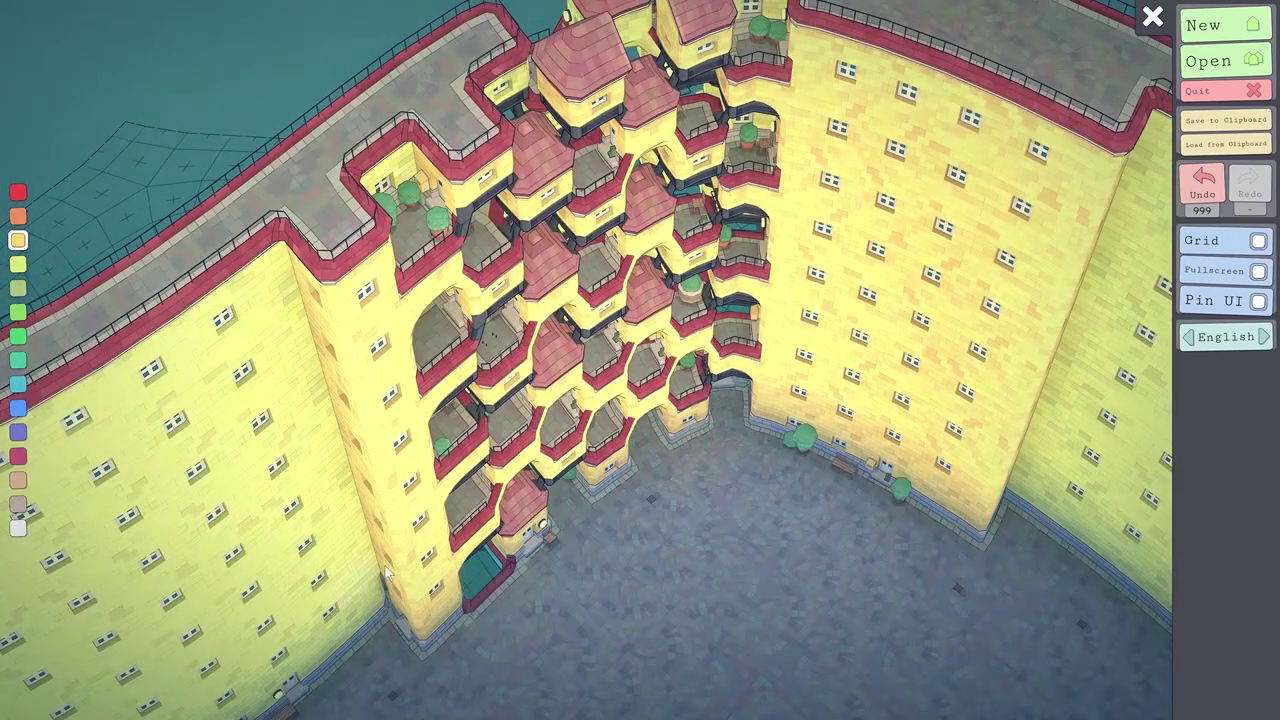
pyautogui.click(495, 566)
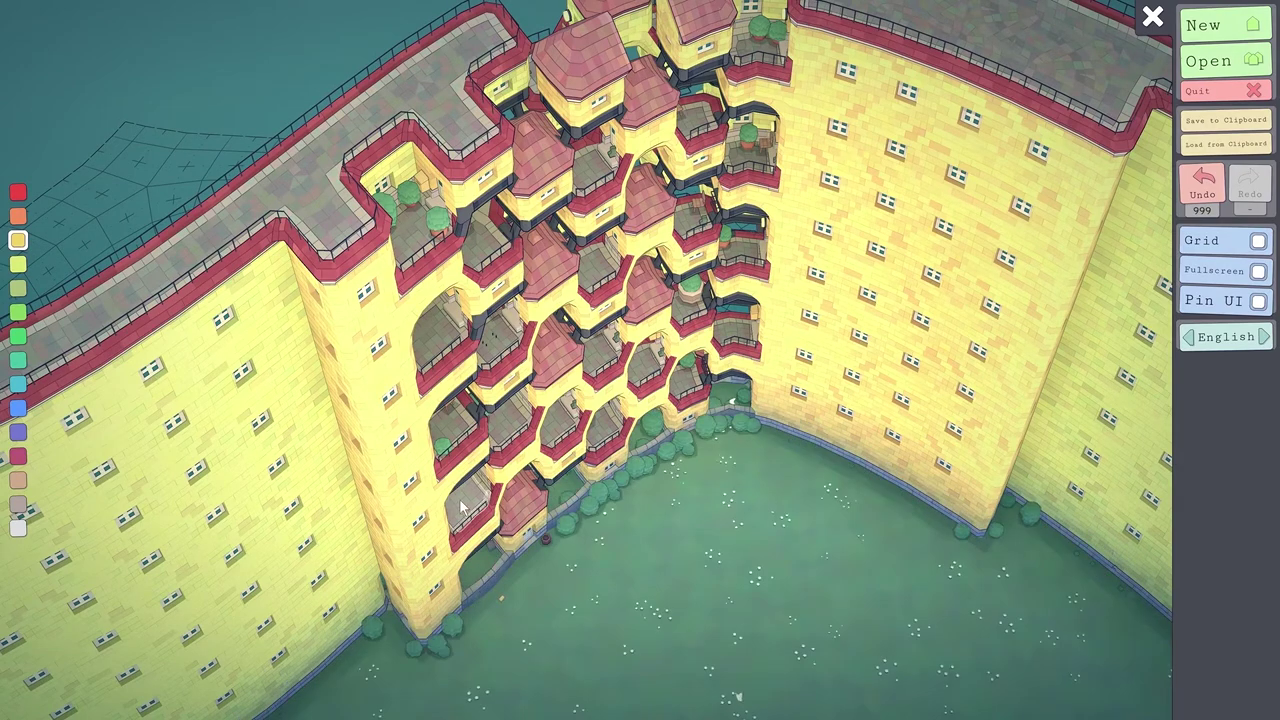
pyautogui.rightClick(518, 500)
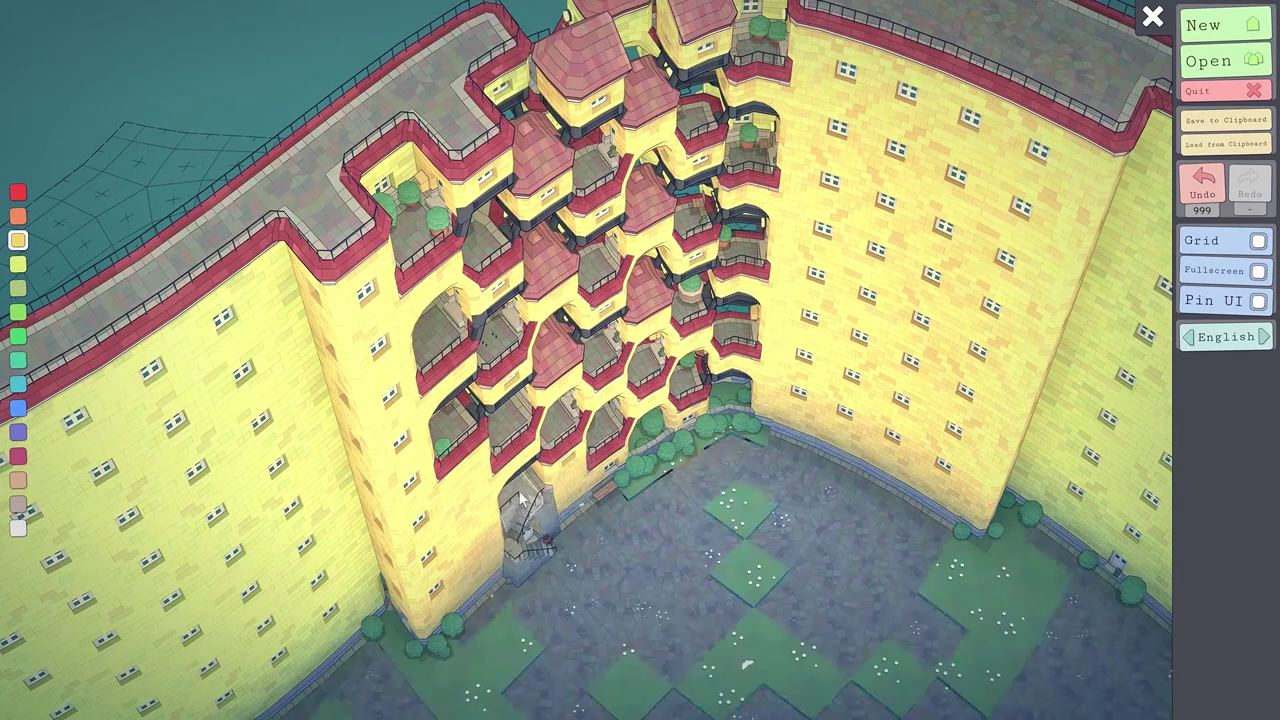
pyautogui.click(564, 416)
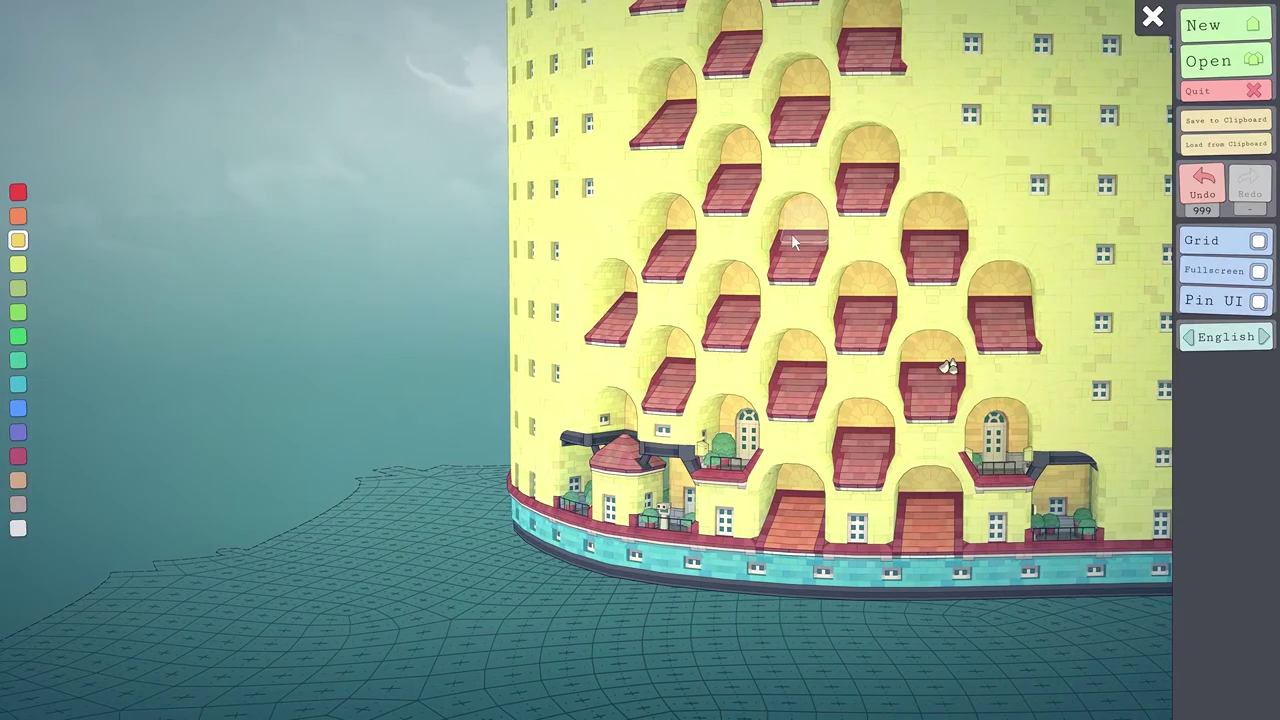
pyautogui.moveTo(897, 242); pyautogui.dragTo(923, 329)
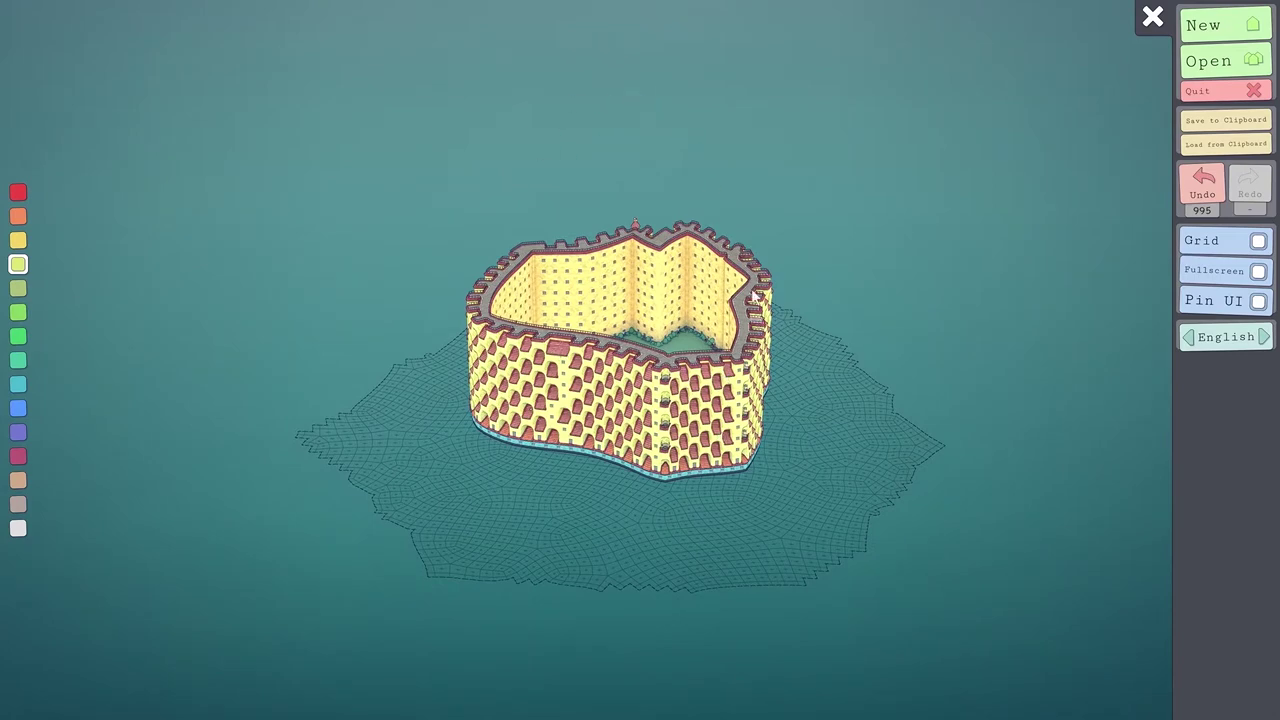
# - Examine the fully carved ring wall and its enclosed garden from above and from the side
pyautogui.moveTo(733, 281); pyautogui.dragTo(713, 509)
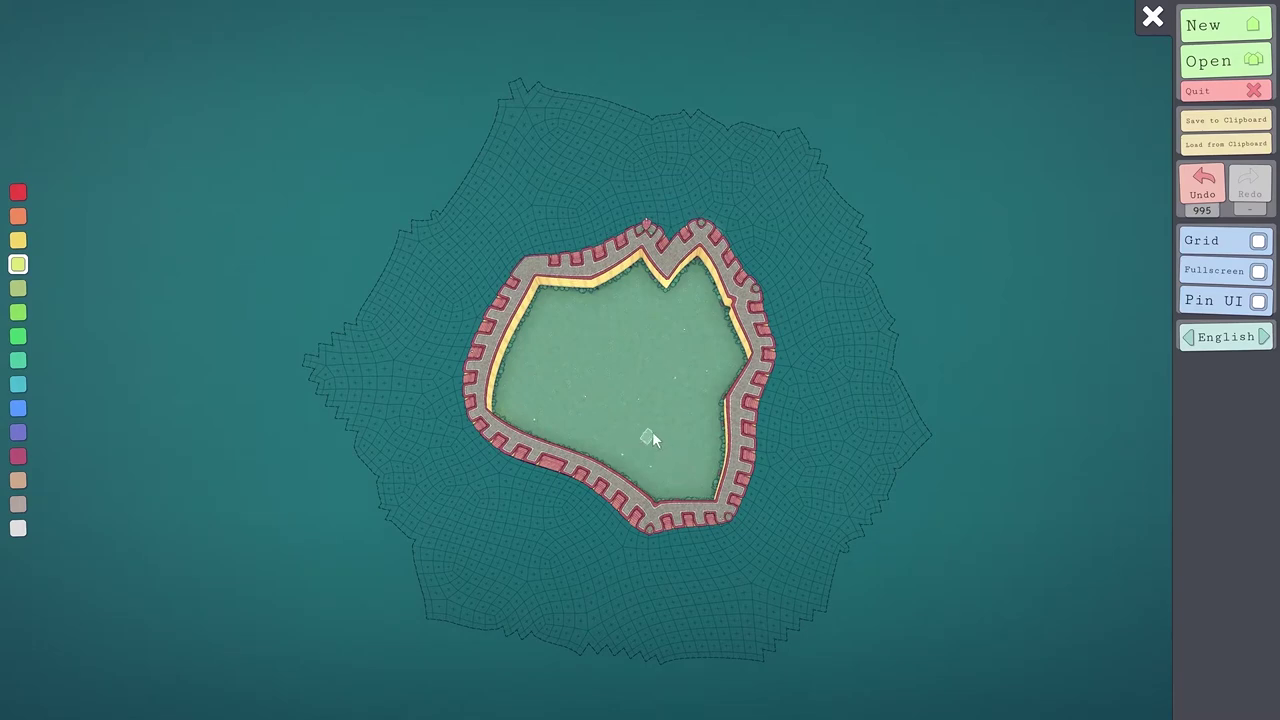
pyautogui.scroll(5, 655, 437)
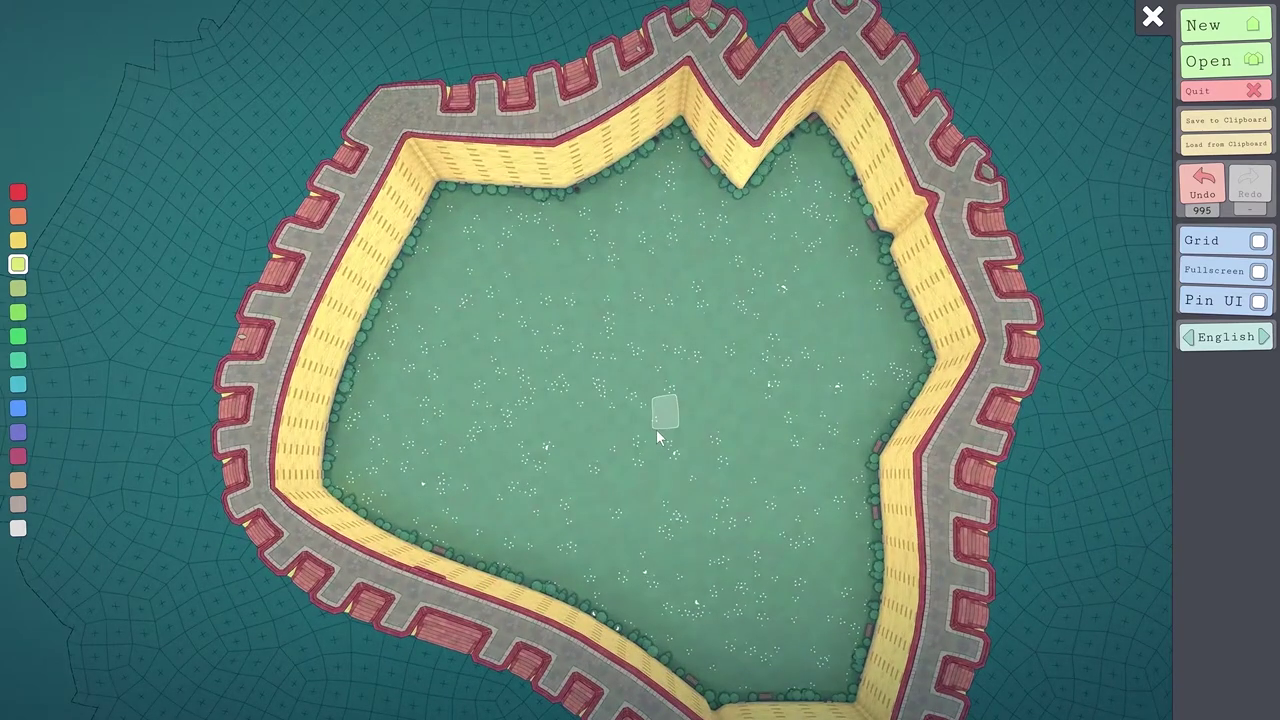
pyautogui.scroll(-2, 657, 433)
pyautogui.scroll(-3, 615, 452)
pyautogui.moveTo(624, 453); pyautogui.dragTo(871, 197)
pyautogui.moveTo(551, 430); pyautogui.dragTo(577, 434)
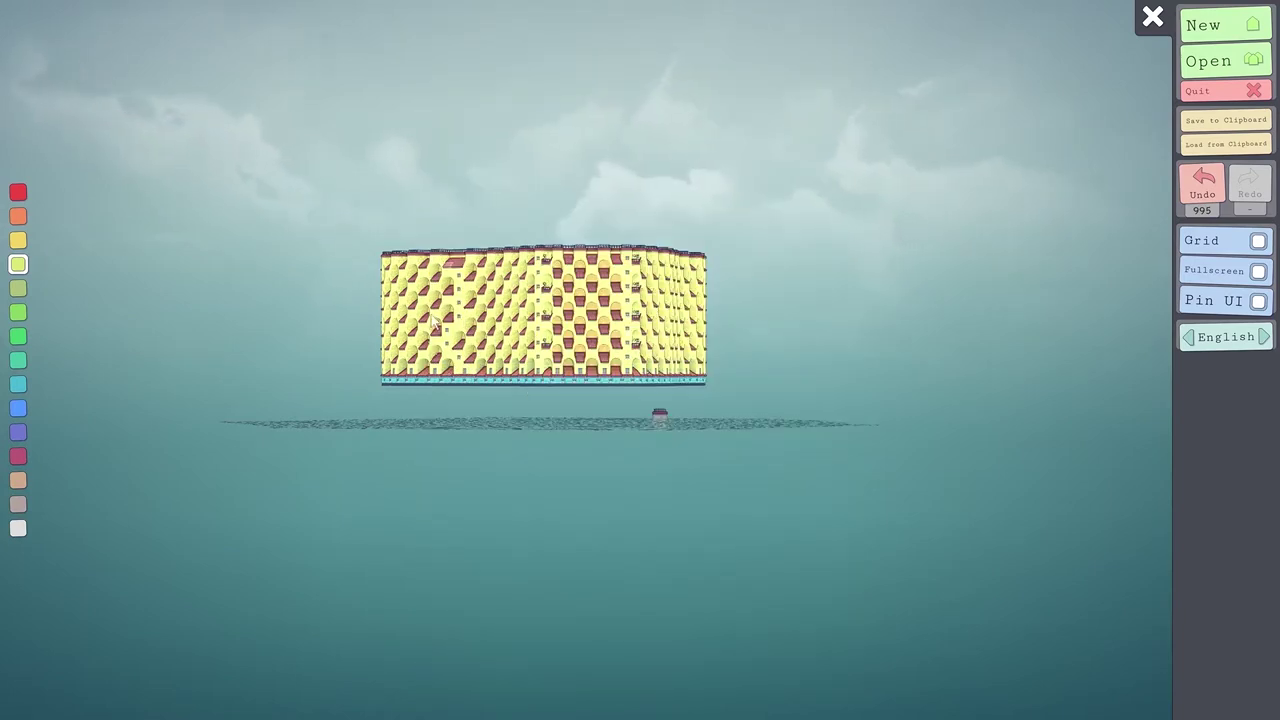
pyautogui.moveTo(586, 309); pyautogui.dragTo(535, 599)
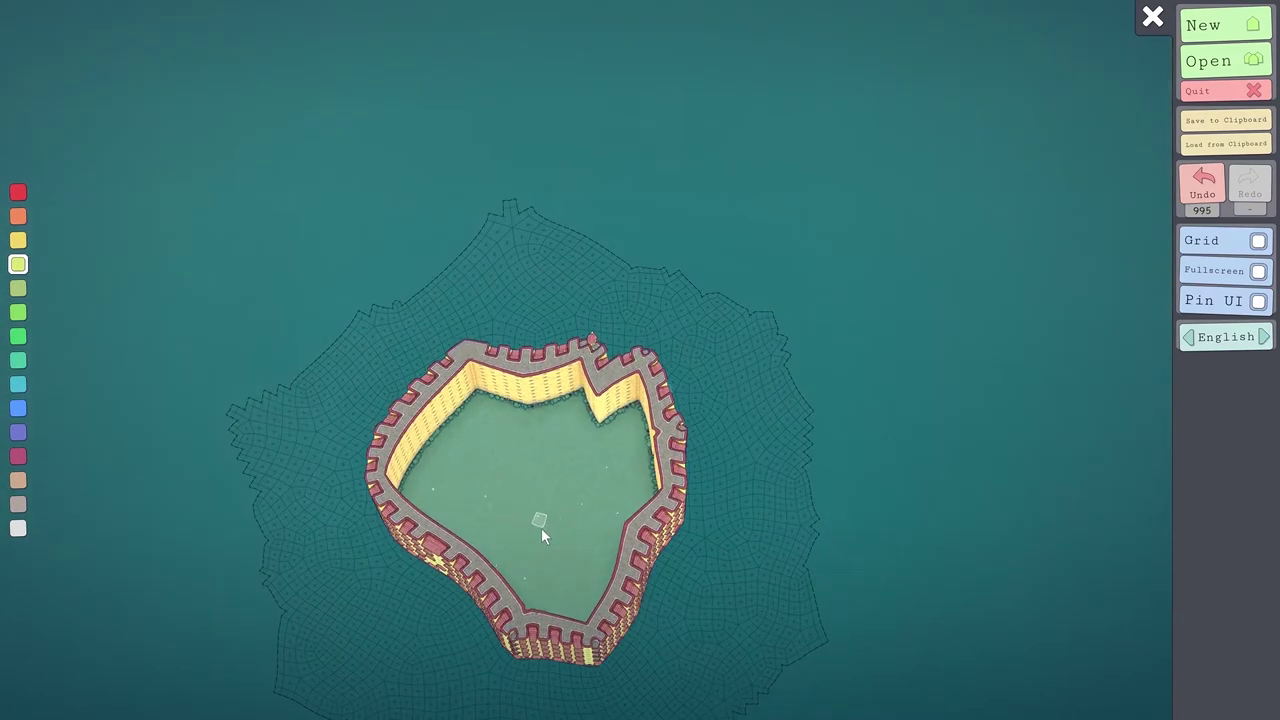
pyautogui.scroll(5, 541, 526)
# - Build a small golden house with three wings and a central turret in the middle of the garden
pyautogui.press('a')
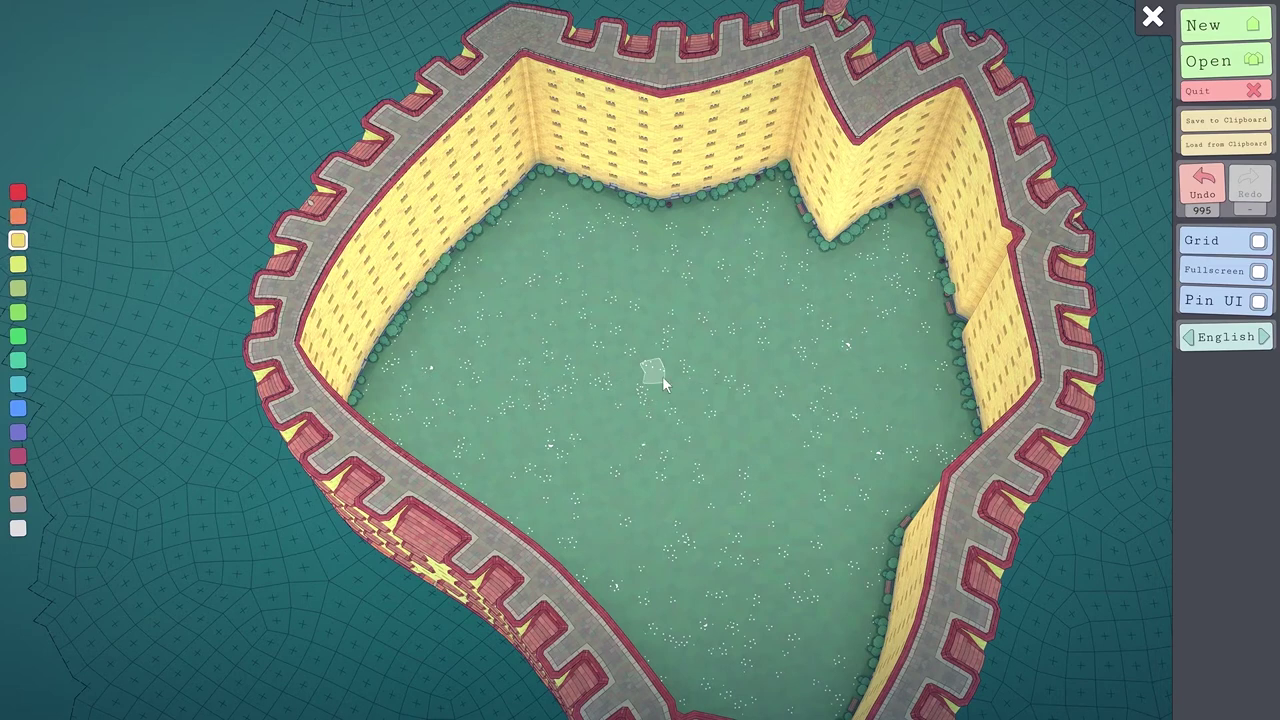
pyautogui.click(636, 377)
pyautogui.click(648, 378)
pyautogui.moveTo(645, 377); pyautogui.dragTo(645, 440)
pyautogui.click(614, 348)
pyautogui.click(604, 330)
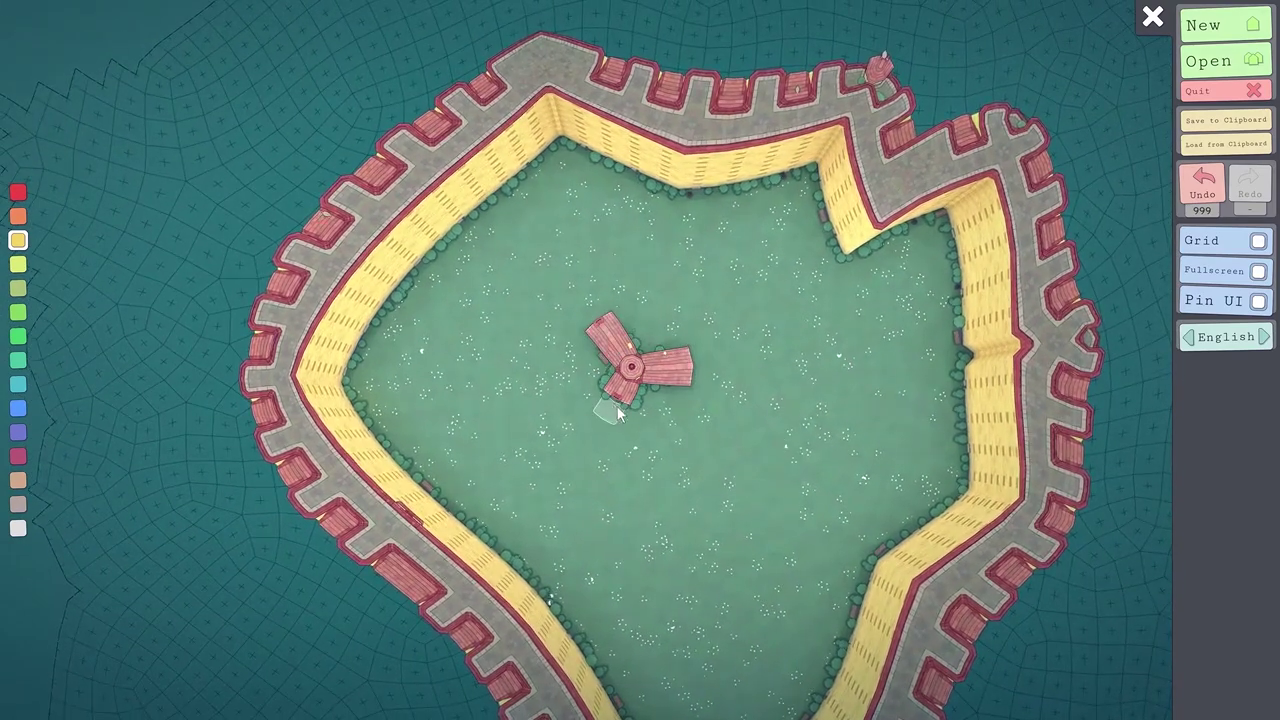
# - Raise three tall golden towers between the wings of the small garden house
pyautogui.scroll(3, 620, 410)
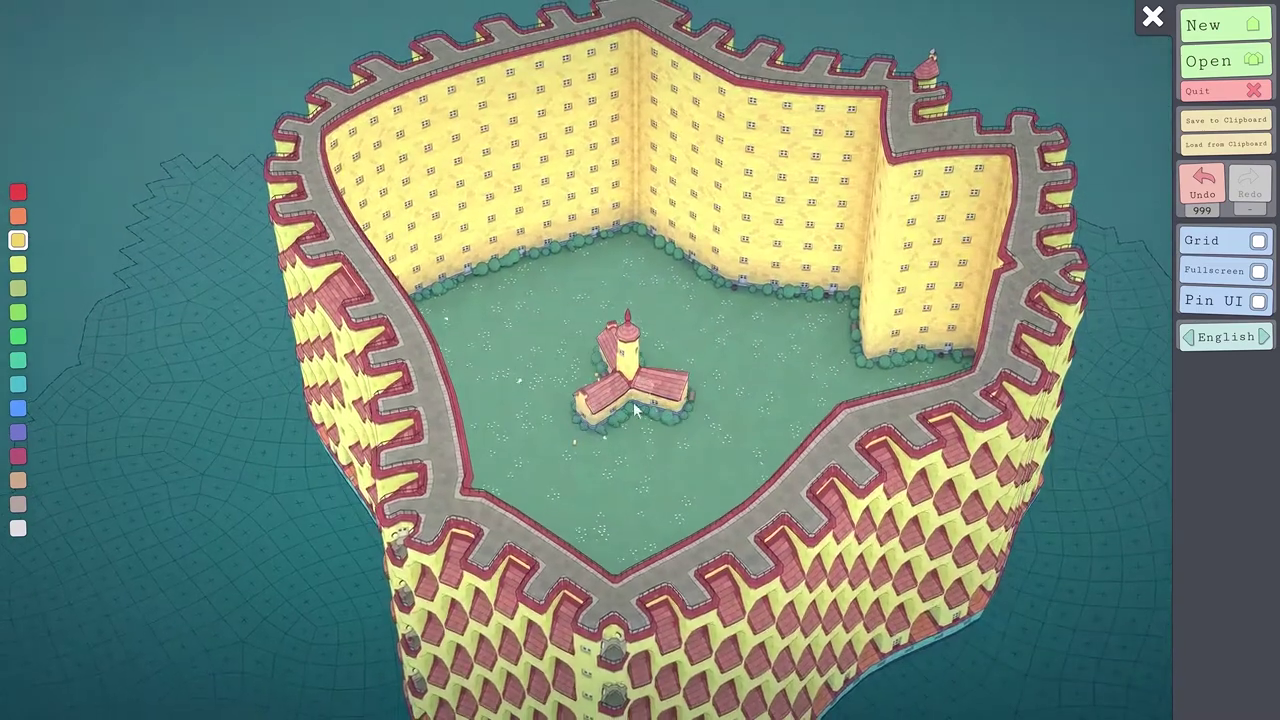
pyautogui.scroll(-3, 635, 410)
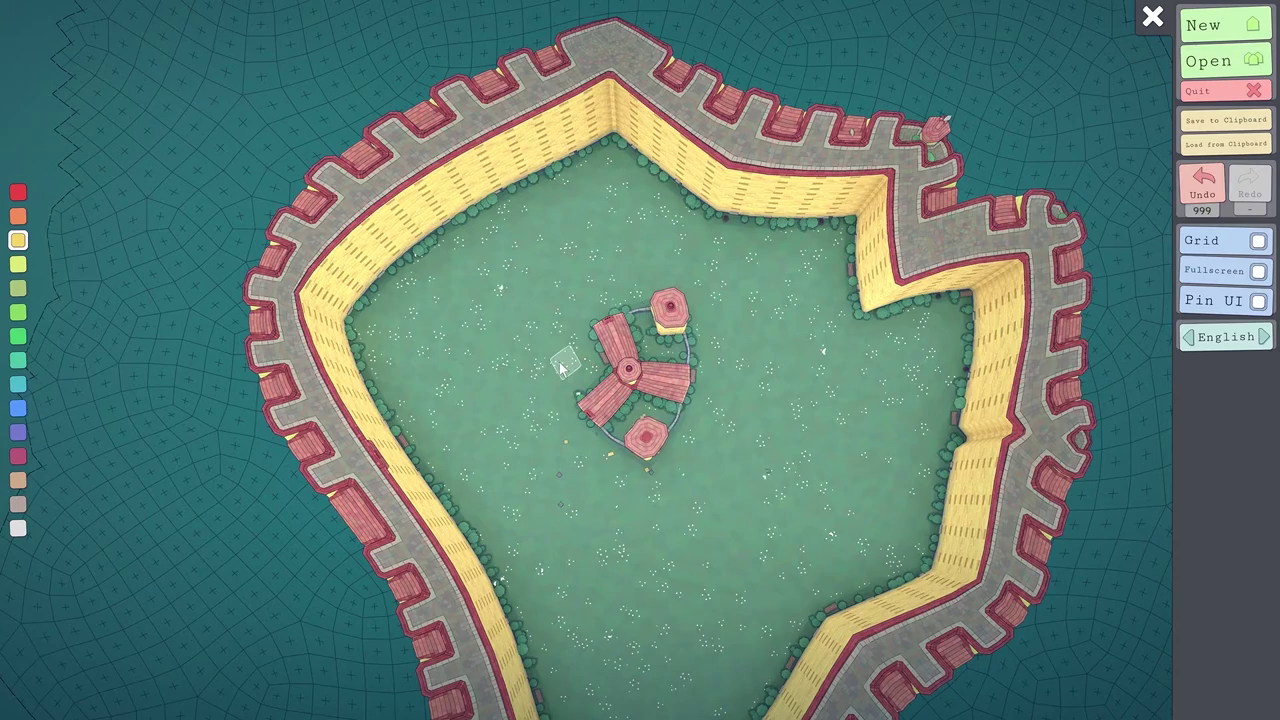
pyautogui.scroll(10, 562, 369)
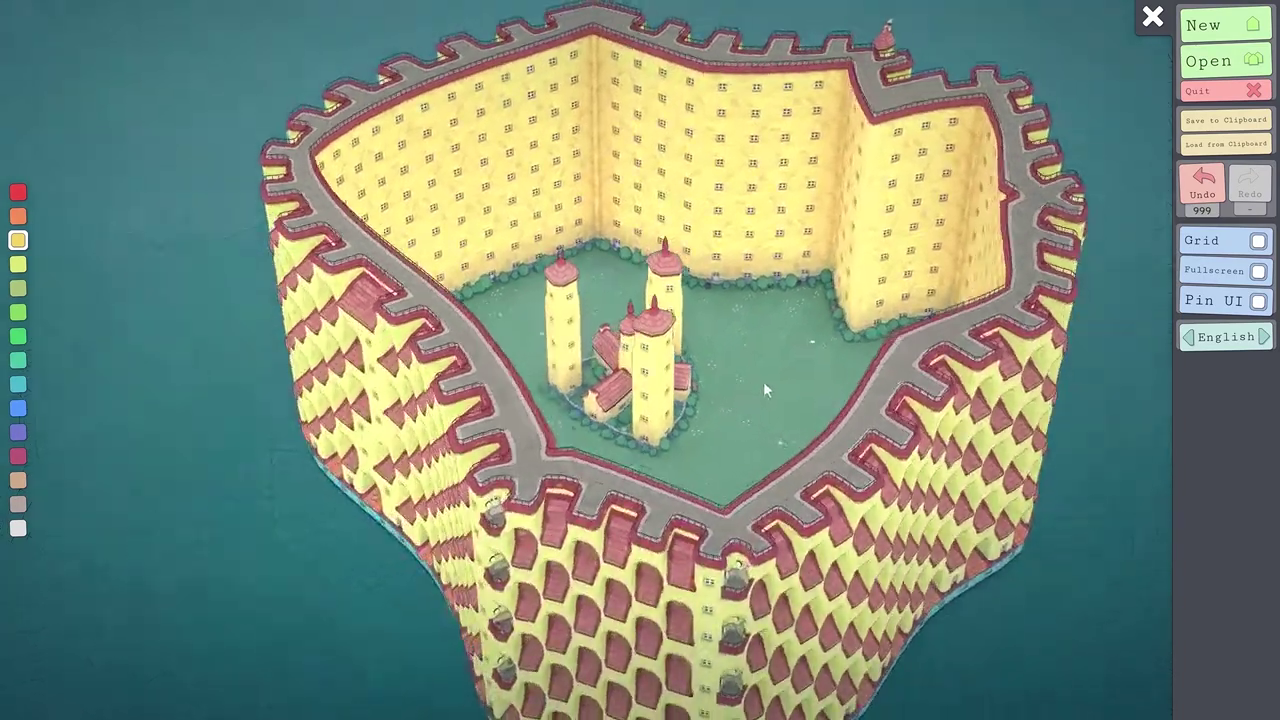
pyautogui.scroll(-10, 778, 387)
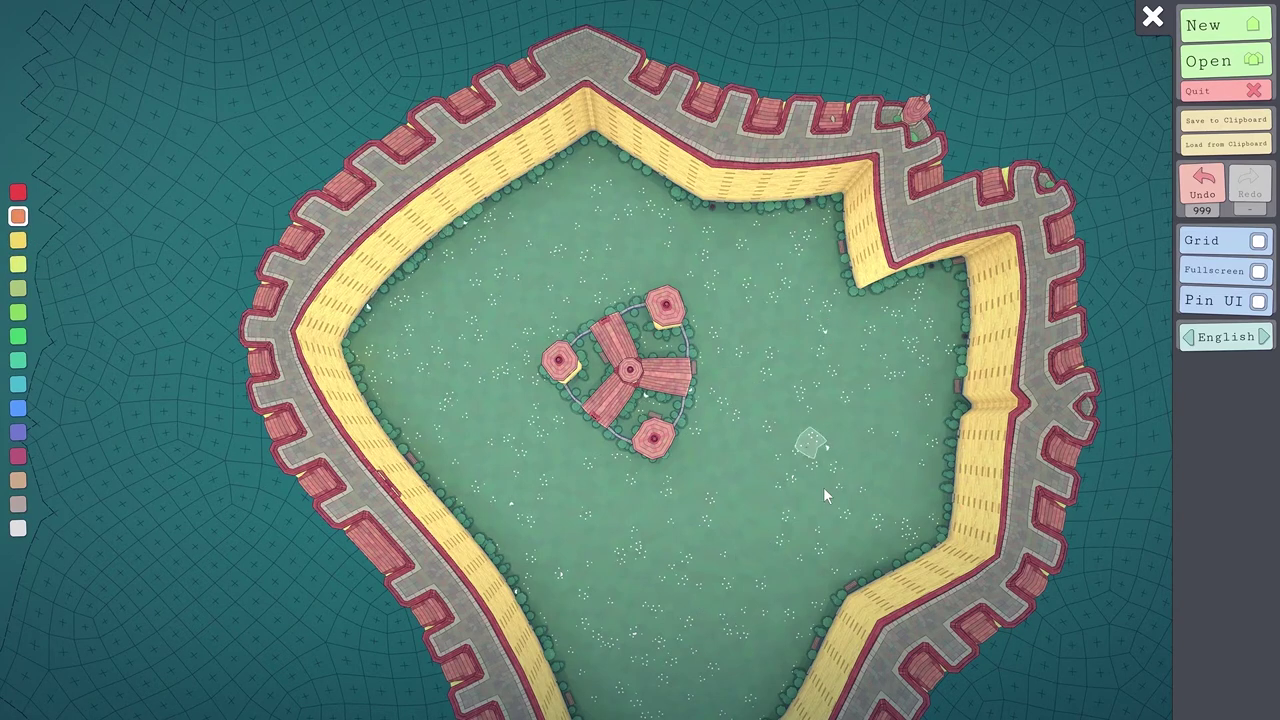
# - Build a long angled orange building beside the golden towers and widen its lower part
pyautogui.moveTo(735, 461); pyautogui.dragTo(759, 418)
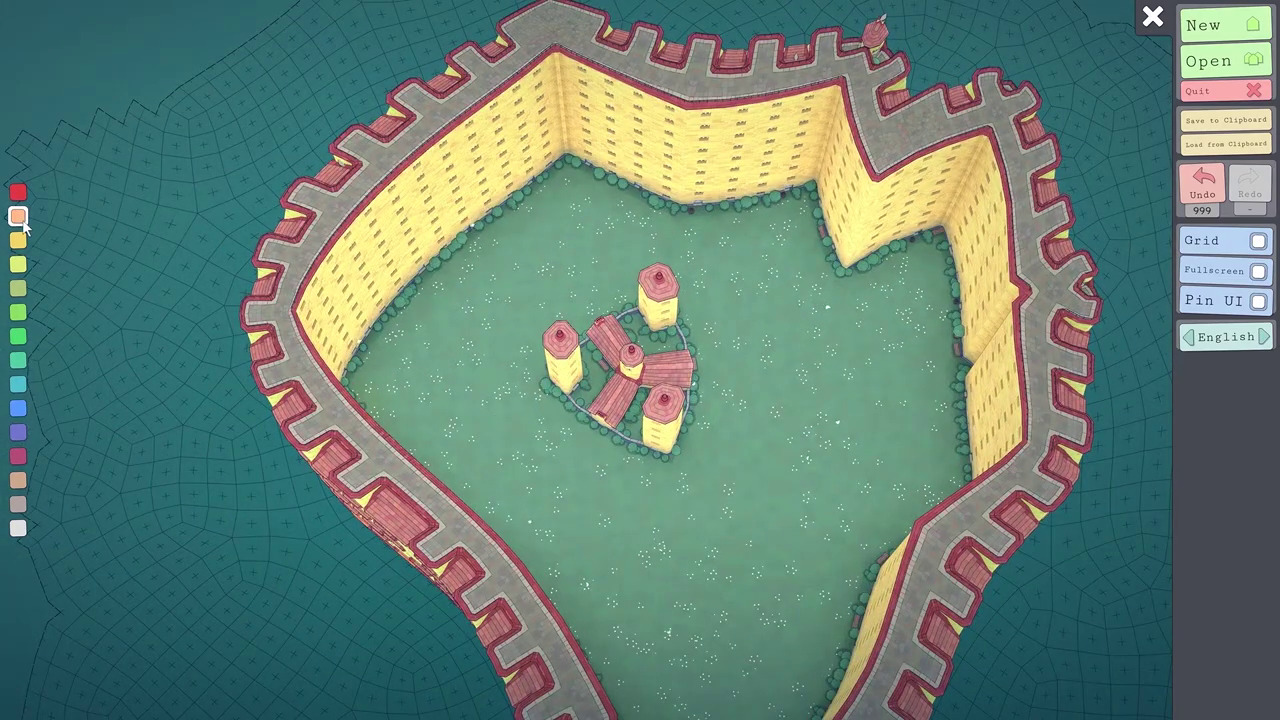
pyautogui.moveTo(727, 380); pyautogui.dragTo(659, 405)
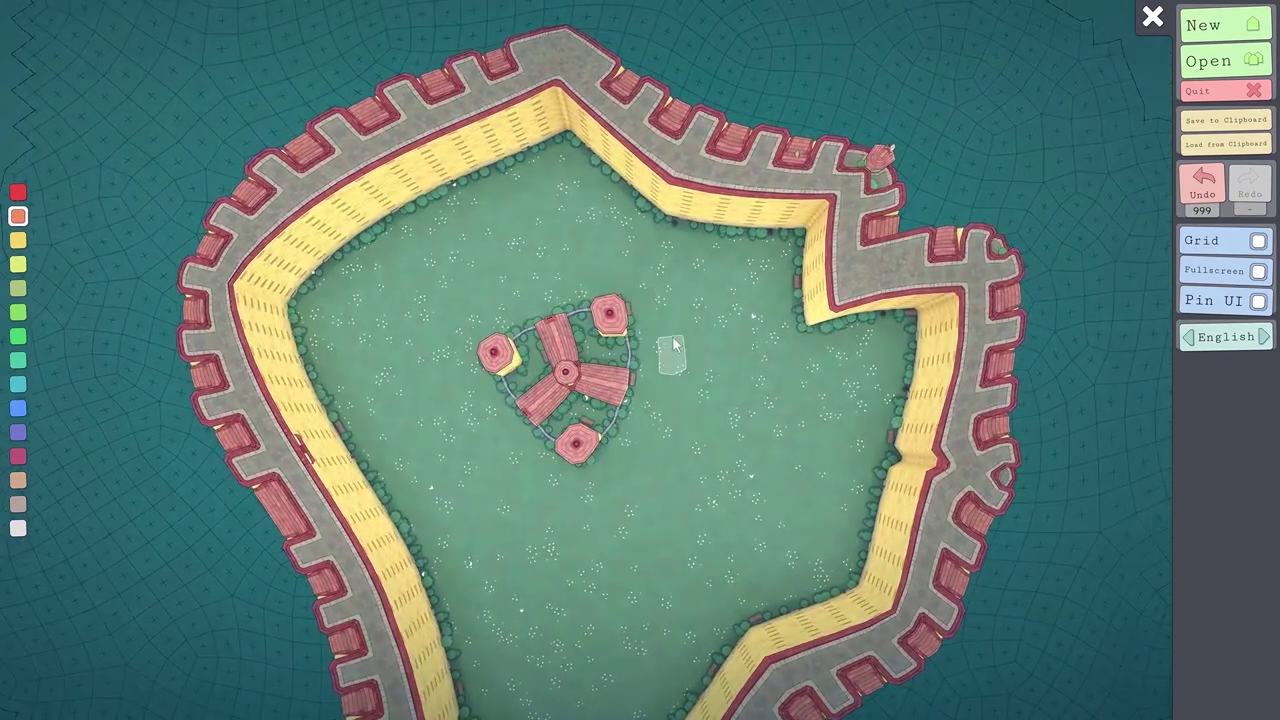
pyautogui.moveTo(655, 447); pyautogui.dragTo(613, 528)
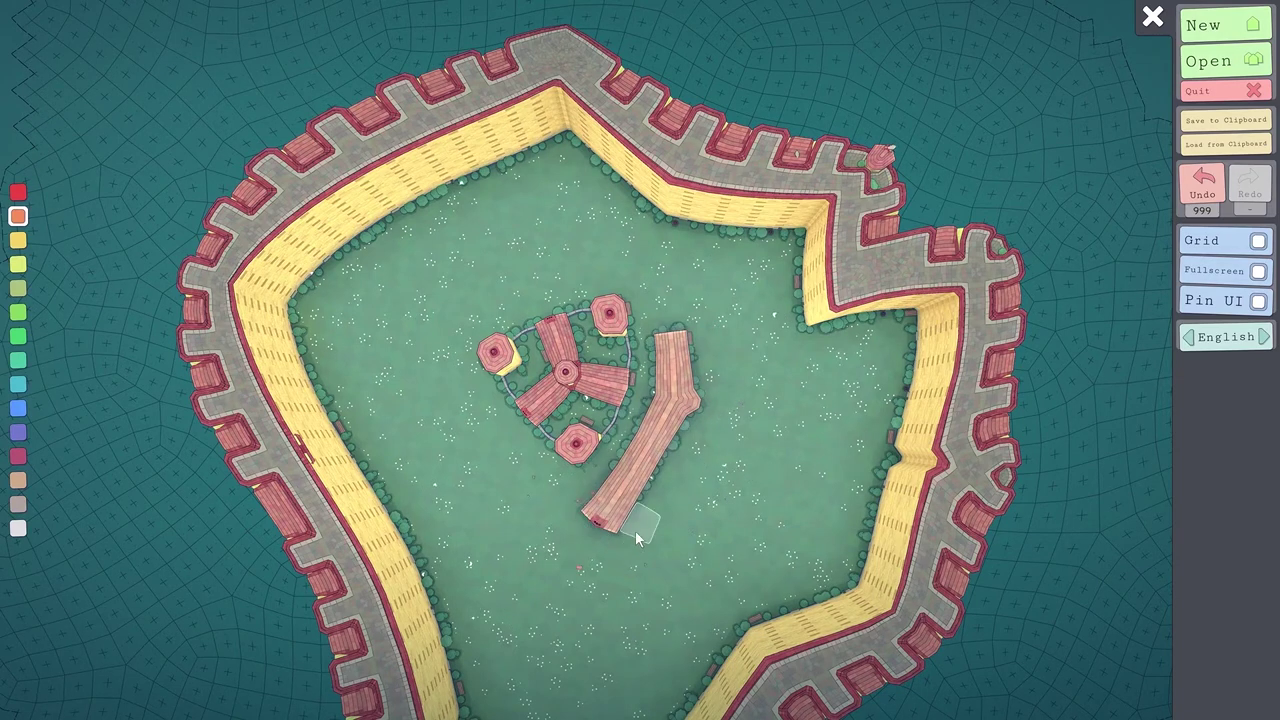
pyautogui.click(675, 526)
pyautogui.rightClick(673, 530)
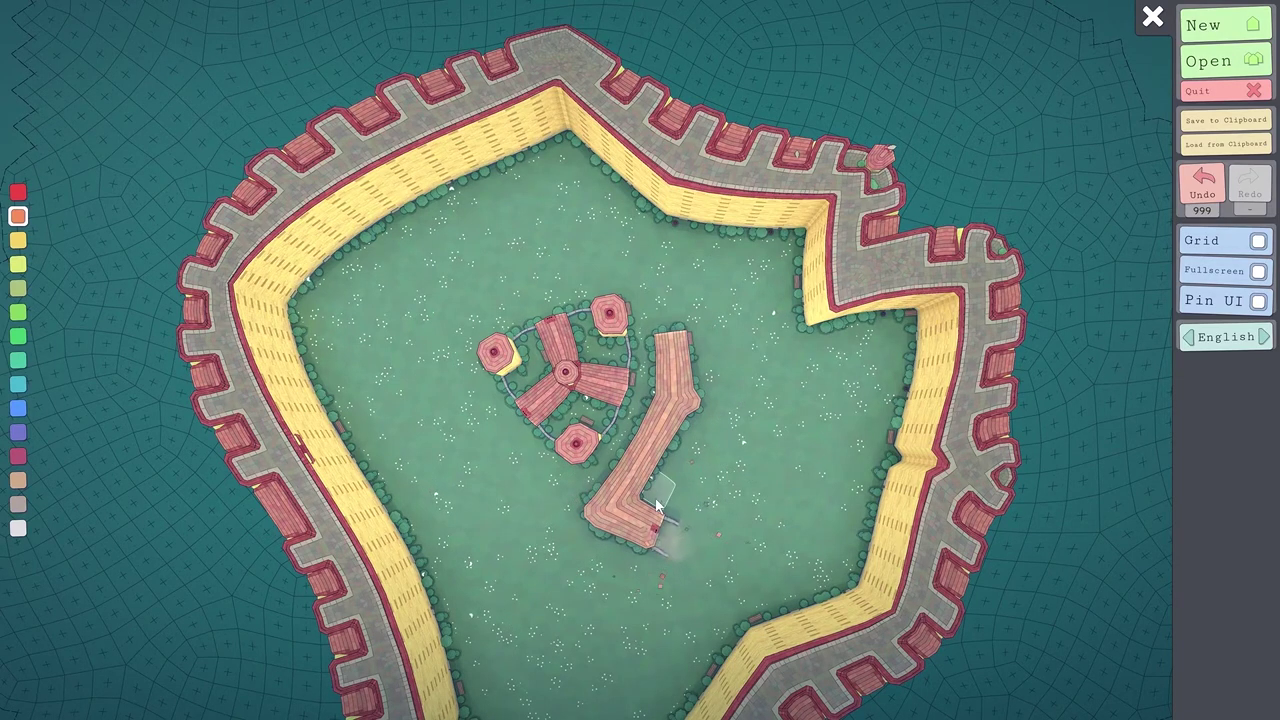
pyautogui.click(680, 463)
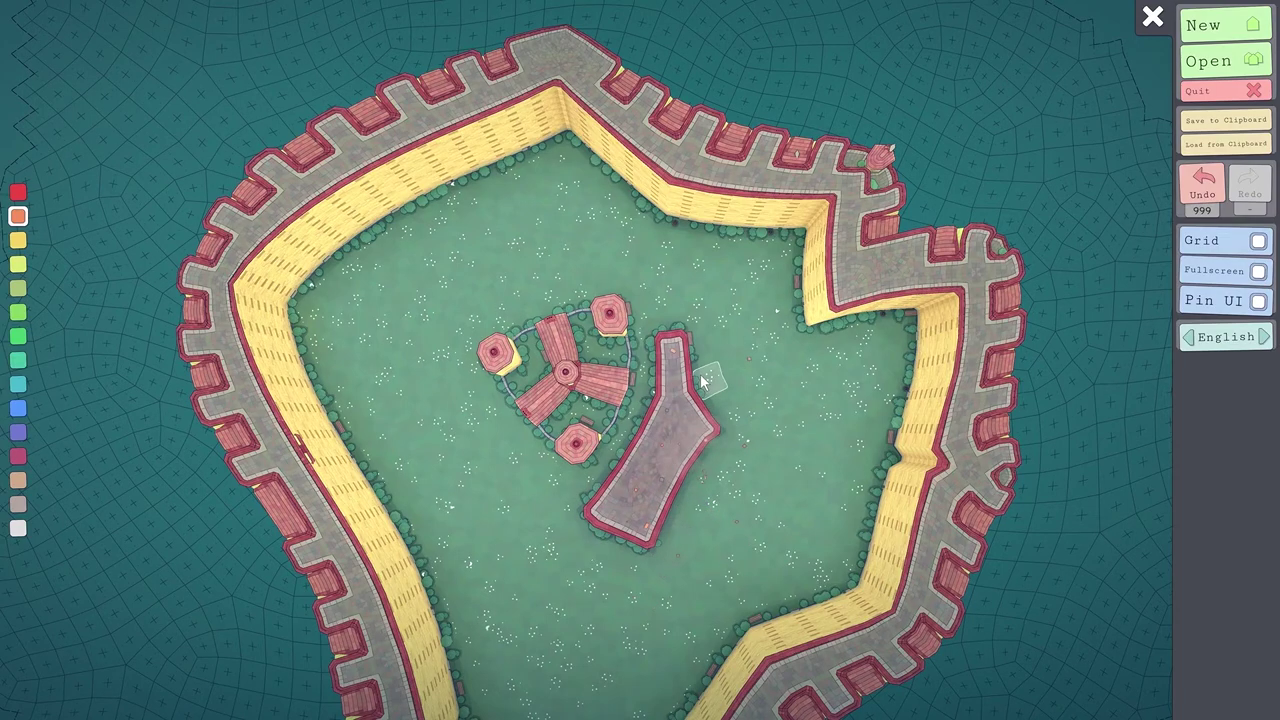
# - Add orange blocks at the narrow end of the building and remove the connecting block to separate a small L-shaped house
pyautogui.click(703, 382)
pyautogui.click(694, 348)
pyautogui.rightClick(682, 408)
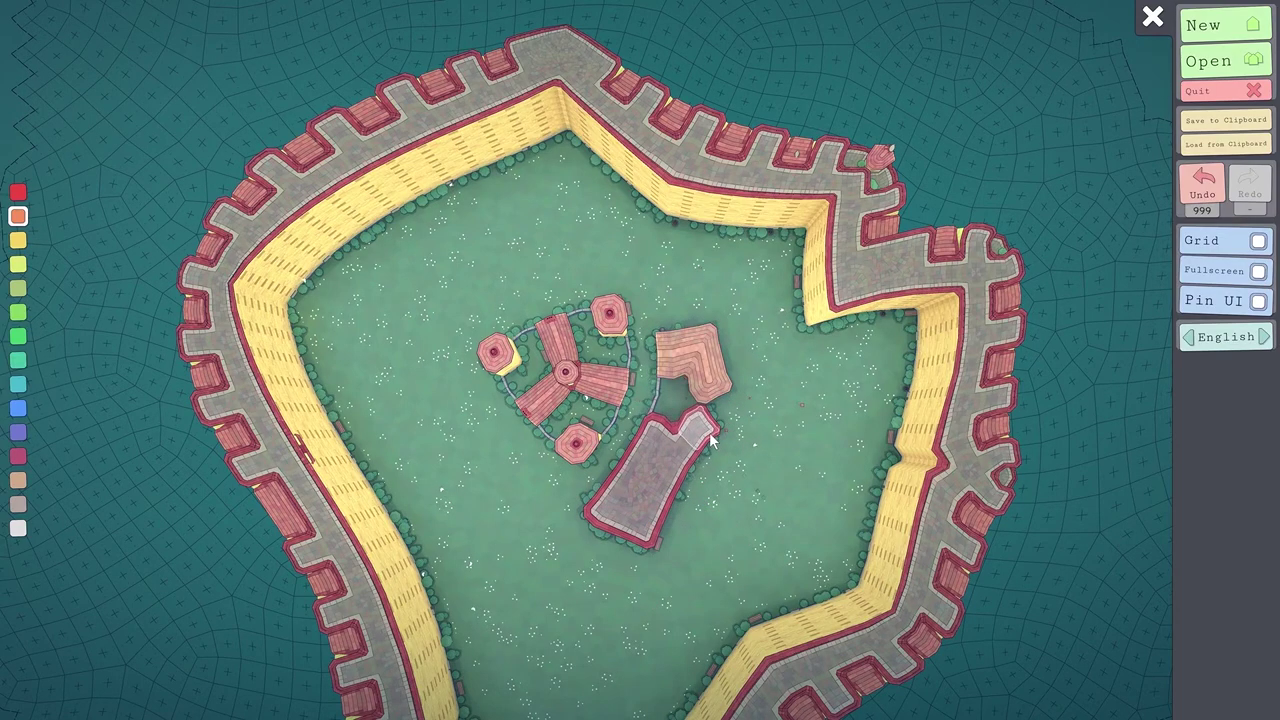
pyautogui.click(712, 440)
# - Raise the larger orange building by several storeys with a pitched roof
pyautogui.moveTo(748, 486); pyautogui.dragTo(800, 512)
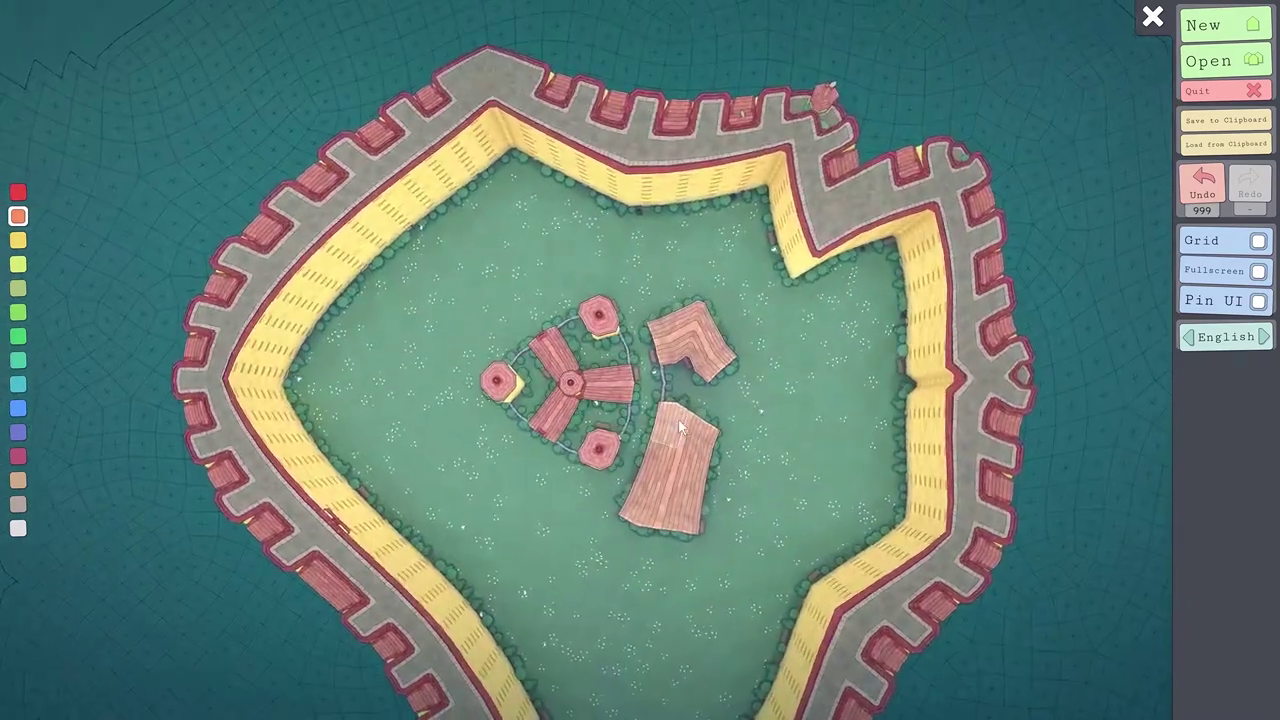
pyautogui.click(678, 420)
pyautogui.click(700, 435)
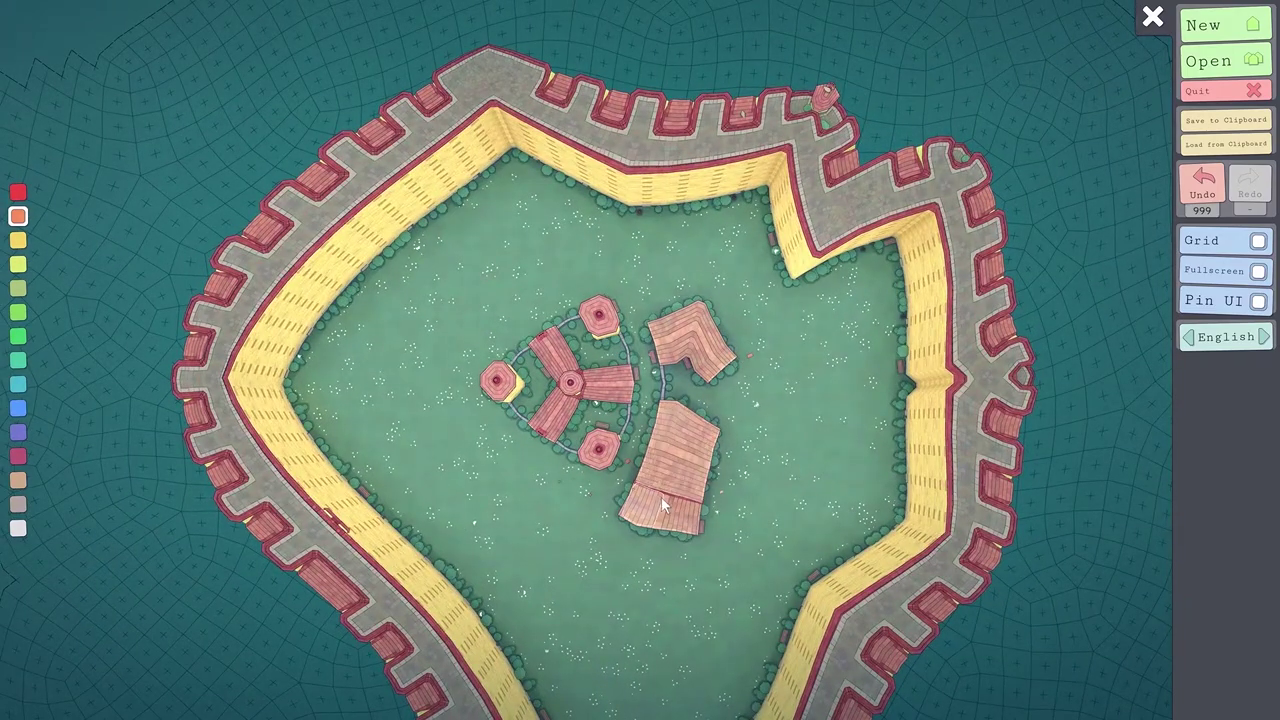
pyautogui.click(658, 435)
pyautogui.click(698, 437)
pyautogui.click(689, 477)
pyautogui.click(653, 472)
pyautogui.click(676, 522)
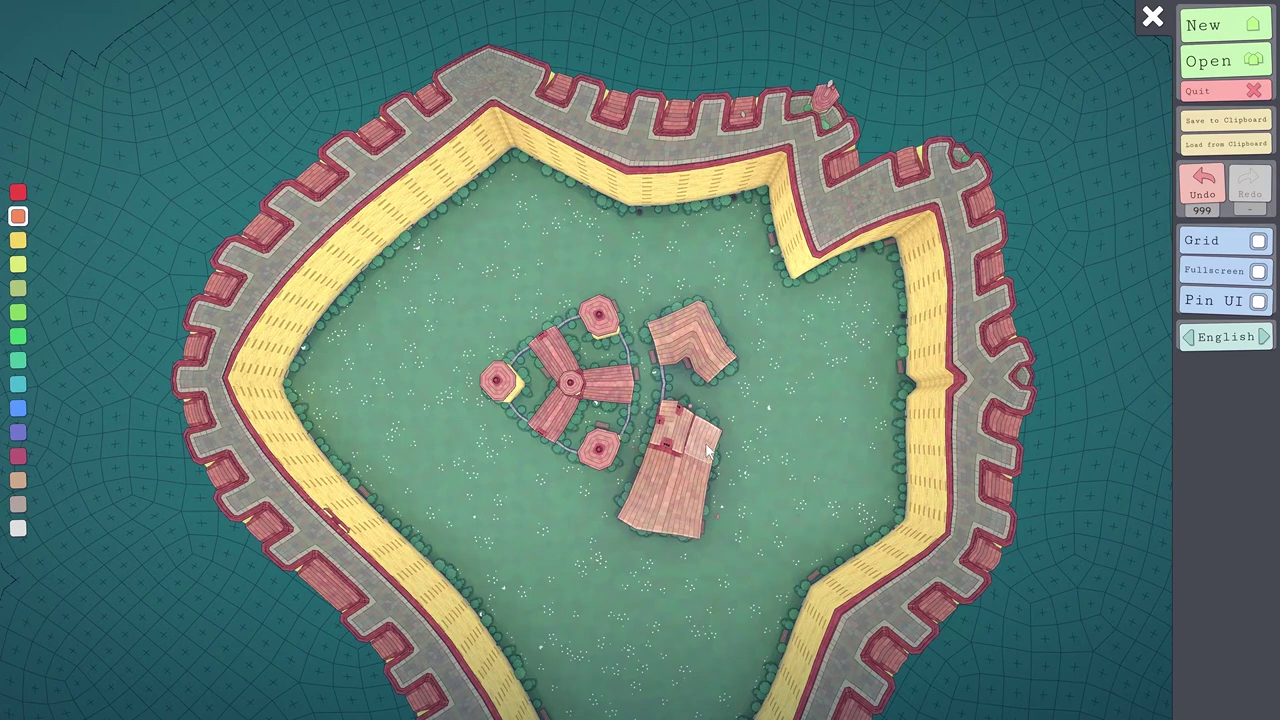
pyautogui.click(686, 516)
pyautogui.click(652, 508)
pyautogui.moveTo(648, 502); pyautogui.dragTo(469, 376)
pyautogui.scroll(-5, 608, 428)
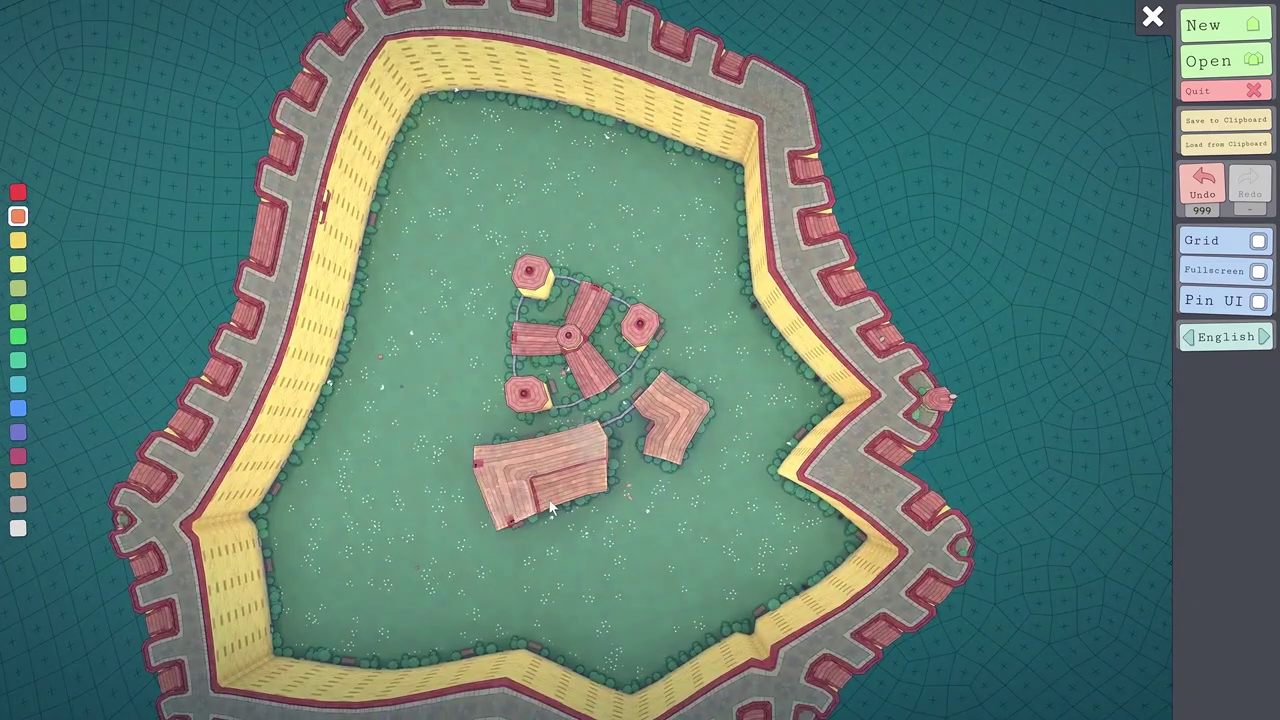
pyautogui.click(585, 488)
# - Carve a stepped roof recess and arched balcony openings into the front of the tall orange building
pyautogui.scroll(5, 549, 505)
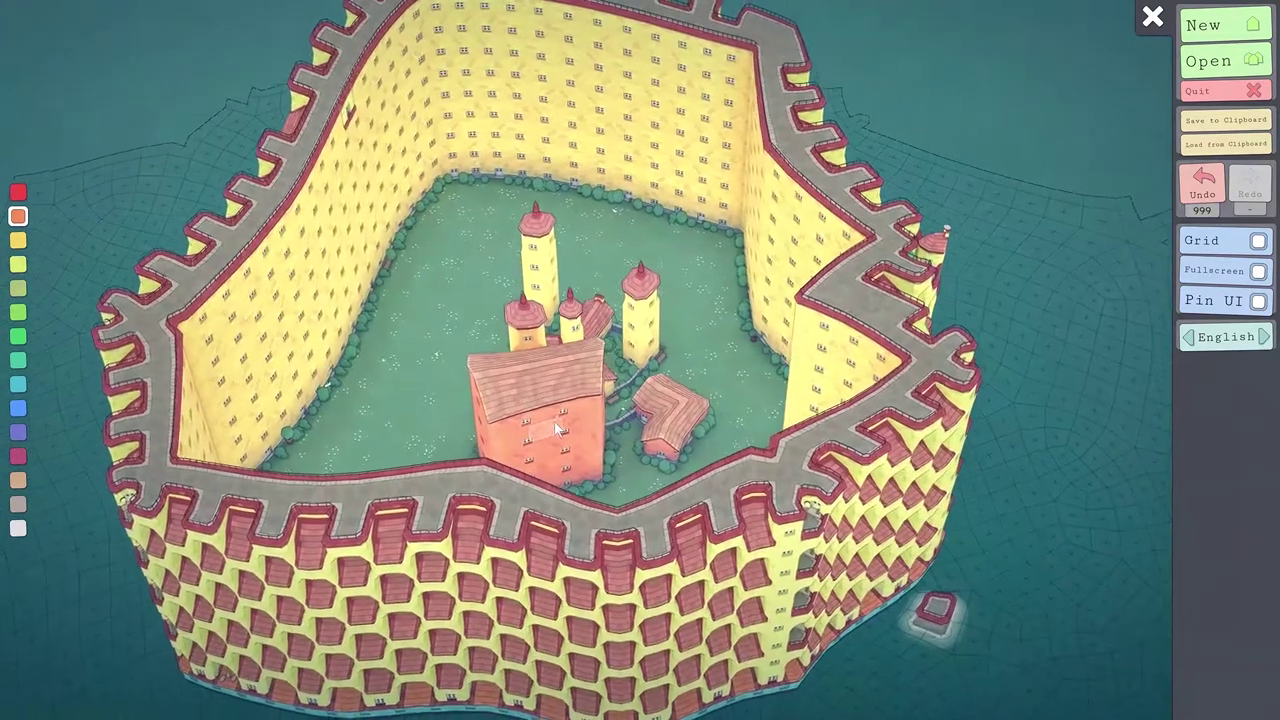
pyautogui.rightClick(552, 413)
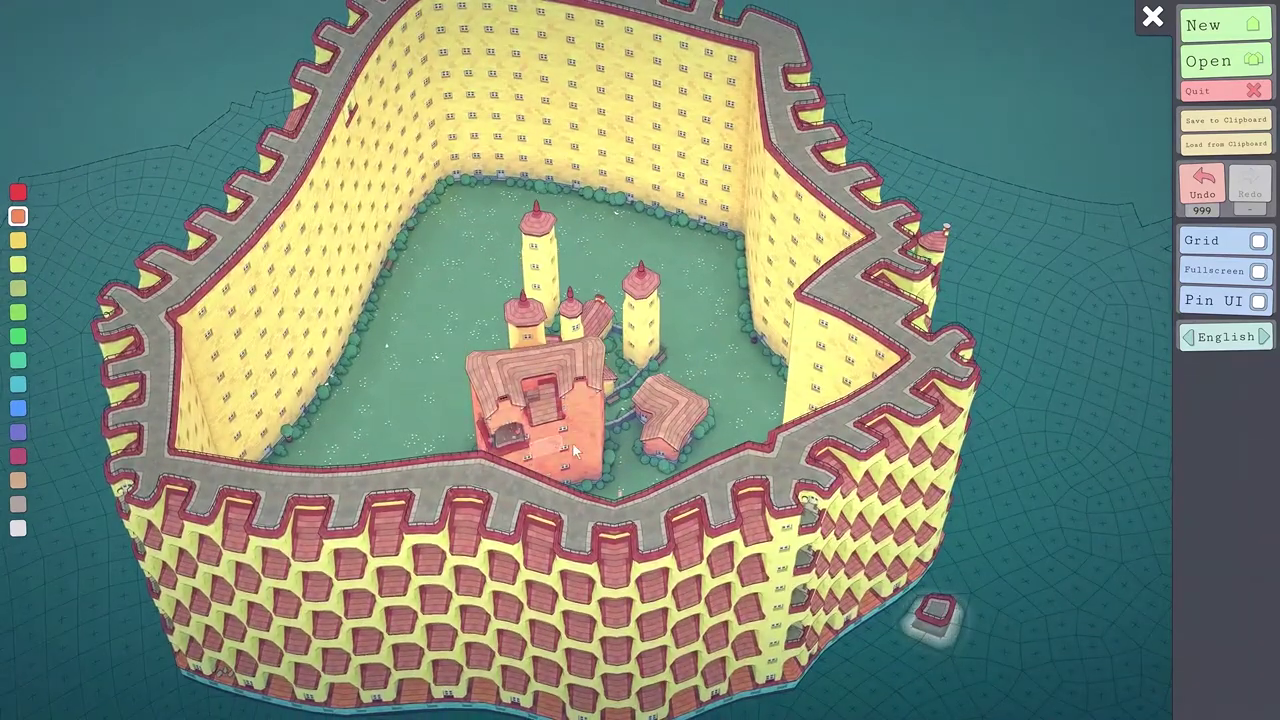
pyautogui.scroll(-3, 578, 455)
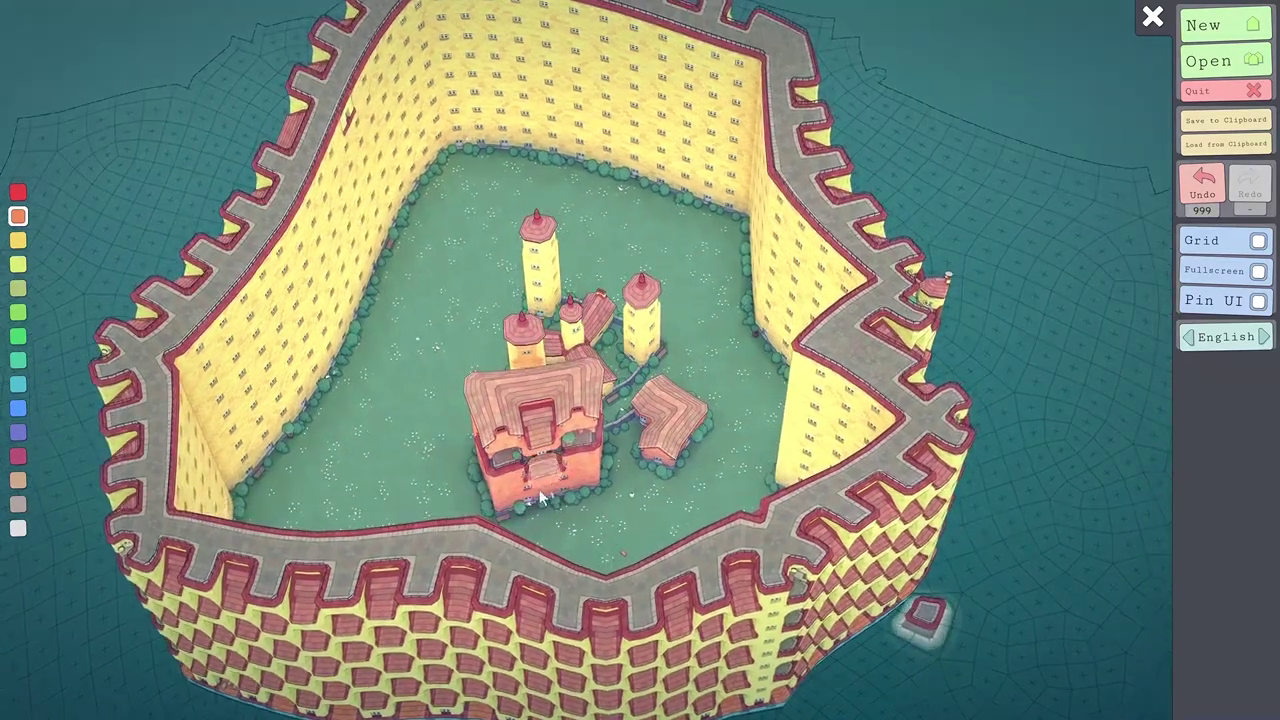
# - Carve staggered arched openings through the tall orange building until its roofs alternate with open terraces
pyautogui.rightClick(519, 497)
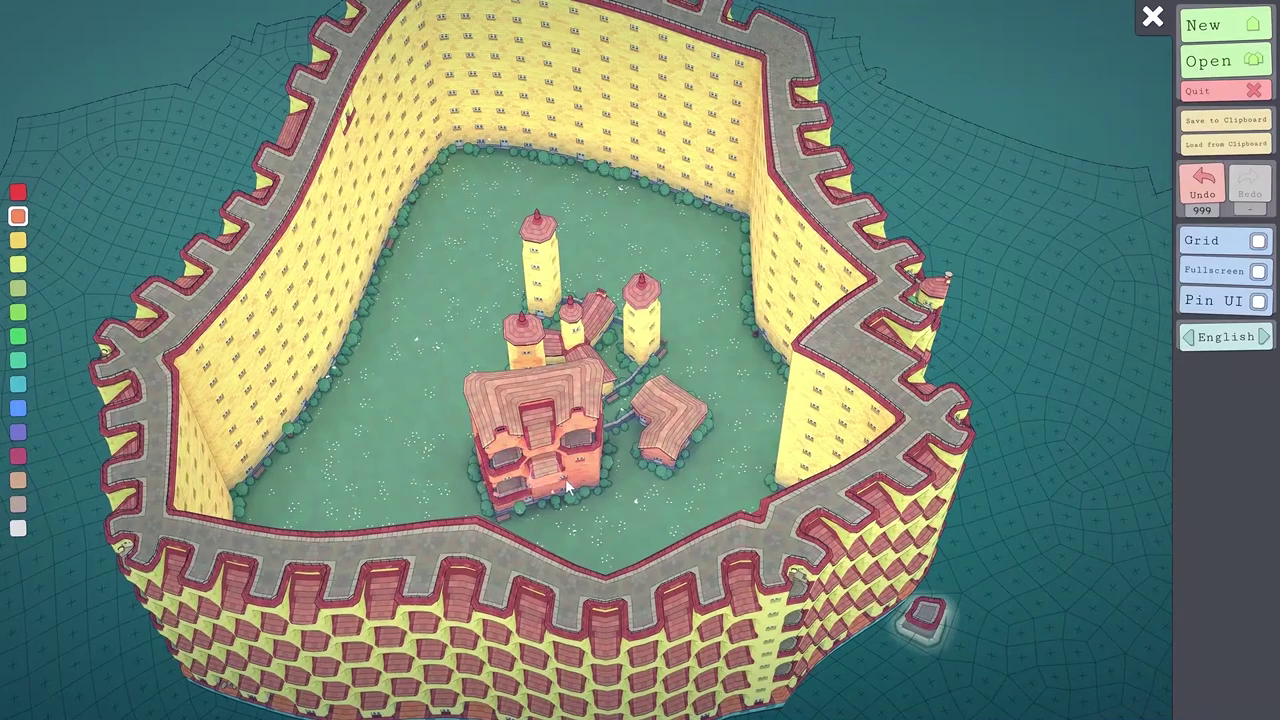
pyautogui.moveTo(510, 479); pyautogui.dragTo(678, 343)
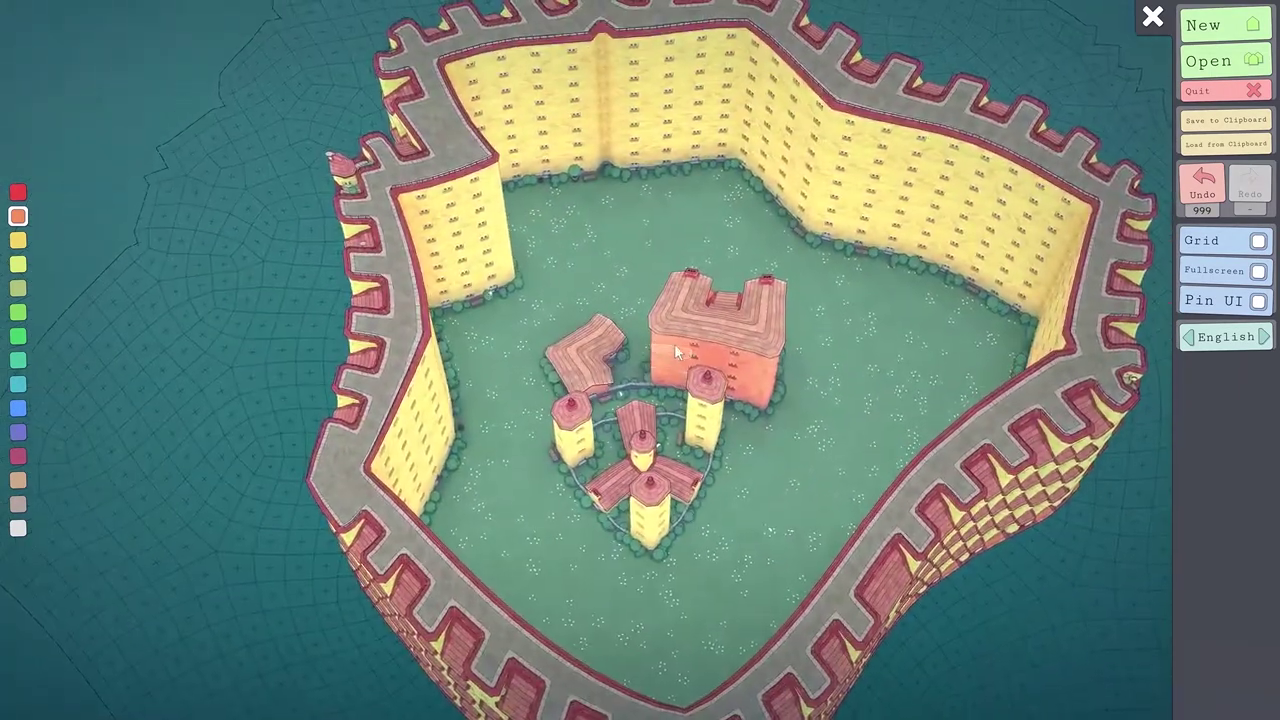
pyautogui.click(674, 339)
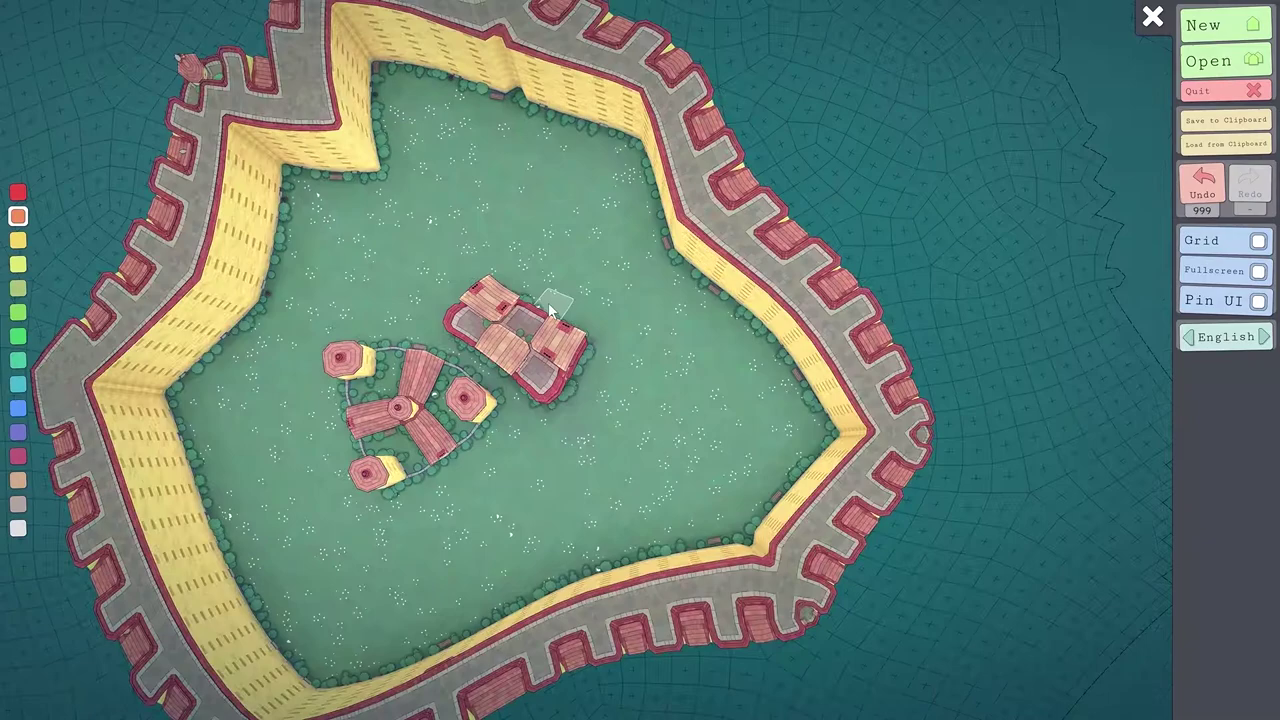
# - Build a long orange building across the garden behind the golden towers and a low orange terrace along the yellow wall
pyautogui.click(531, 547)
pyautogui.click(530, 543)
pyautogui.click(495, 540)
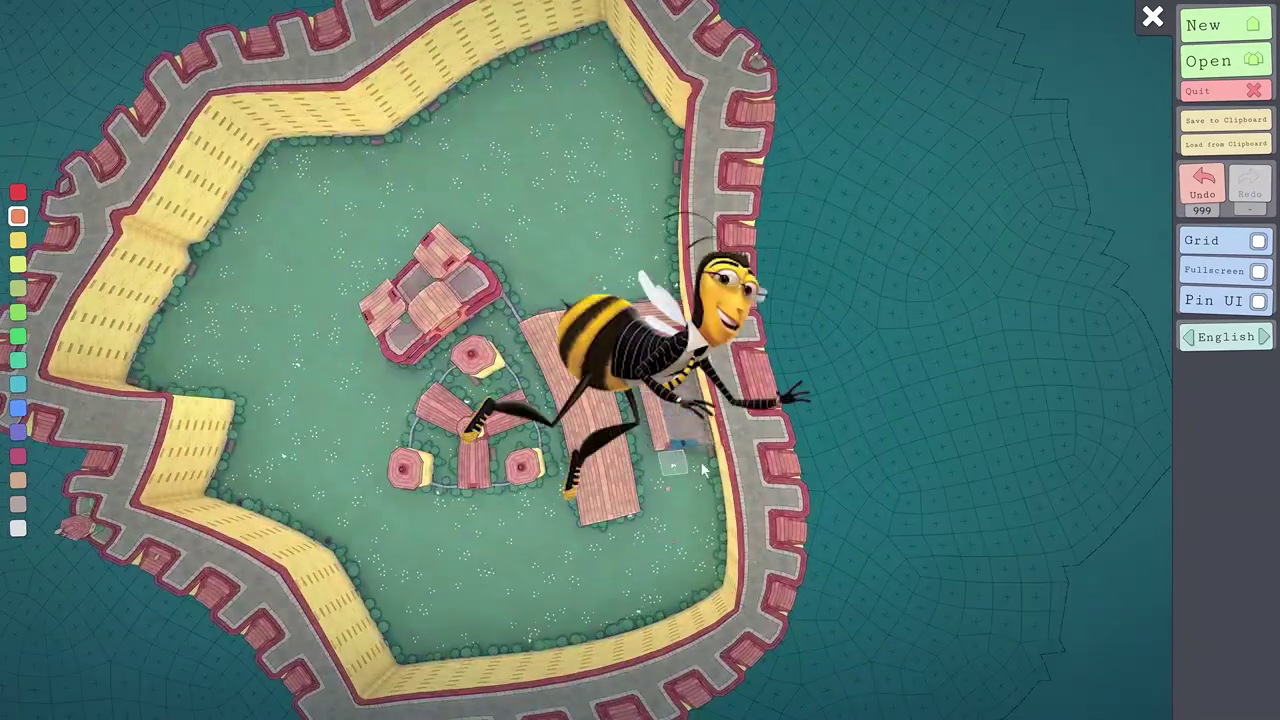
pyautogui.click(692, 551)
pyautogui.scroll(3, 680, 590)
pyautogui.click(569, 396)
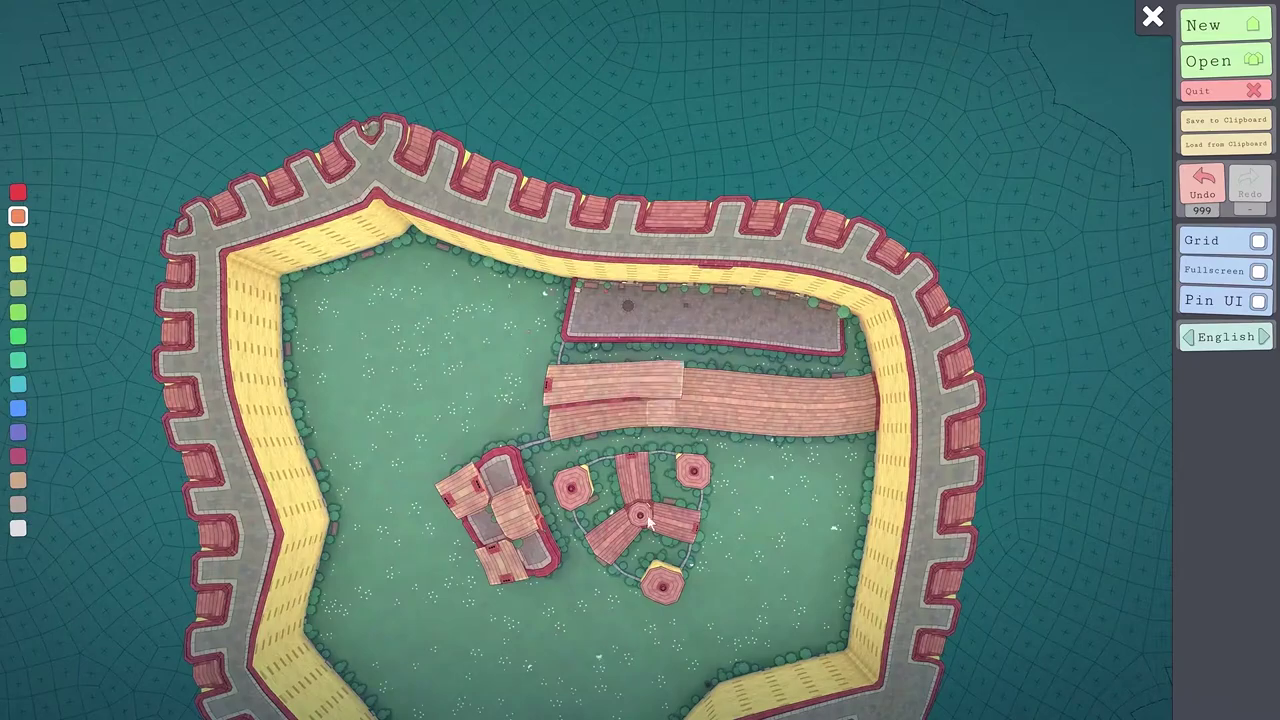
# - Raise the long orange building and carve alternating blocks out of it to form a checkerboard of roofs and terraces
pyautogui.scroll(-2, 690, 470)
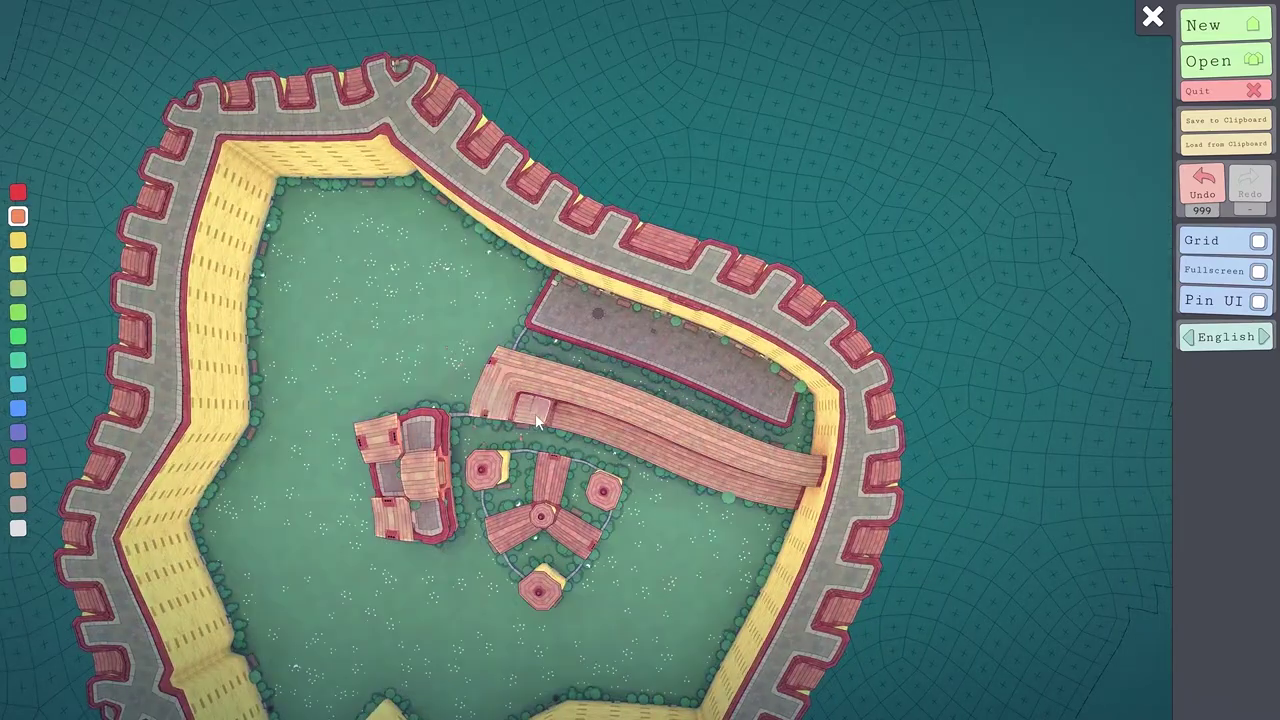
pyautogui.moveTo(535, 413)
pyautogui.mouseDown()
pyautogui.moveTo(651, 443)
pyautogui.moveTo(755, 493)
pyautogui.mouseUp()
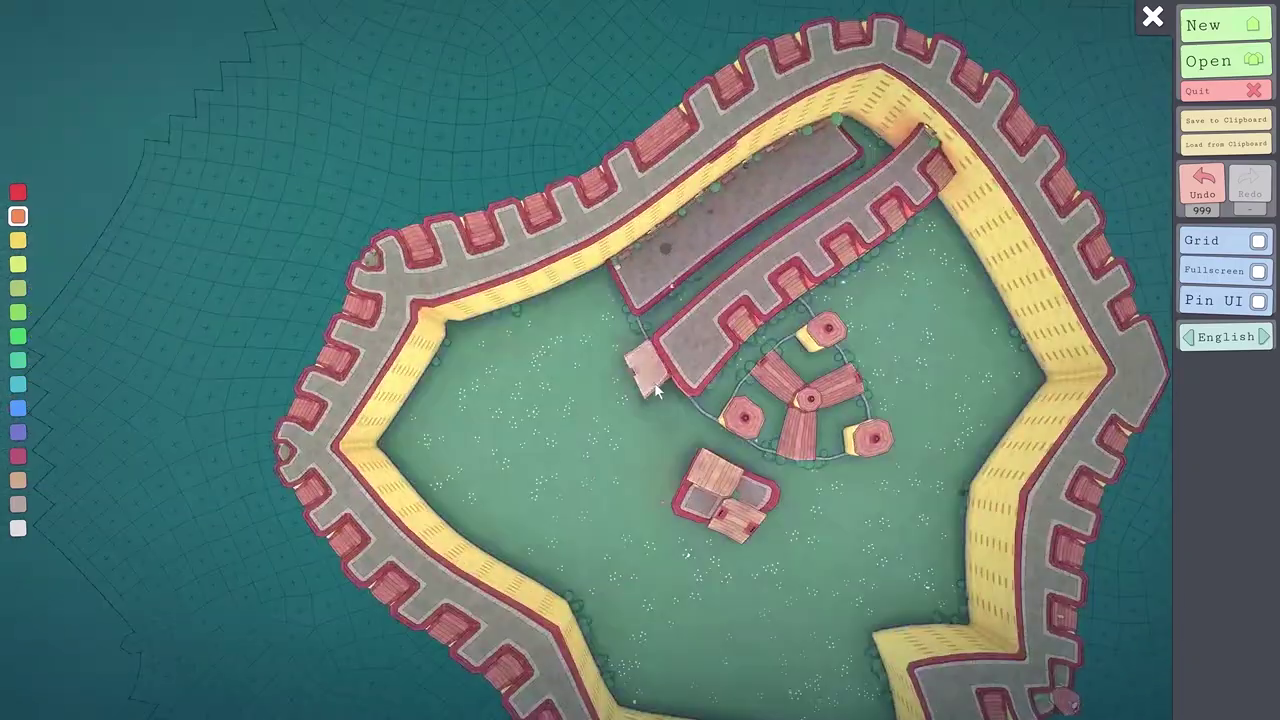
pyautogui.click(654, 382)
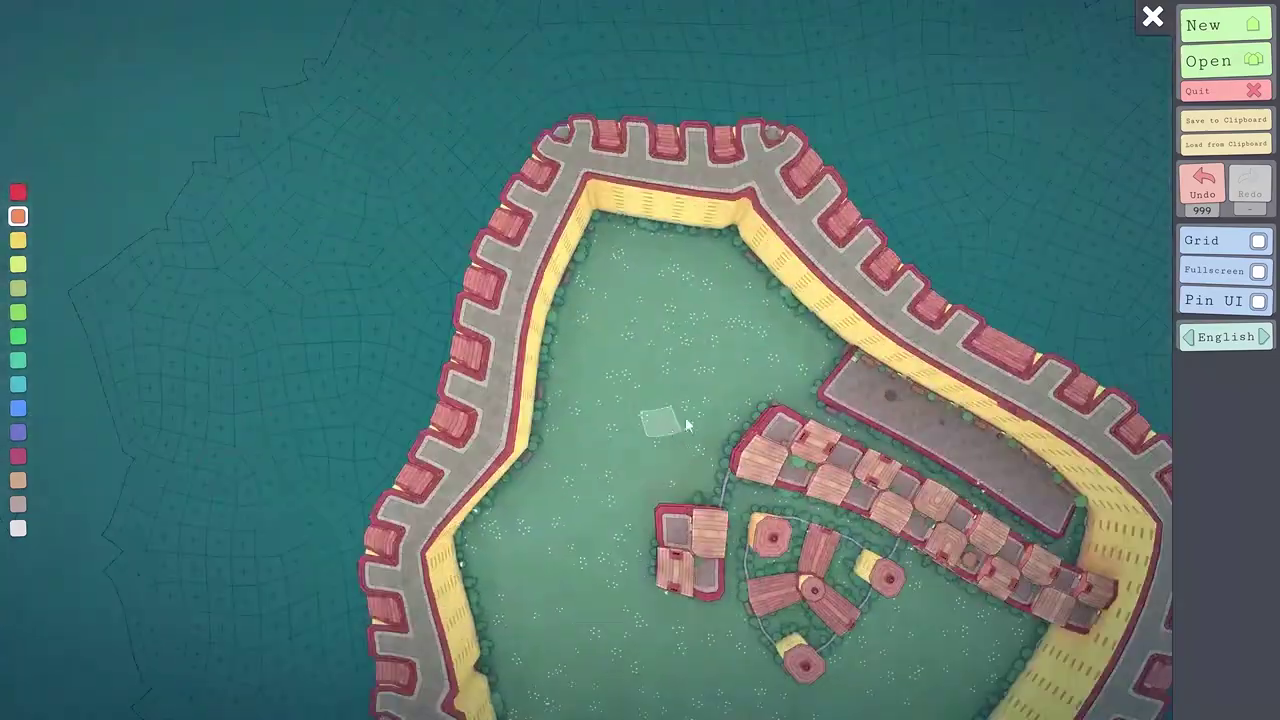
# - Build a long winding orange building through the garden and a small wedge-shaped one beside it, both with checkerboard roofs and terraces
pyautogui.click(701, 372)
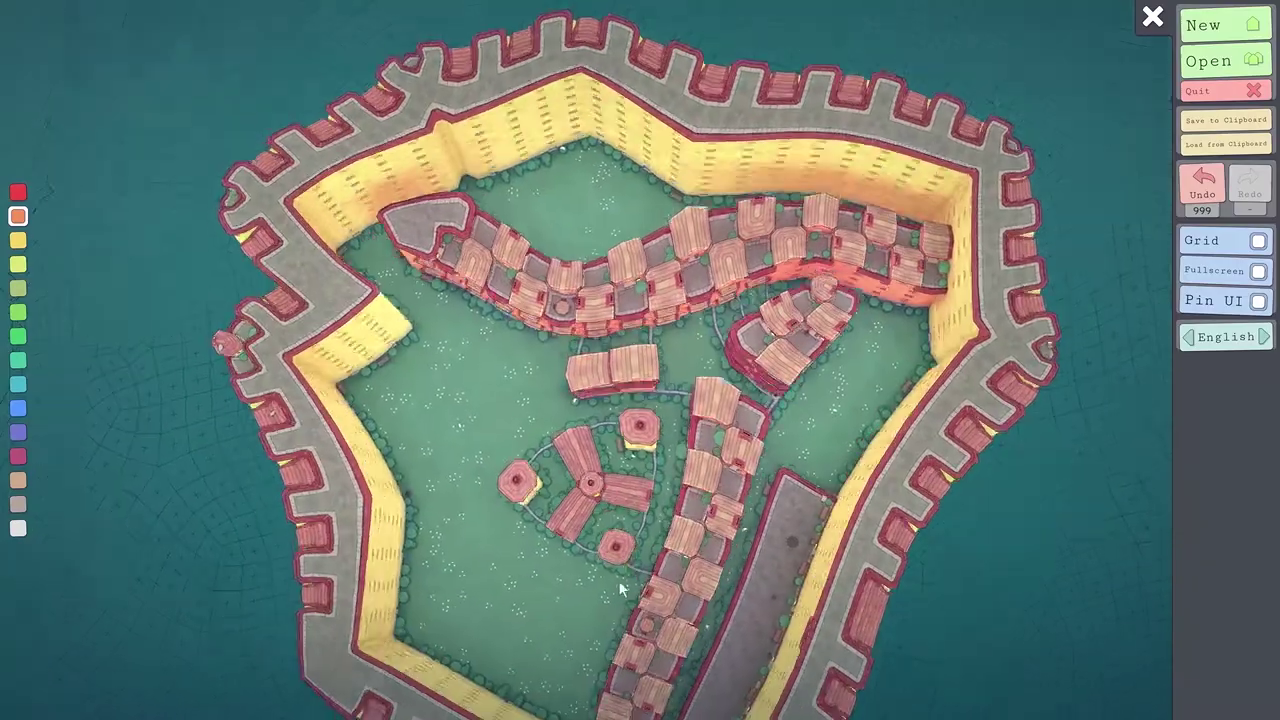
pyautogui.moveTo(620, 586); pyautogui.dragTo(1012, 566)
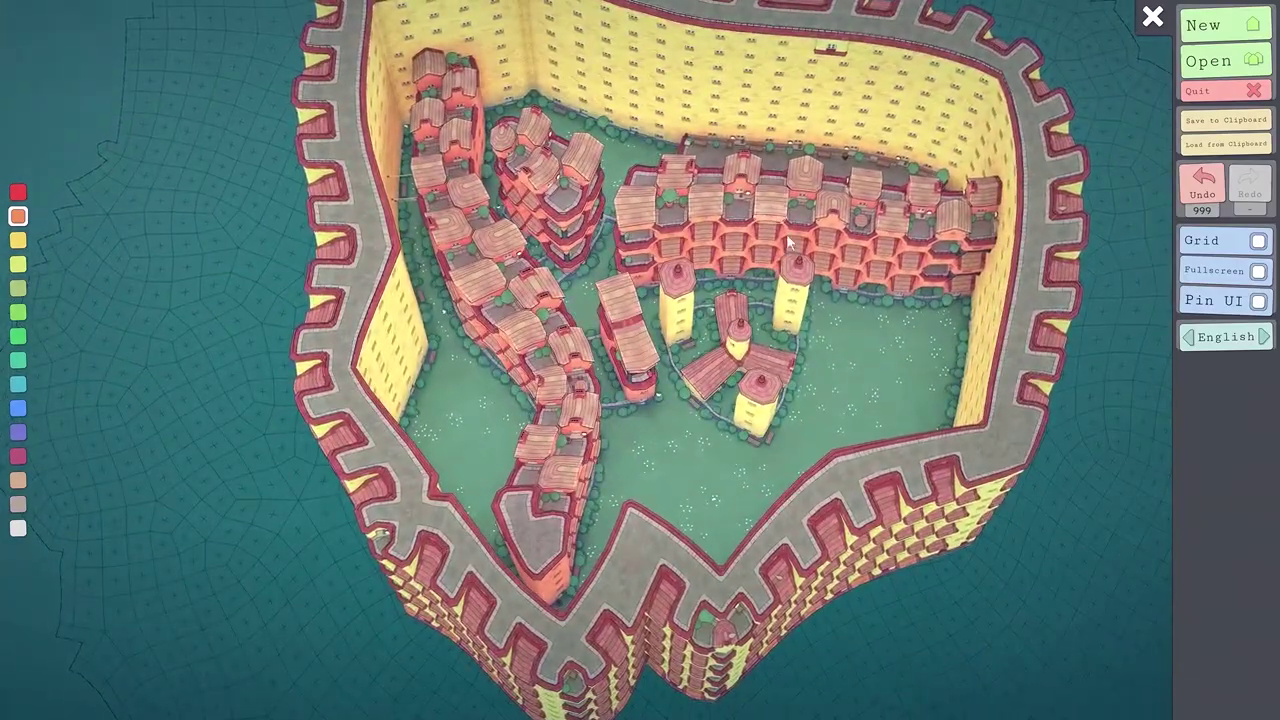
pyautogui.moveTo(797, 268); pyautogui.dragTo(759, 382)
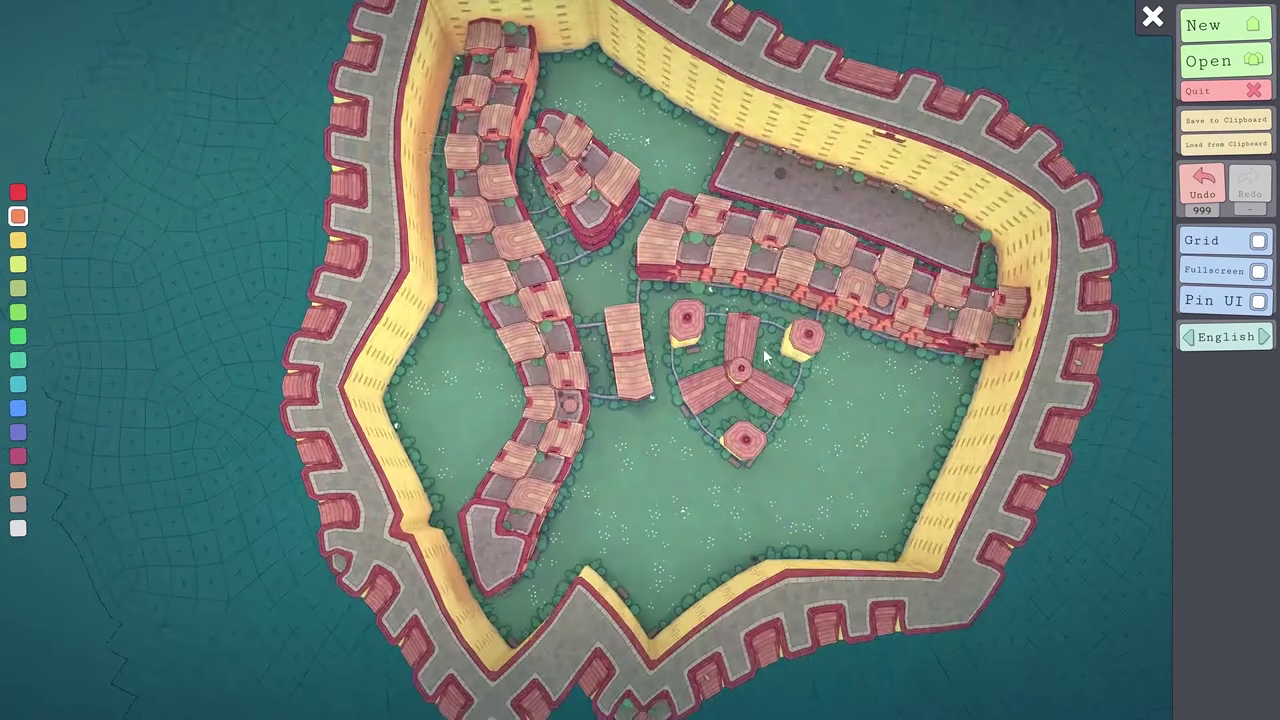
# - Remove a row of blocks from the low orange terrace along the yellow wall
pyautogui.moveTo(803, 207); pyautogui.dragTo(555, 318)
pyautogui.click(631, 288)
pyautogui.rightClick(610, 305)
pyautogui.rightClick(641, 317)
pyautogui.rightClick(672, 331)
pyautogui.rightClick(704, 345)
pyautogui.rightClick(735, 358)
pyautogui.rightClick(768, 372)
pyautogui.rightClick(800, 384)
# - Raise the terrace along the yellow wall by adding rows of orange blocks along its length
pyautogui.moveTo(833, 388); pyautogui.dragTo(630, 210)
pyautogui.click(714, 188)
pyautogui.moveTo(714, 188)
pyautogui.mouseDown()
pyautogui.moveTo(543, 333)
pyautogui.moveTo(575, 318)
pyautogui.mouseUp()
pyautogui.click(590, 306)
pyautogui.click(623, 280)
pyautogui.click(668, 246)
pyautogui.click(712, 215)
pyautogui.moveTo(712, 215); pyautogui.dragTo(562, 367)
pyautogui.click(562, 365)
pyautogui.click(632, 328)
pyautogui.moveTo(640, 350)
pyautogui.mouseDown()
pyautogui.moveTo(642, 262)
pyautogui.moveTo(635, 338)
pyautogui.moveTo(682, 245)
pyautogui.moveTo(676, 299)
pyautogui.mouseUp()
pyautogui.click(535, 352)
pyautogui.click(567, 330)
pyautogui.click(598, 302)
pyautogui.click(636, 284)
pyautogui.click(674, 262)
pyautogui.click(718, 240)
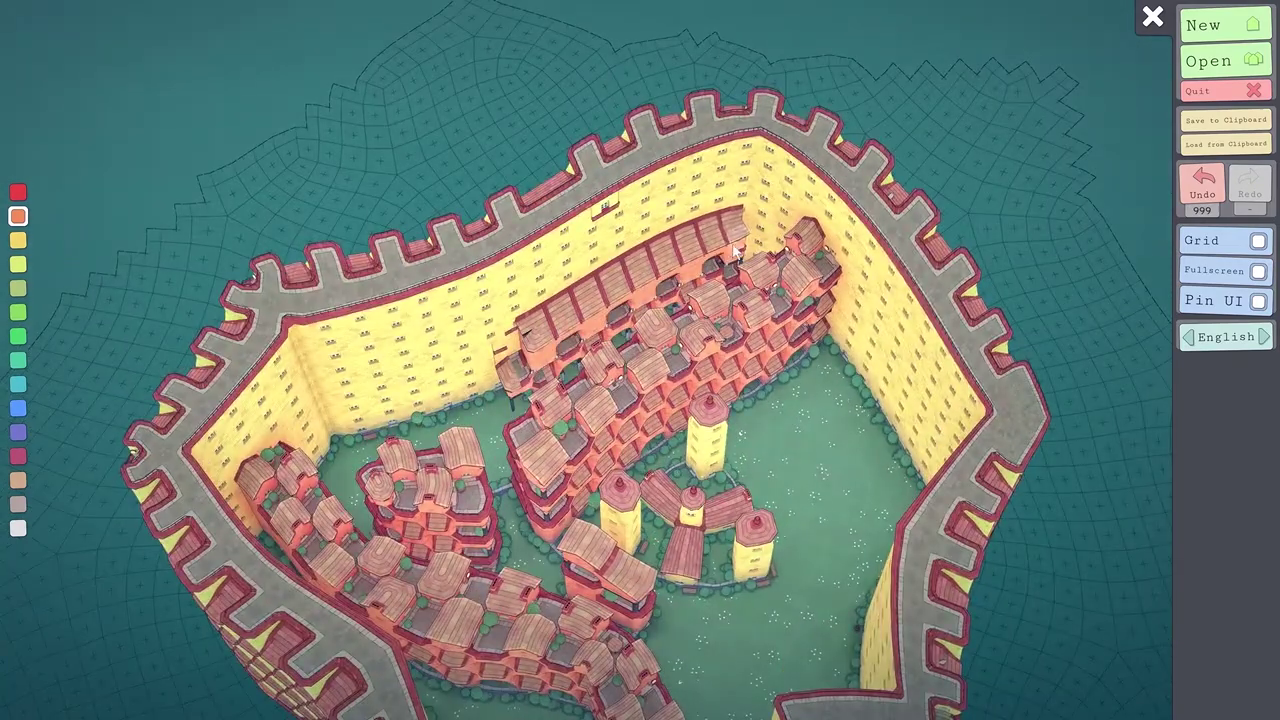
# - Add another storey of orange blocks along the row against the wall
pyautogui.click(733, 246)
pyautogui.click(698, 238)
pyautogui.click(656, 262)
pyautogui.click(612, 286)
pyautogui.click(562, 314)
pyautogui.moveTo(518, 336); pyautogui.dragTo(510, 287)
pyautogui.click(510, 287)
pyautogui.moveTo(598, 276); pyautogui.dragTo(603, 318)
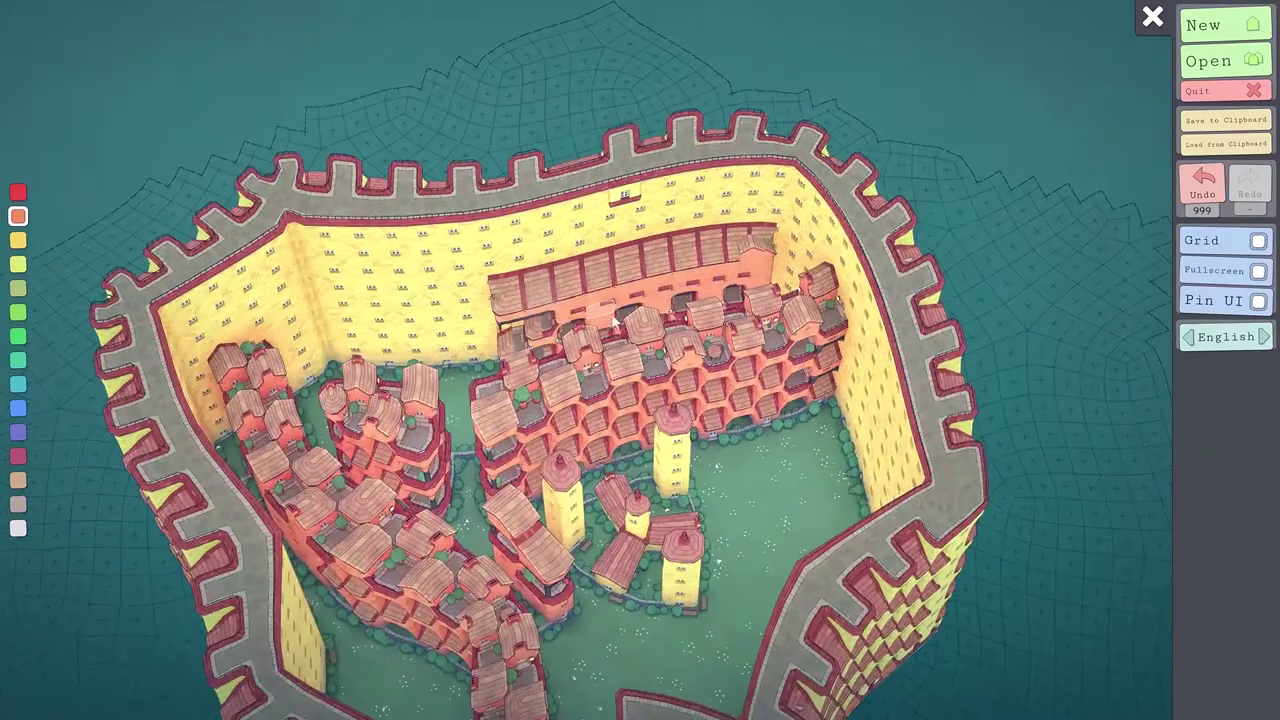
# - Top the row against the wall with staggered orange houses and extend it to the corner of the ring wall
pyautogui.click(640, 304)
pyautogui.click(710, 280)
pyautogui.moveTo(740, 250)
pyautogui.mouseDown()
pyautogui.moveTo(732, 190)
pyautogui.moveTo(745, 254)
pyautogui.mouseUp()
pyautogui.click(735, 250)
pyautogui.click(680, 256)
pyautogui.click(620, 270)
pyautogui.click(560, 286)
pyautogui.click(528, 291)
pyautogui.moveTo(526, 290)
pyautogui.mouseDown()
pyautogui.moveTo(512, 236)
pyautogui.moveTo(534, 300)
pyautogui.moveTo(554, 314)
pyautogui.mouseUp()
pyautogui.click(508, 320)
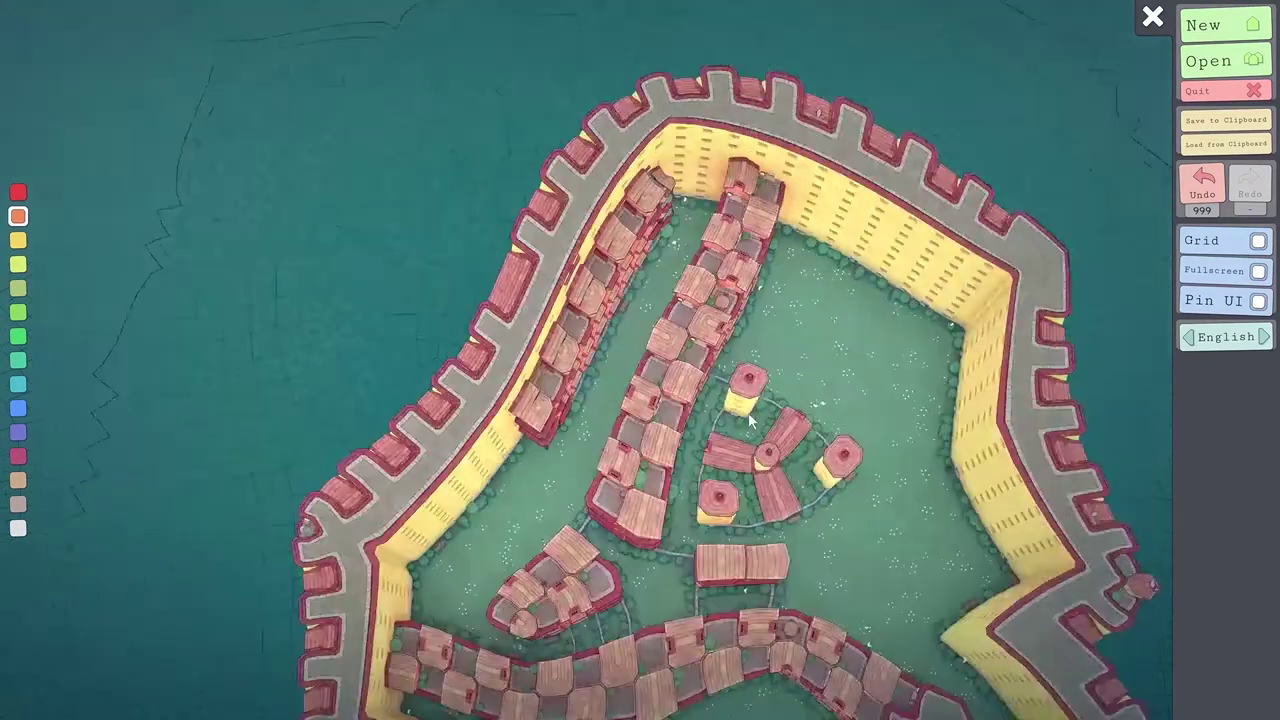
pyautogui.moveTo(748, 412)
pyautogui.mouseDown()
pyautogui.moveTo(619, 307)
pyautogui.moveTo(632, 300)
pyautogui.moveTo(765, 357)
pyautogui.mouseUp()
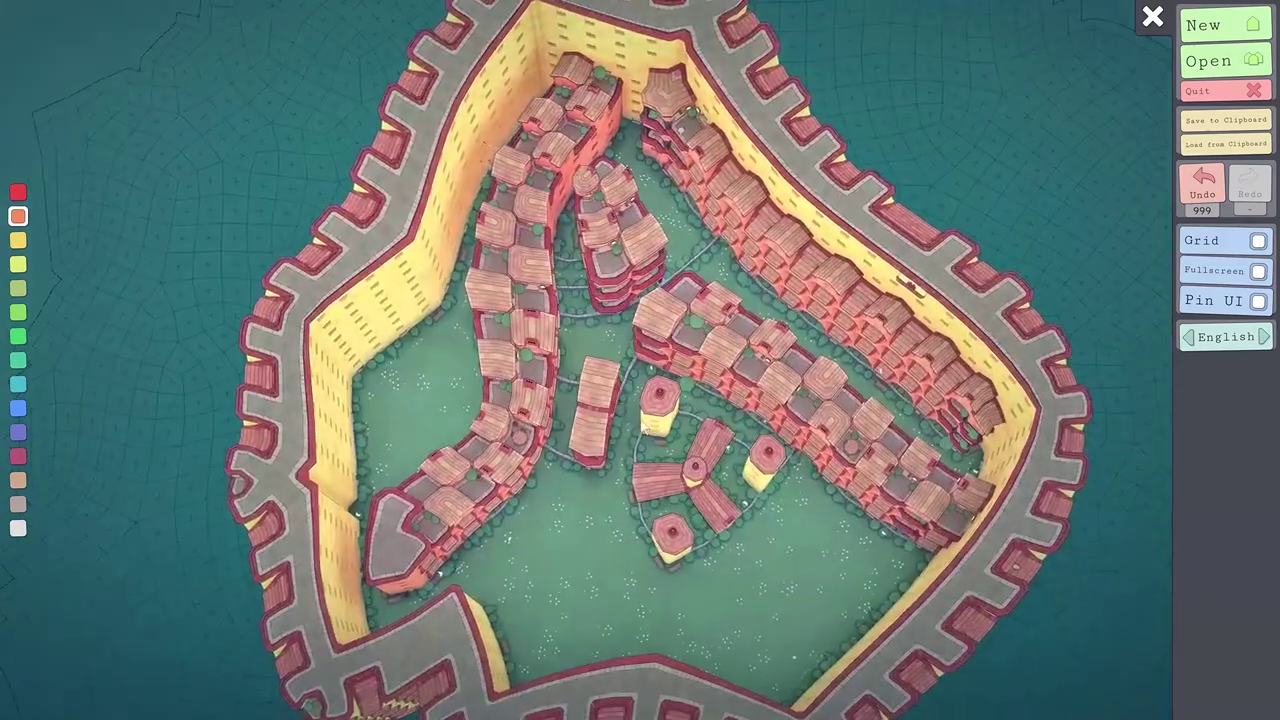
pyautogui.moveTo(578, 530); pyautogui.dragTo(727, 324)
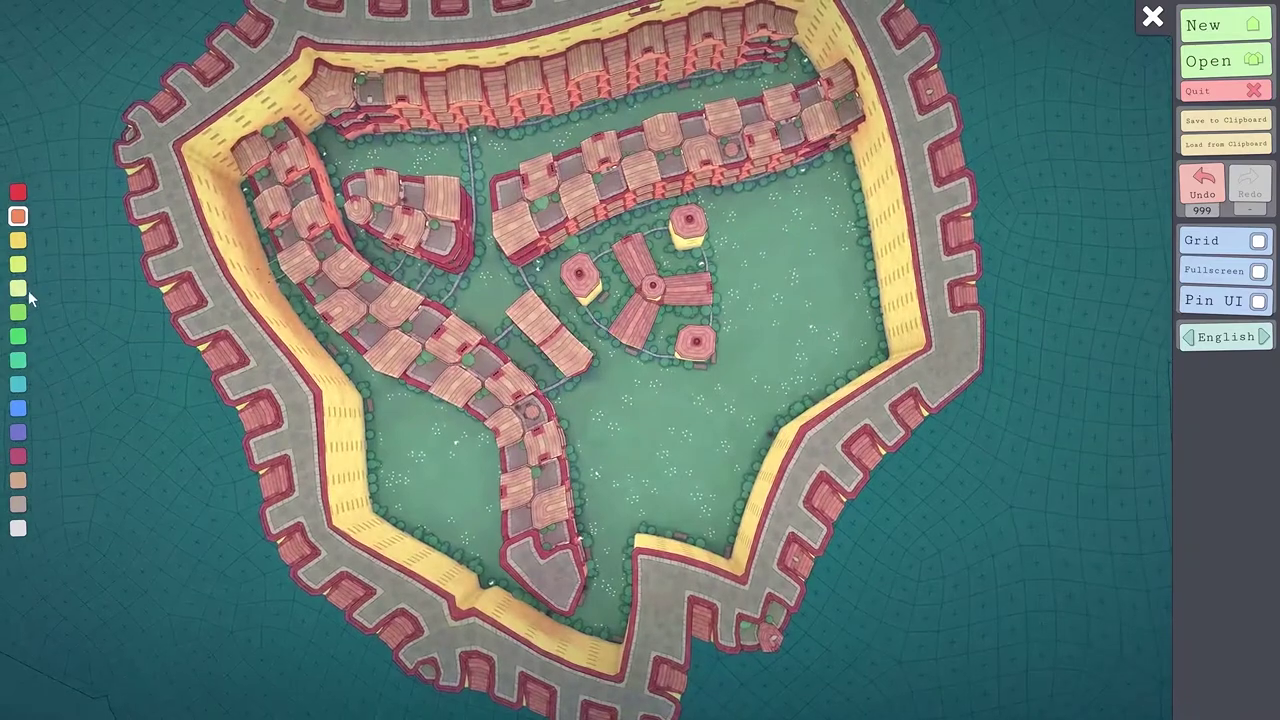
# - Build a white courtyard building beside the golden towers and a second white courtyard building against the yellow wall
pyautogui.click(20, 289)
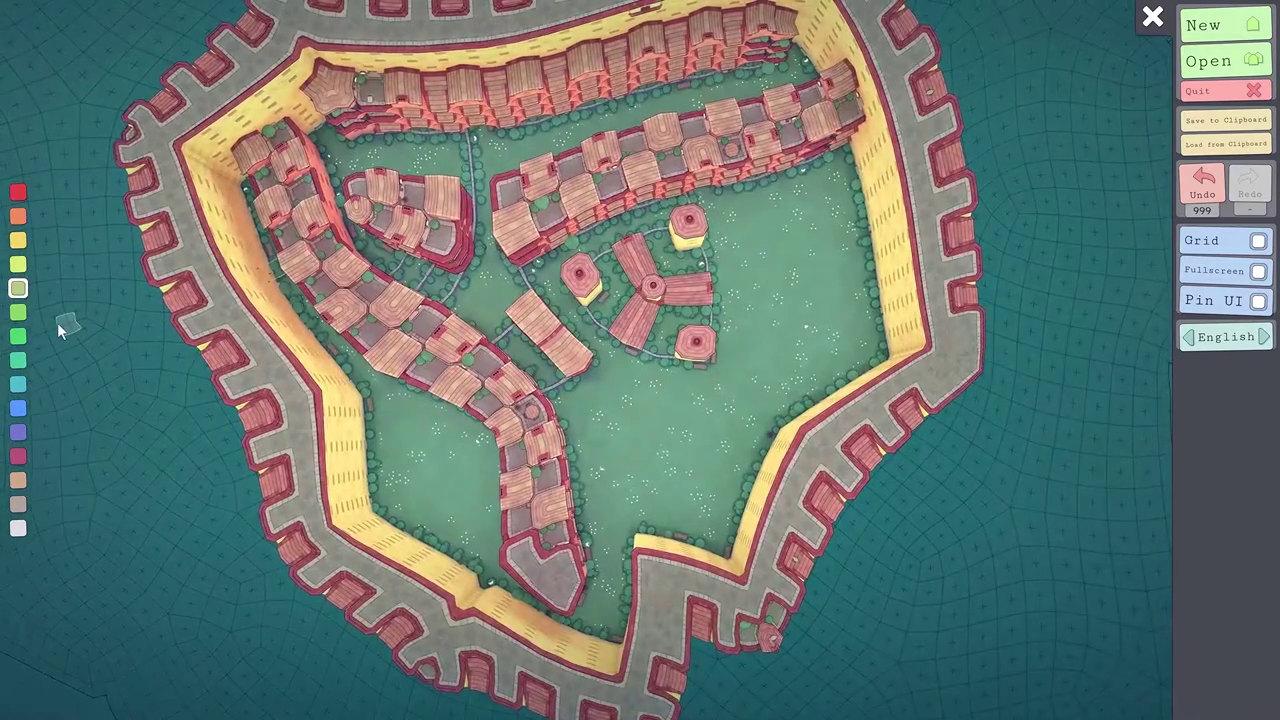
pyautogui.click(20, 533)
pyautogui.moveTo(730, 322); pyautogui.dragTo(462, 445)
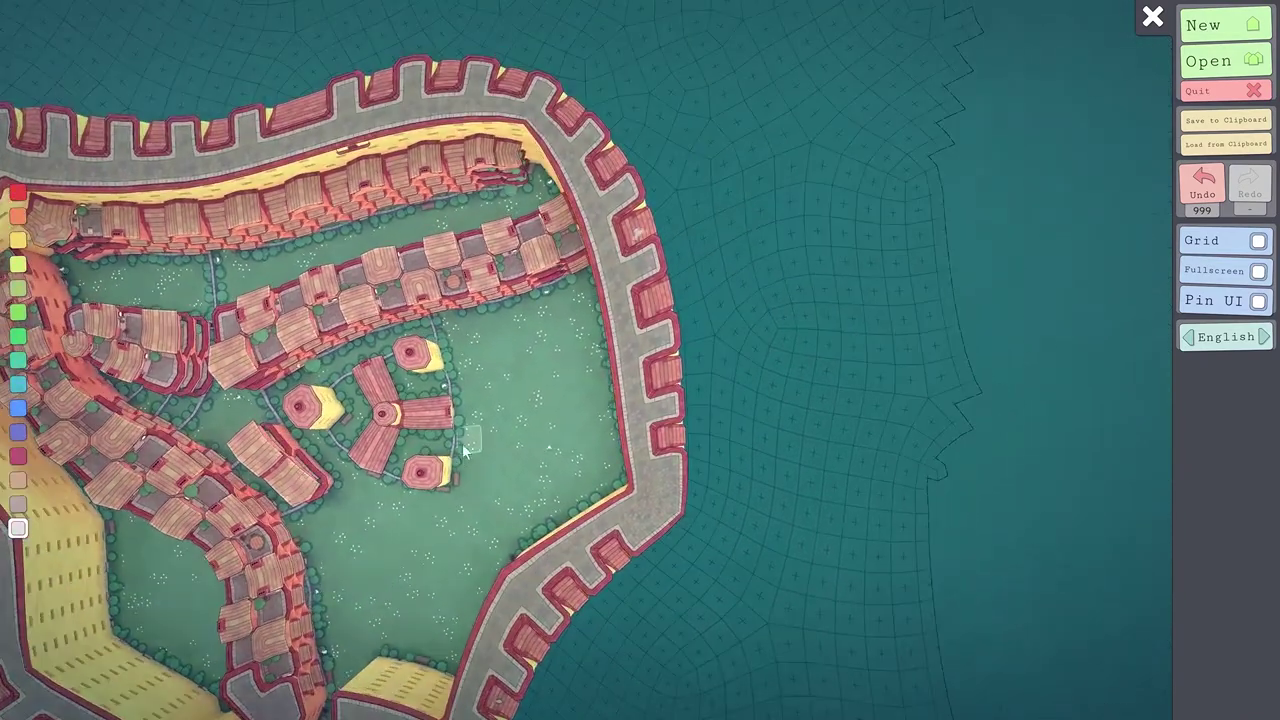
pyautogui.click(490, 362)
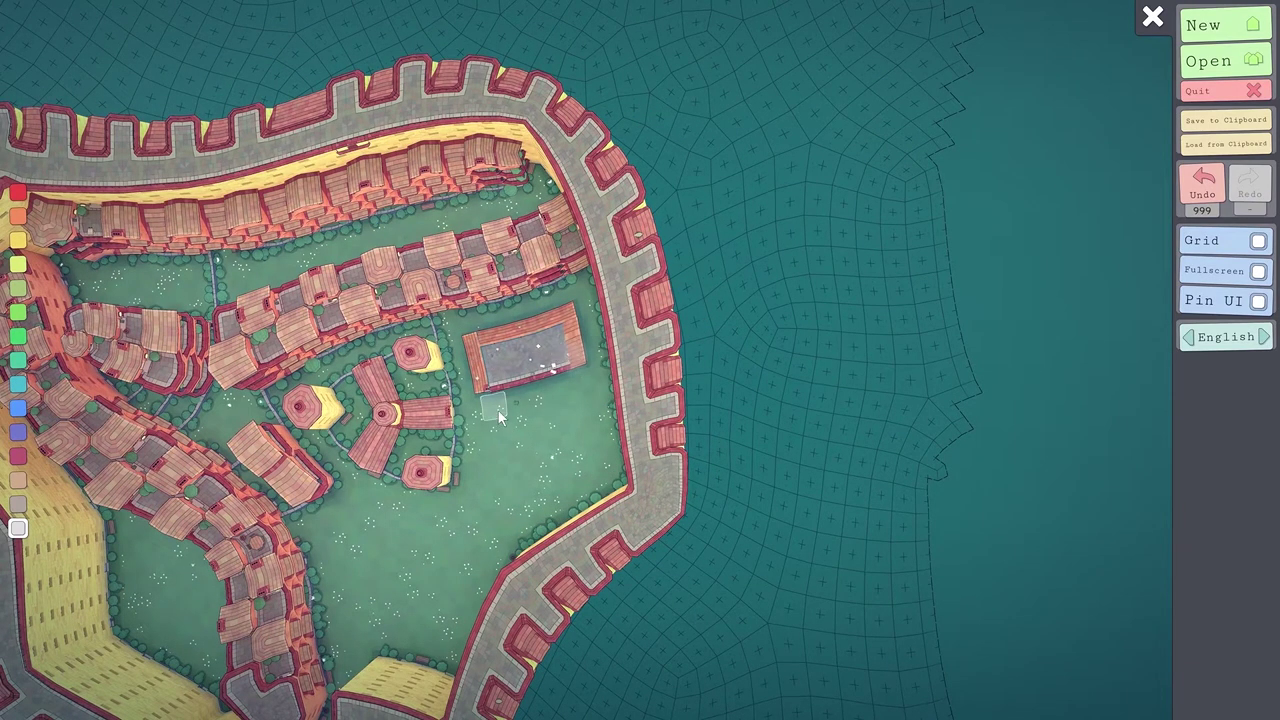
pyautogui.click(498, 412)
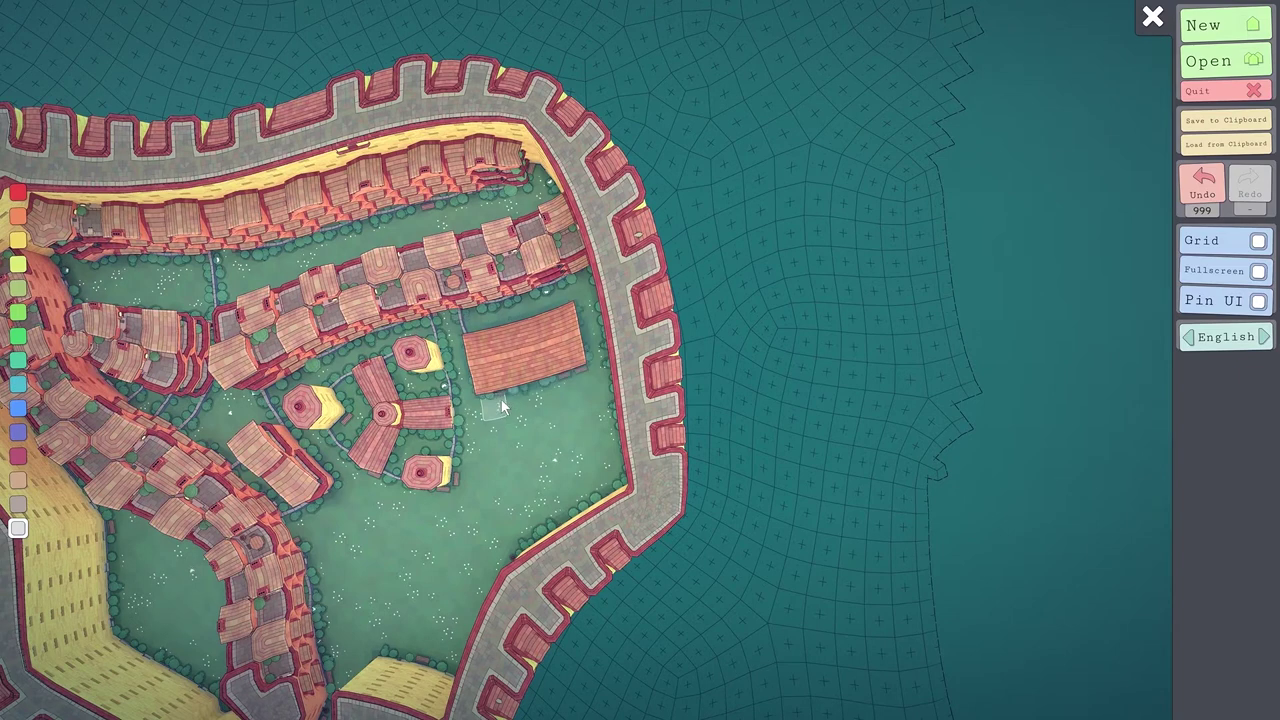
pyautogui.moveTo(498, 410); pyautogui.dragTo(578, 384)
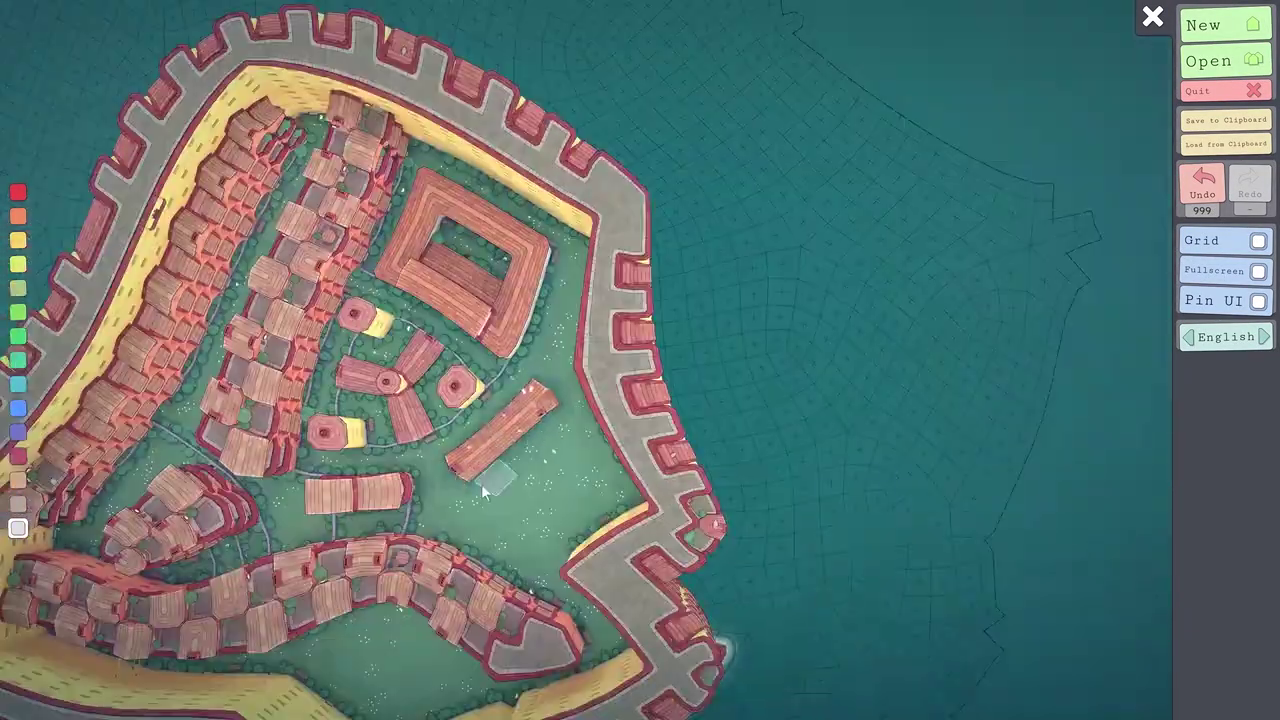
pyautogui.click(590, 480)
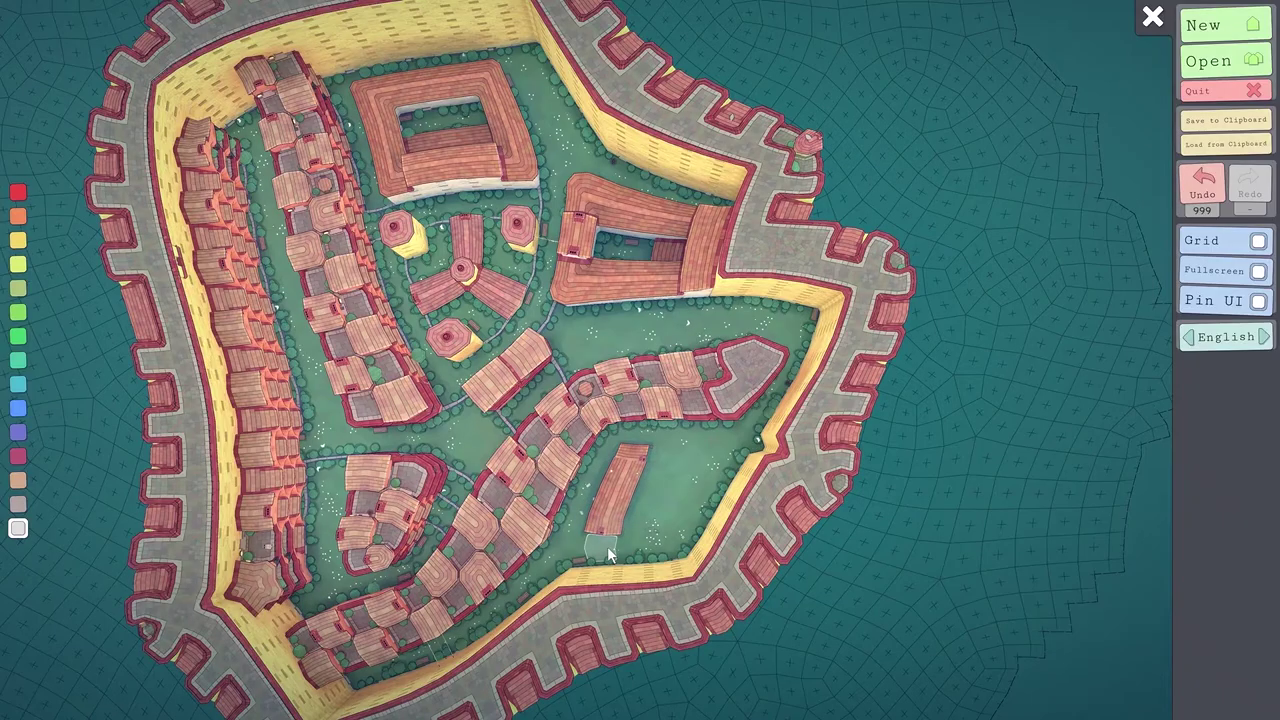
# - Build a solid white block between the winding orange building and the wall, with a small turret at its centre
pyautogui.click(685, 505)
pyautogui.click(636, 465)
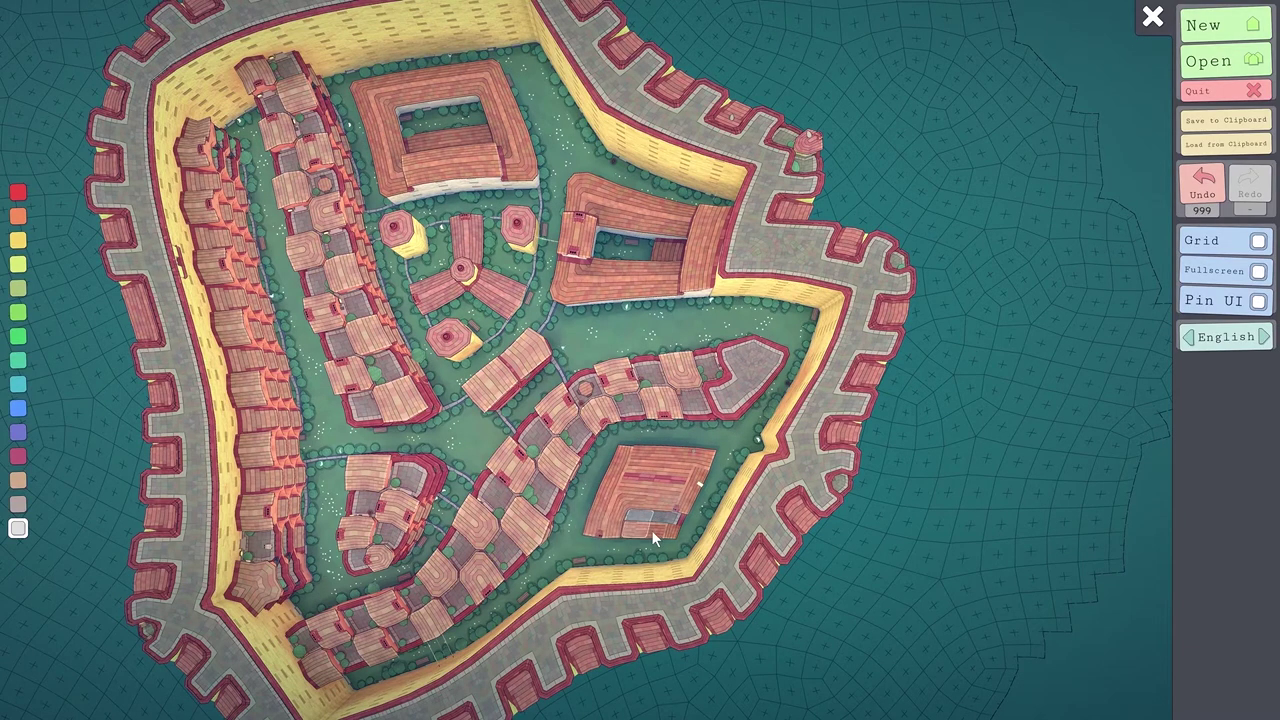
pyautogui.click(665, 513)
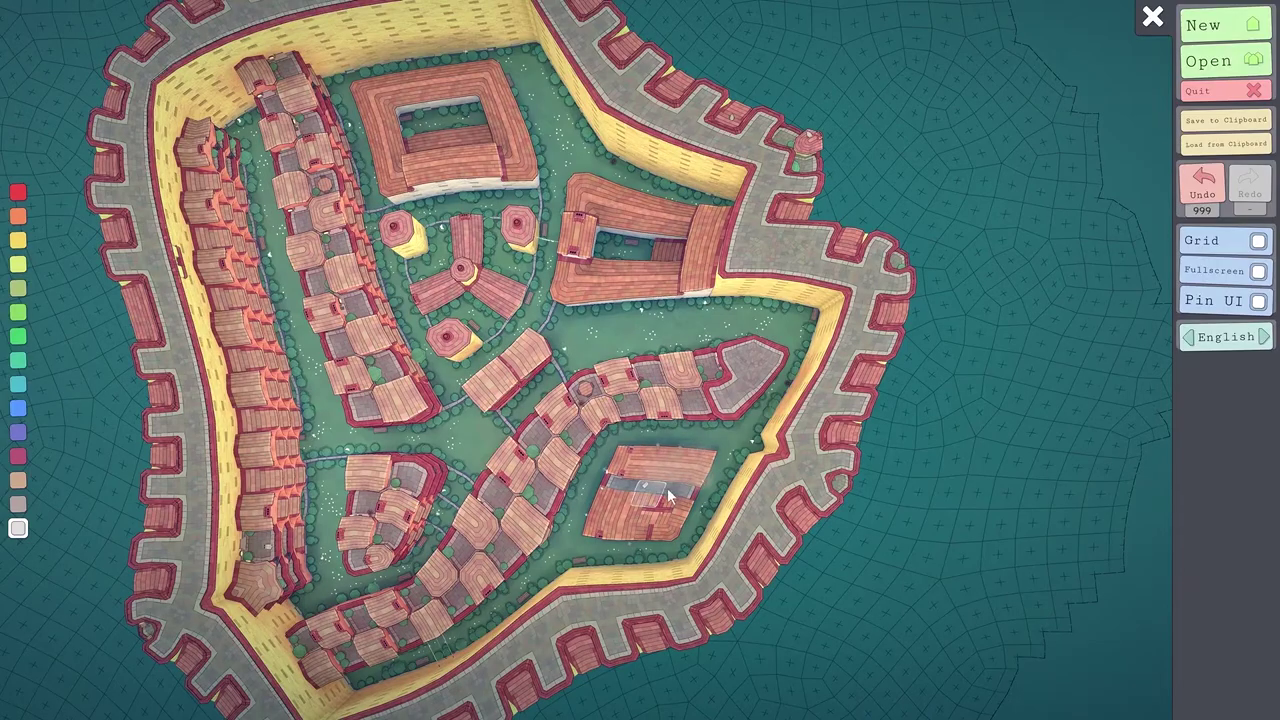
pyautogui.click(676, 492)
pyautogui.click(672, 486)
pyautogui.moveTo(672, 500); pyautogui.dragTo(653, 508)
pyautogui.scroll(-3, 614, 480)
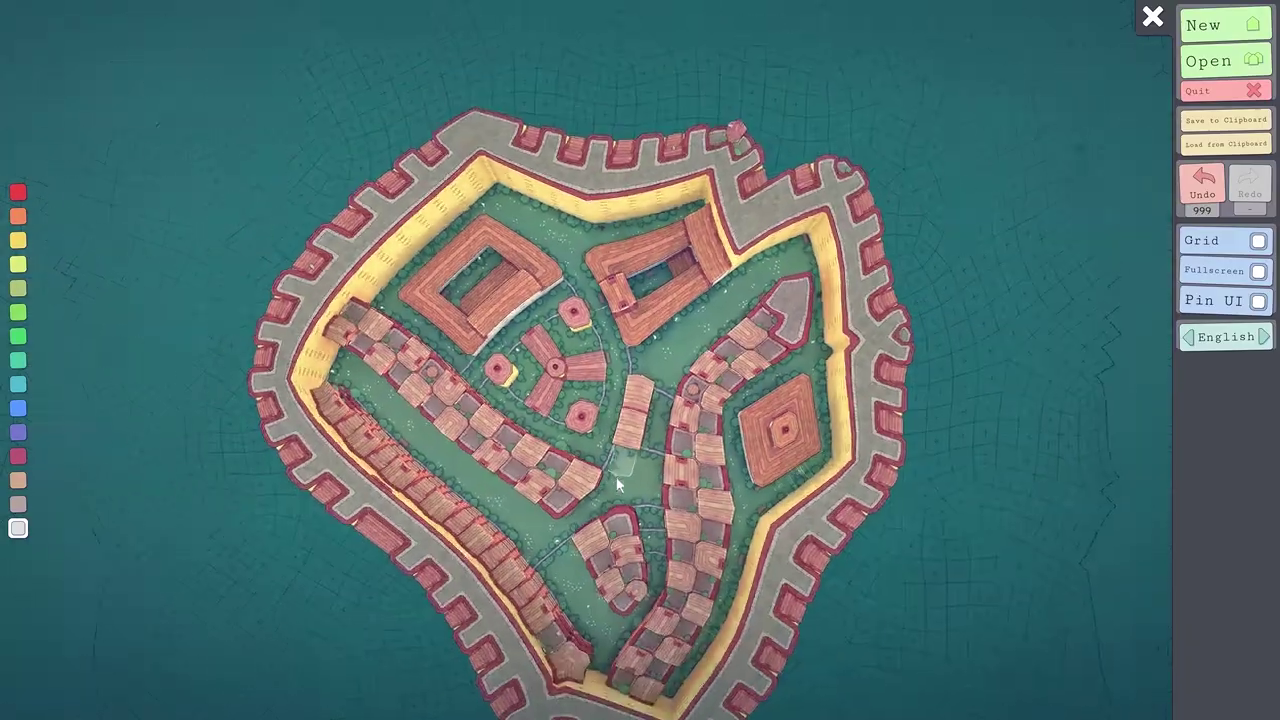
# - Inspect the walled town from several angles, including the orange houses, golden towers and white courtyard buildings
pyautogui.scroll(7, 616, 477)
pyautogui.moveTo(598, 535); pyautogui.dragTo(415, 452)
pyautogui.scroll(-3, 415, 450)
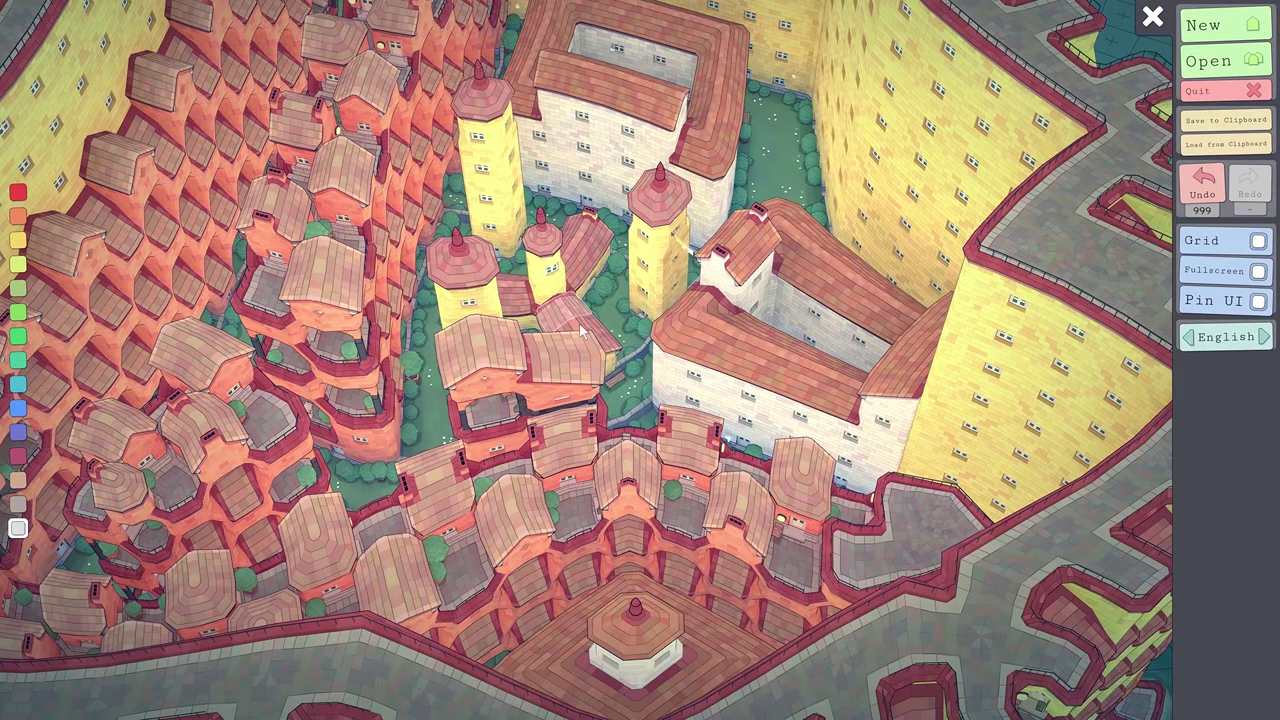
pyautogui.scroll(3, 590, 326)
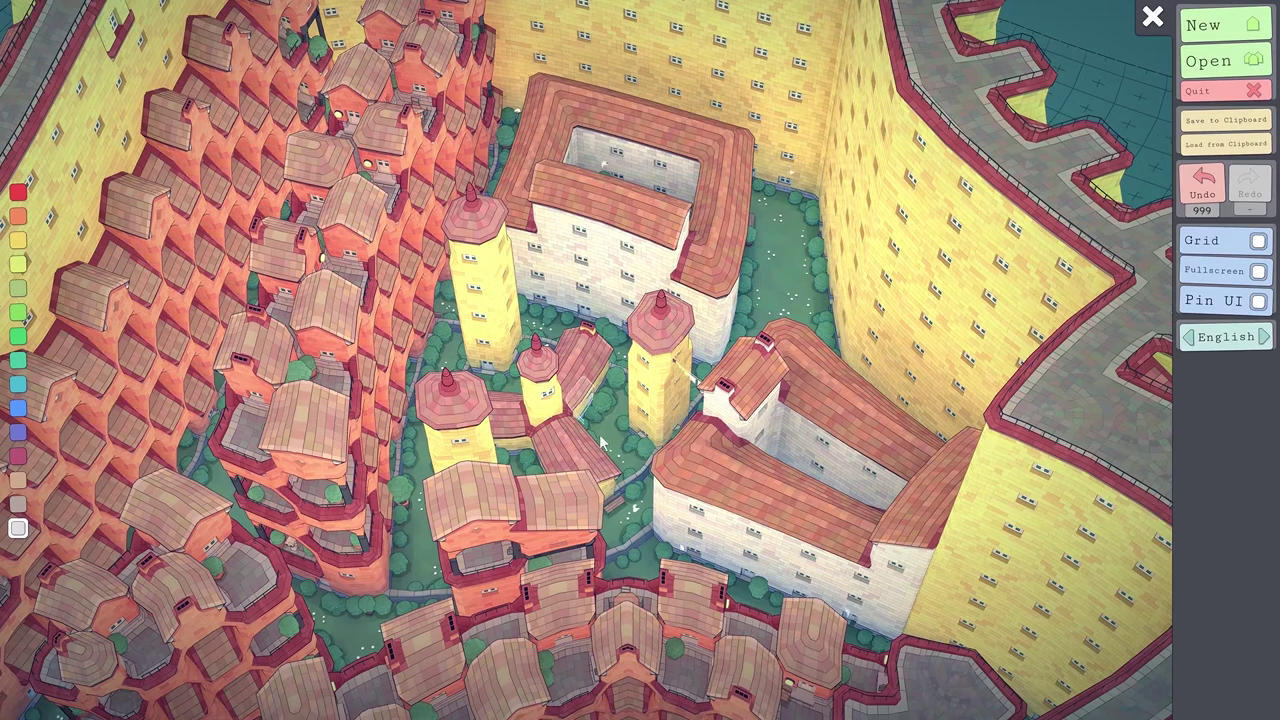
pyautogui.moveTo(598, 452); pyautogui.dragTo(748, 406)
pyautogui.moveTo(477, 497); pyautogui.dragTo(453, 556)
pyautogui.moveTo(1172, 561); pyautogui.dragTo(1145, 563)
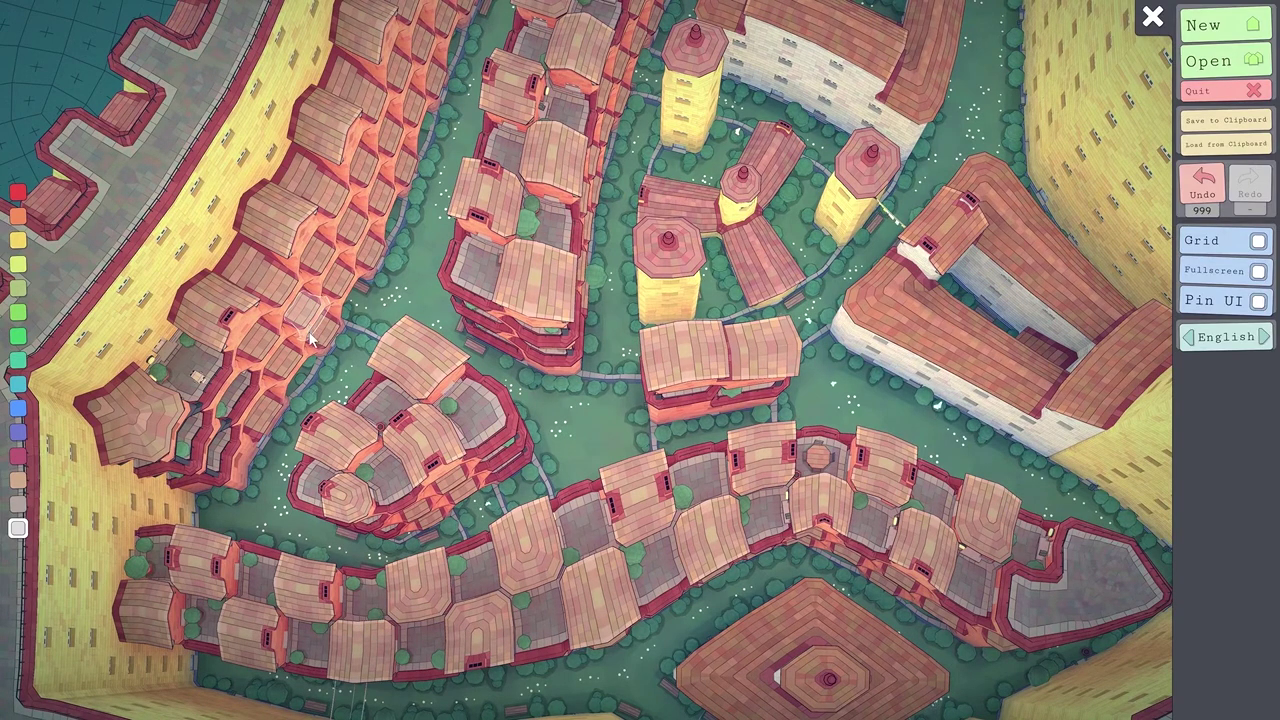
pyautogui.moveTo(370, 390); pyautogui.dragTo(347, 150)
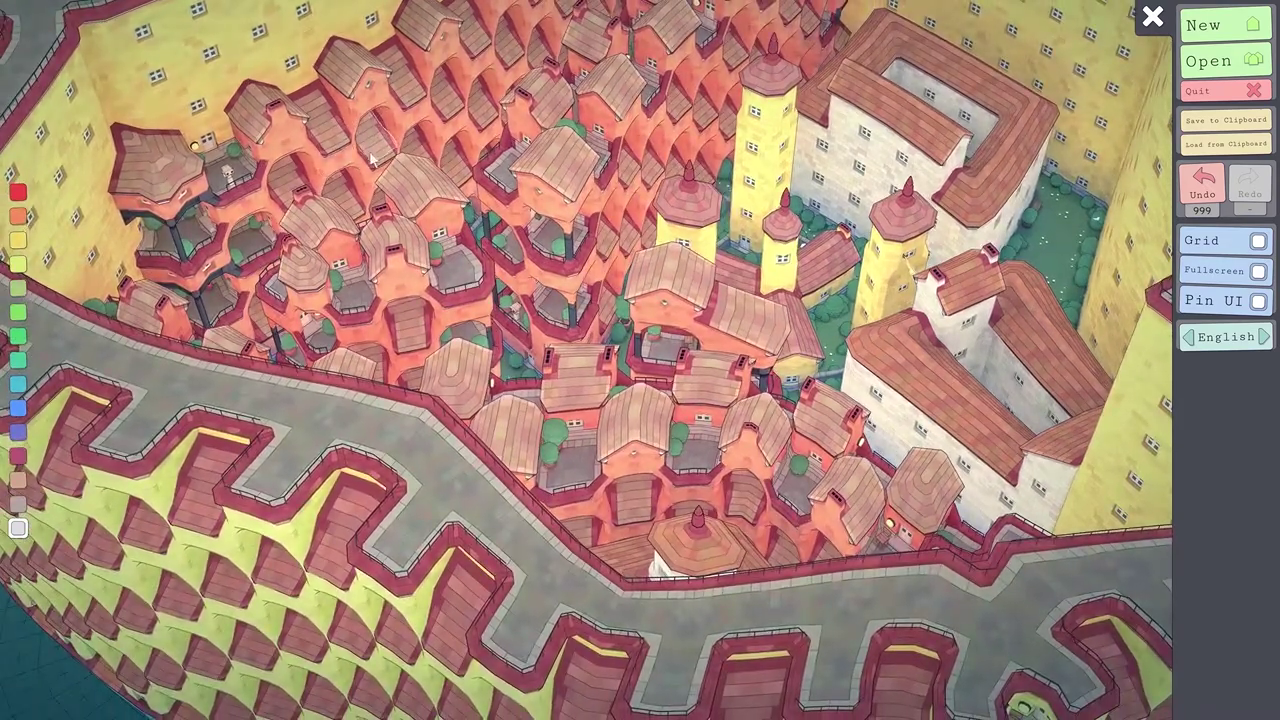
pyautogui.moveTo(410, 145); pyautogui.dragTo(309, 299)
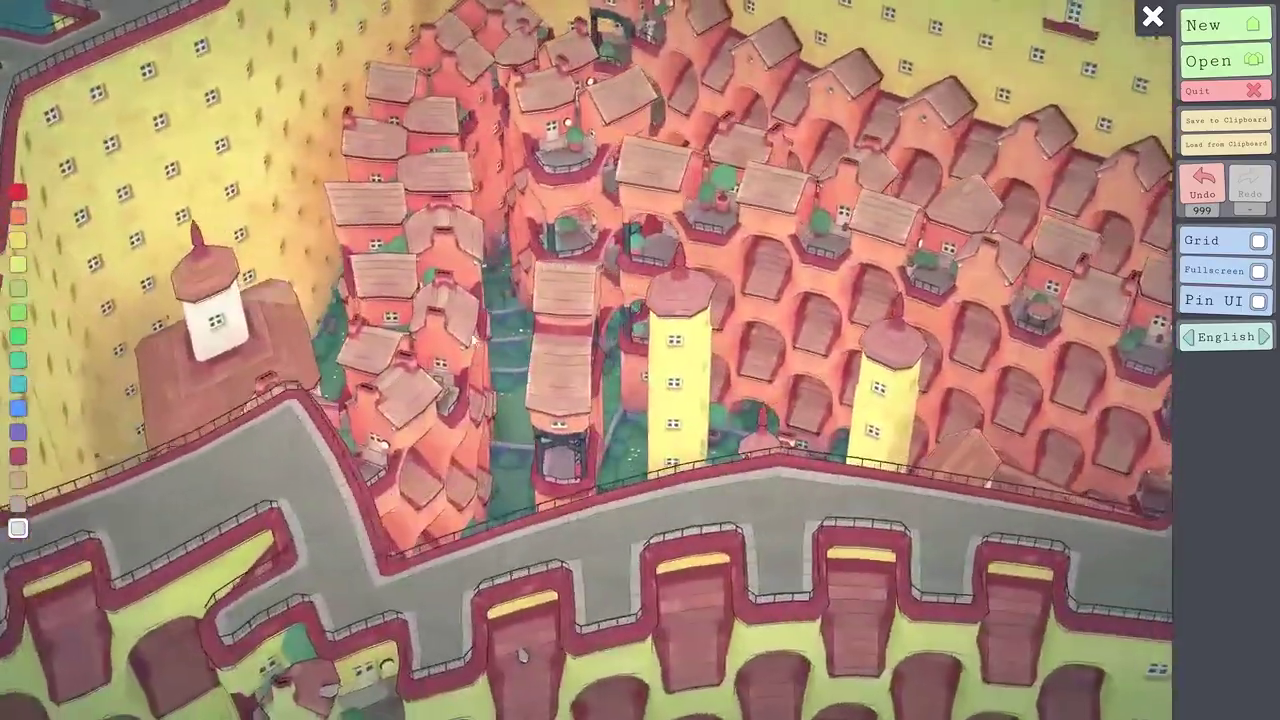
pyautogui.moveTo(522, 655); pyautogui.dragTo(510, 401)
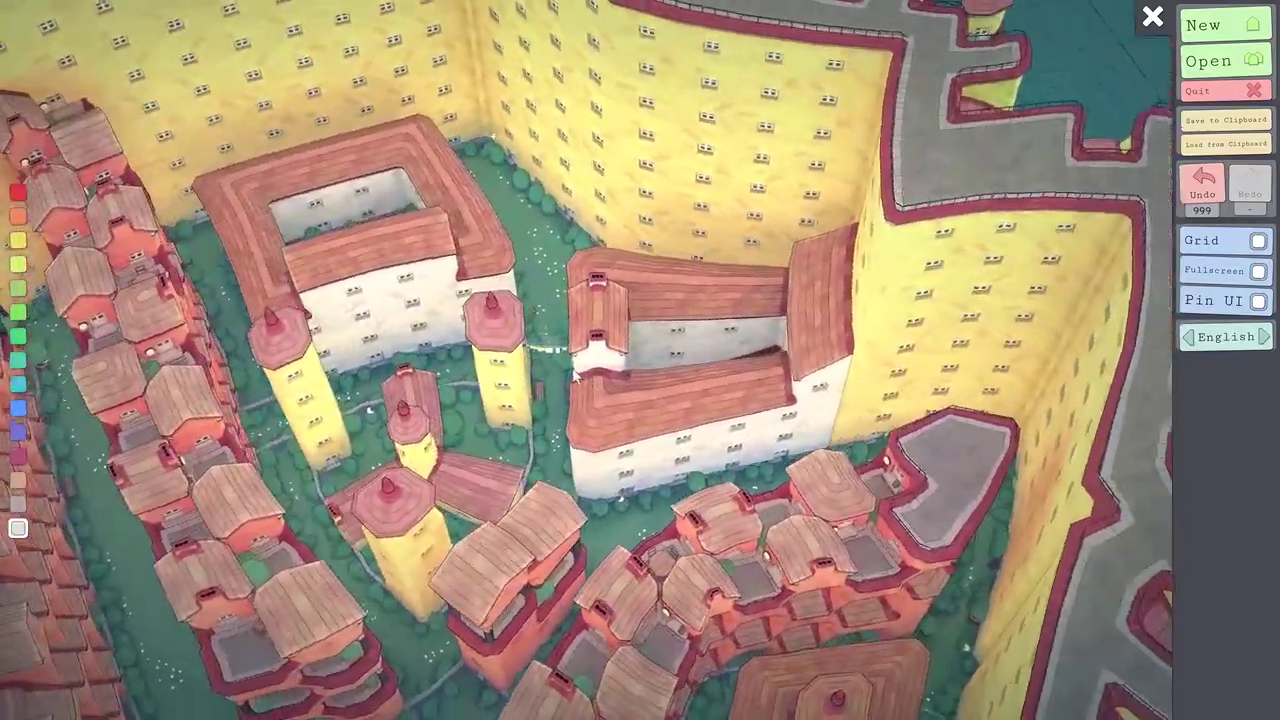
pyautogui.scroll(-3, 575, 377)
pyautogui.scroll(8, 550, 365)
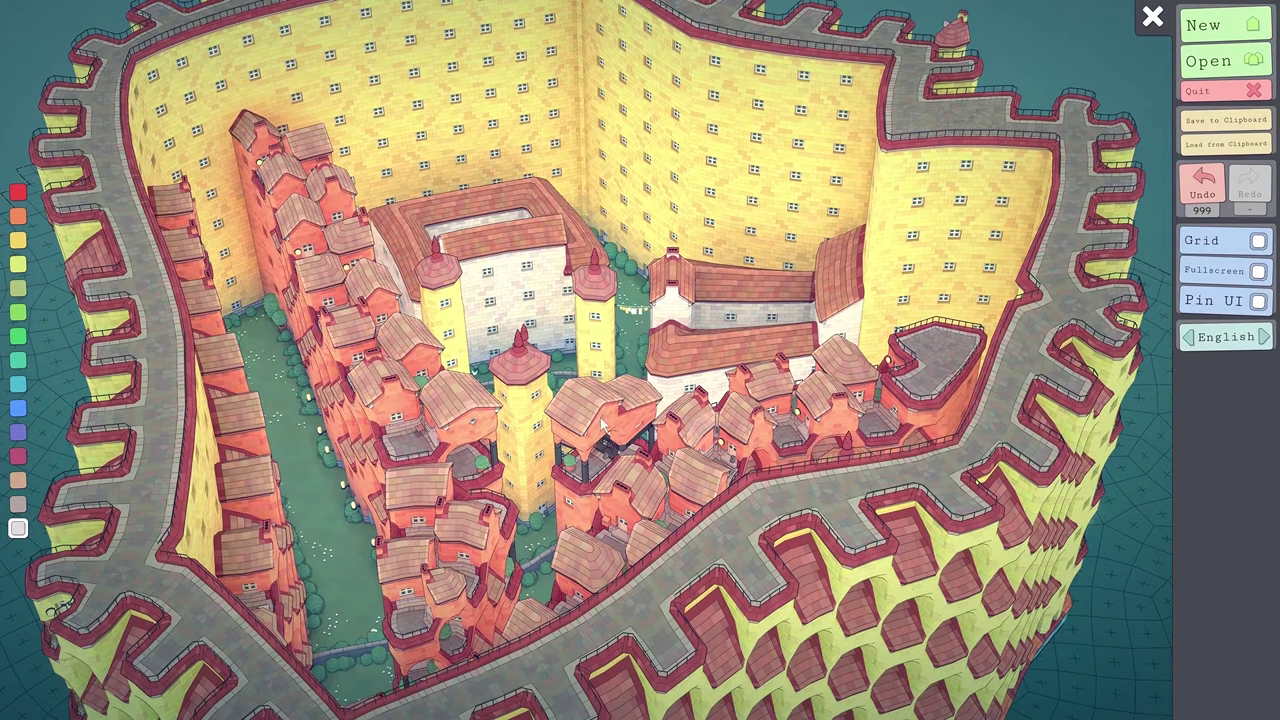
pyautogui.moveTo(595, 379); pyautogui.dragTo(400, 80)
# - Cover the whole walled garden with yellow blocks at wall height, closing it under a flat top
pyautogui.click(363, 86)
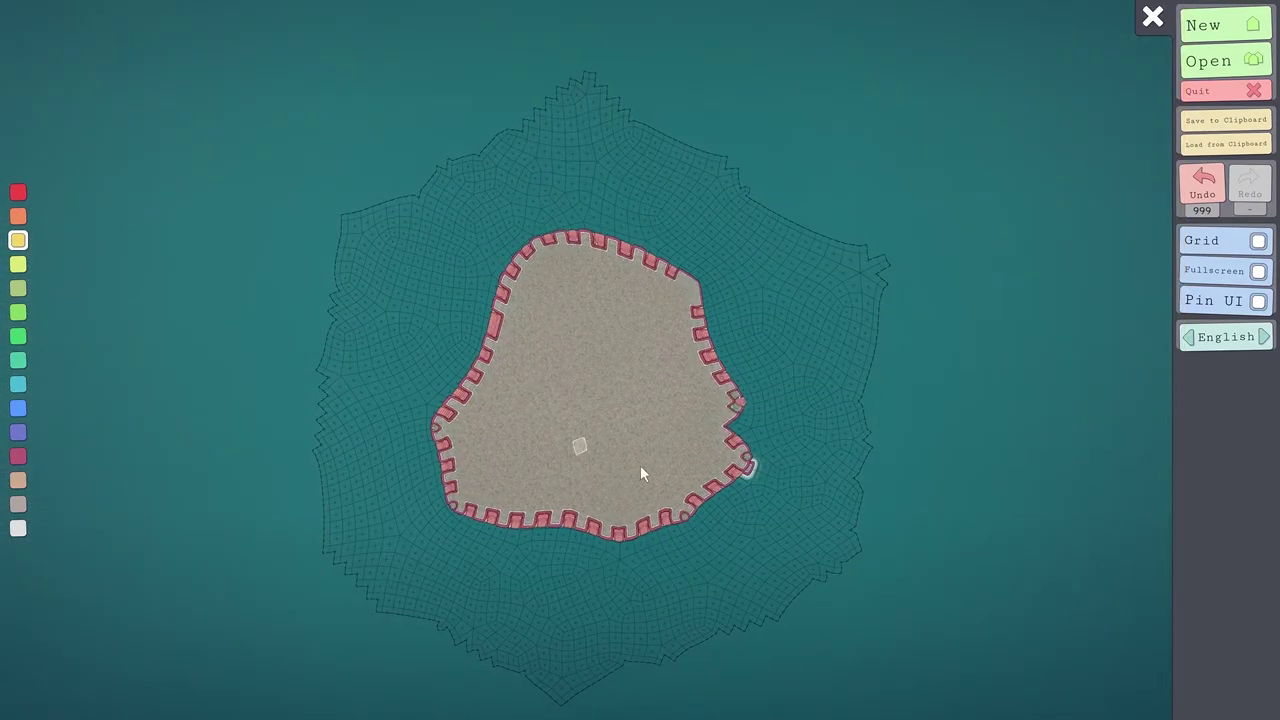
pyautogui.moveTo(640, 466); pyautogui.dragTo(322, 264)
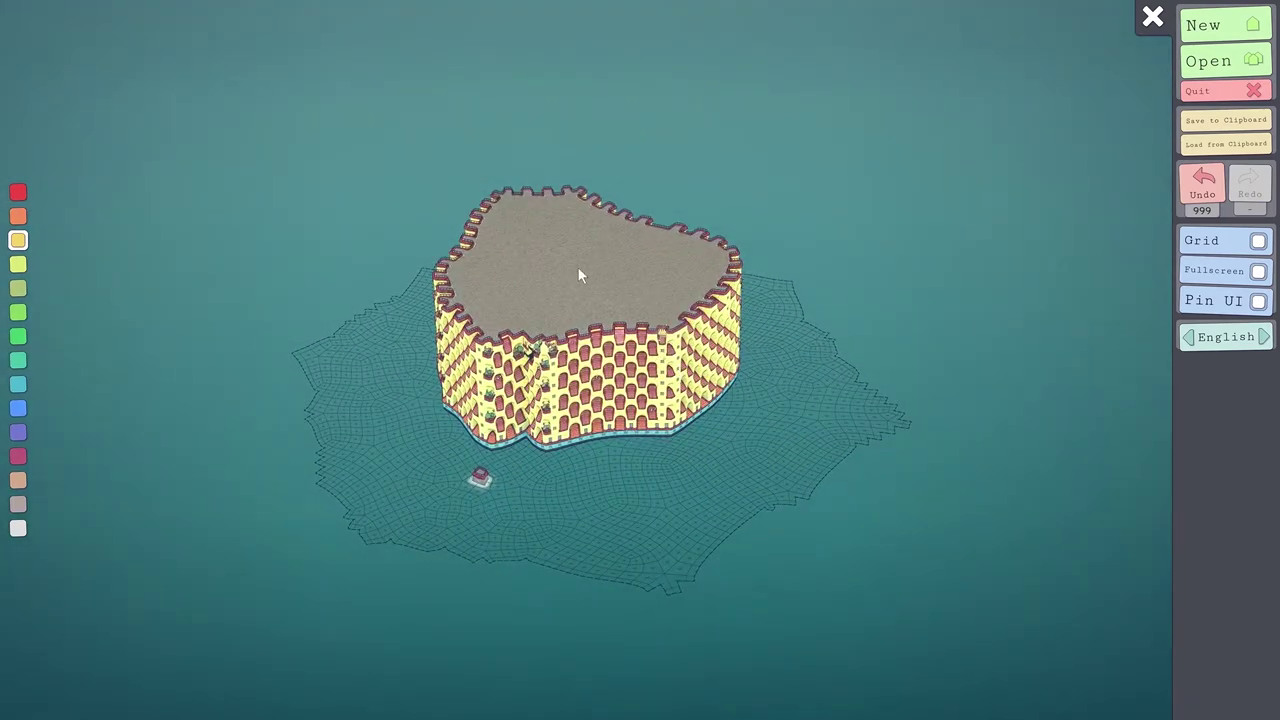
pyautogui.moveTo(572, 253); pyautogui.dragTo(634, 492)
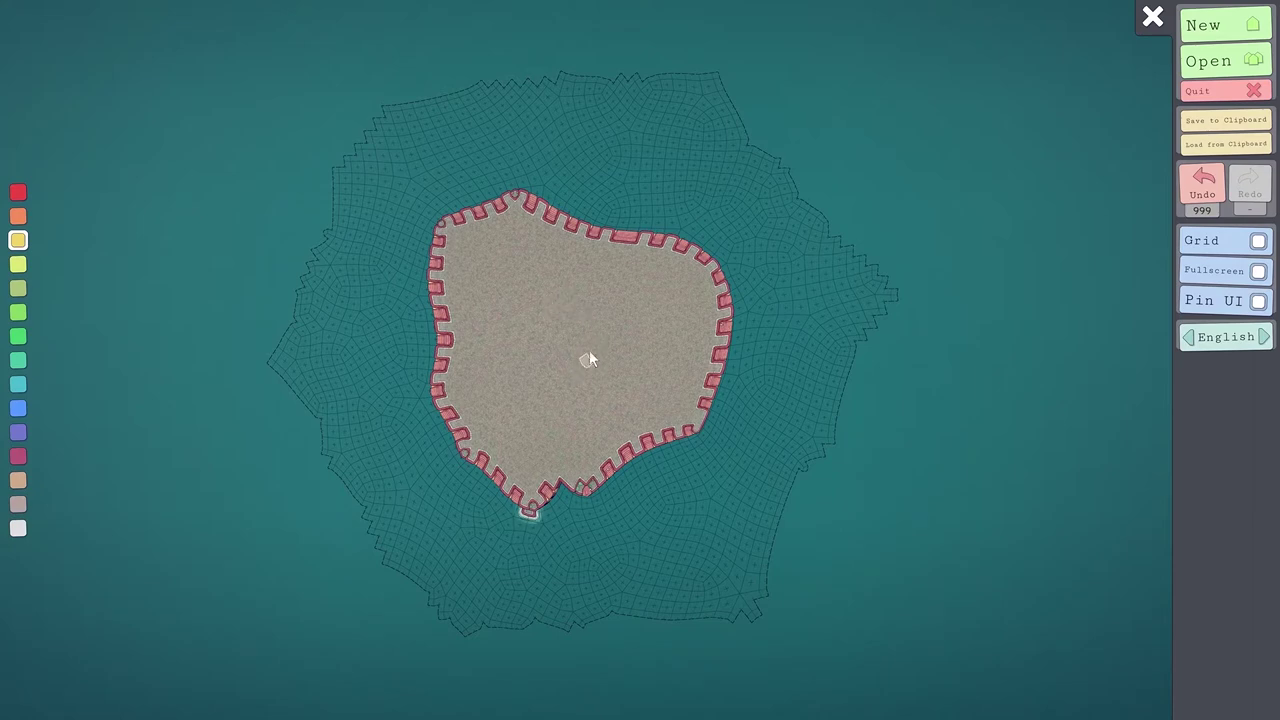
# - Build a triangular yellow walled garden on the flat top, with a three-winged building, three turrets and a row of houses along one wall
pyautogui.scroll(5, 580, 343)
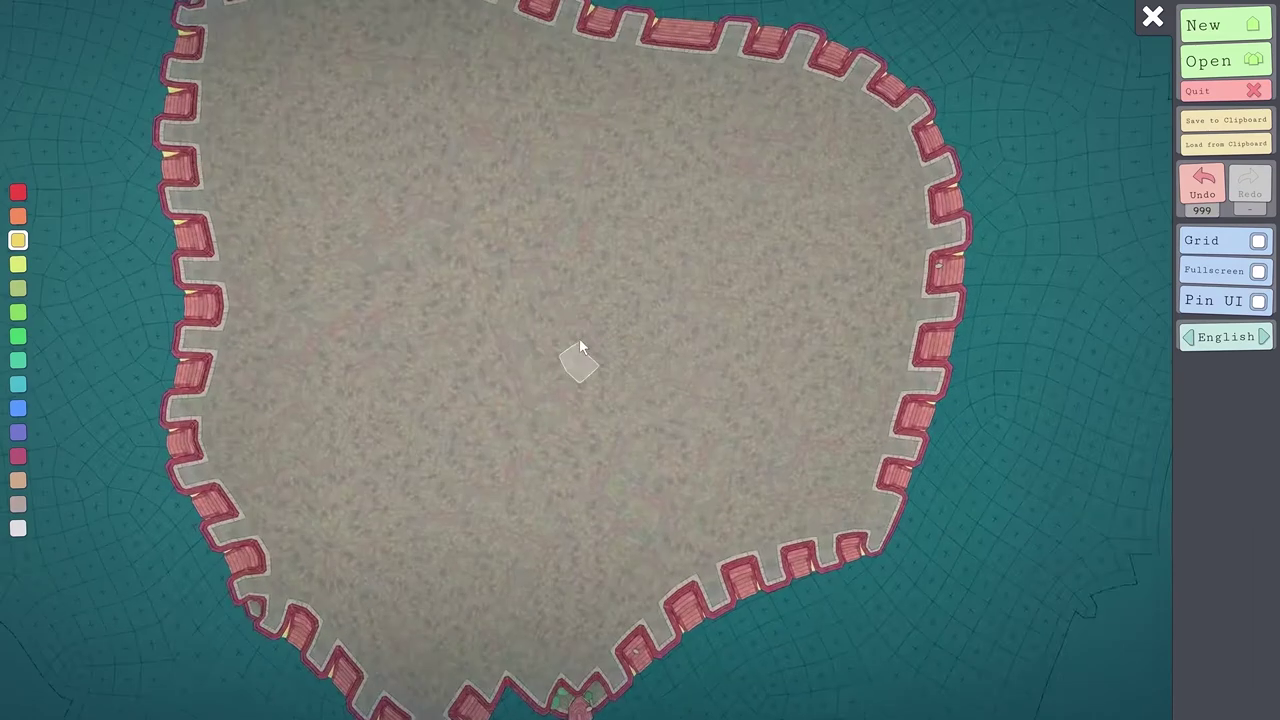
pyautogui.moveTo(584, 245); pyautogui.dragTo(596, 350)
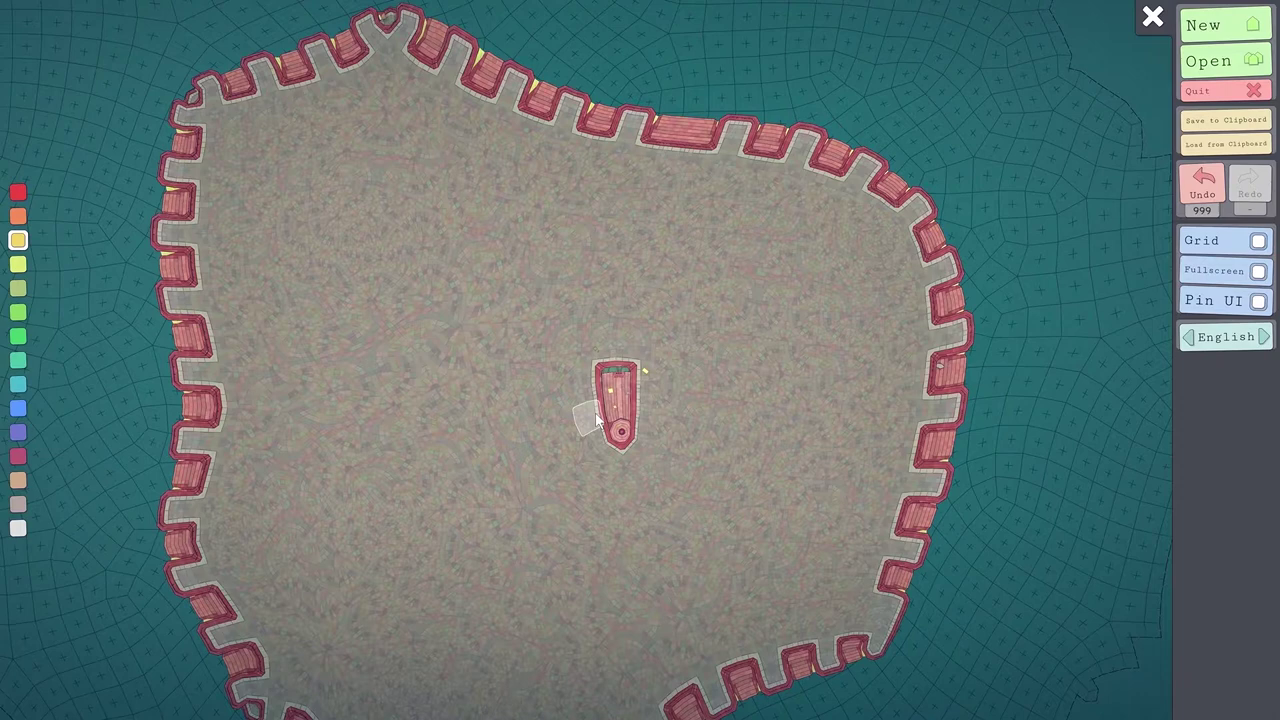
pyautogui.click(595, 412)
pyautogui.click(604, 439)
pyautogui.click(631, 450)
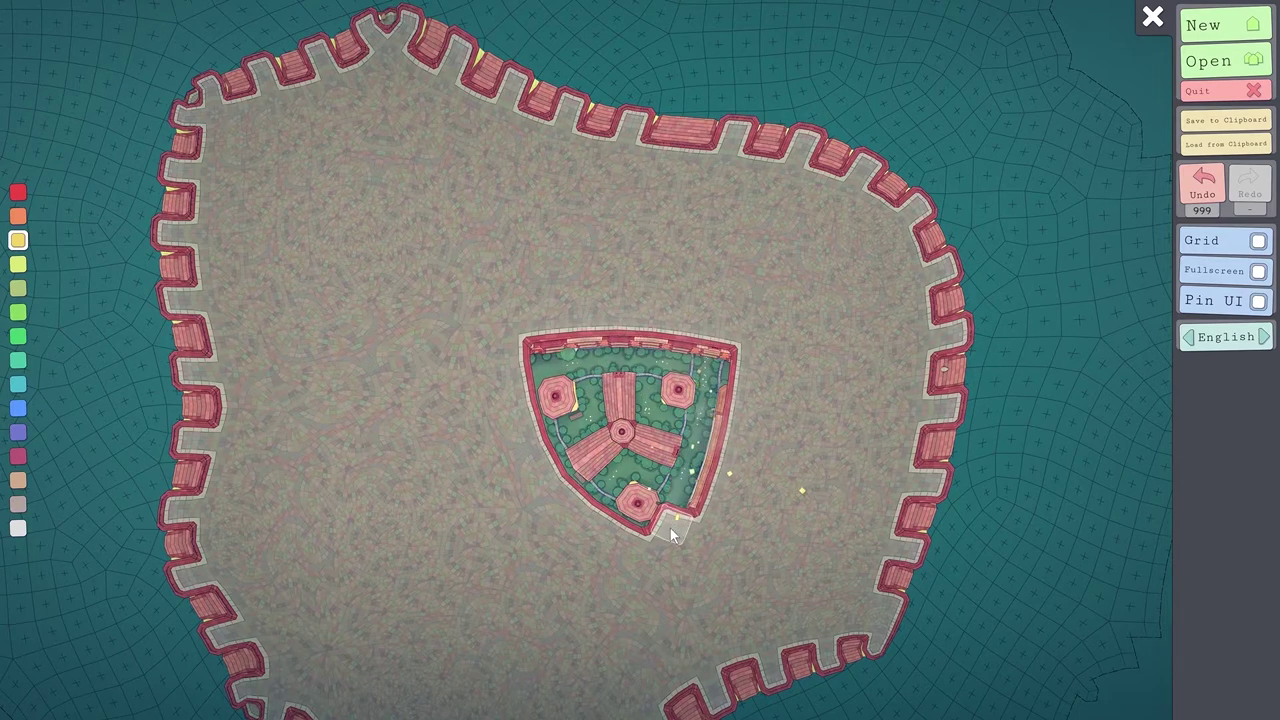
pyautogui.click(648, 559)
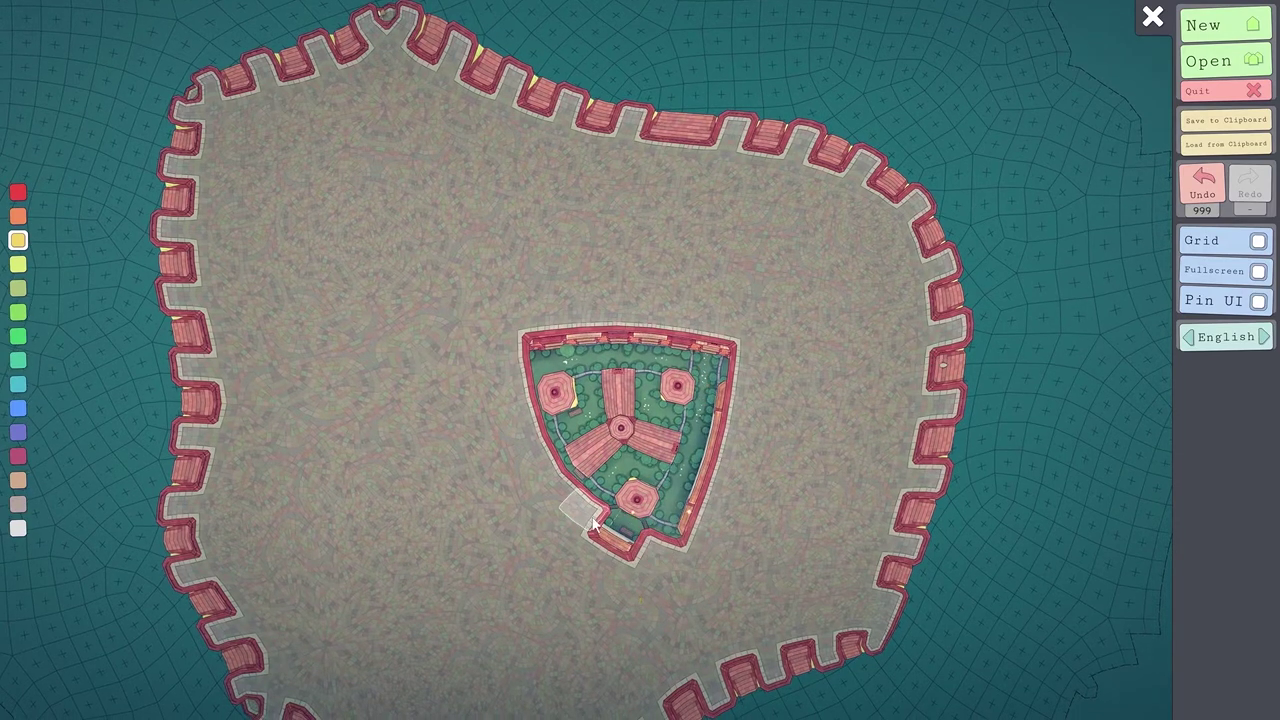
pyautogui.click(528, 431)
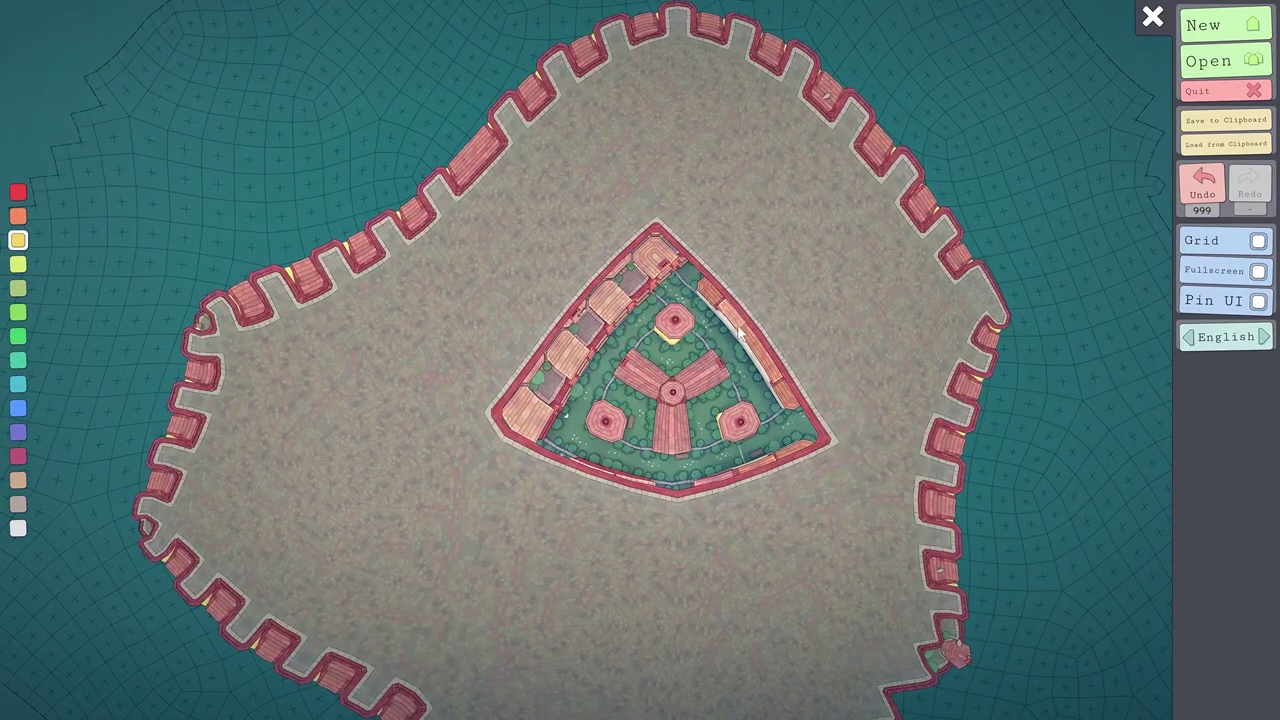
# - Raise the garden's three turrets into tall yellow towers and build long roofed gatehouses across openings in its wall
pyautogui.moveTo(738, 328); pyautogui.dragTo(617, 324)
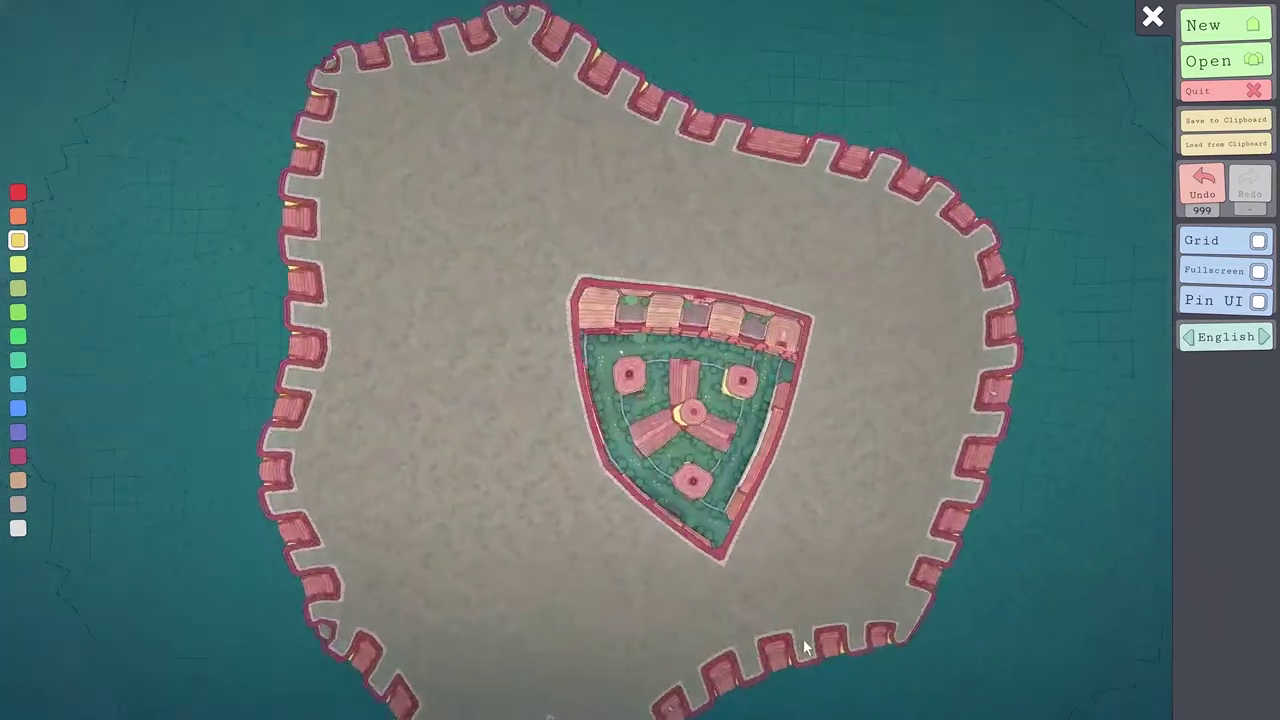
pyautogui.moveTo(730, 457); pyautogui.dragTo(655, 444)
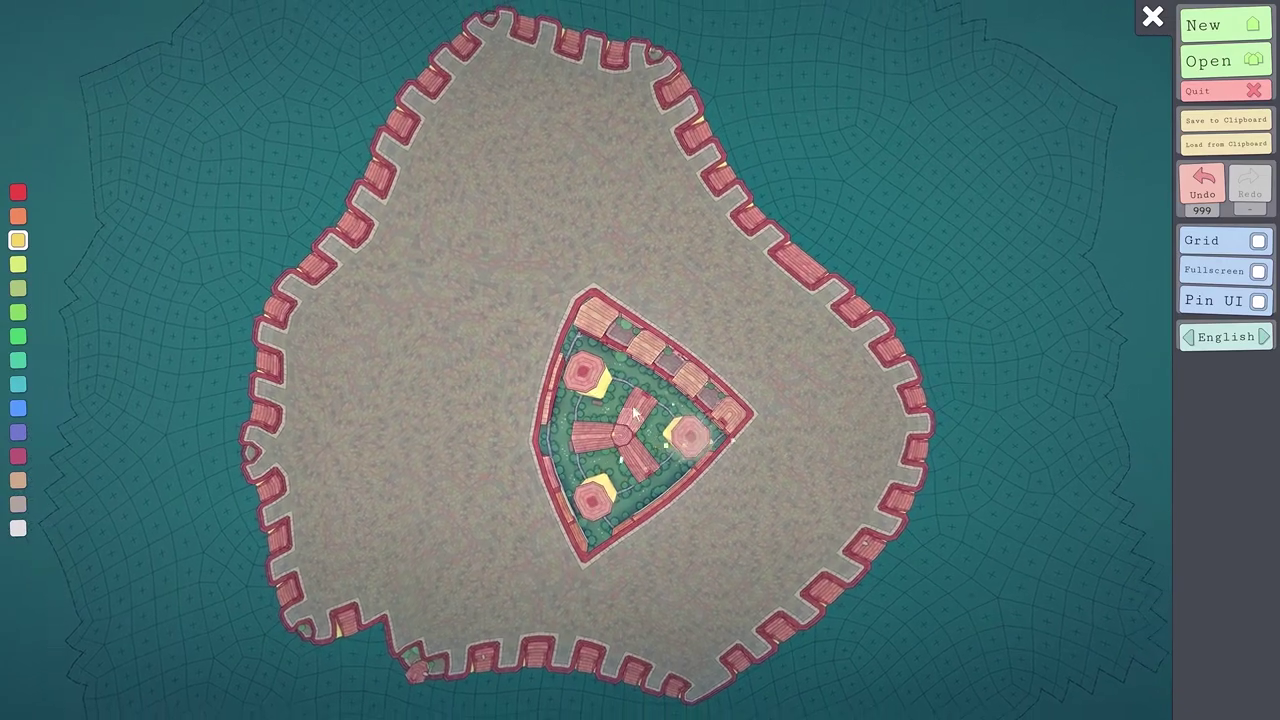
pyautogui.moveTo(705, 457); pyautogui.dragTo(655, 437)
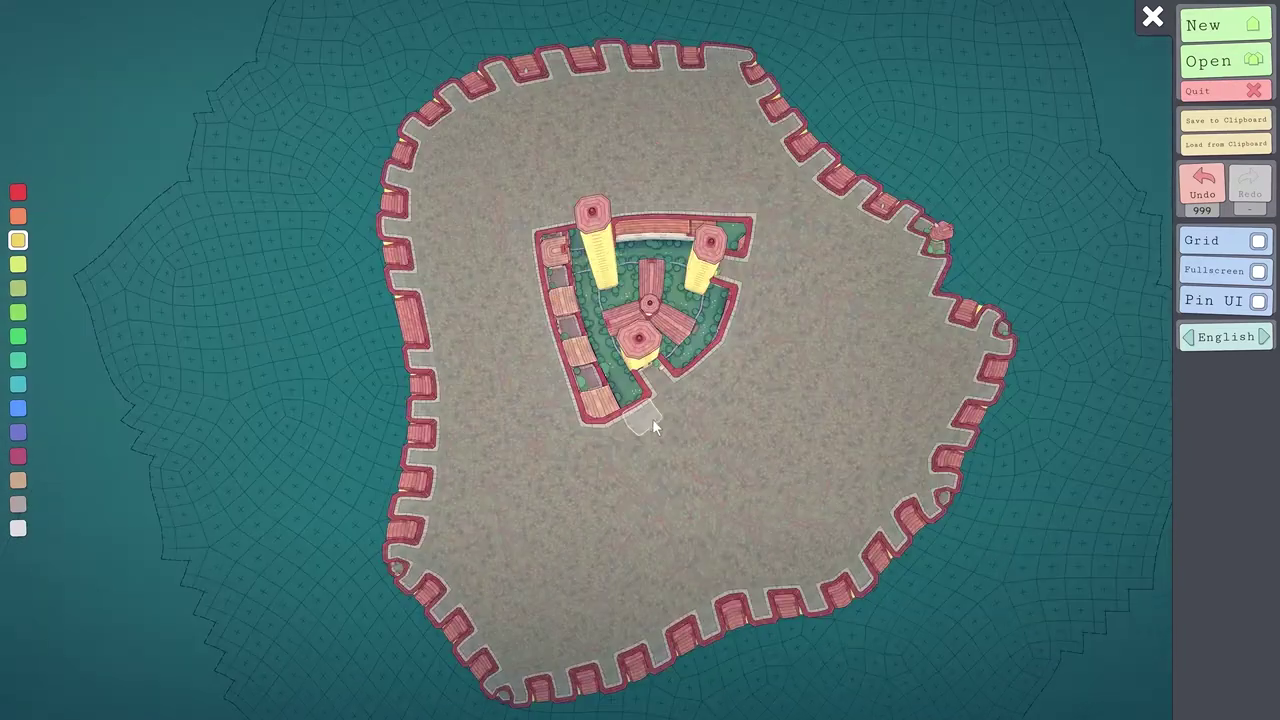
pyautogui.click(638, 424)
pyautogui.click(695, 397)
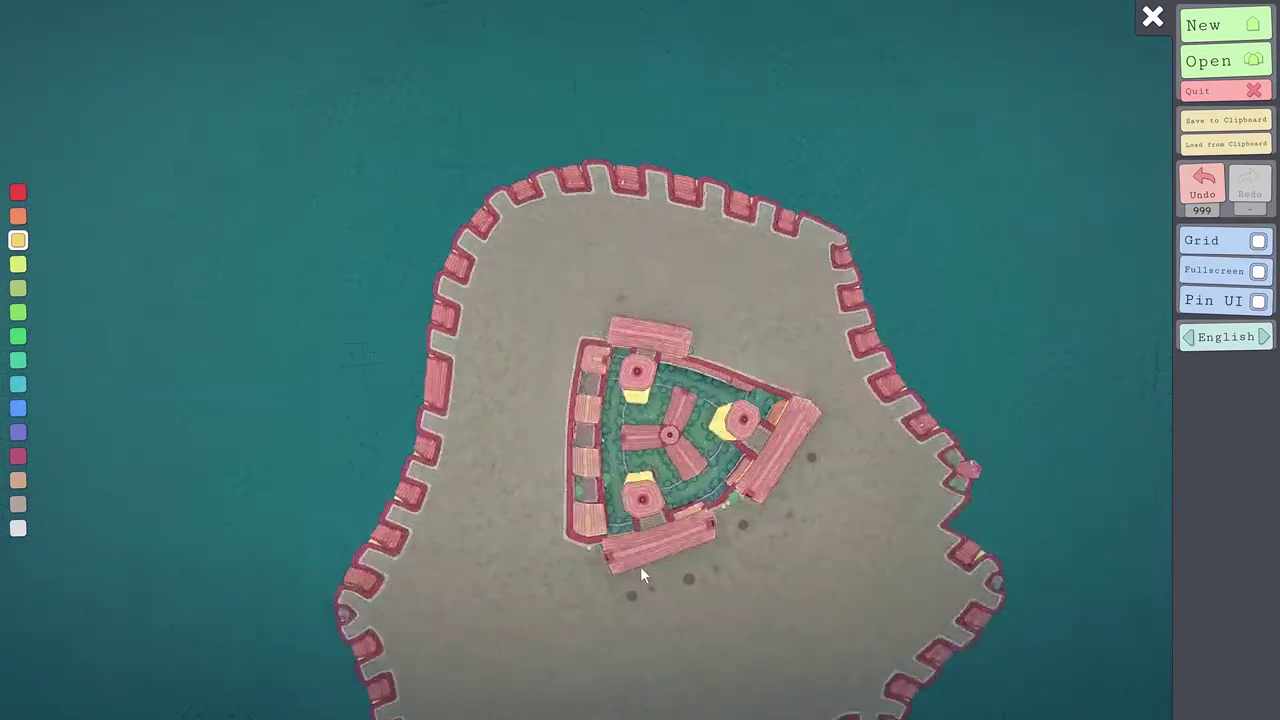
# - Replace the row of houses along the garden wall with a plain wall and a long roofed gatehouse at its end
pyautogui.moveTo(689, 573); pyautogui.dragTo(604, 344)
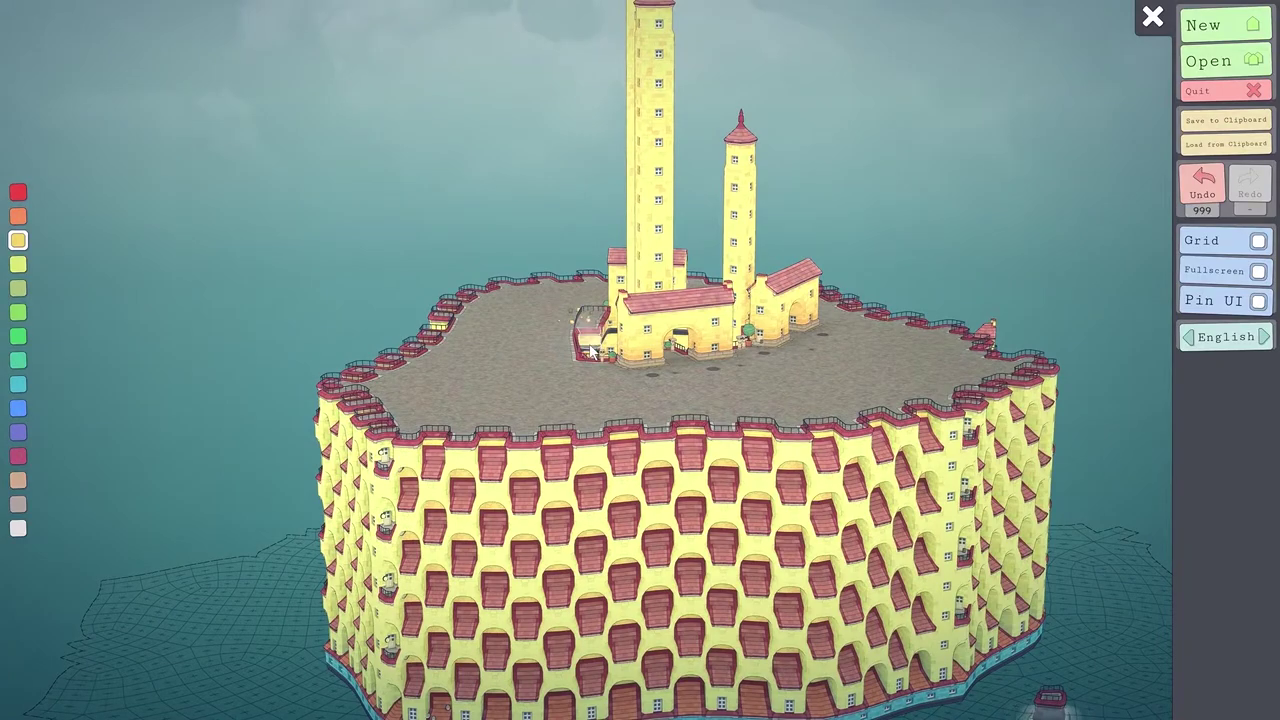
pyautogui.moveTo(590, 352); pyautogui.dragTo(801, 567)
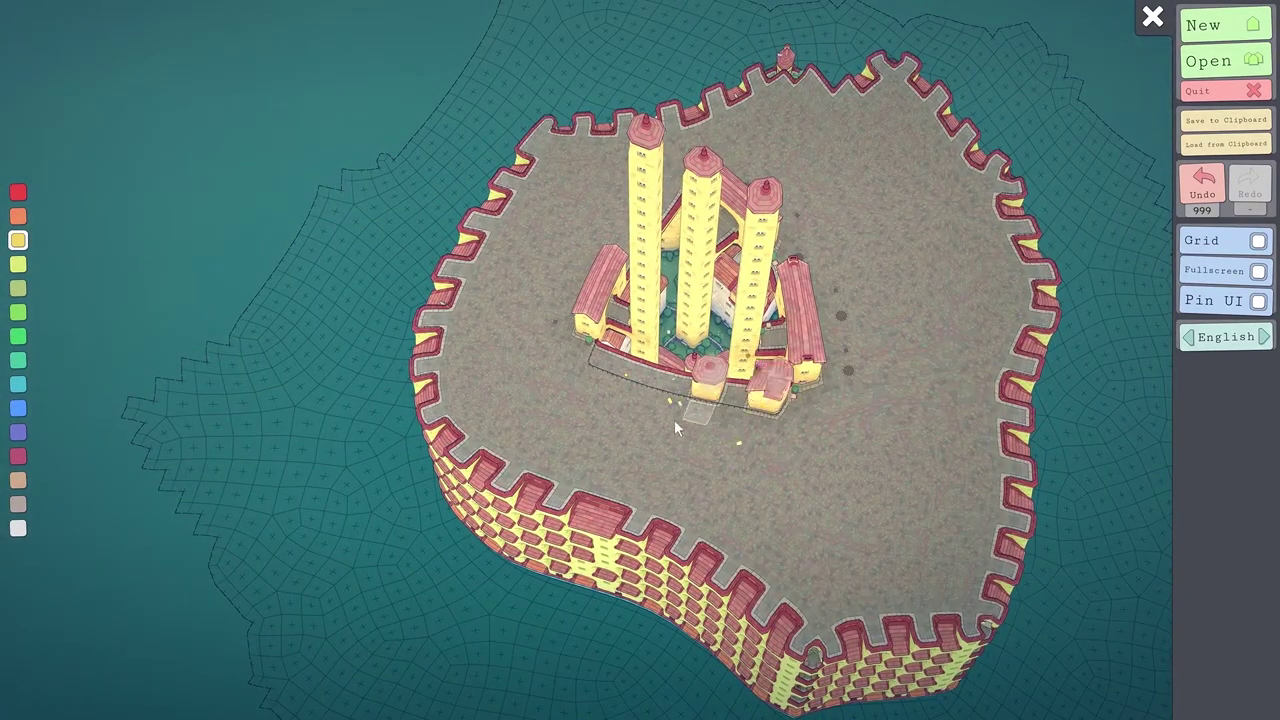
pyautogui.moveTo(678, 424); pyautogui.dragTo(797, 420)
pyautogui.click(750, 500)
pyautogui.click(798, 411)
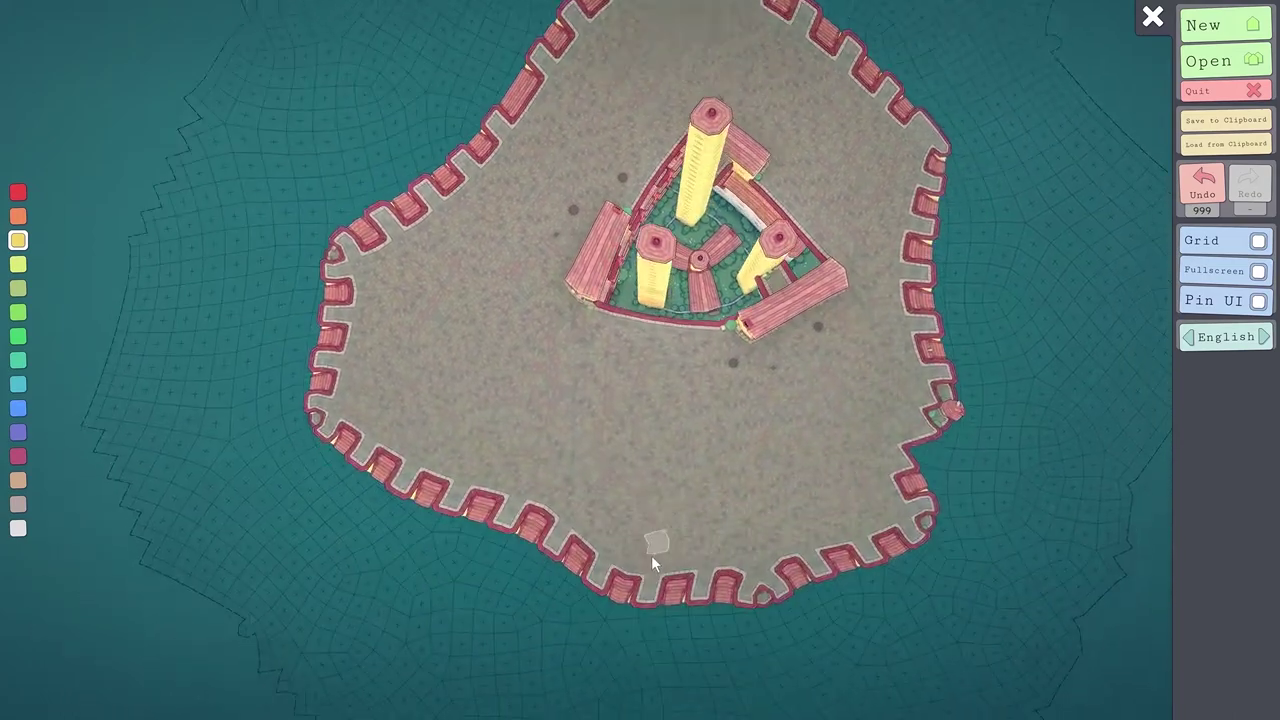
# - Examine the walled garden, its towers and the empty paved area around them from several angles
pyautogui.moveTo(647, 563); pyautogui.dragTo(745, 378)
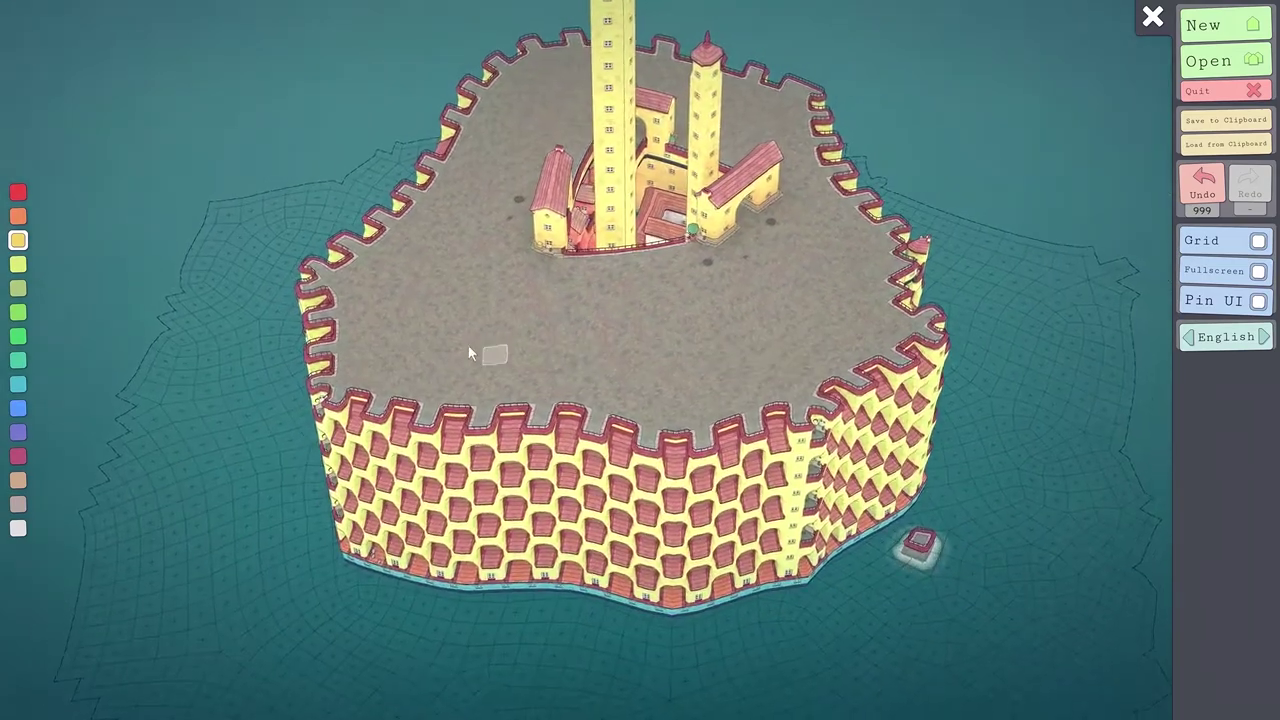
pyautogui.moveTo(590, 296); pyautogui.dragTo(597, 470)
pyautogui.press('a')
pyautogui.press('w')
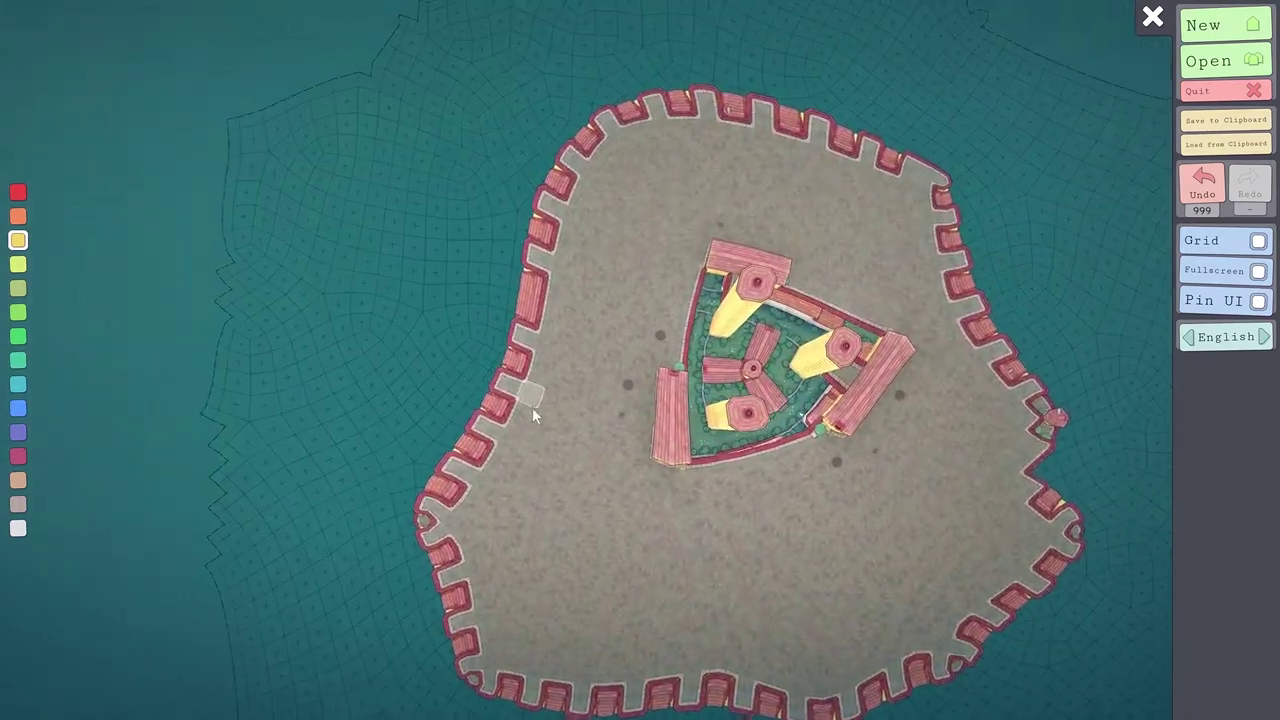
pyautogui.press('w')
pyautogui.press('w')
pyautogui.press('s')
pyautogui.press('a')
pyautogui.press('s')
pyautogui.press('d')
pyautogui.press('s')
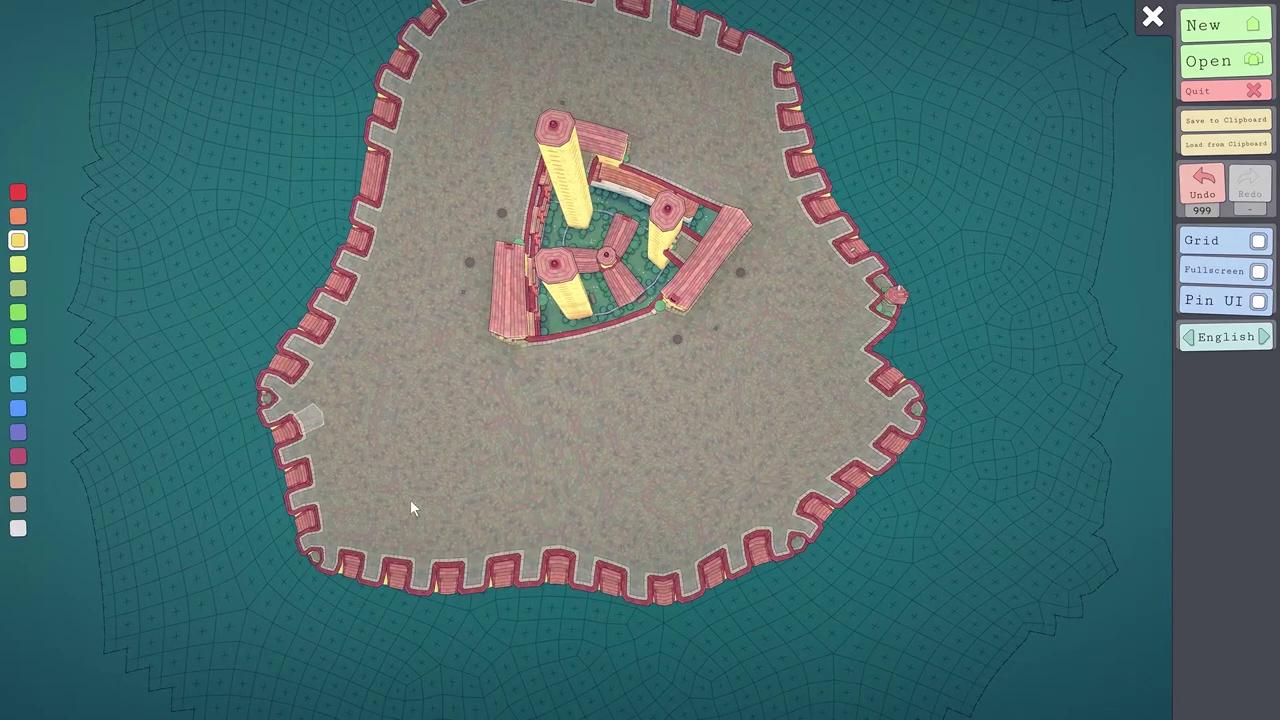
# - Build the first small yellow houses near the outer wall, on the open paving beside the walled garden
pyautogui.moveTo(454, 527); pyautogui.dragTo(496, 590)
pyautogui.press('a')
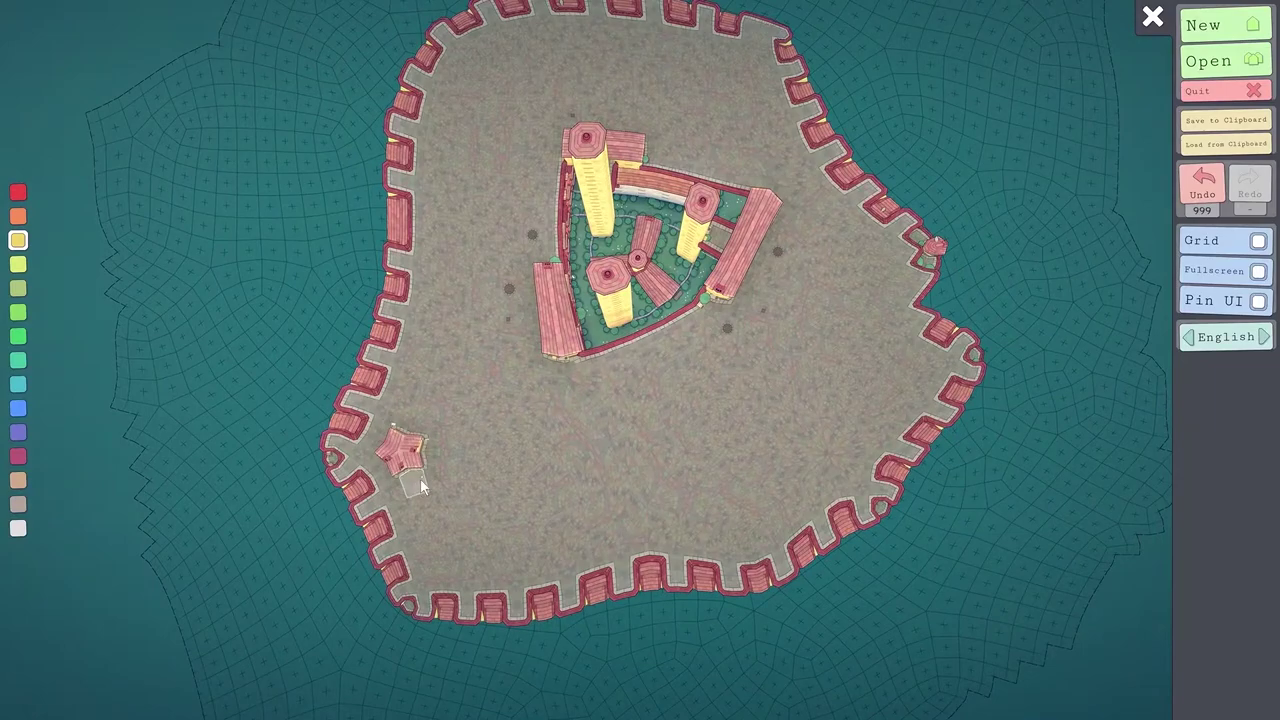
pyautogui.moveTo(461, 459); pyautogui.dragTo(248, 300)
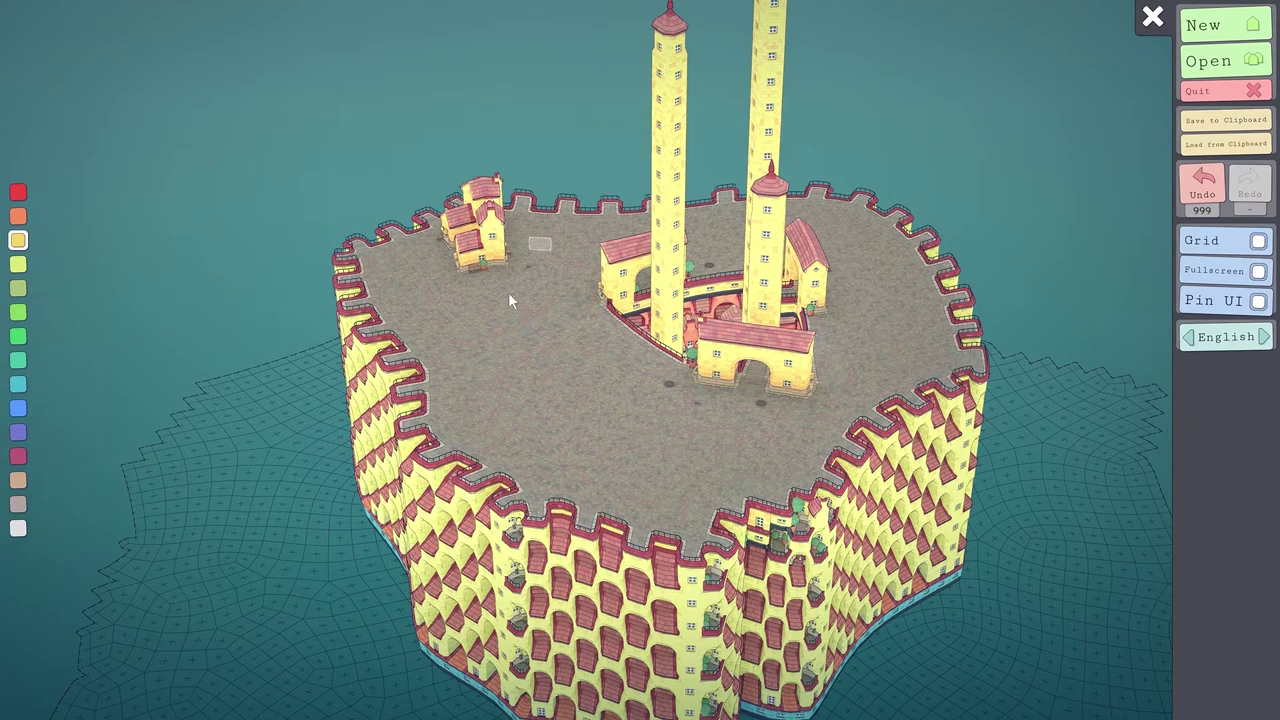
pyautogui.moveTo(545, 311); pyautogui.dragTo(446, 365)
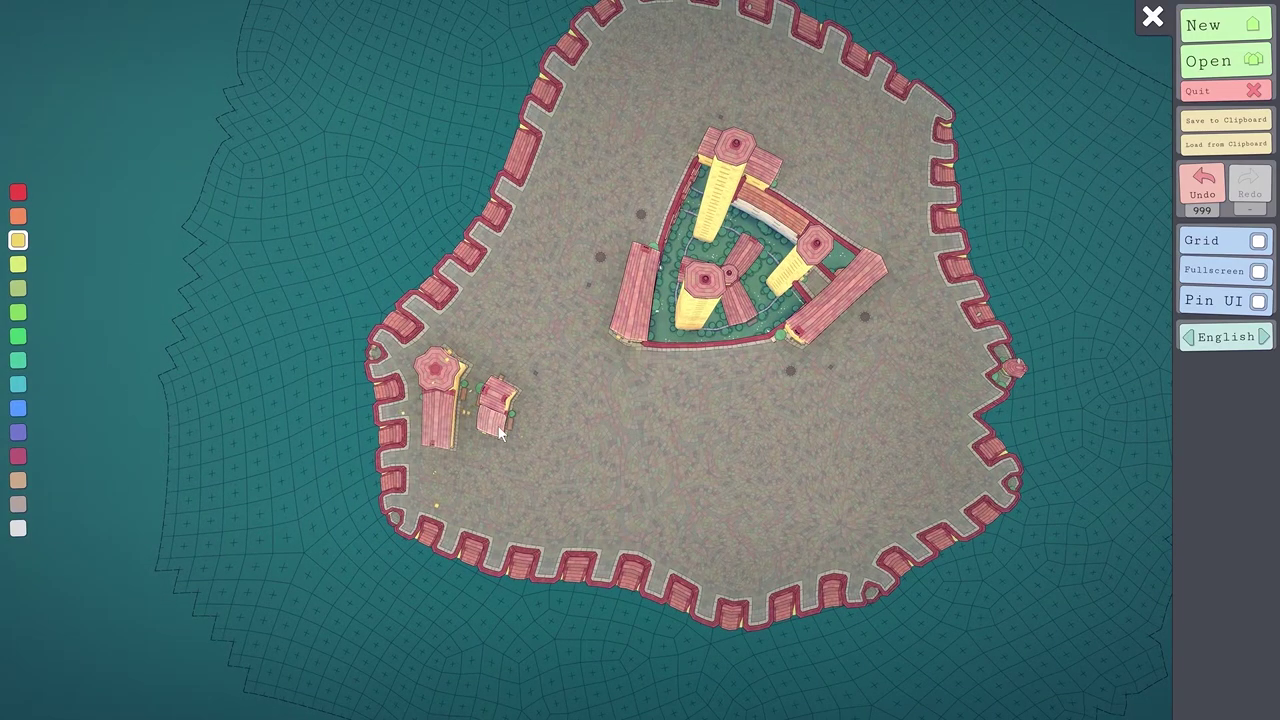
# - Build rows of small gabled yellow houses with lanes between them, filling the area between the walled garden and the outer wall
pyautogui.moveTo(531, 452); pyautogui.dragTo(561, 420)
pyautogui.click(581, 437)
pyautogui.click(550, 501)
pyautogui.moveTo(736, 359); pyautogui.dragTo(437, 408)
pyautogui.click(537, 418)
pyautogui.click(566, 435)
pyautogui.click(605, 418)
pyautogui.moveTo(700, 535); pyautogui.dragTo(605, 418)
pyautogui.moveTo(561, 466); pyautogui.dragTo(565, 399)
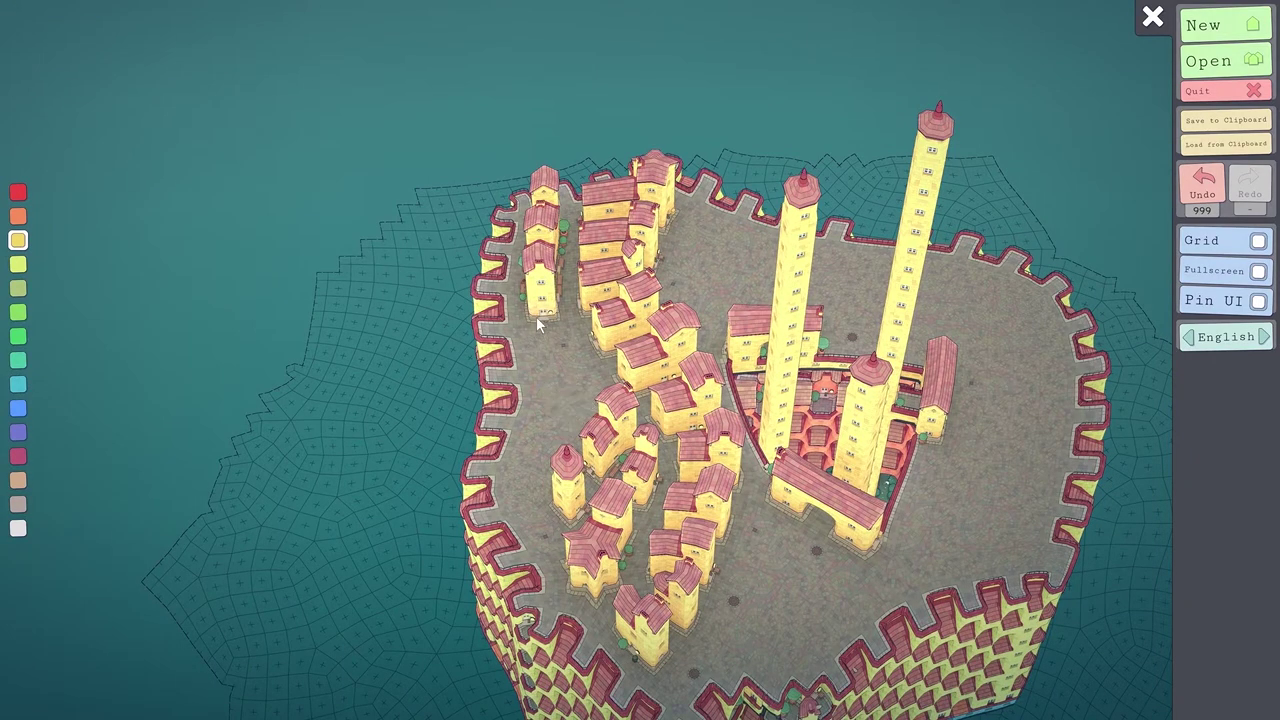
# - Build a band of pale yellow blocks along the outer wall behind the houses, starting at the corner
pyautogui.moveTo(565, 403); pyautogui.dragTo(747, 57)
pyautogui.scroll(-5, 820, 455)
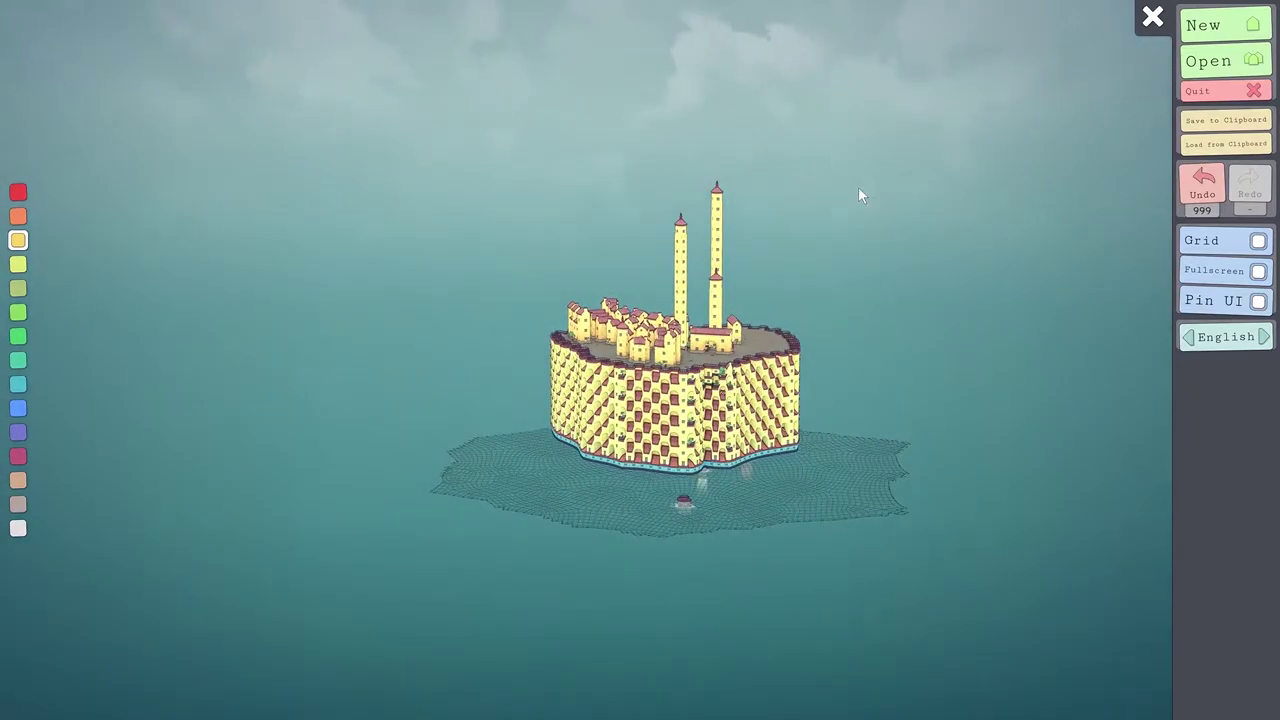
pyautogui.moveTo(634, 395); pyautogui.dragTo(600, 621)
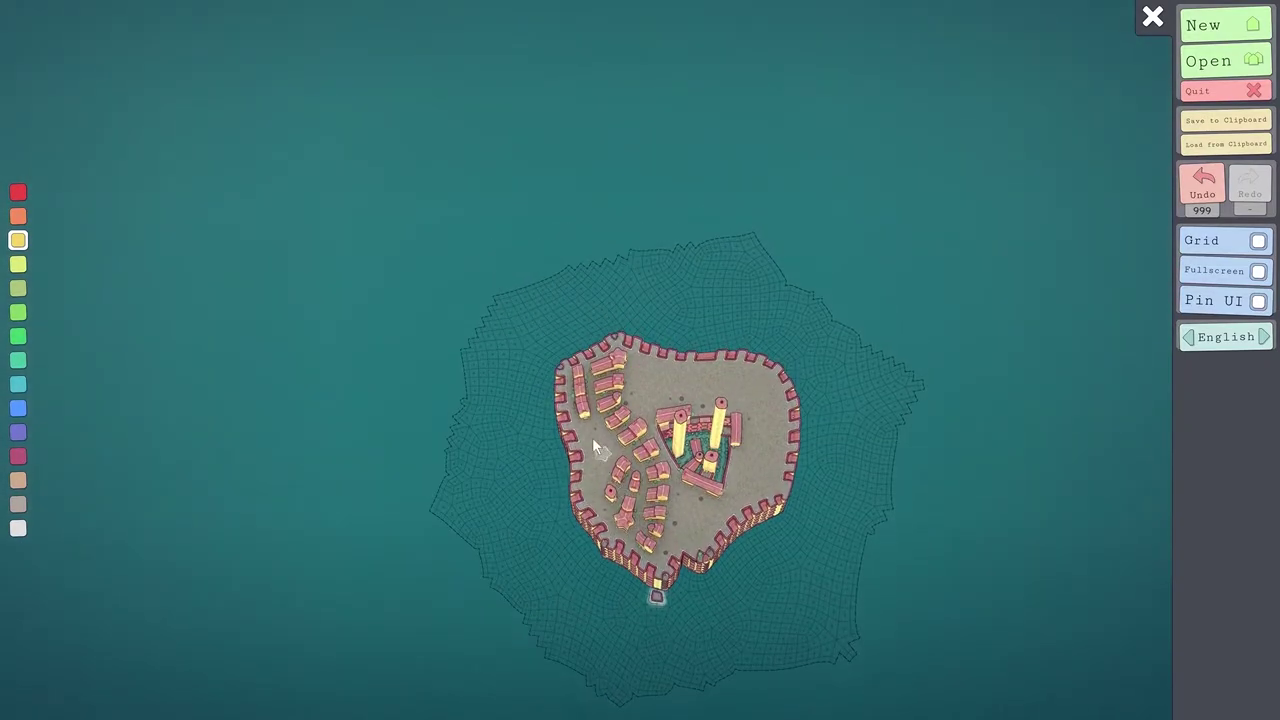
pyautogui.scroll(5, 590, 429)
pyautogui.scroll(2, 550, 426)
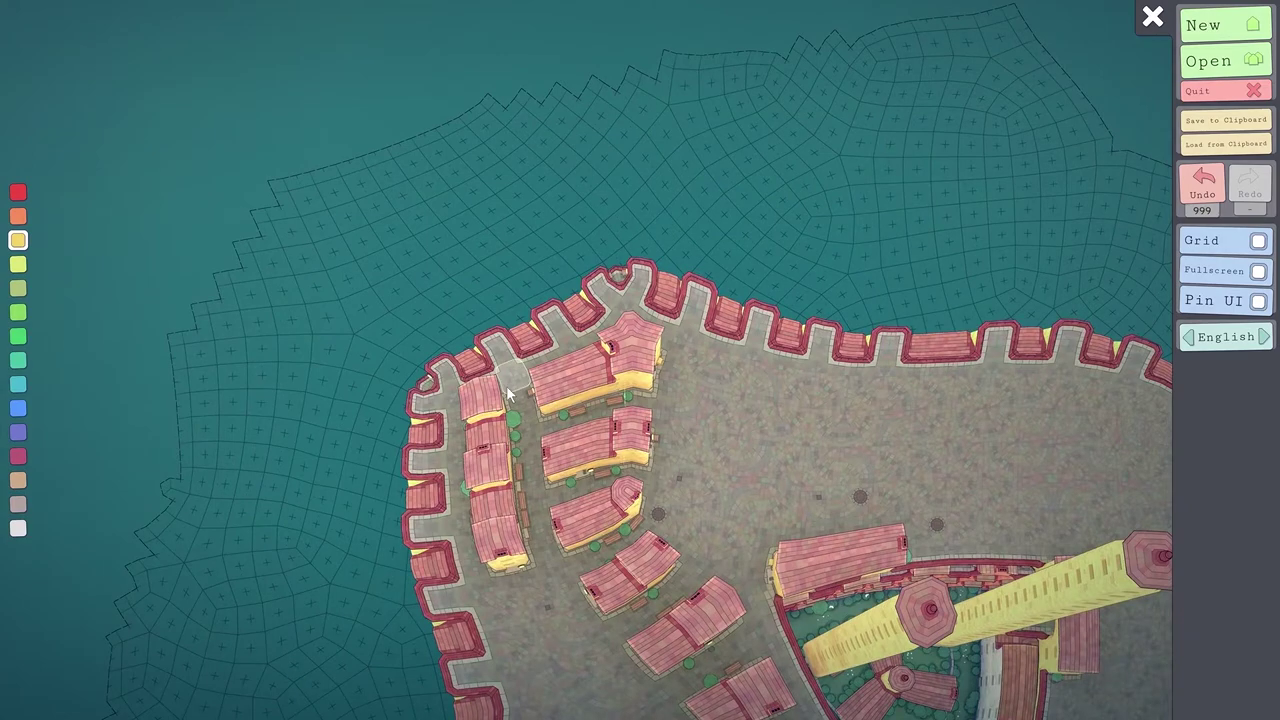
pyautogui.moveTo(186, 305); pyautogui.dragTo(415, 405)
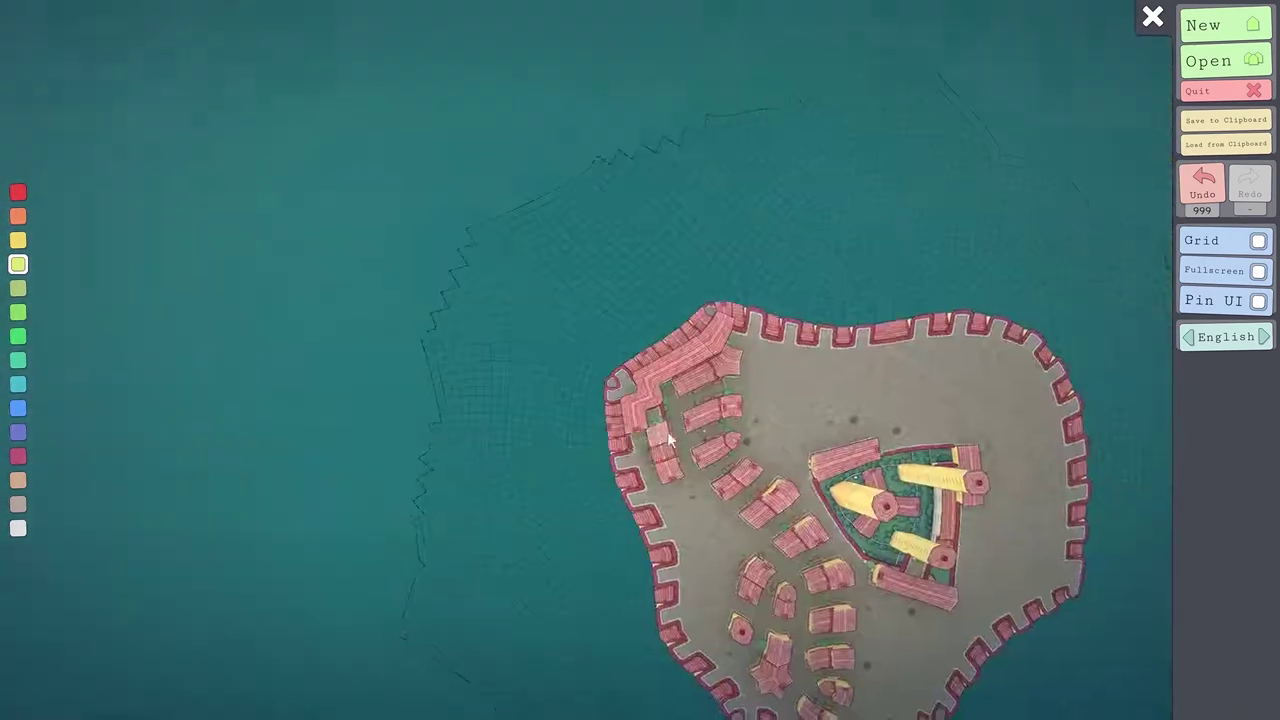
pyautogui.click(688, 464)
pyautogui.click(638, 447)
pyautogui.click(646, 478)
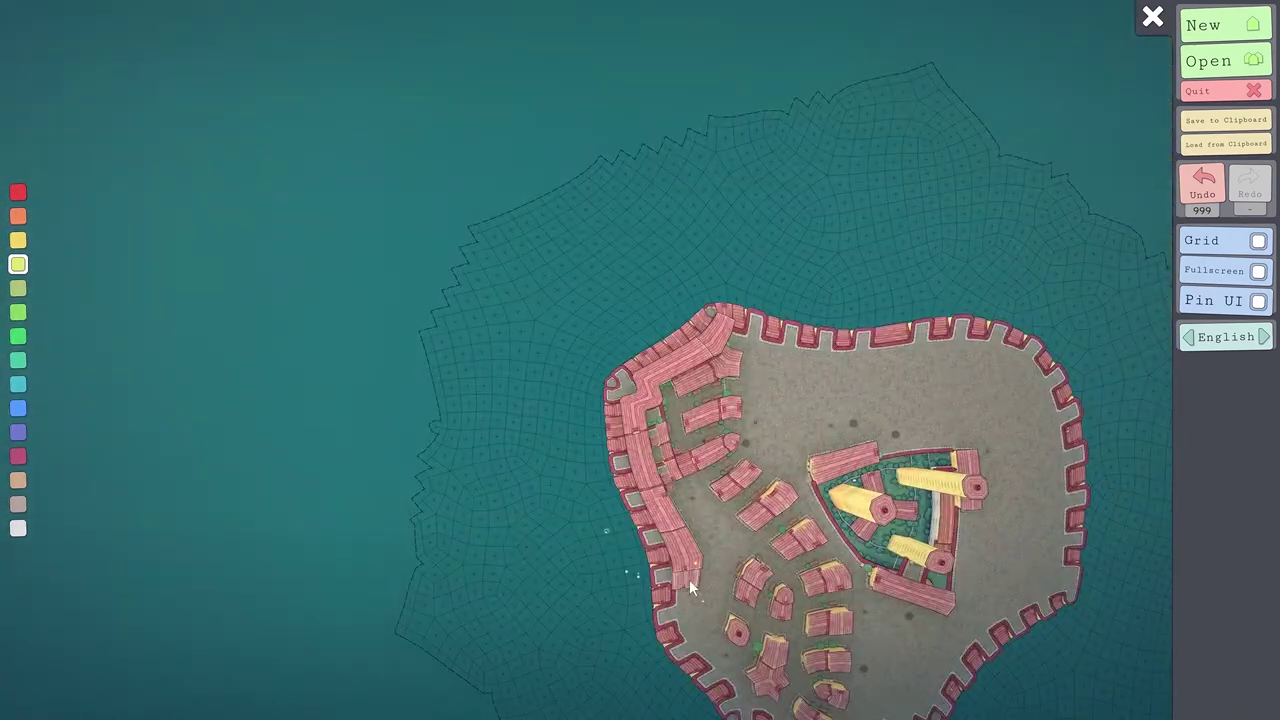
# - Extend the raised pale yellow wall past the lower corner and around the far side of the flat top
pyautogui.moveTo(725, 708); pyautogui.dragTo(663, 602)
pyautogui.click(597, 430)
pyautogui.click(607, 455)
pyautogui.click(625, 475)
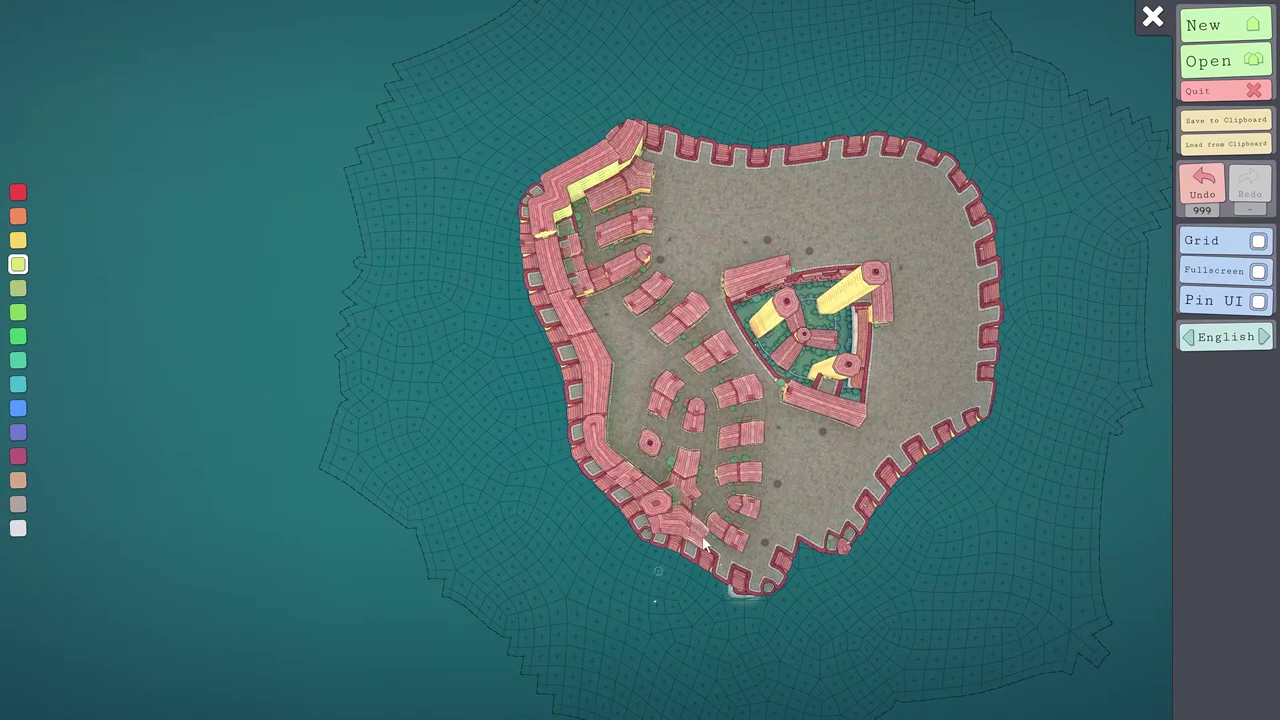
pyautogui.moveTo(674, 557); pyautogui.dragTo(498, 508)
pyautogui.click(498, 508)
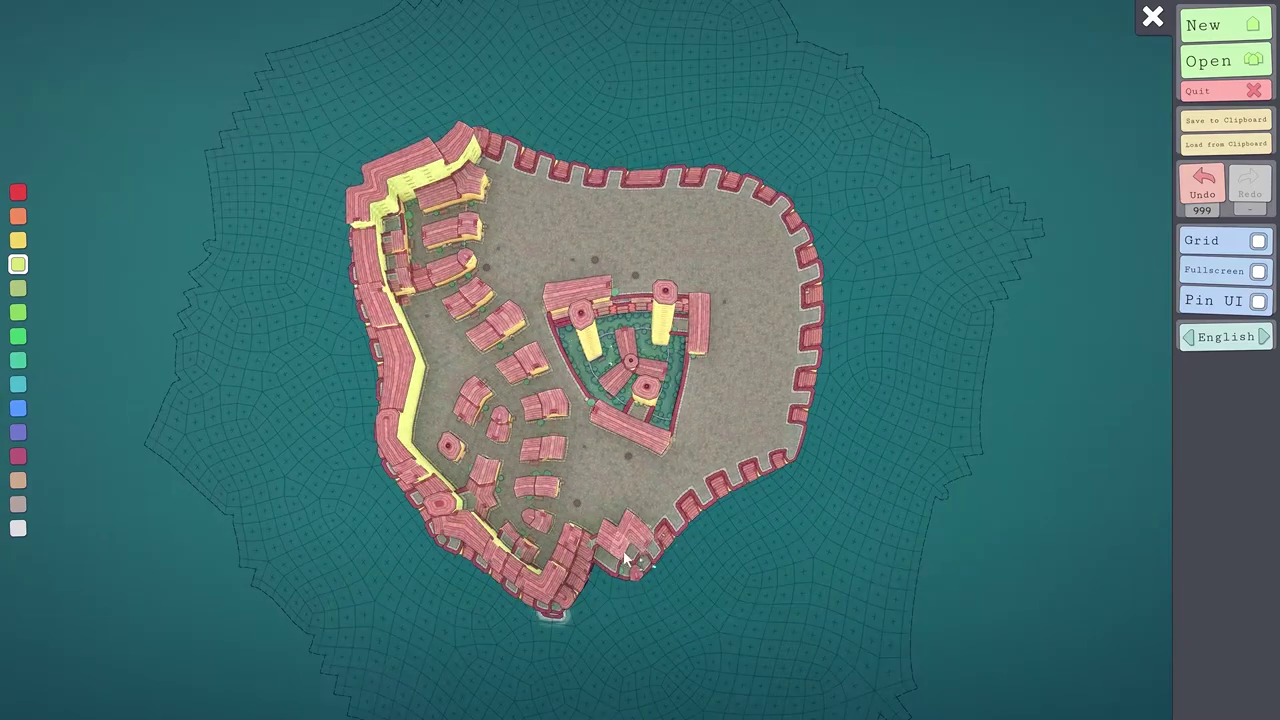
pyautogui.moveTo(670, 530); pyautogui.dragTo(667, 640)
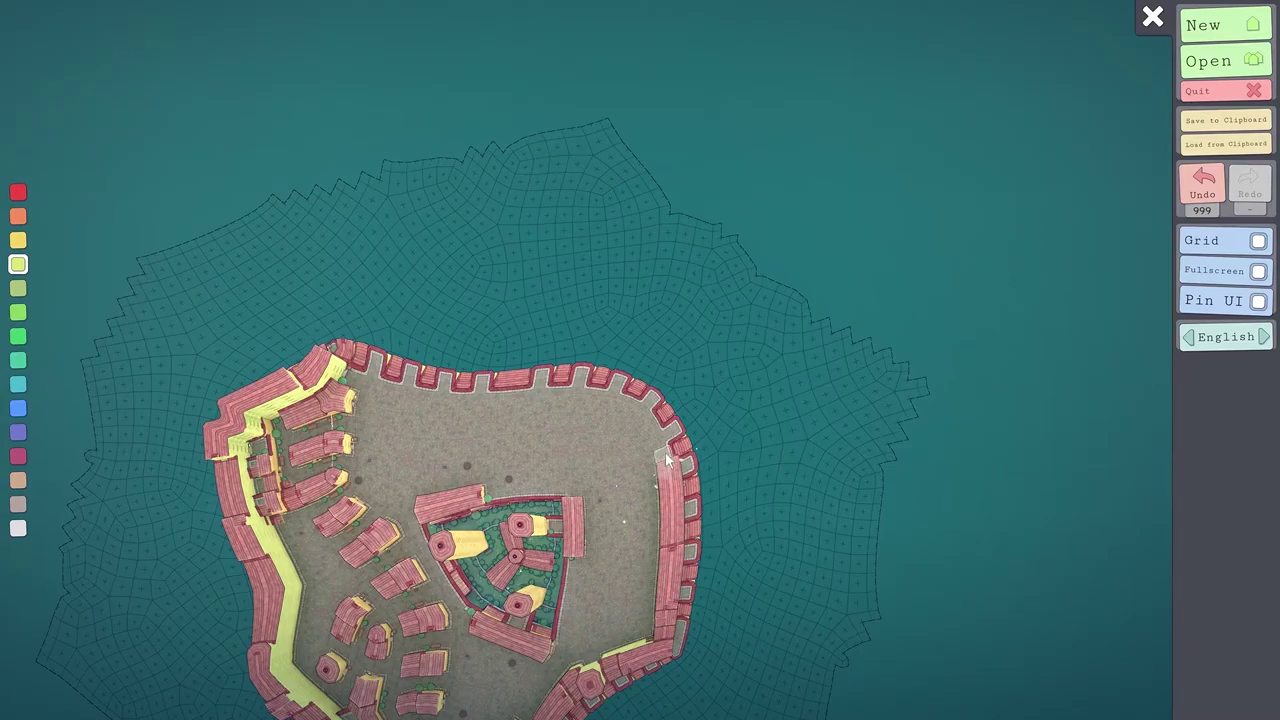
pyautogui.moveTo(649, 424); pyautogui.dragTo(622, 406)
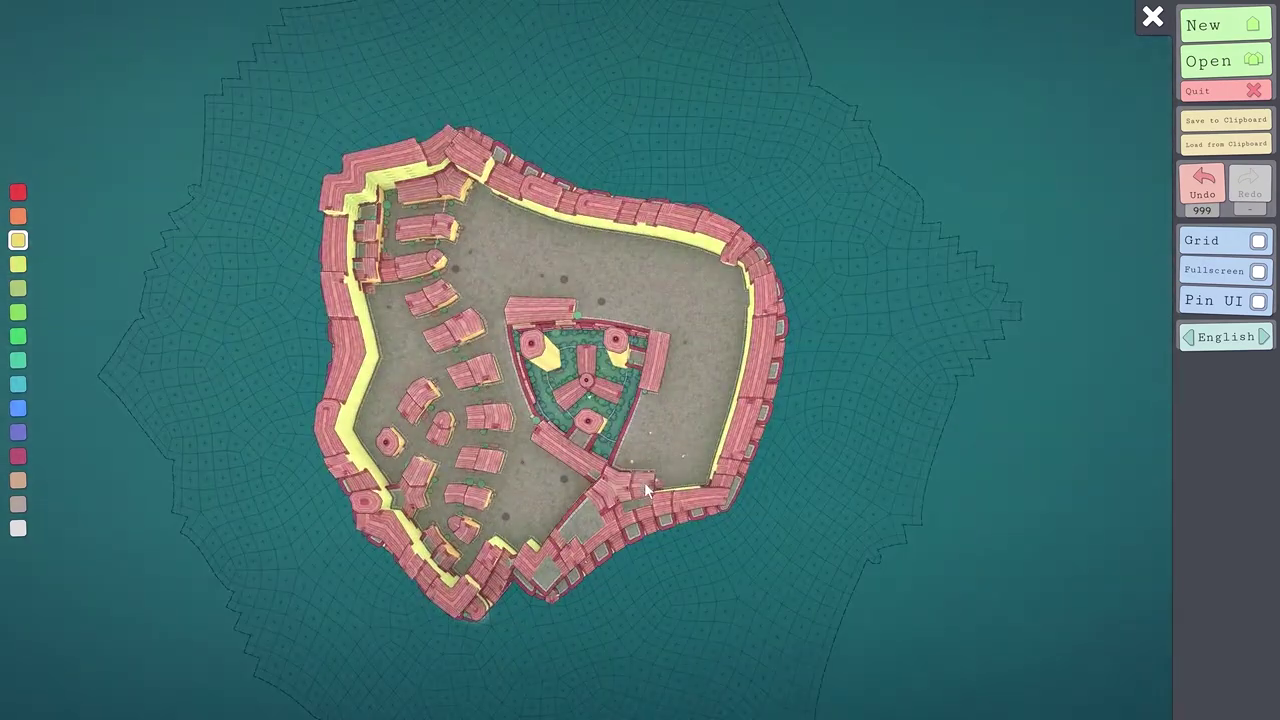
# - Add a layer of yellow blocks along the inside of the raised wall, around the side beyond the walled garden
pyautogui.click(674, 482)
pyautogui.click(696, 480)
pyautogui.moveTo(697, 484); pyautogui.dragTo(582, 484)
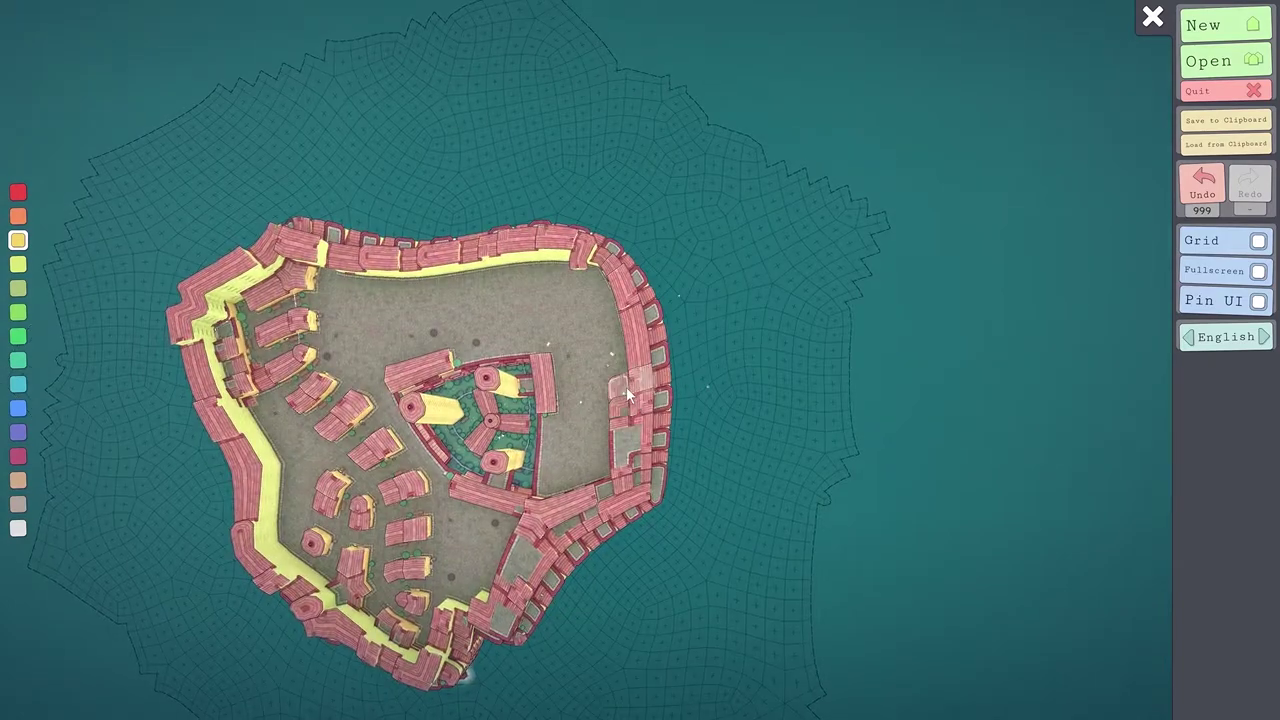
pyautogui.moveTo(588, 333); pyautogui.dragTo(681, 406)
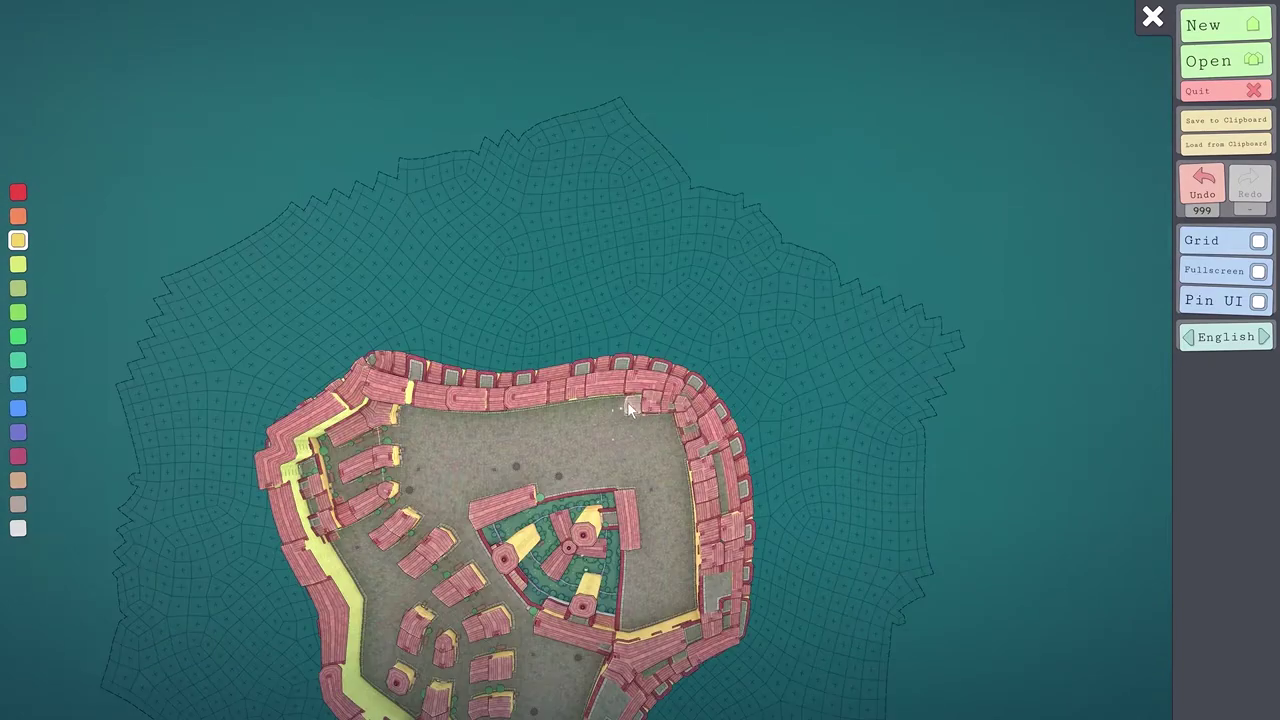
pyautogui.moveTo(594, 412); pyautogui.dragTo(688, 437)
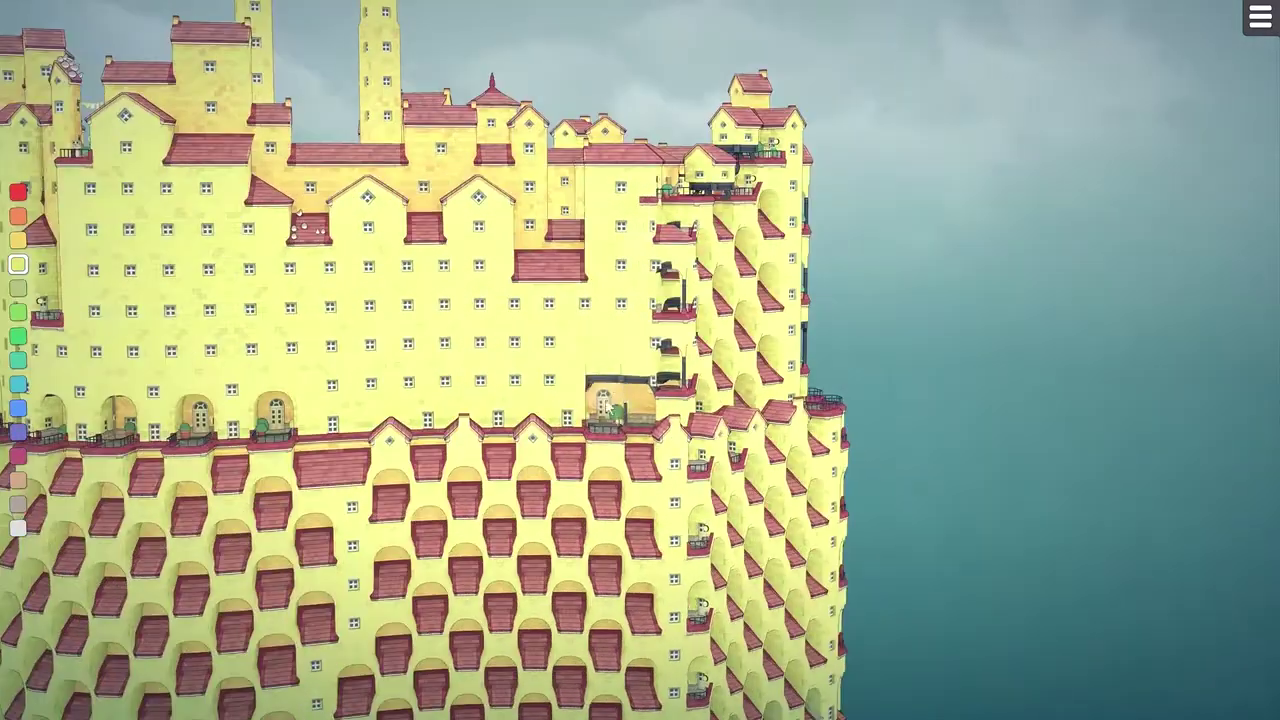
# - Remove alternating blocks from the smooth pale yellow stretch of the upper outer wall to continue its checkerboard of arched recesses
pyautogui.moveTo(645, 290); pyautogui.dragTo(385, 315)
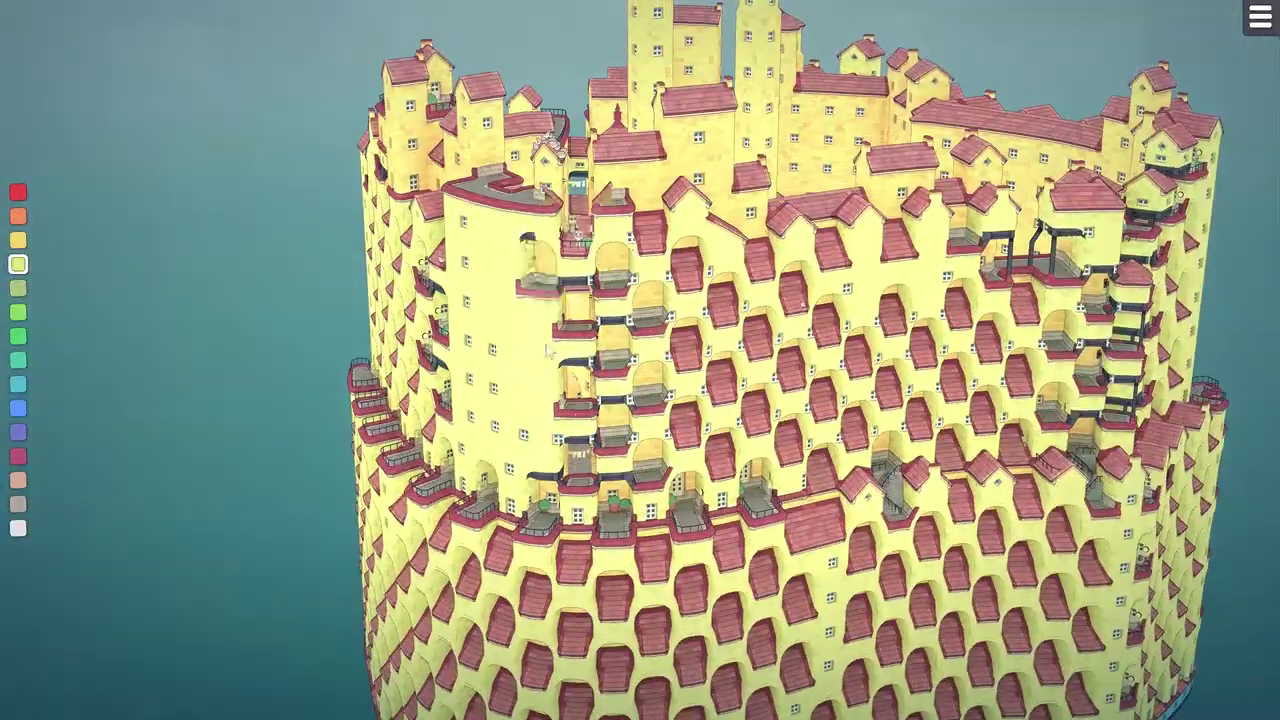
pyautogui.rightClick(641, 325)
pyautogui.rightClick(641, 402)
pyautogui.rightClick(665, 270)
pyautogui.rightClick(663, 350)
pyautogui.rightClick(661, 430)
pyautogui.rightClick(630, 301)
pyautogui.rightClick(624, 383)
pyautogui.rightClick(627, 460)
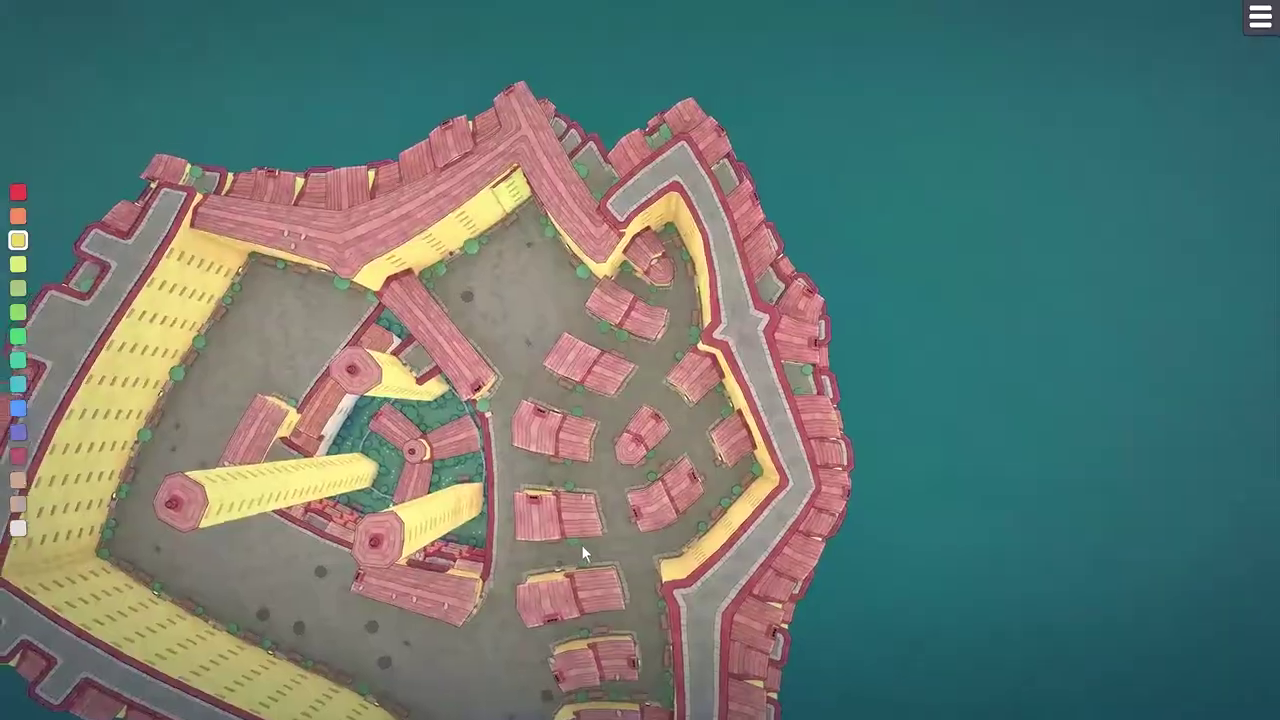
pyautogui.moveTo(583, 548); pyautogui.dragTo(692, 474)
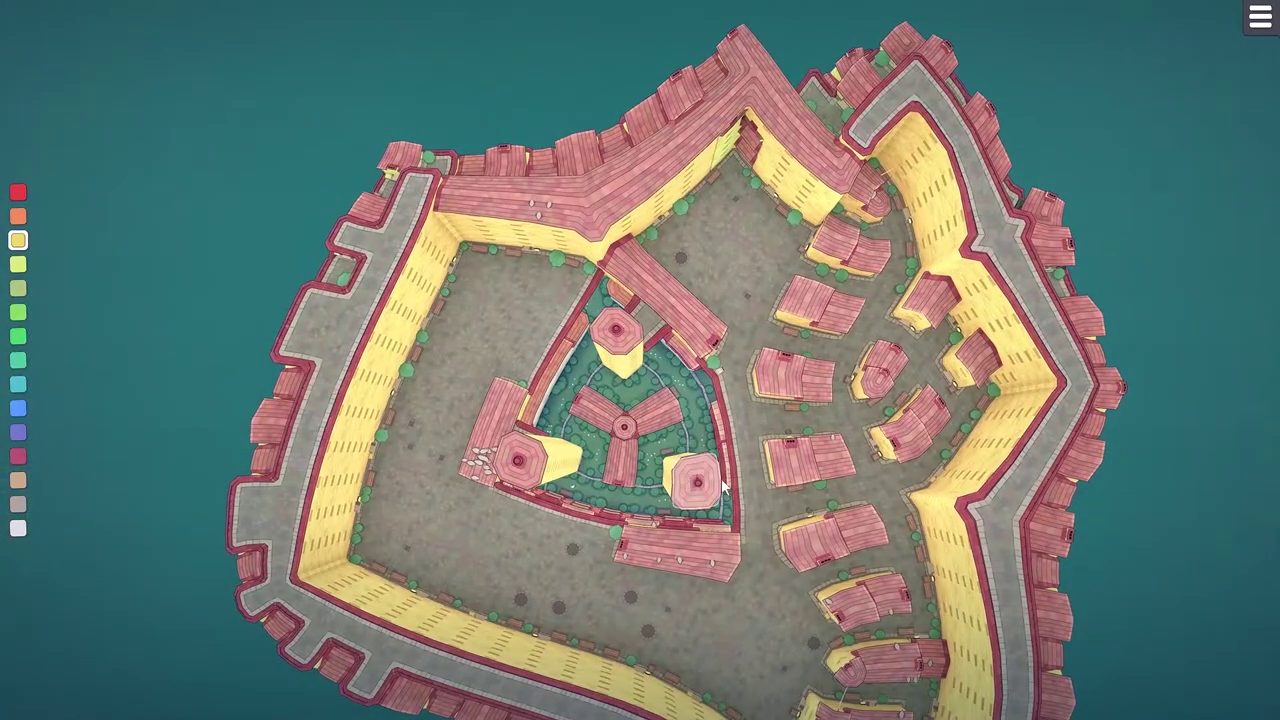
pyautogui.scroll(-5, 723, 485)
pyautogui.scroll(8, 700, 472)
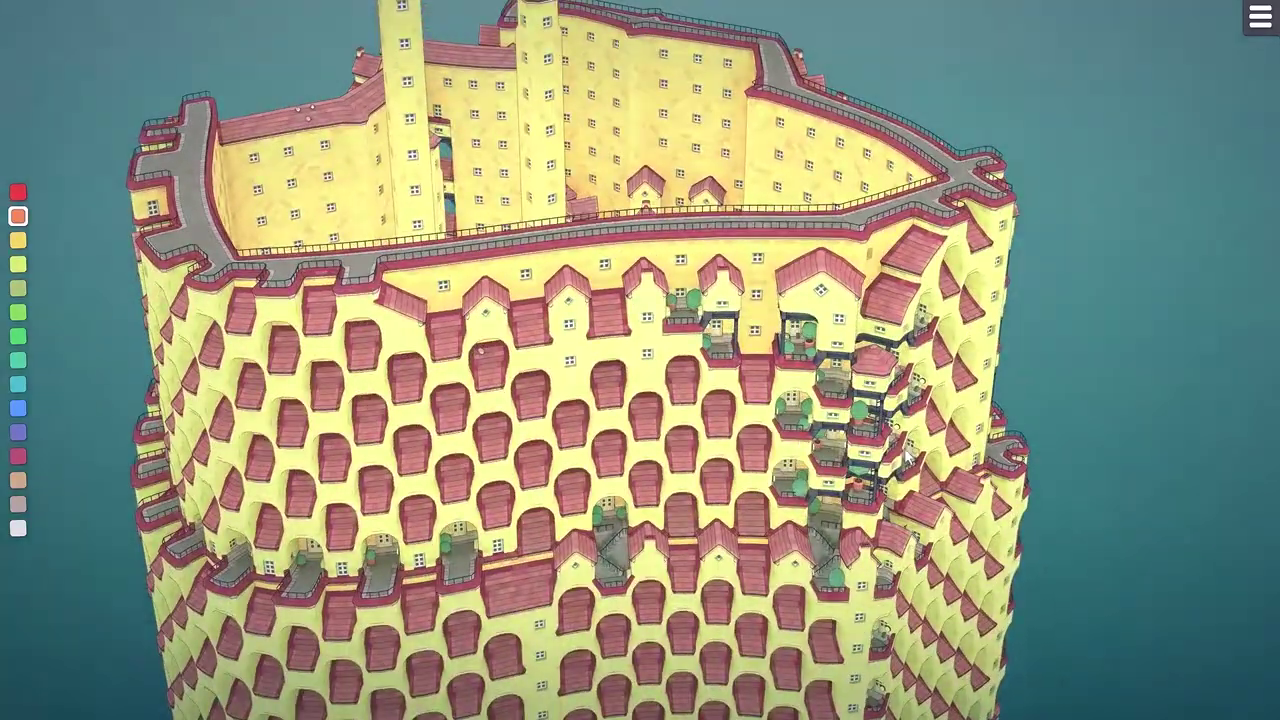
# - Build a group of tall orange houses on the empty paved ground between the towers and the inner wall
pyautogui.moveTo(907, 455); pyautogui.dragTo(604, 712)
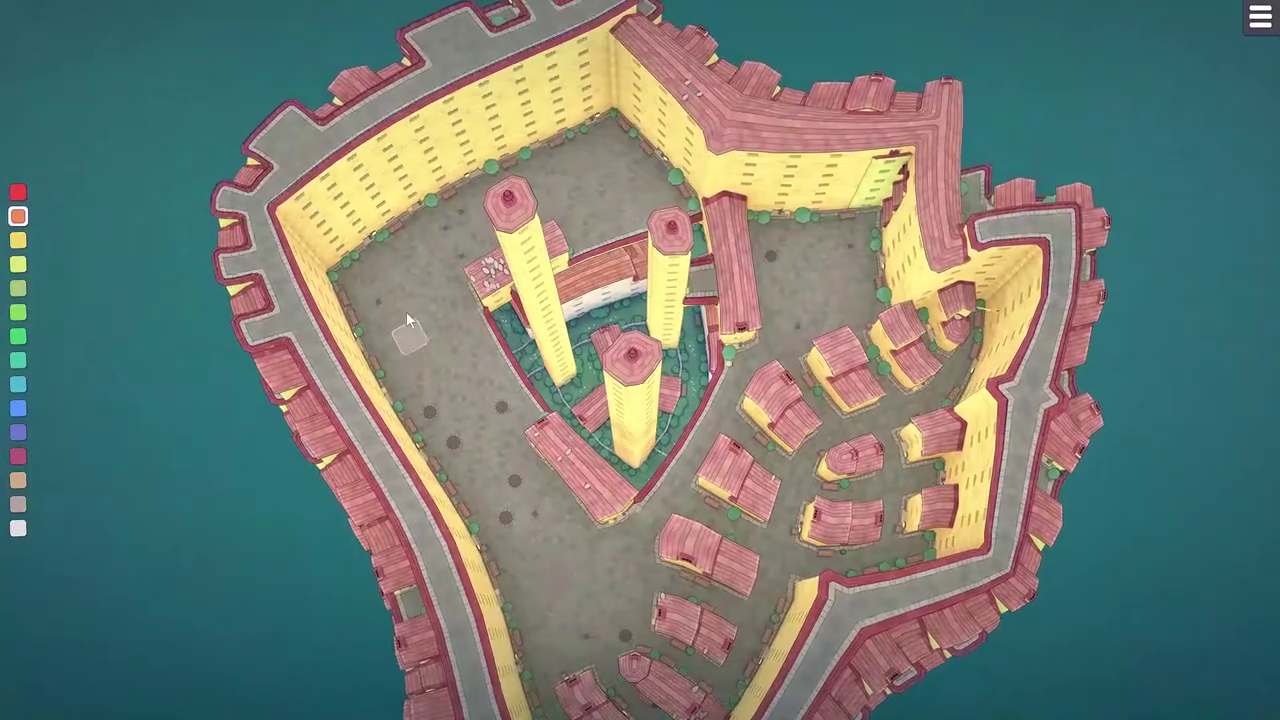
pyautogui.moveTo(406, 311); pyautogui.dragTo(570, 418)
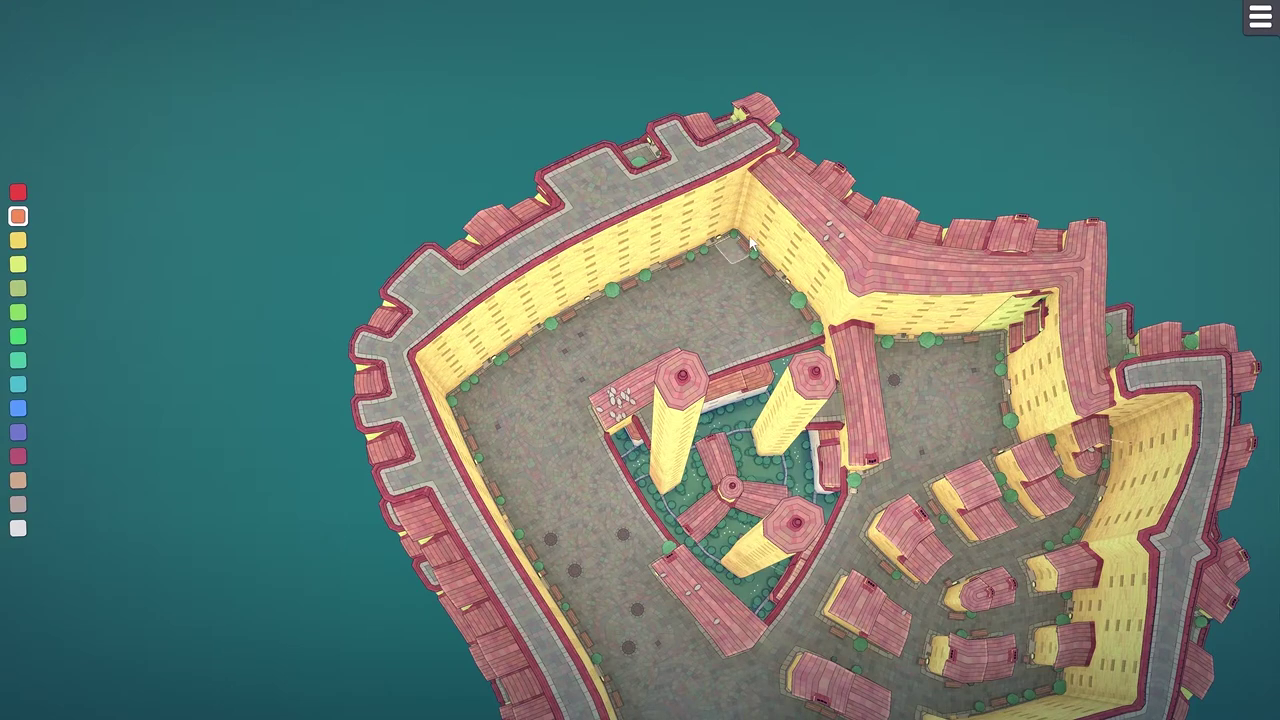
pyautogui.click(684, 331)
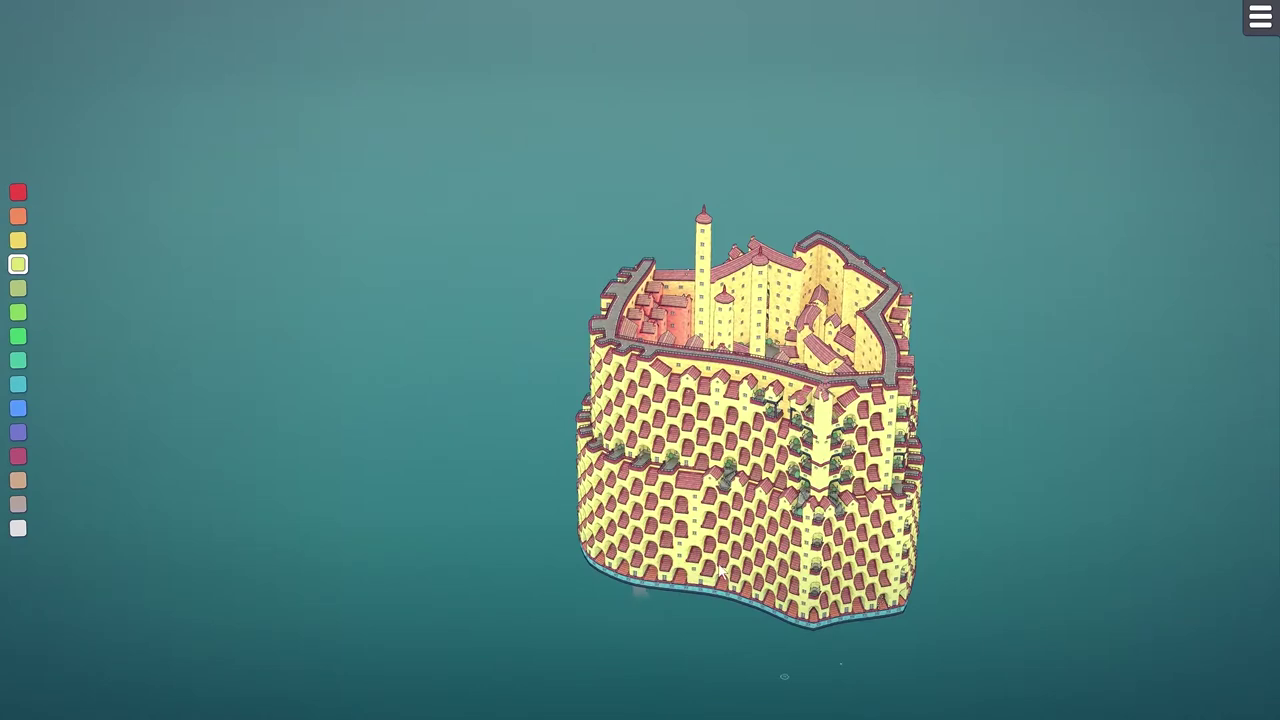
# - Cover the yellow house quarter of the walled town with a flat pale yellow deck level with the wall top
pyautogui.moveTo(833, 404); pyautogui.dragTo(840, 370)
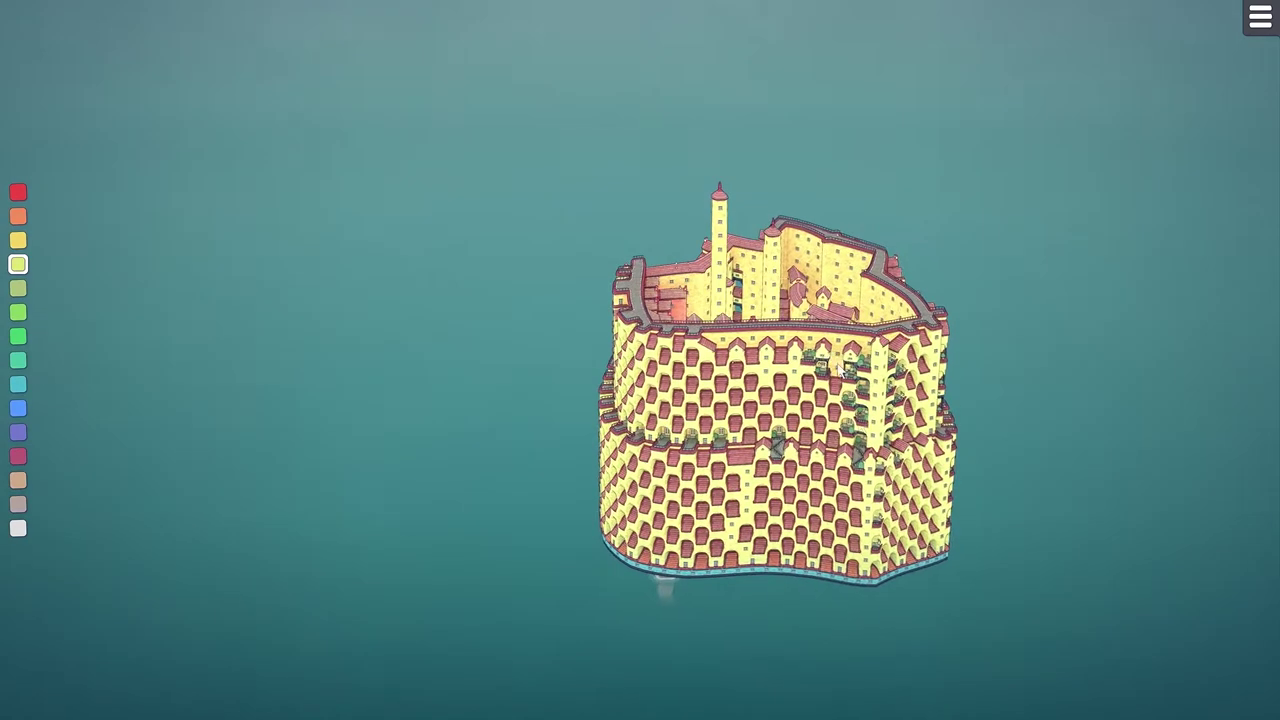
pyautogui.moveTo(906, 411); pyautogui.dragTo(429, 524)
pyautogui.scroll(5, 429, 524)
pyautogui.moveTo(290, 330); pyautogui.dragTo(258, 418)
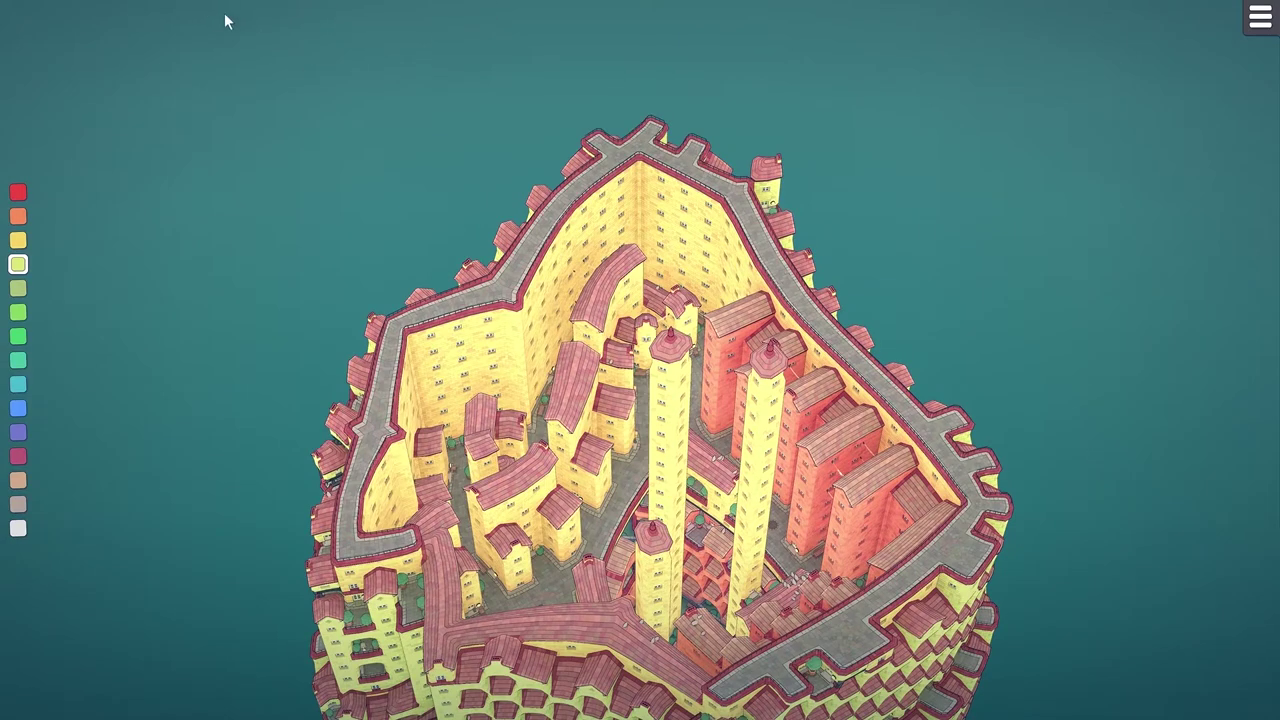
pyautogui.moveTo(802, 550); pyautogui.dragTo(951, 550)
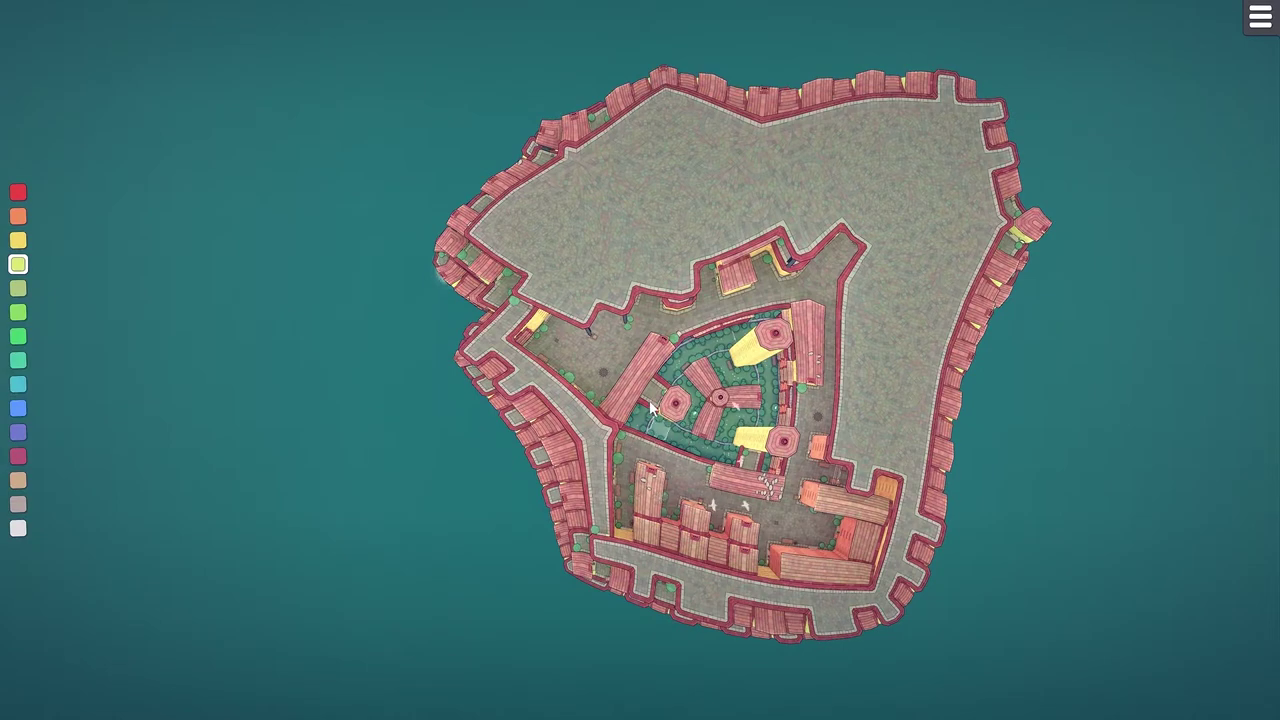
# - Extend the deck around the garden opening and enclose it with a high orange and yellow wall whose top overhangs on supports
pyautogui.moveTo(700, 512); pyautogui.dragTo(719, 484)
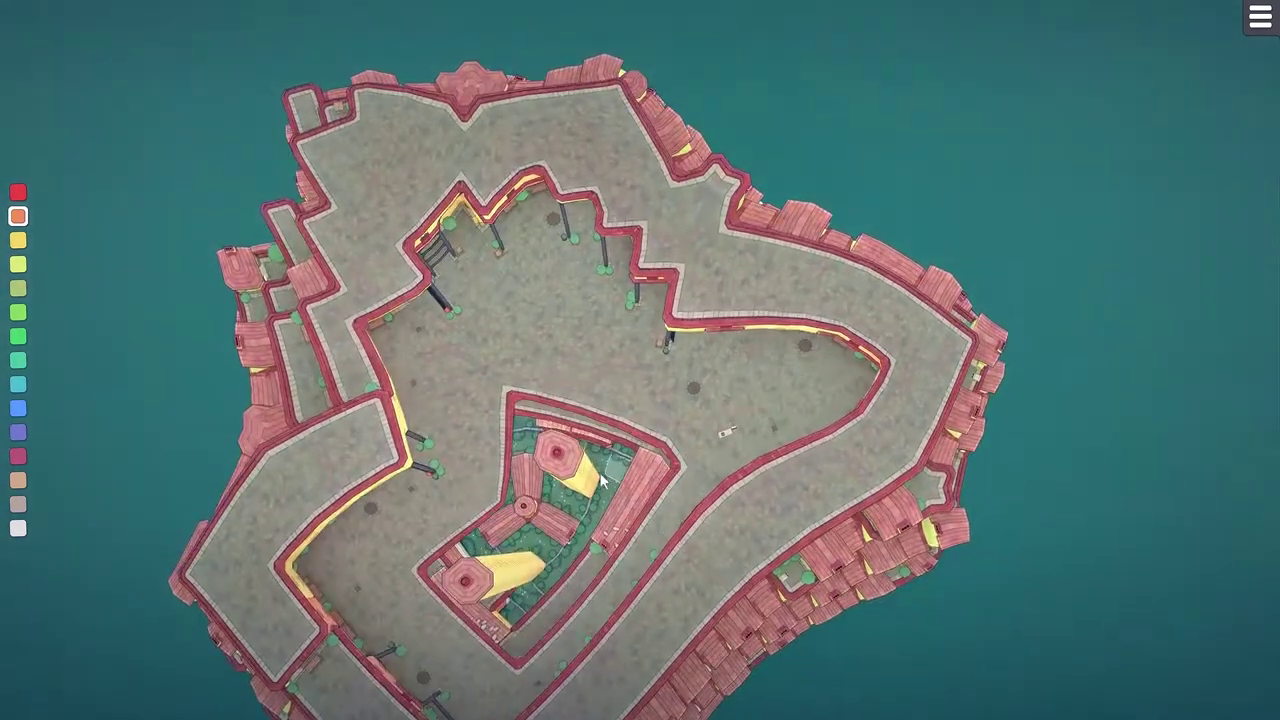
pyautogui.moveTo(240, 562); pyautogui.dragTo(390, 580)
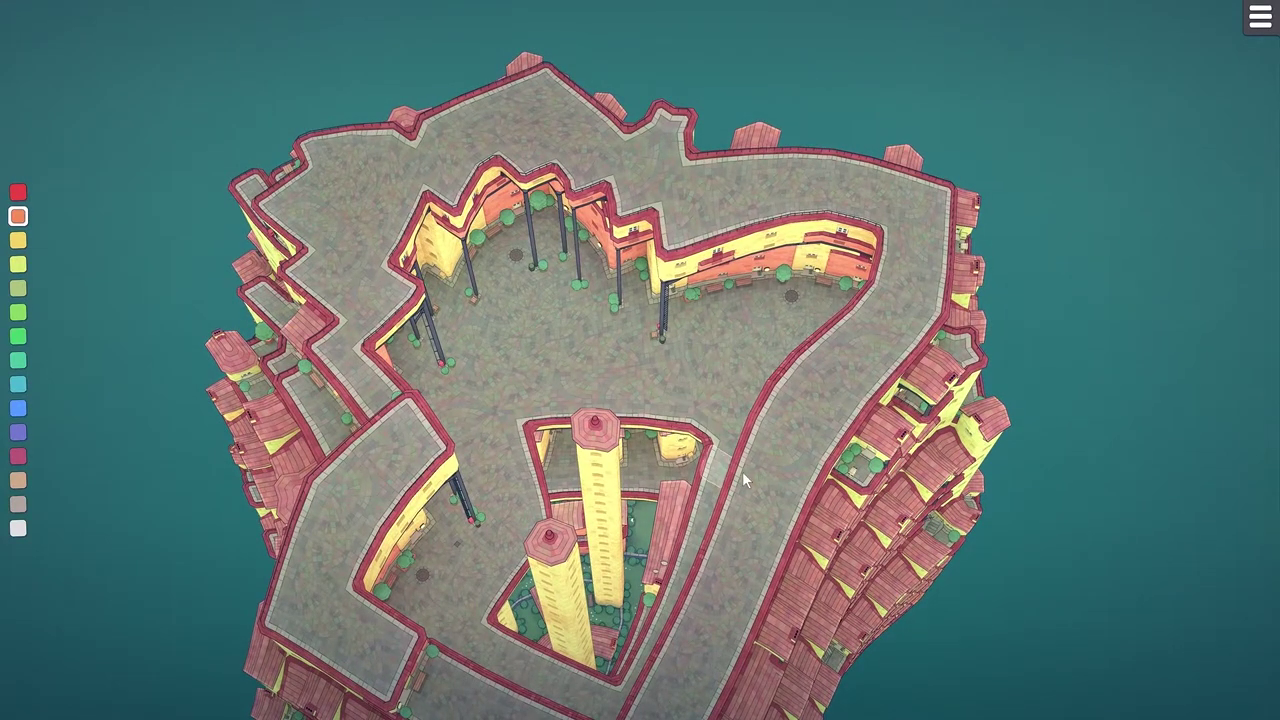
pyautogui.press('w')
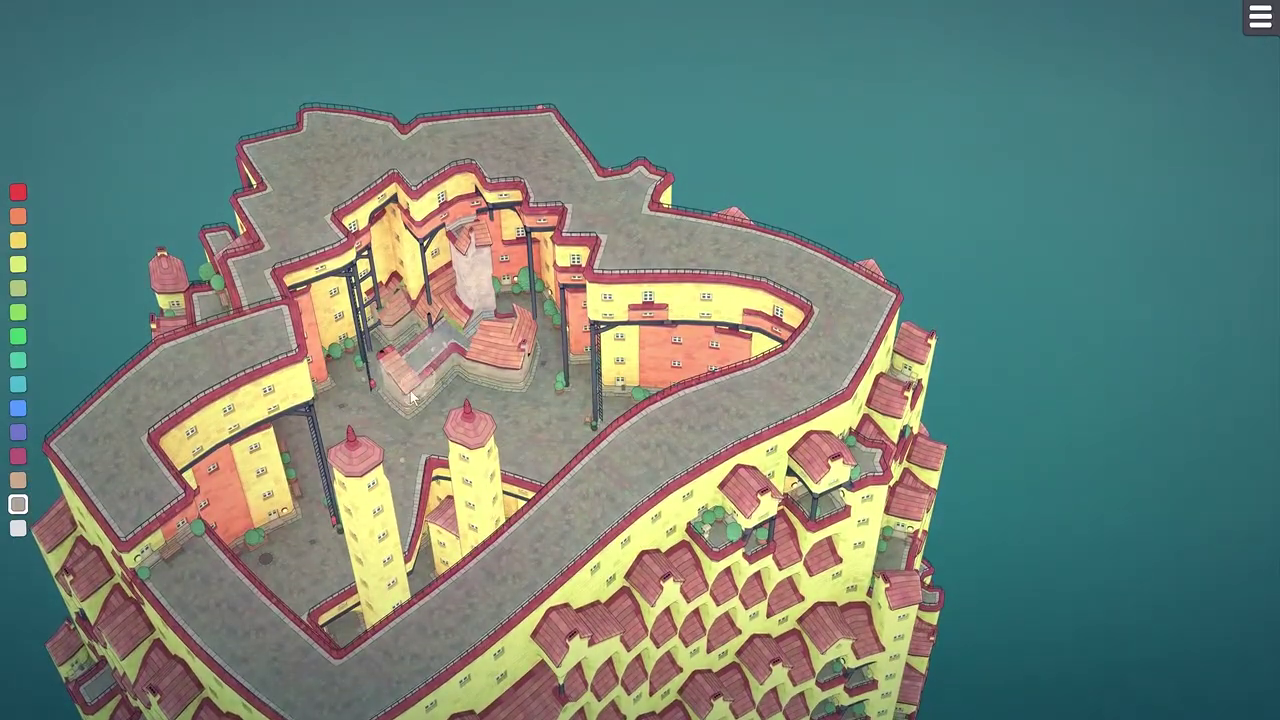
# - Build a cluster of small grey stone houses and a raised terrace in the zigzag recess of the new courtyard
pyautogui.moveTo(412, 400); pyautogui.dragTo(357, 396)
pyautogui.click(310, 345)
pyautogui.click(305, 388)
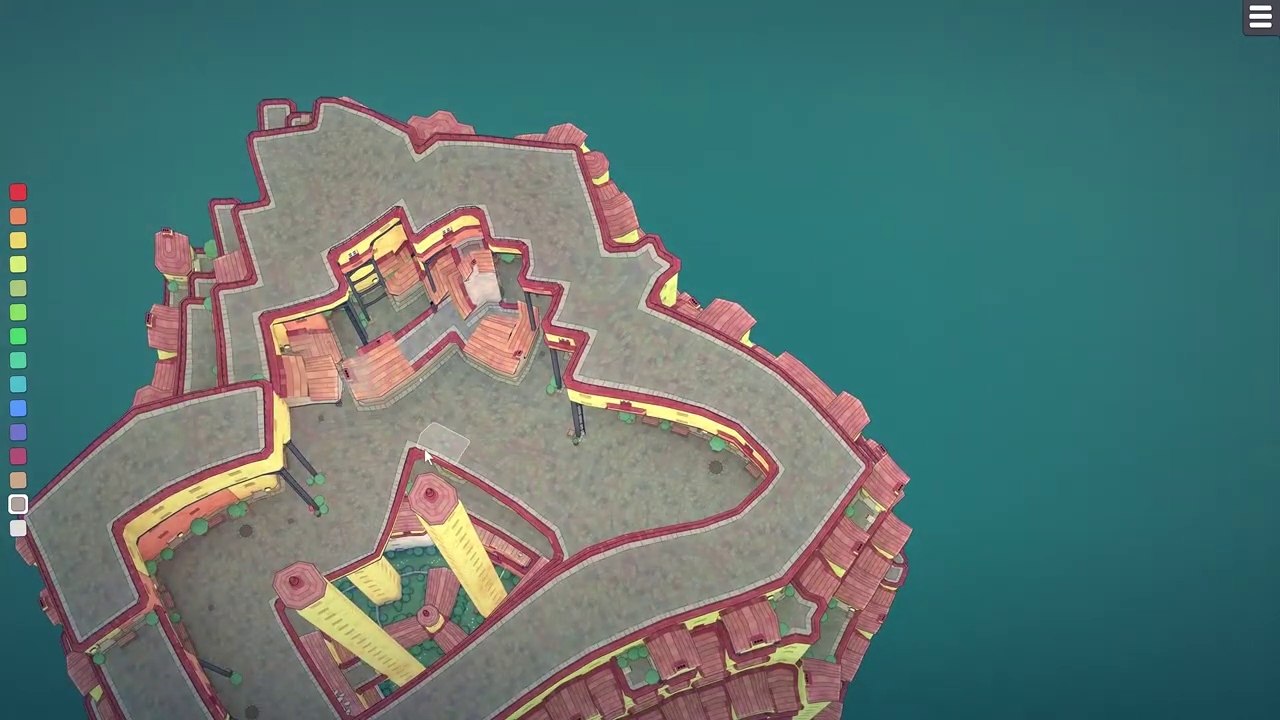
pyautogui.moveTo(420, 450); pyautogui.dragTo(356, 274)
pyautogui.click(411, 294)
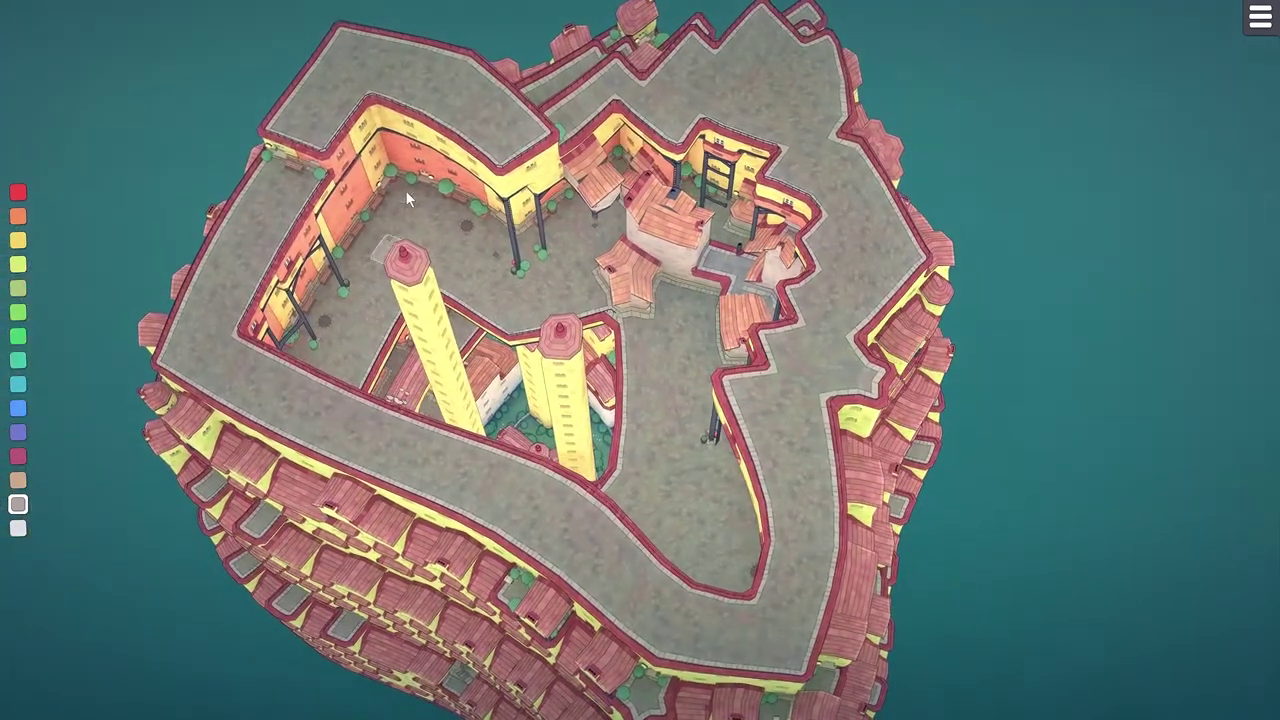
# - Add rows of grey houses in the orange-walled end of the courtyard beside the yellow tower
pyautogui.click(406, 198)
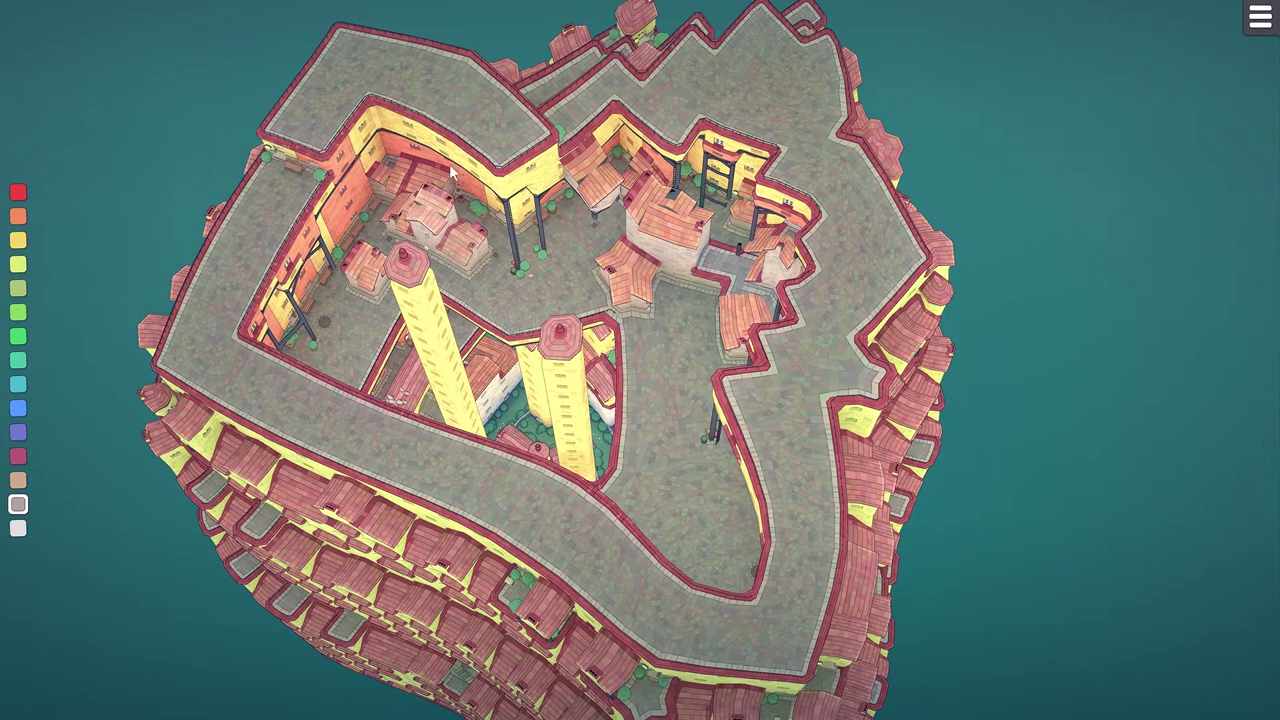
pyautogui.click(433, 171)
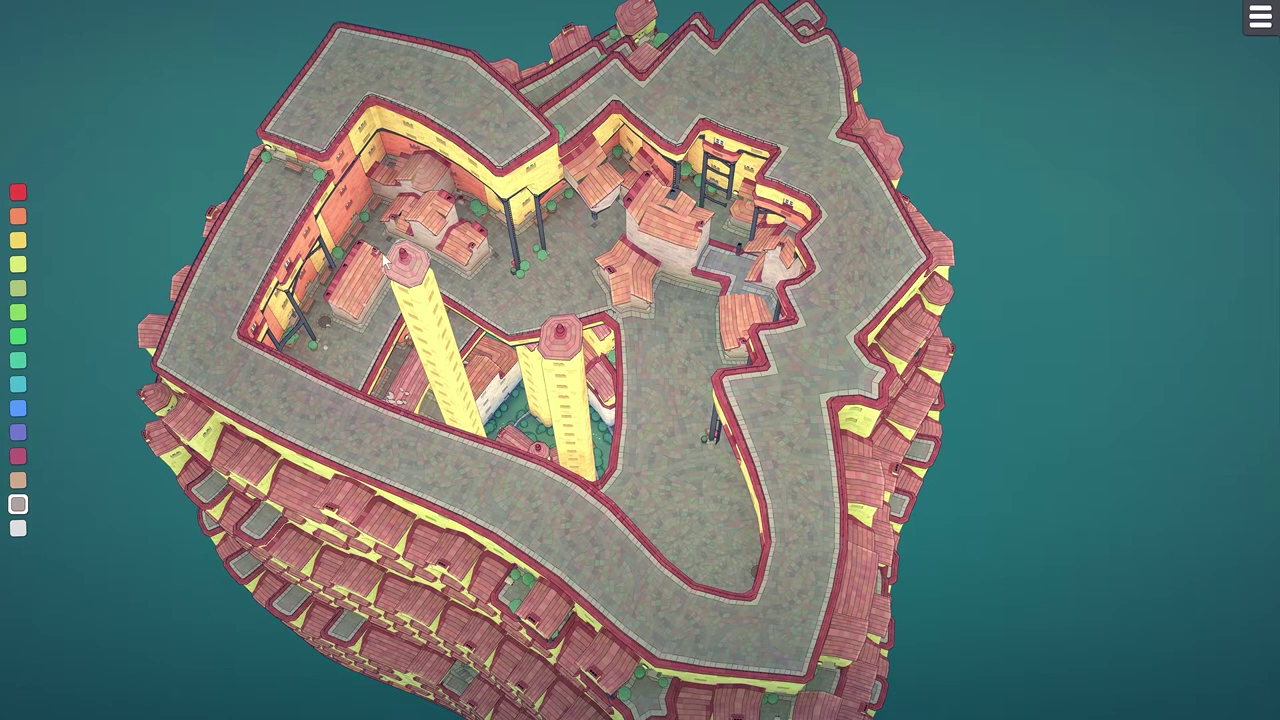
pyautogui.moveTo(361, 328); pyautogui.dragTo(343, 263)
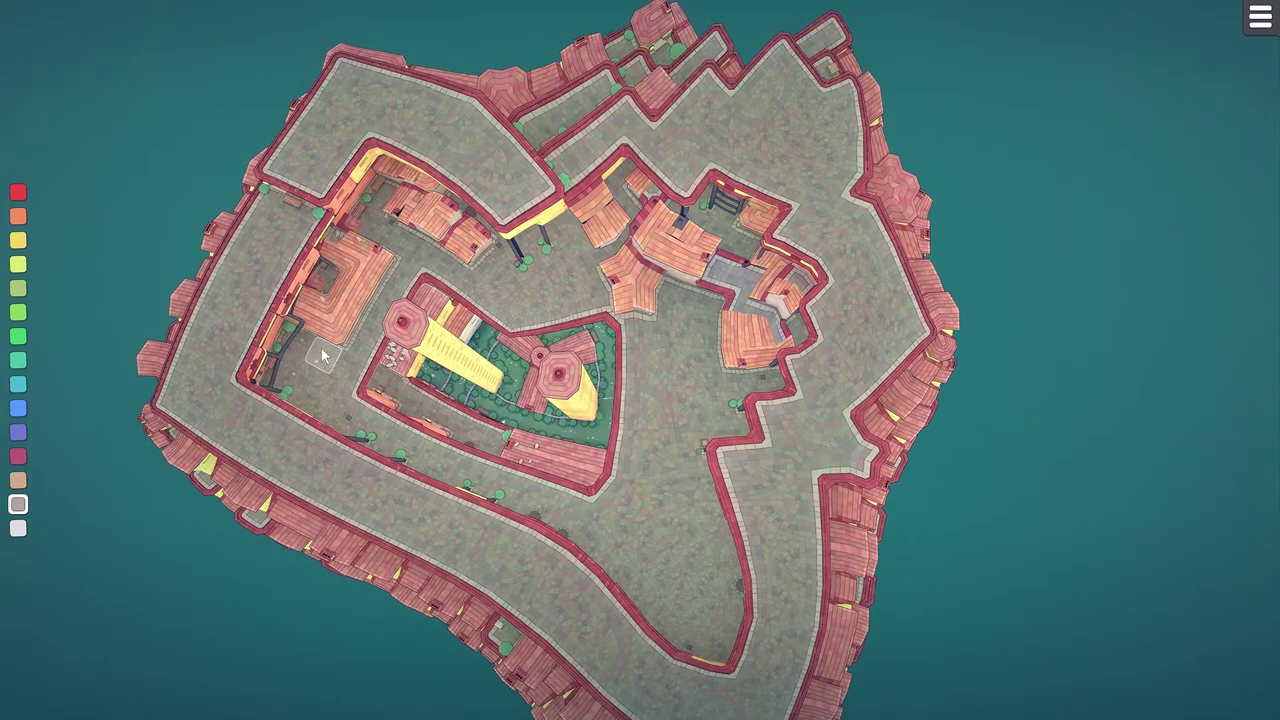
pyautogui.moveTo(366, 376); pyautogui.dragTo(264, 317)
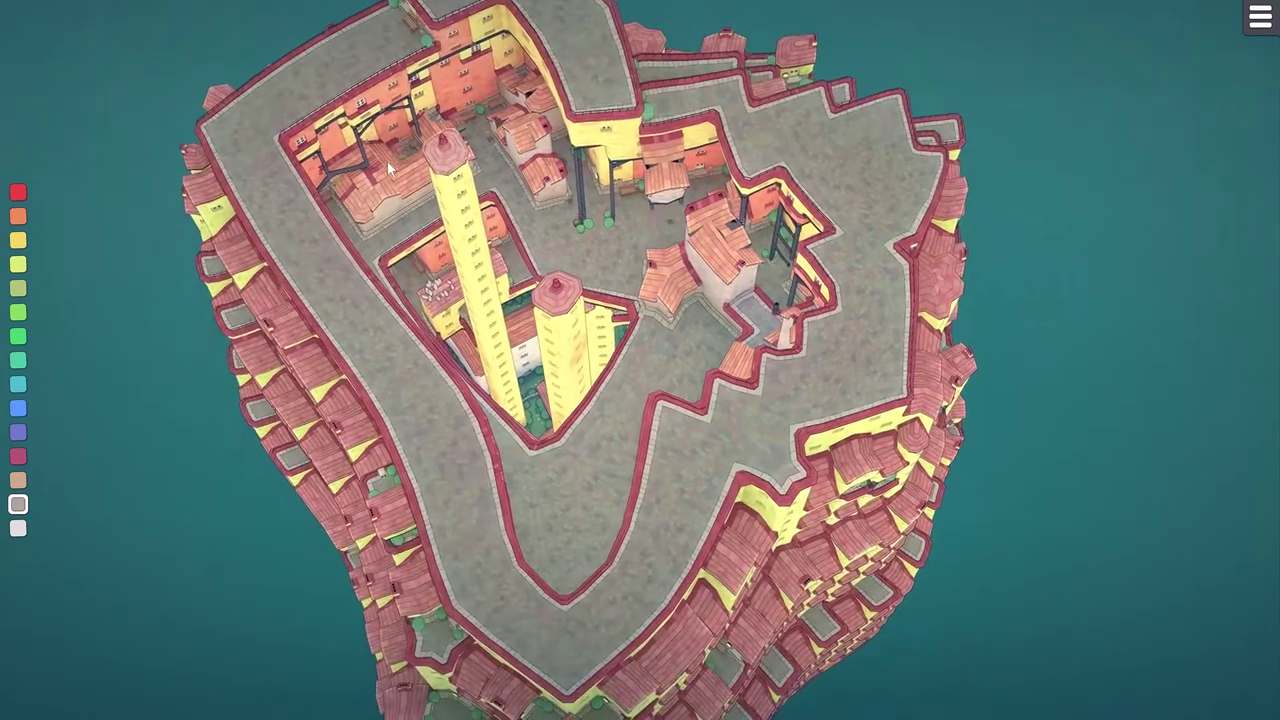
# - Continue the grey houses along the narrow street beside the garden opening and into the courtyard's rounded end
pyautogui.moveTo(511, 142); pyautogui.dragTo(356, 300)
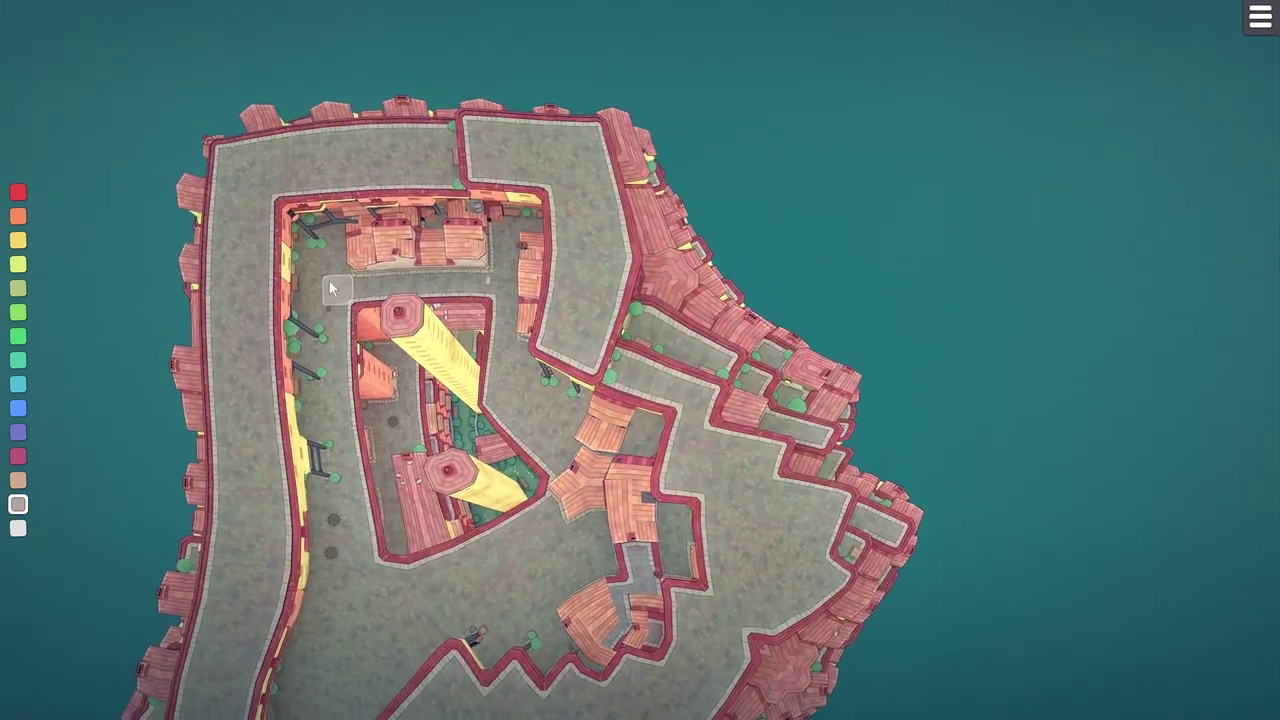
pyautogui.click(326, 281)
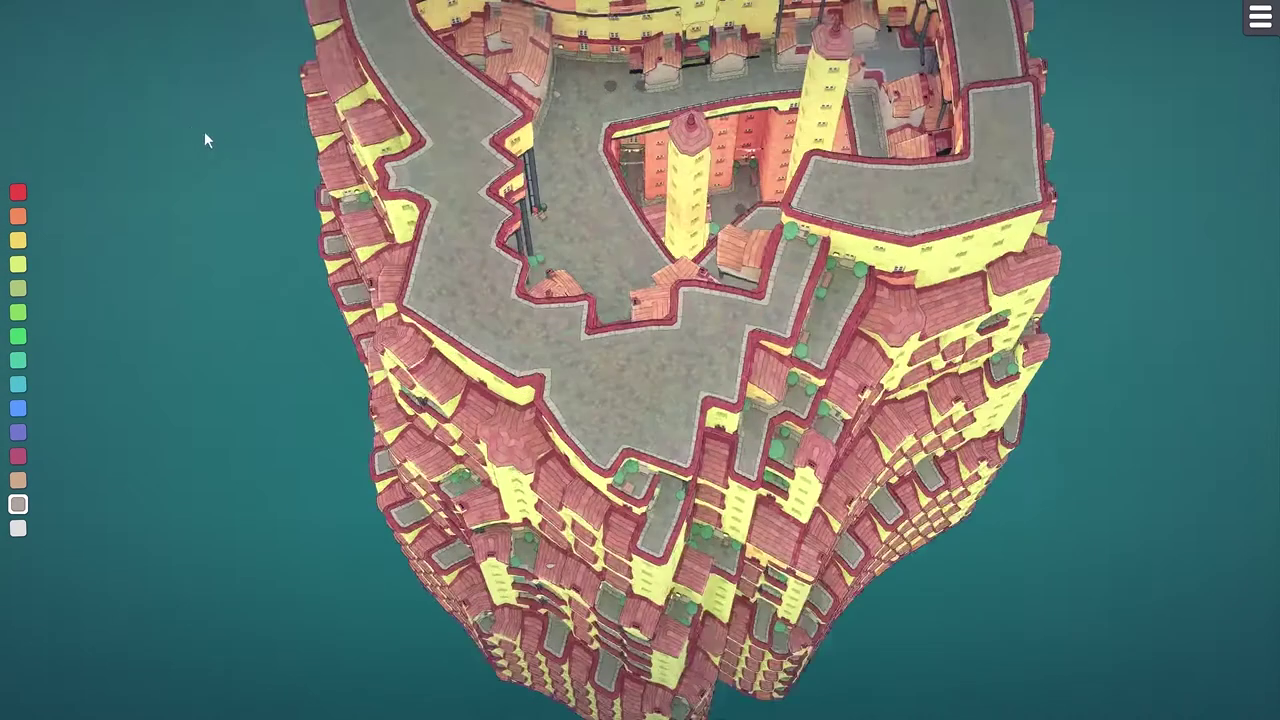
pyautogui.moveTo(204, 132); pyautogui.dragTo(311, 186)
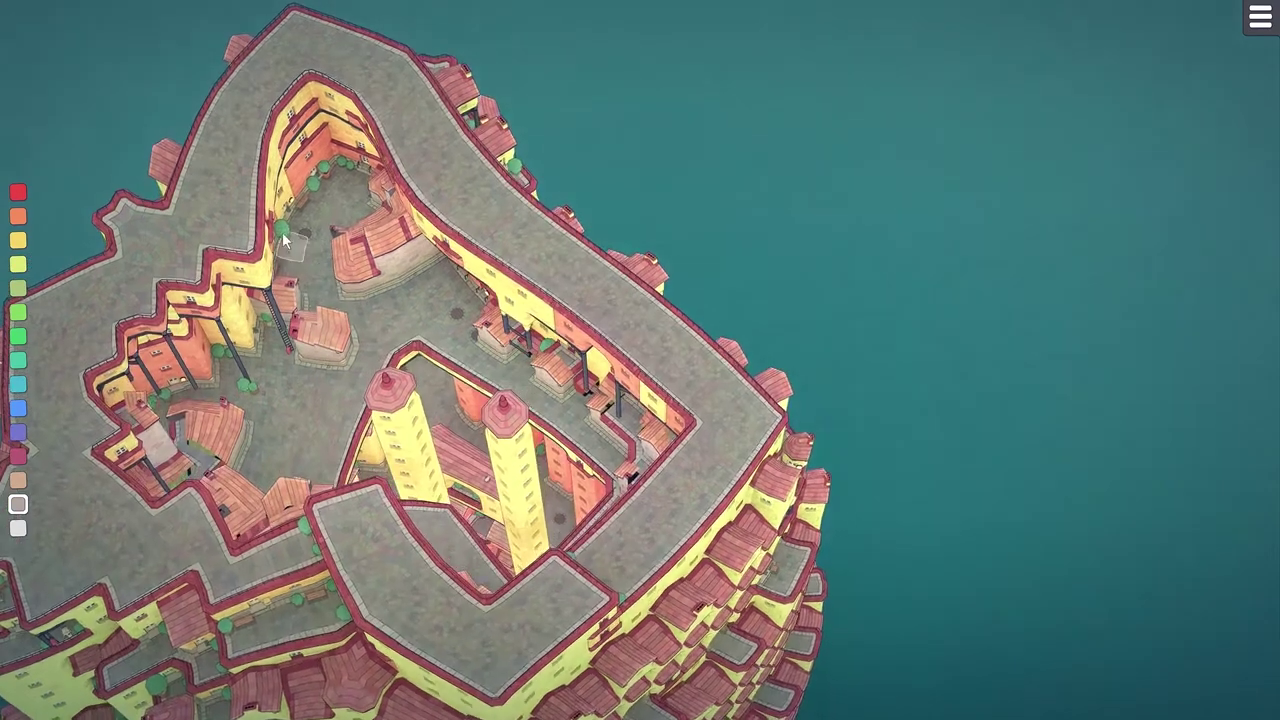
pyautogui.click(370, 325)
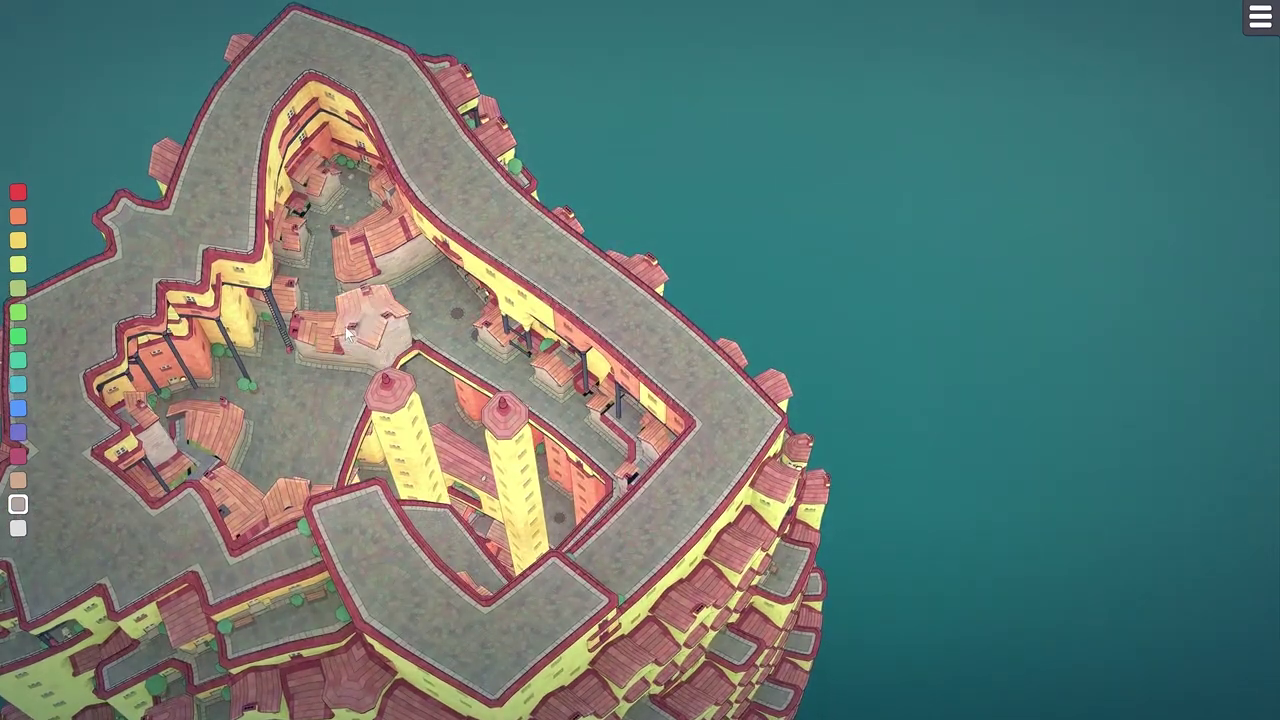
pyautogui.click(277, 446)
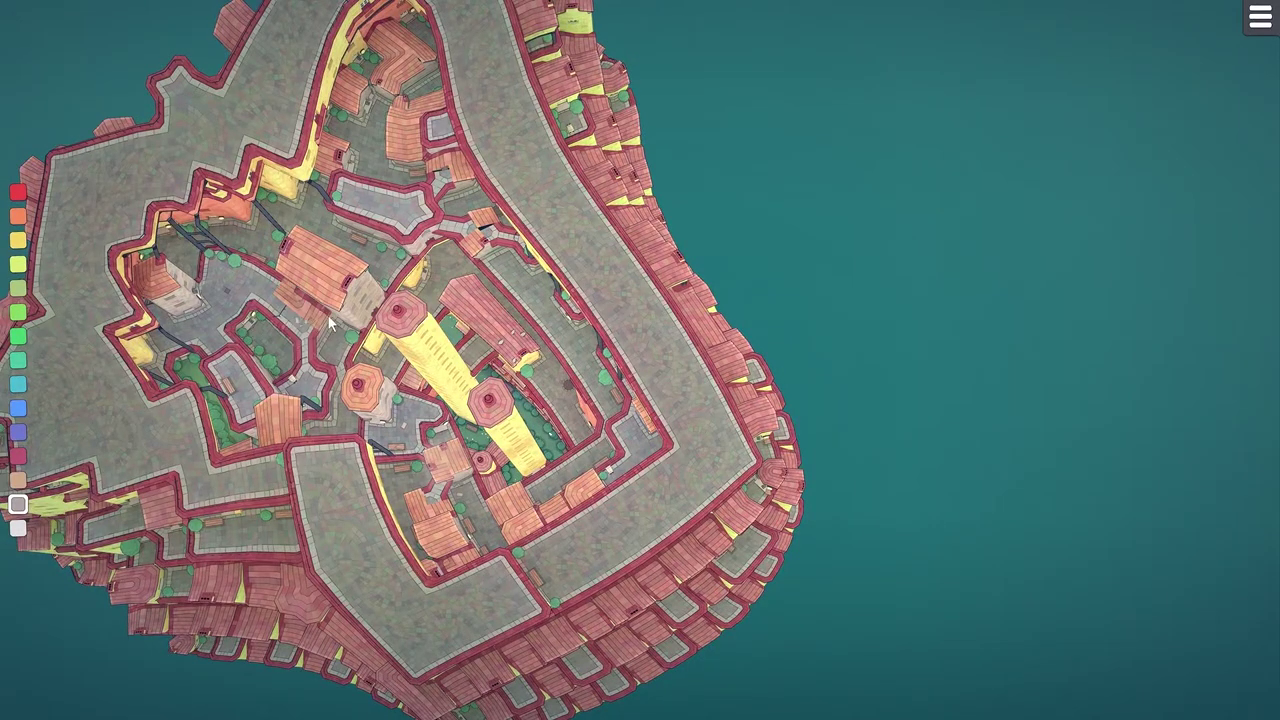
# - Shape the raised stone terraces between the grey houses near the courtyard's rounded end
pyautogui.moveTo(337, 278); pyautogui.dragTo(539, 358)
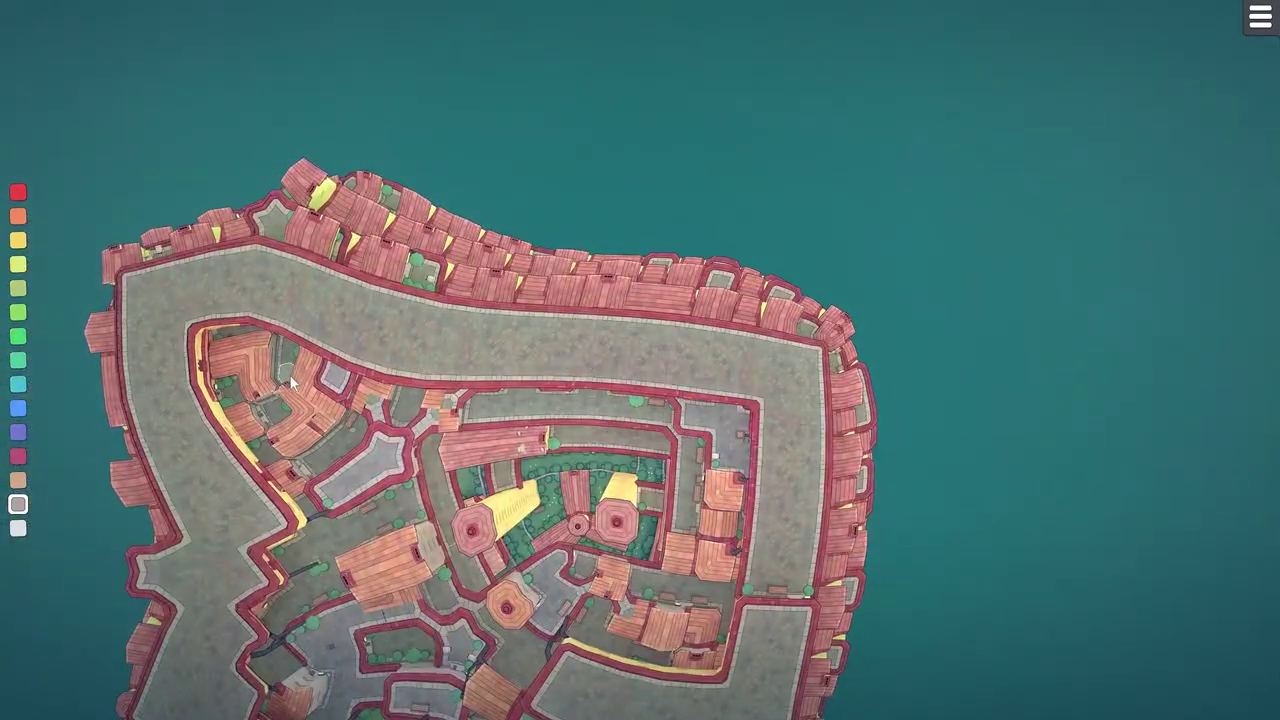
pyautogui.moveTo(364, 574); pyautogui.dragTo(343, 459)
pyautogui.scroll(10, 714, 384)
pyautogui.moveTo(714, 384); pyautogui.dragTo(746, 396)
pyautogui.click(545, 146)
pyautogui.click(800, 100)
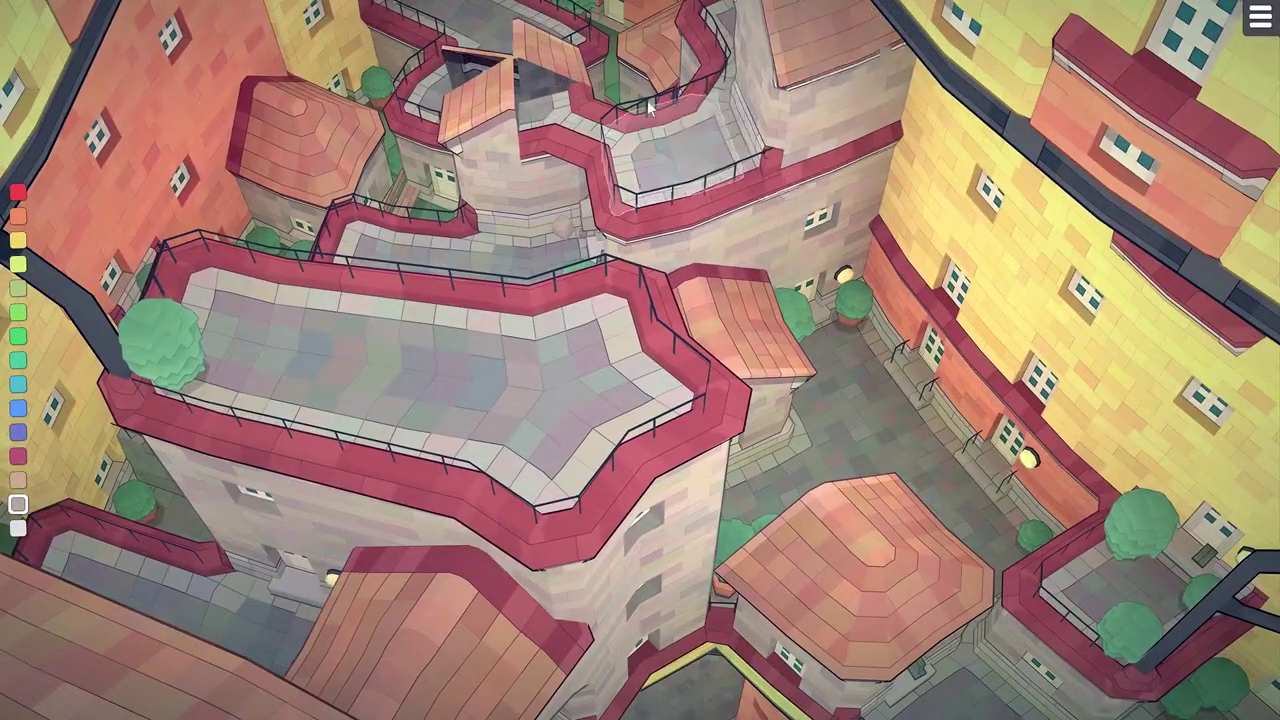
# - Raise the small grey house against the yellow wall into a taller stone tower
pyautogui.moveTo(487, 83); pyautogui.dragTo(570, 95)
pyautogui.moveTo(775, 432); pyautogui.dragTo(1205, 359)
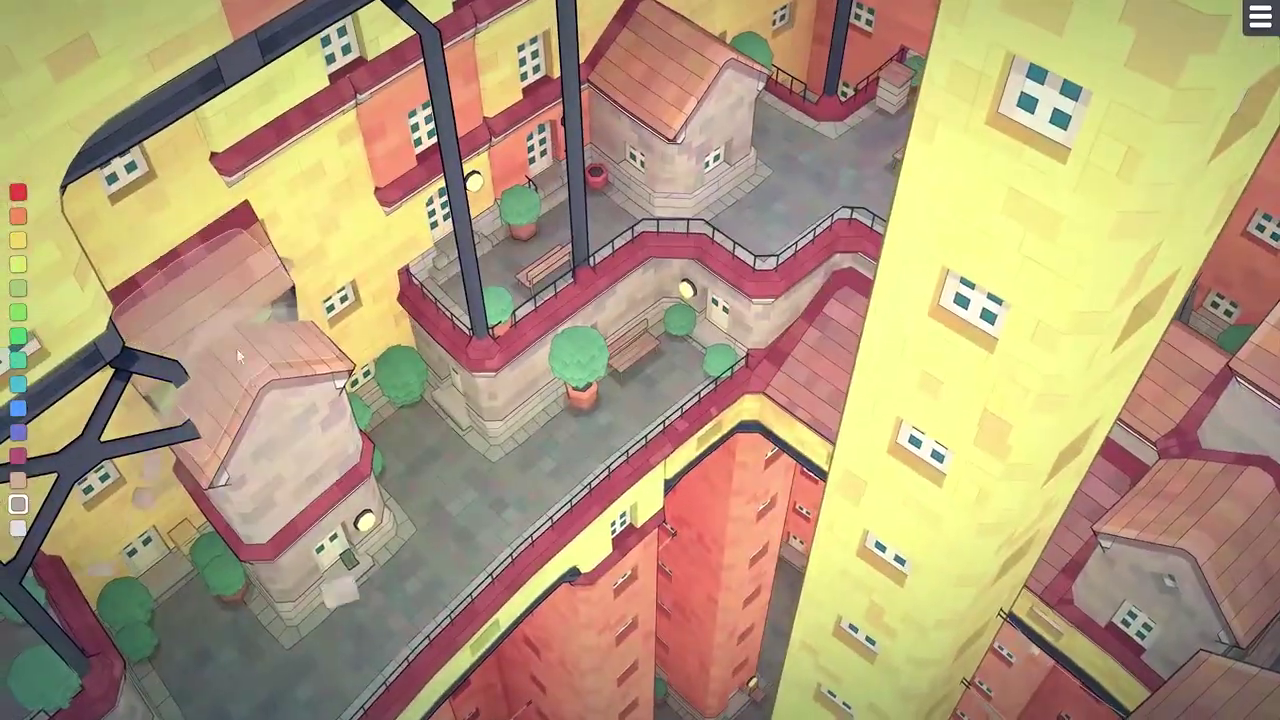
pyautogui.click(236, 348)
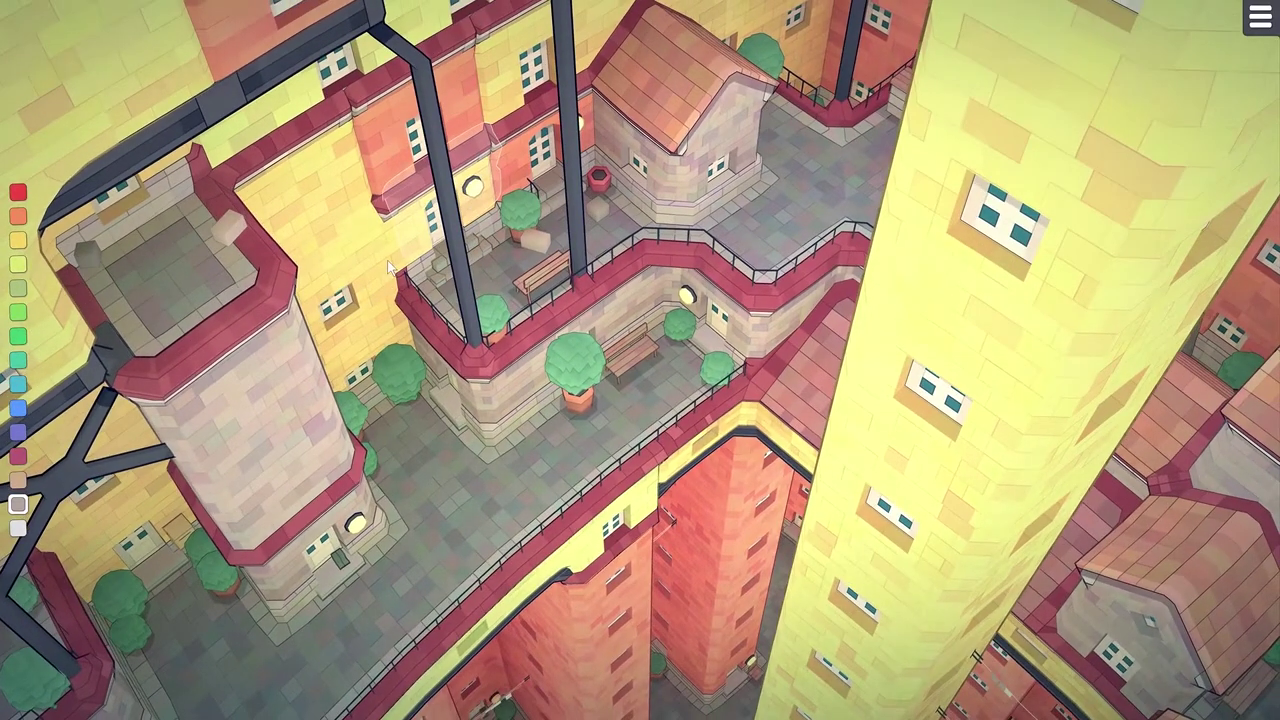
pyautogui.click(387, 269)
# - Extend the roofed building over the garden opening with yellow blocks towards the lower roof where the birds sit
pyautogui.moveTo(703, 525); pyautogui.dragTo(727, 165)
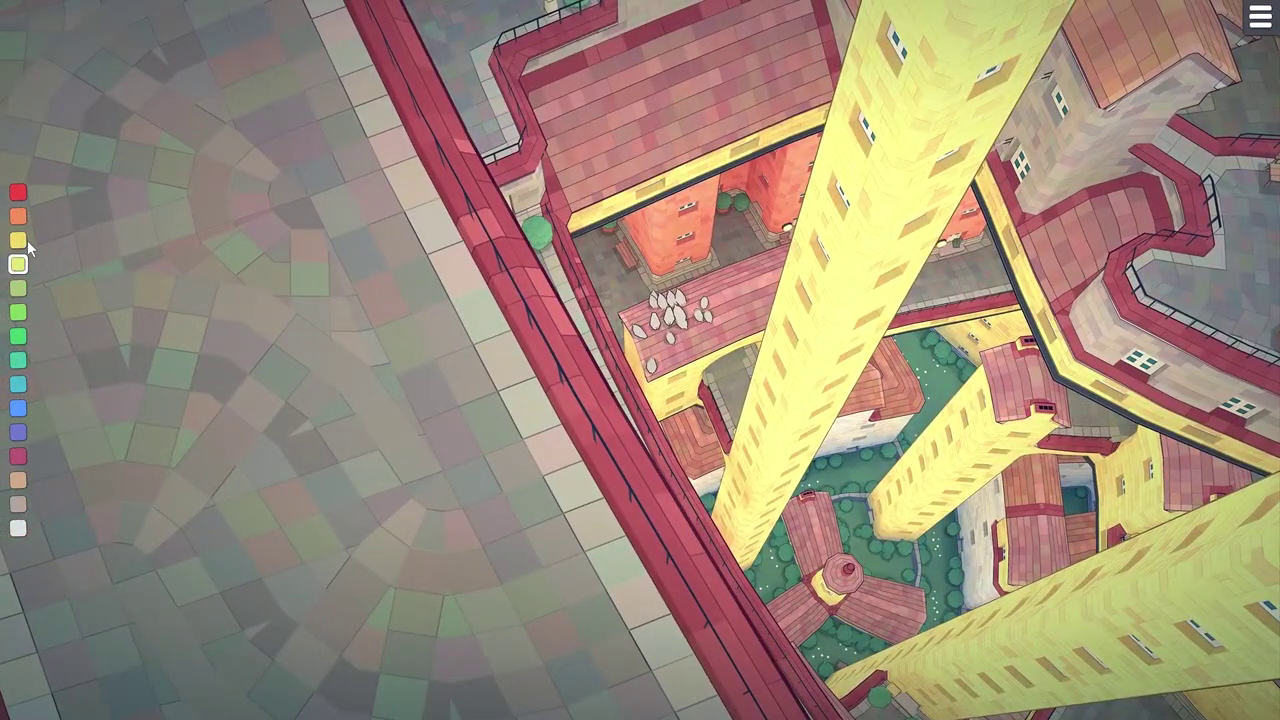
pyautogui.click(727, 165)
pyautogui.click(742, 222)
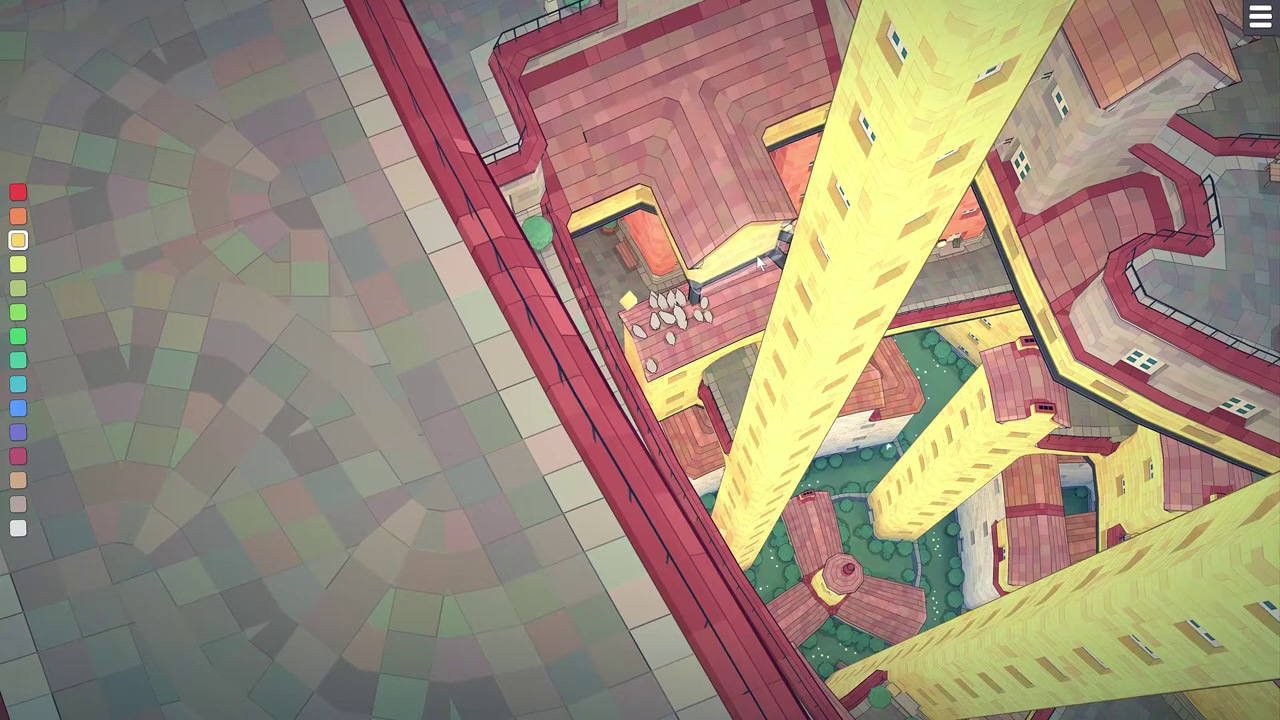
pyautogui.click(765, 262)
# - Join the yellow garden tower to the neighbouring grey buildings with low roofed yellow blocks
pyautogui.moveTo(736, 236); pyautogui.dragTo(567, 135)
pyautogui.scroll(-4, 612, 88)
pyautogui.moveTo(822, 350); pyautogui.dragTo(884, 401)
pyautogui.scroll(-5, 883, 400)
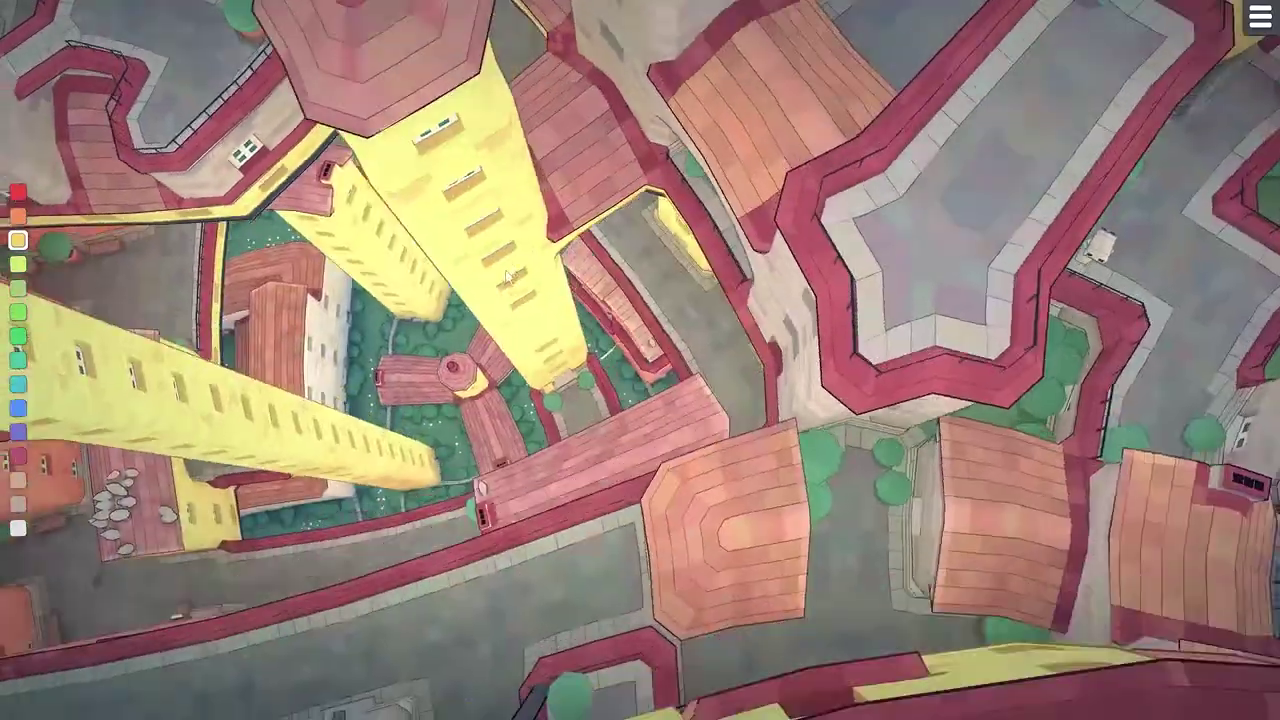
pyautogui.moveTo(616, 131); pyautogui.dragTo(799, 379)
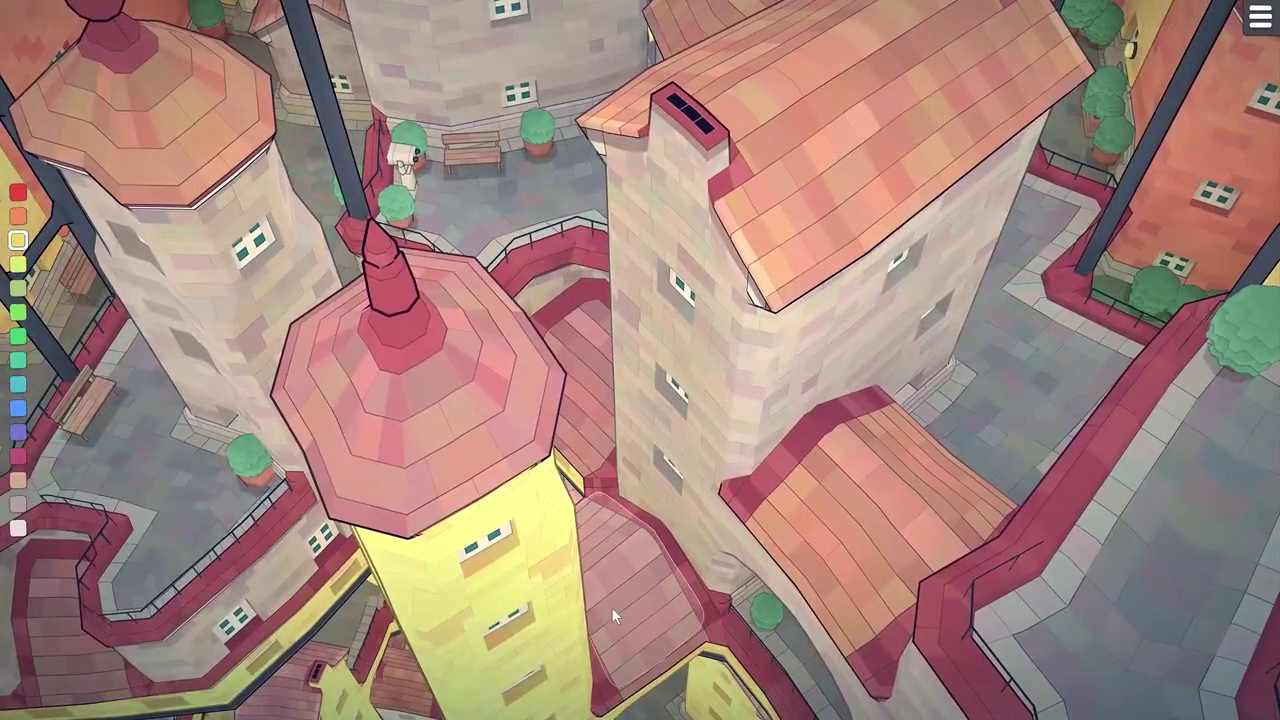
pyautogui.scroll(-10, 612, 615)
pyautogui.moveTo(554, 591); pyautogui.dragTo(618, 535)
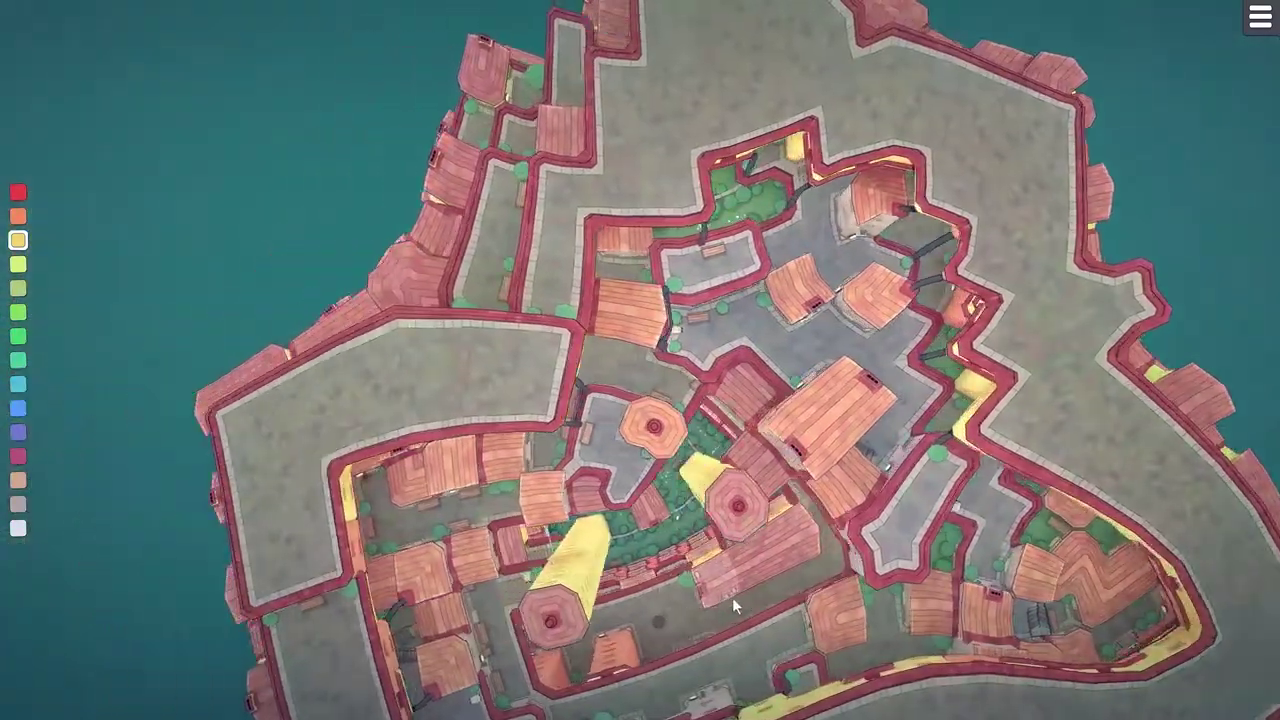
# - Raise the yellow tower in the middle of the garden opening several storeys above the wall top
pyautogui.moveTo(628, 436); pyautogui.dragTo(583, 434)
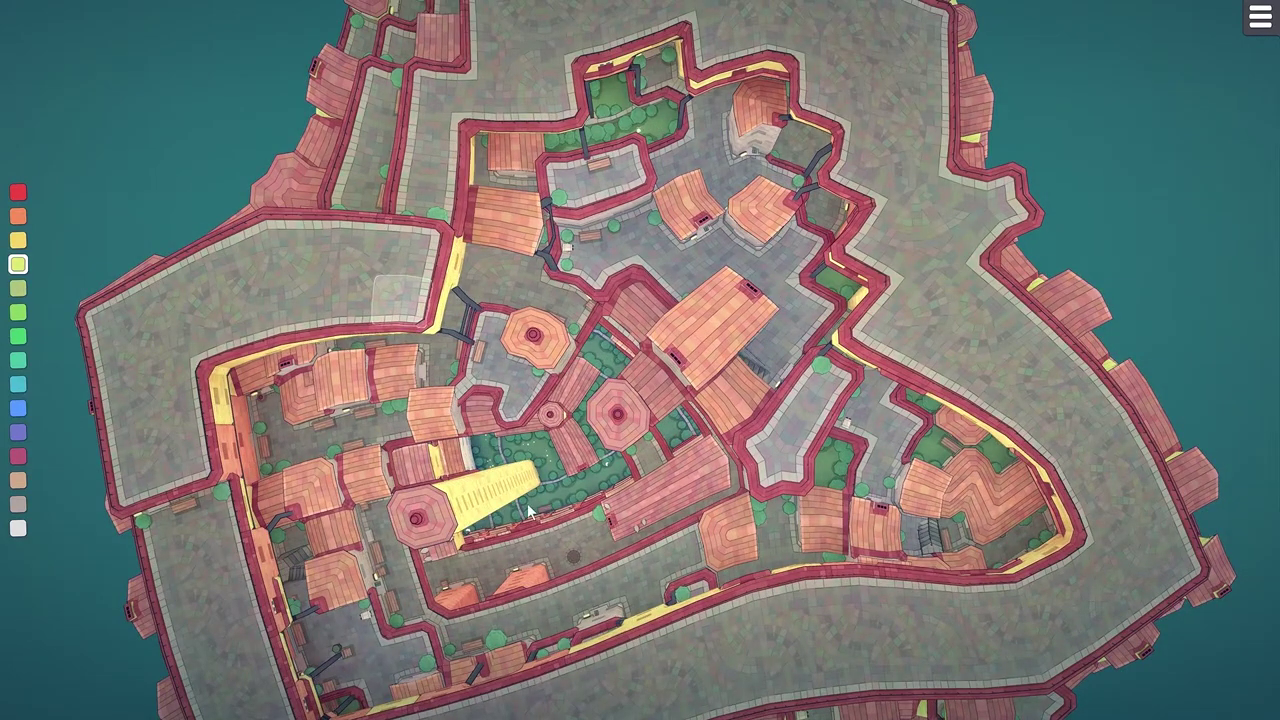
pyautogui.click(622, 420)
pyautogui.click(622, 420)
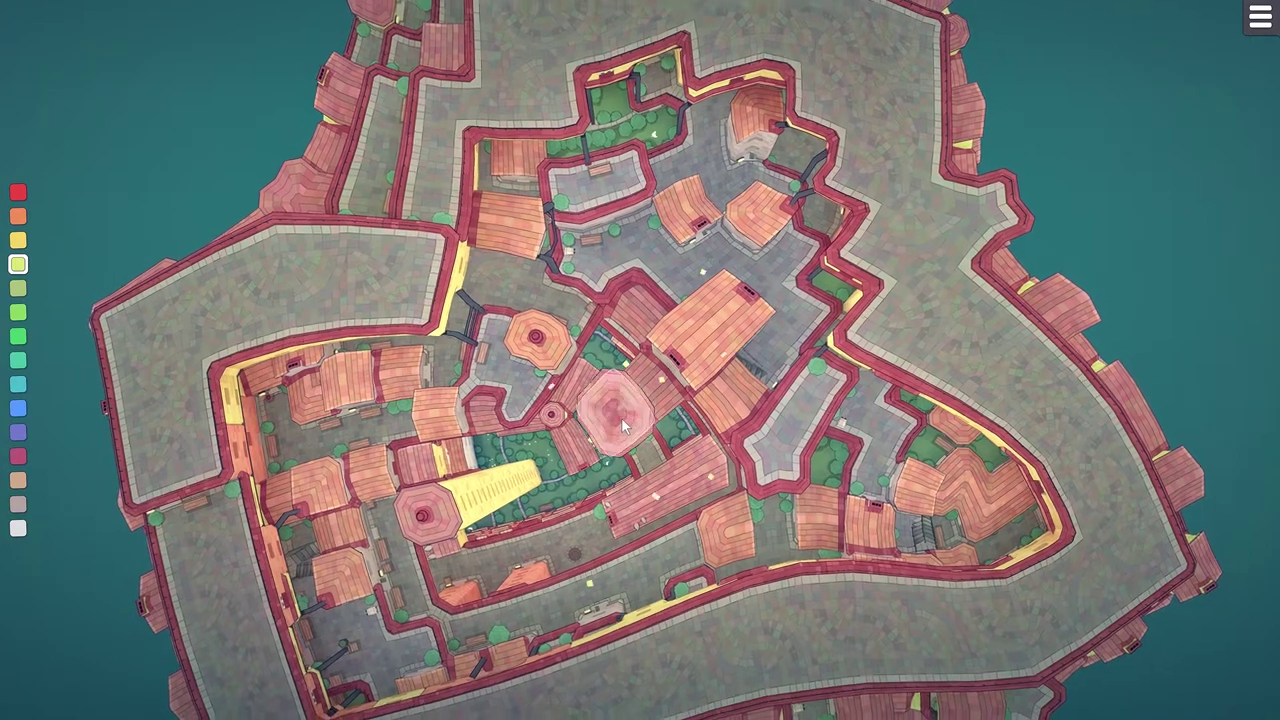
pyautogui.click(622, 420)
pyautogui.click(622, 420)
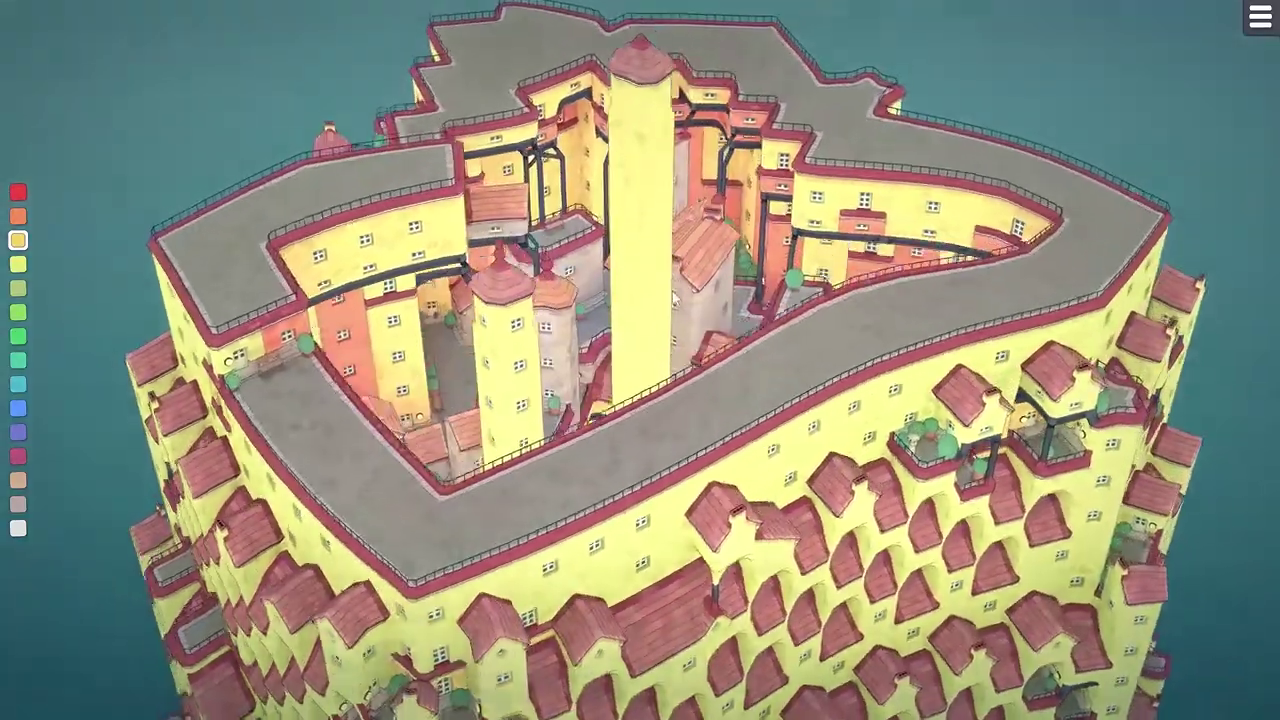
pyautogui.scroll(-1, 631, 181)
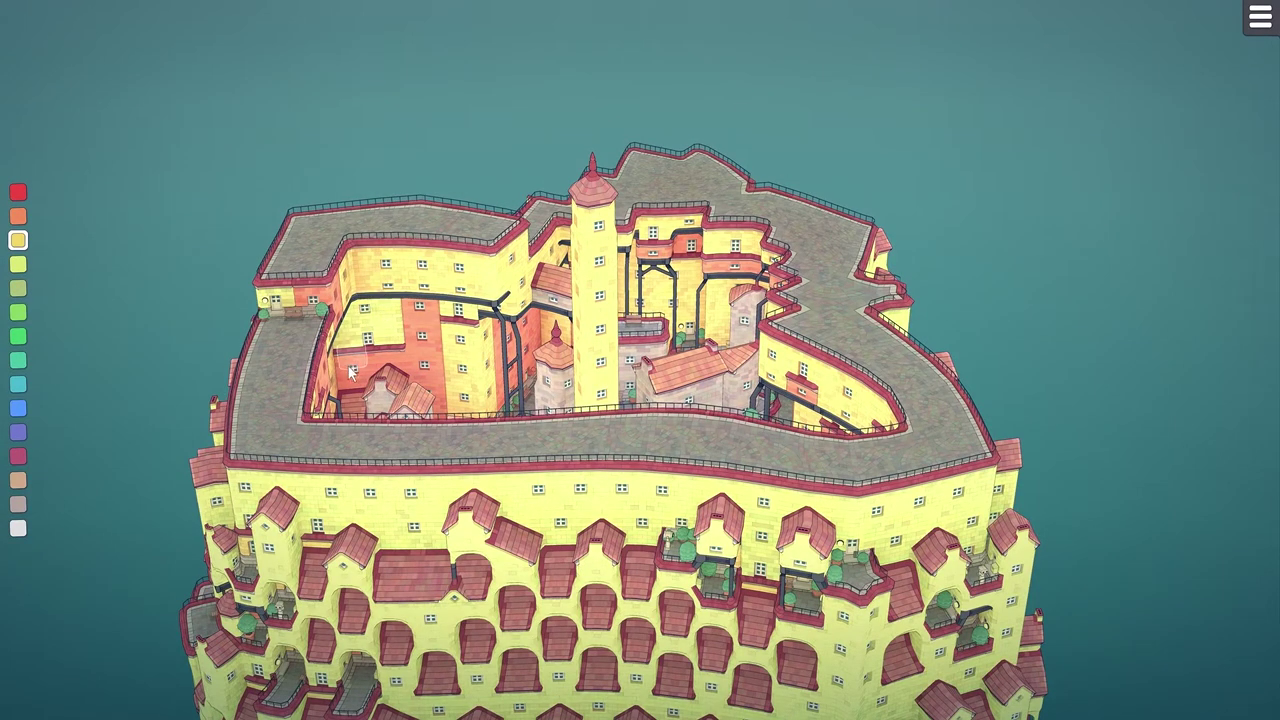
# - Rework the upper yellow wall into staggered arches with a notched rim, and cover most of the garden opening with terrace around the tower
pyautogui.moveTo(366, 402); pyautogui.dragTo(897, 366)
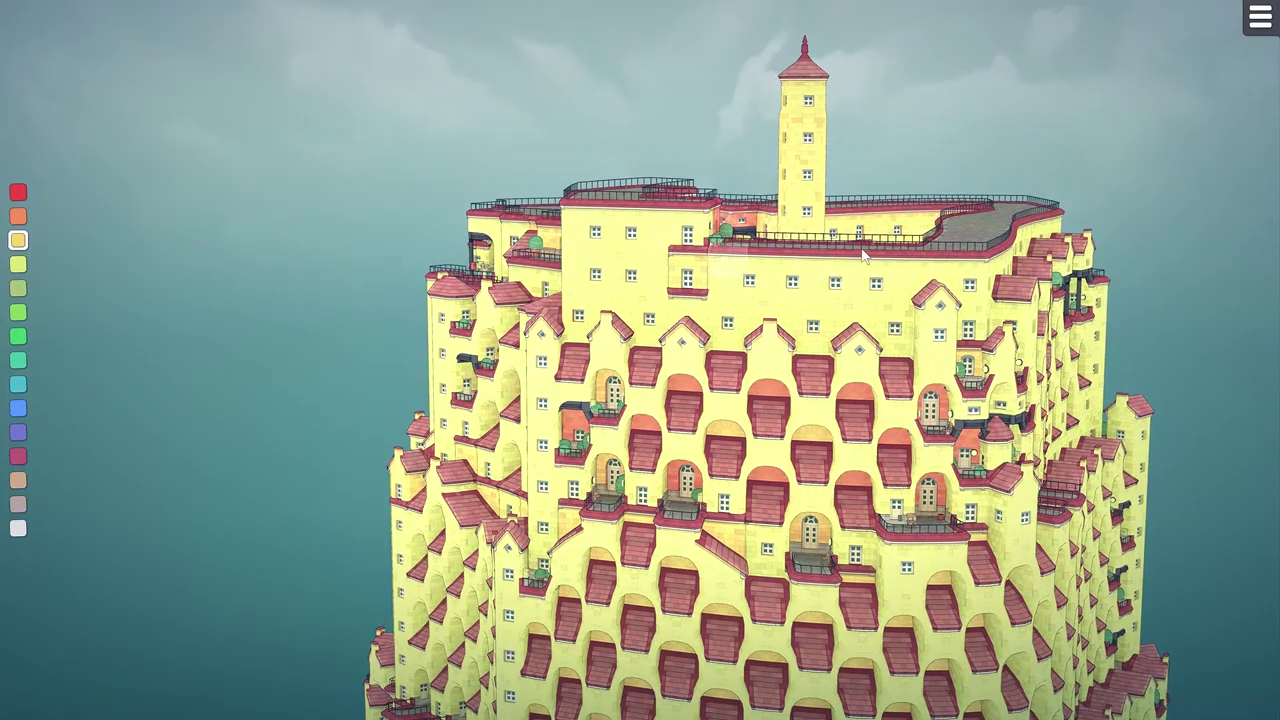
pyautogui.moveTo(755, 330); pyautogui.dragTo(77, 231)
pyautogui.moveTo(385, 238); pyautogui.dragTo(1040, 375)
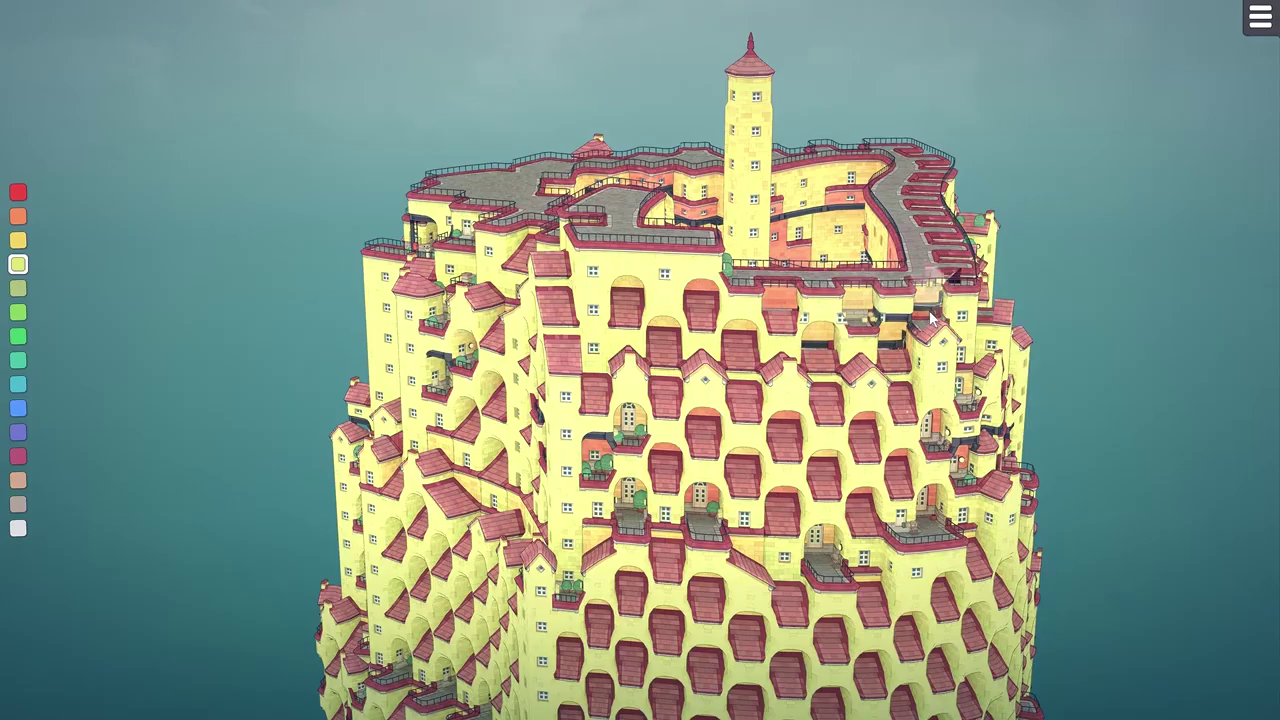
pyautogui.moveTo(520, 440); pyautogui.dragTo(538, 482)
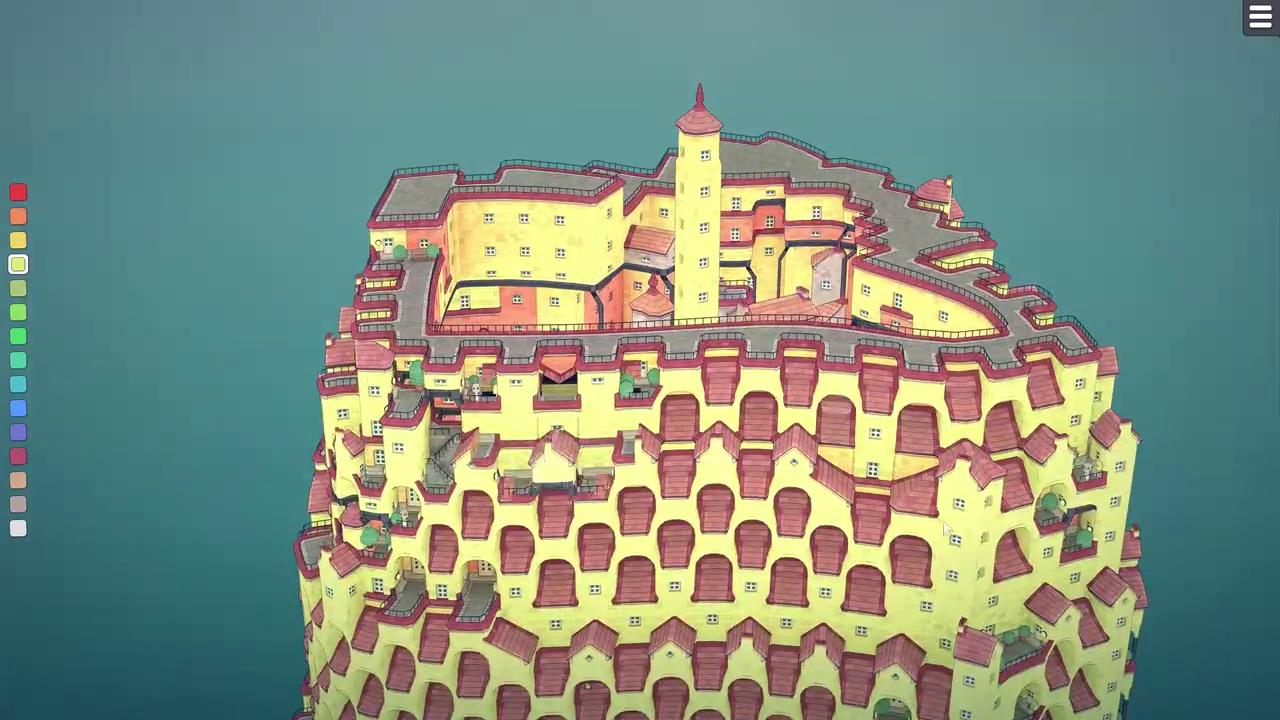
pyautogui.moveTo(918, 472); pyautogui.dragTo(800, 490)
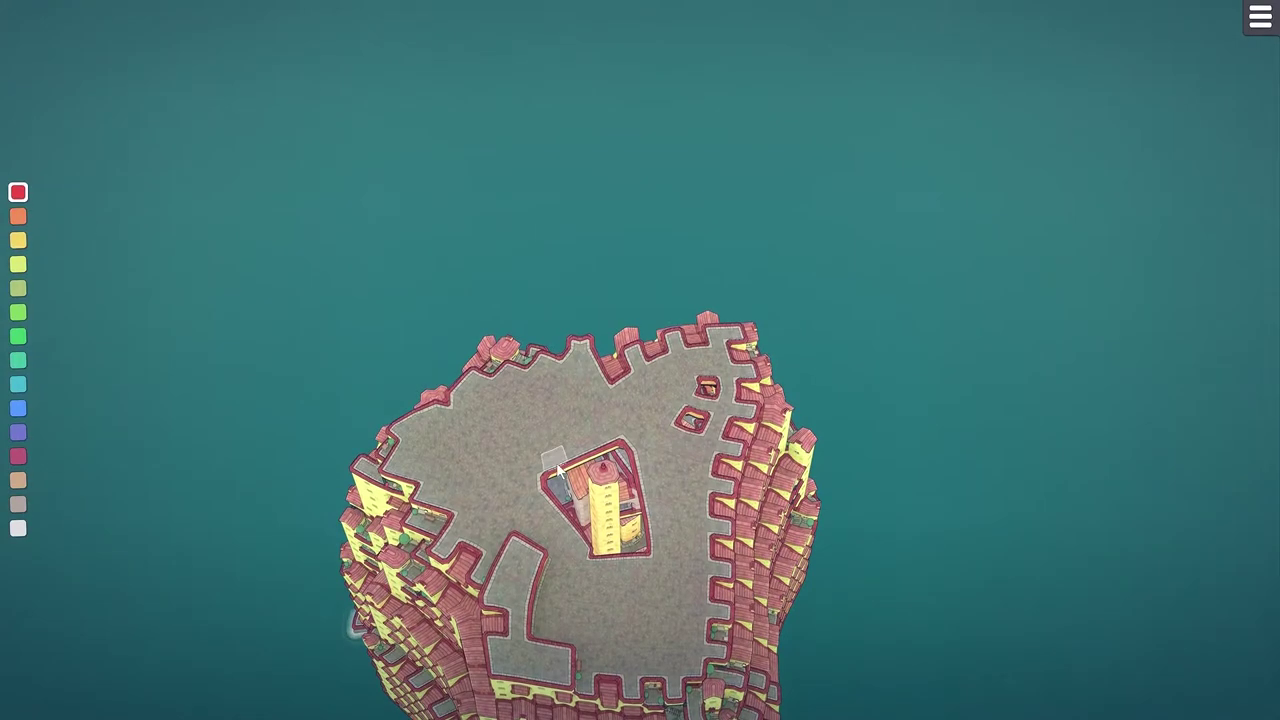
# - Place three separate rows of red houses on the paved terrace beside the tower opening
pyautogui.moveTo(564, 466); pyautogui.dragTo(565, 499)
pyautogui.scroll(-3, 579, 521)
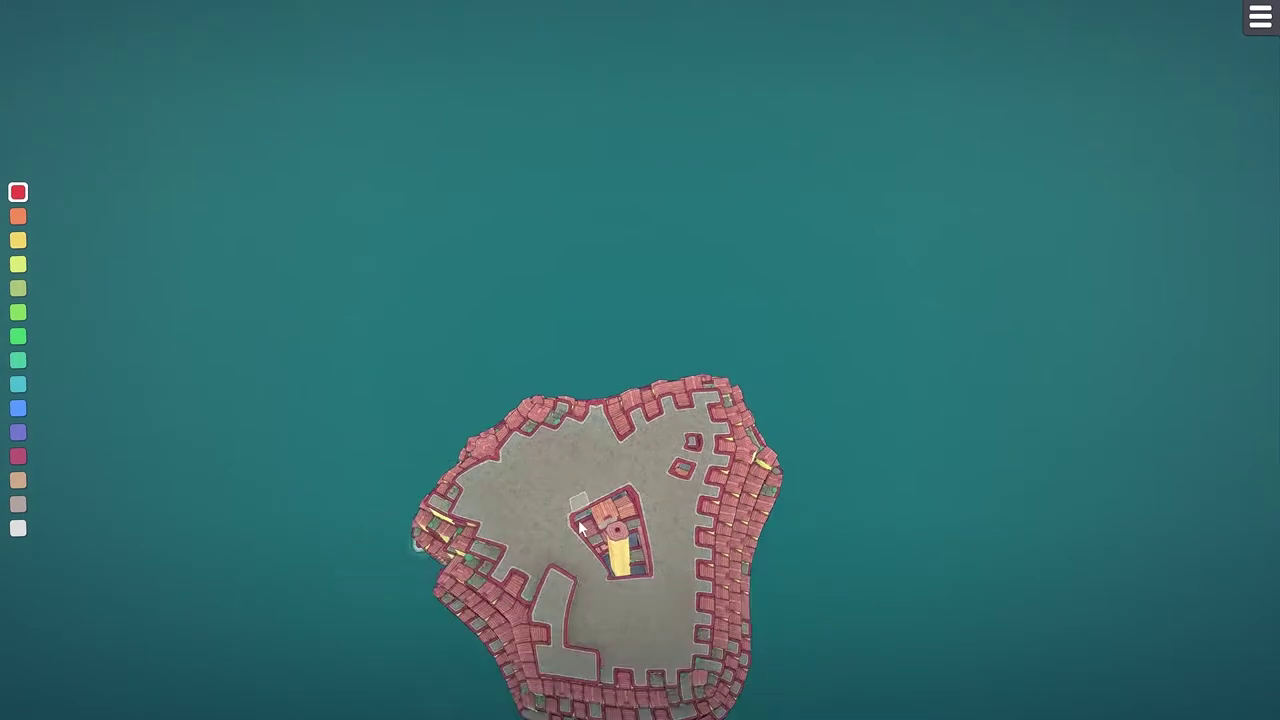
pyautogui.scroll(5, 579, 520)
pyautogui.moveTo(577, 560); pyautogui.dragTo(500, 269)
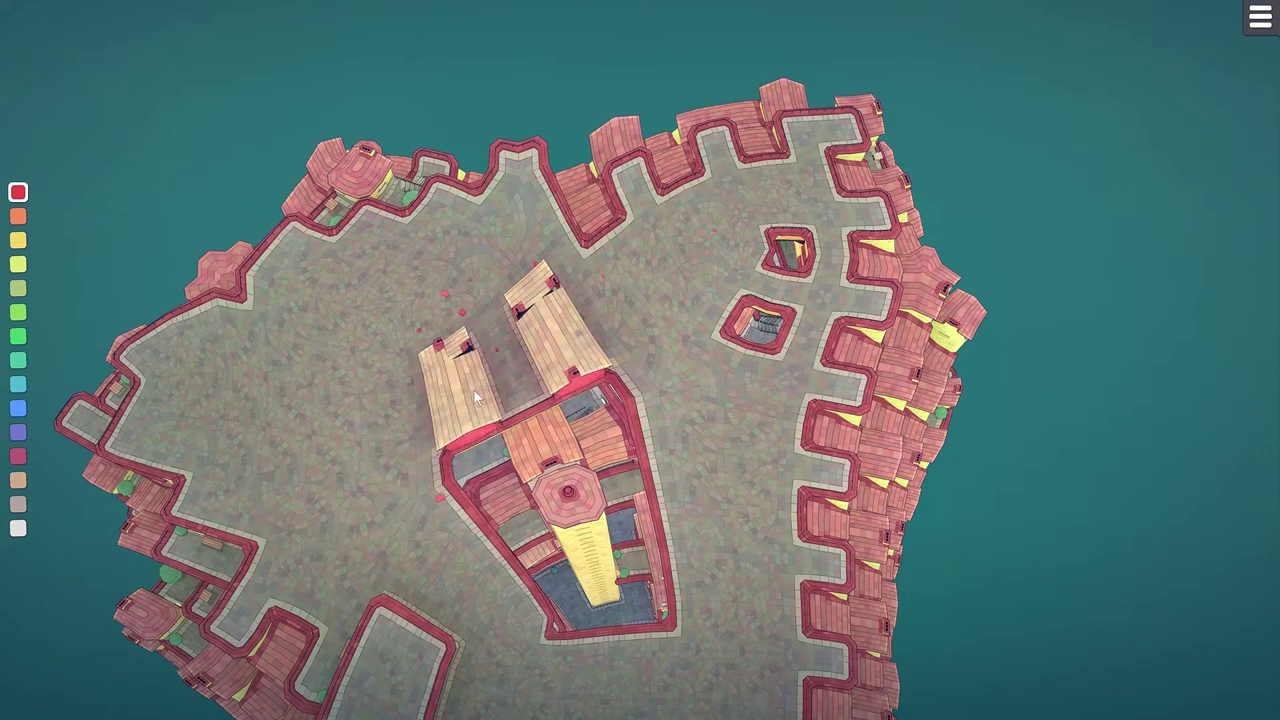
pyautogui.click(376, 406)
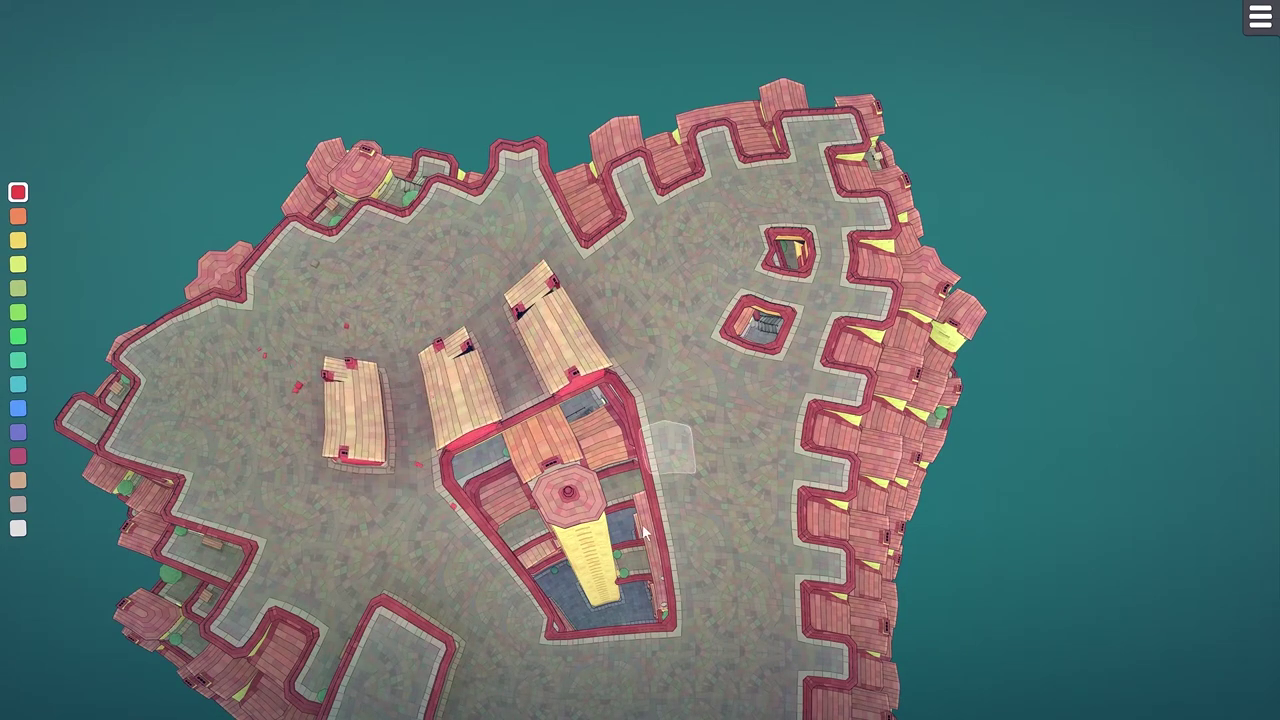
# - Build a multi-storey red house with a lower annex on the opposite side of the tower opening
pyautogui.moveTo(726, 664); pyautogui.dragTo(644, 504)
pyautogui.scroll(-3, 652, 556)
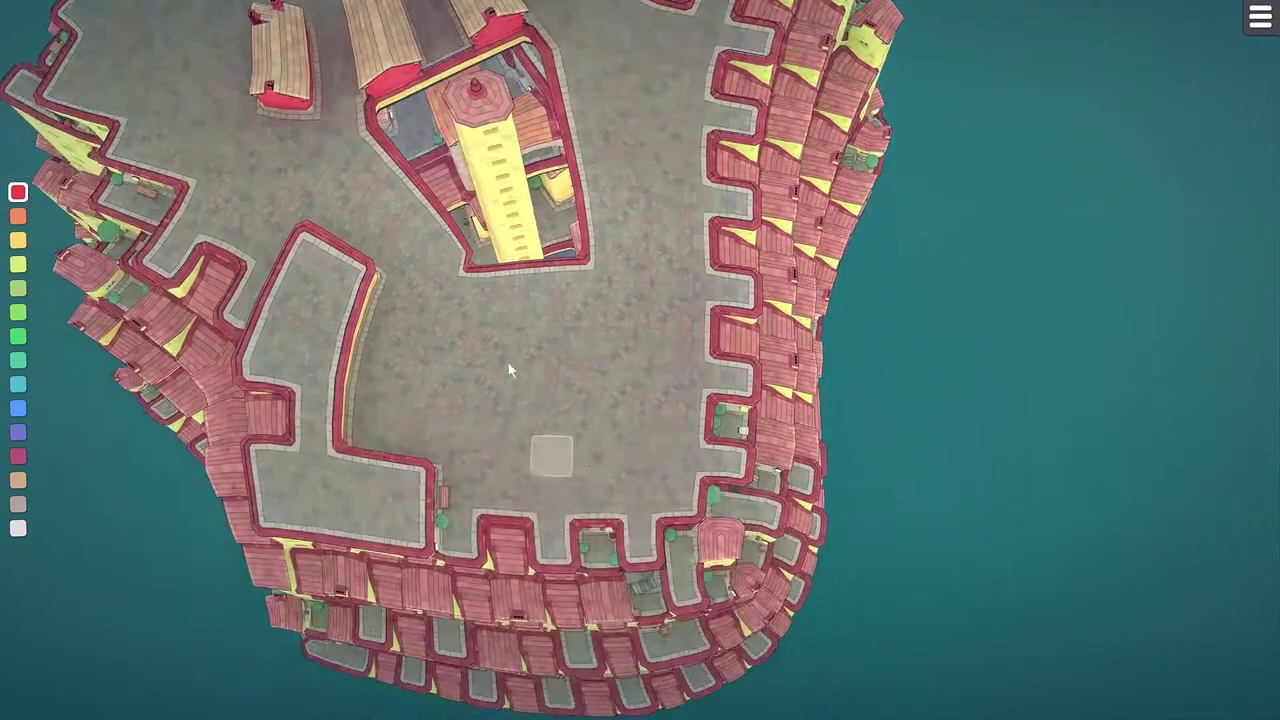
pyautogui.scroll(3, 494, 329)
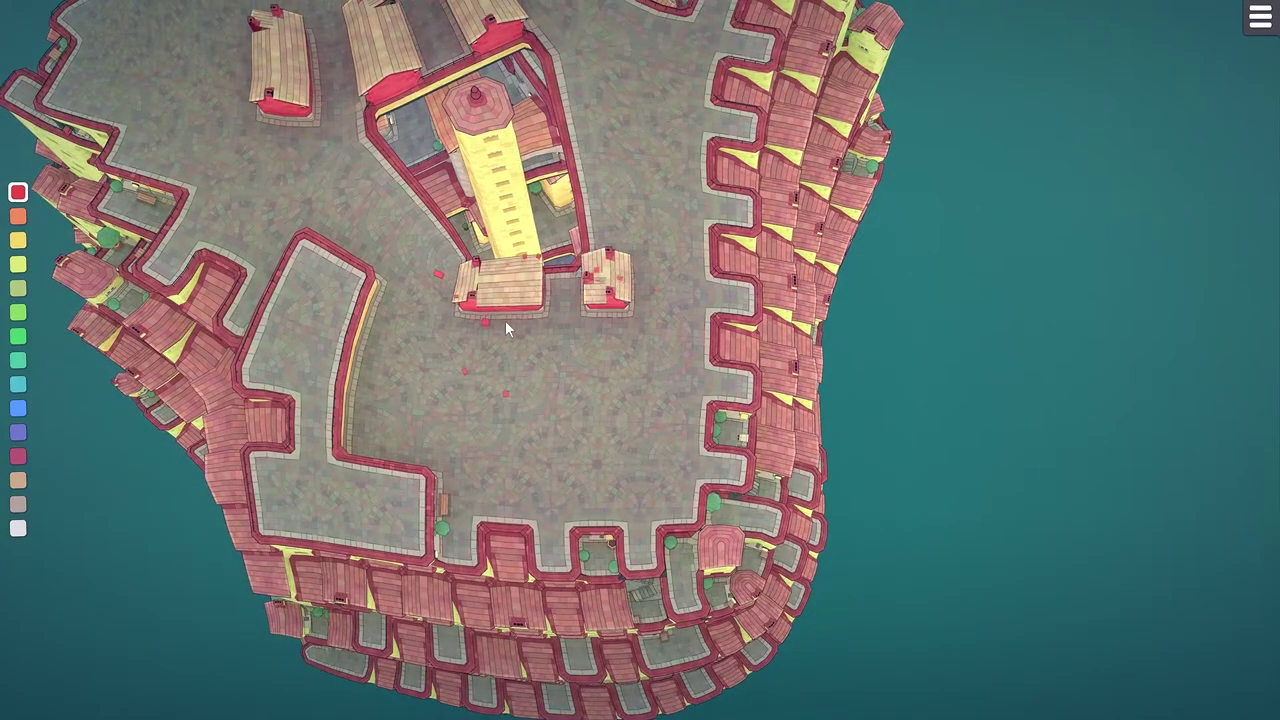
pyautogui.moveTo(614, 278); pyautogui.dragTo(639, 293)
pyautogui.moveTo(600, 457); pyautogui.dragTo(711, 487)
pyautogui.scroll(-3, 676, 290)
pyautogui.scroll(3, 827, 477)
pyautogui.scroll(-3, 827, 486)
pyautogui.scroll(3, 636, 274)
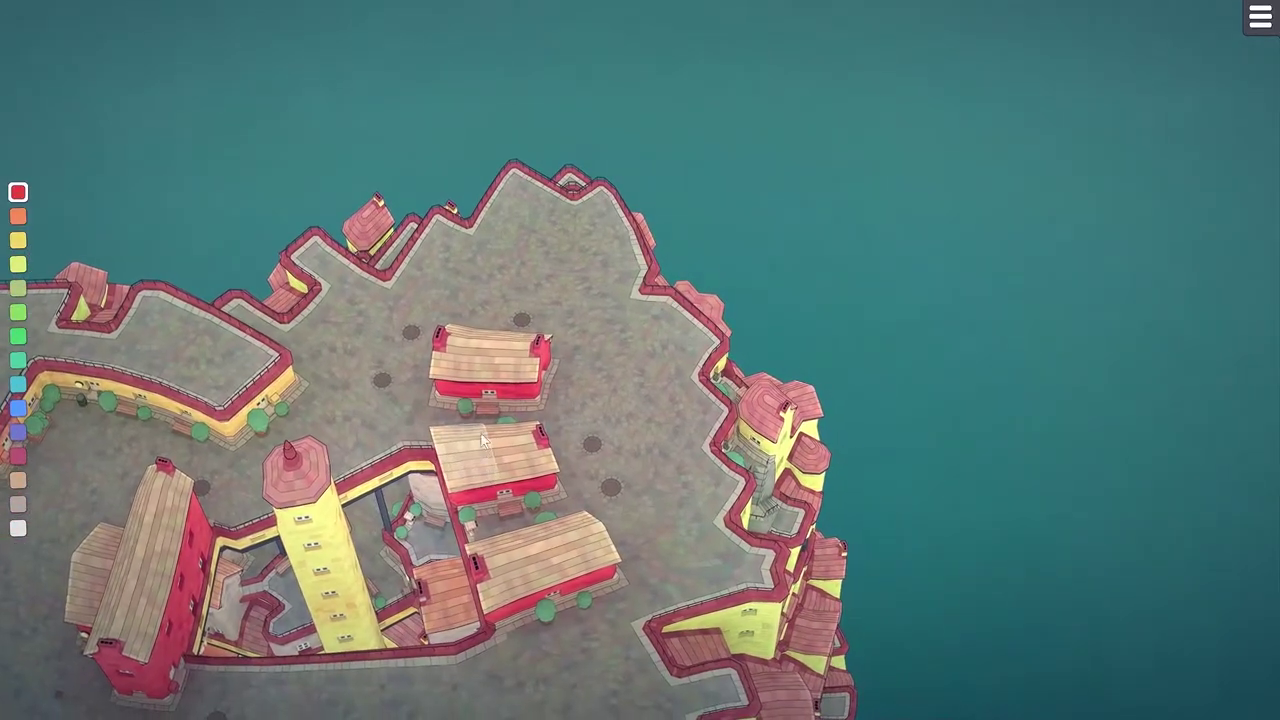
# - Join the three red house rows into one closed block around a narrow garden courtyard
pyautogui.click(478, 482)
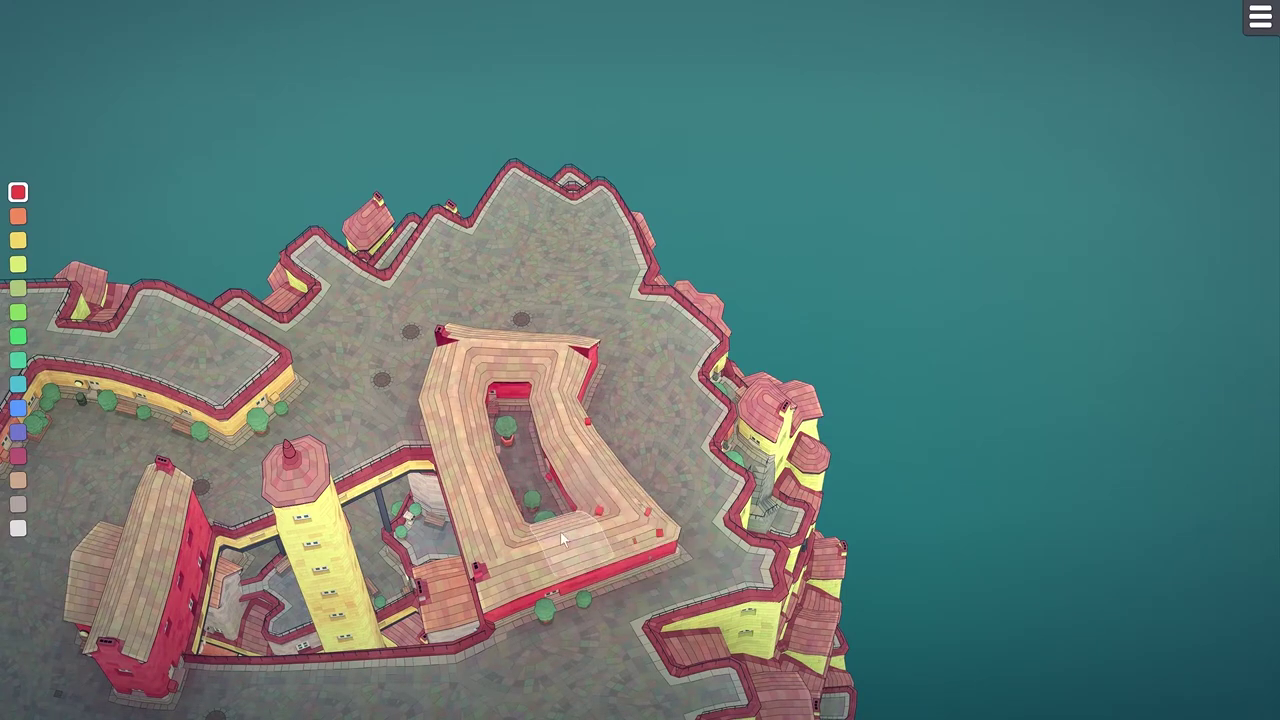
pyautogui.moveTo(516, 590); pyautogui.dragTo(538, 492)
pyautogui.scroll(-4, 540, 497)
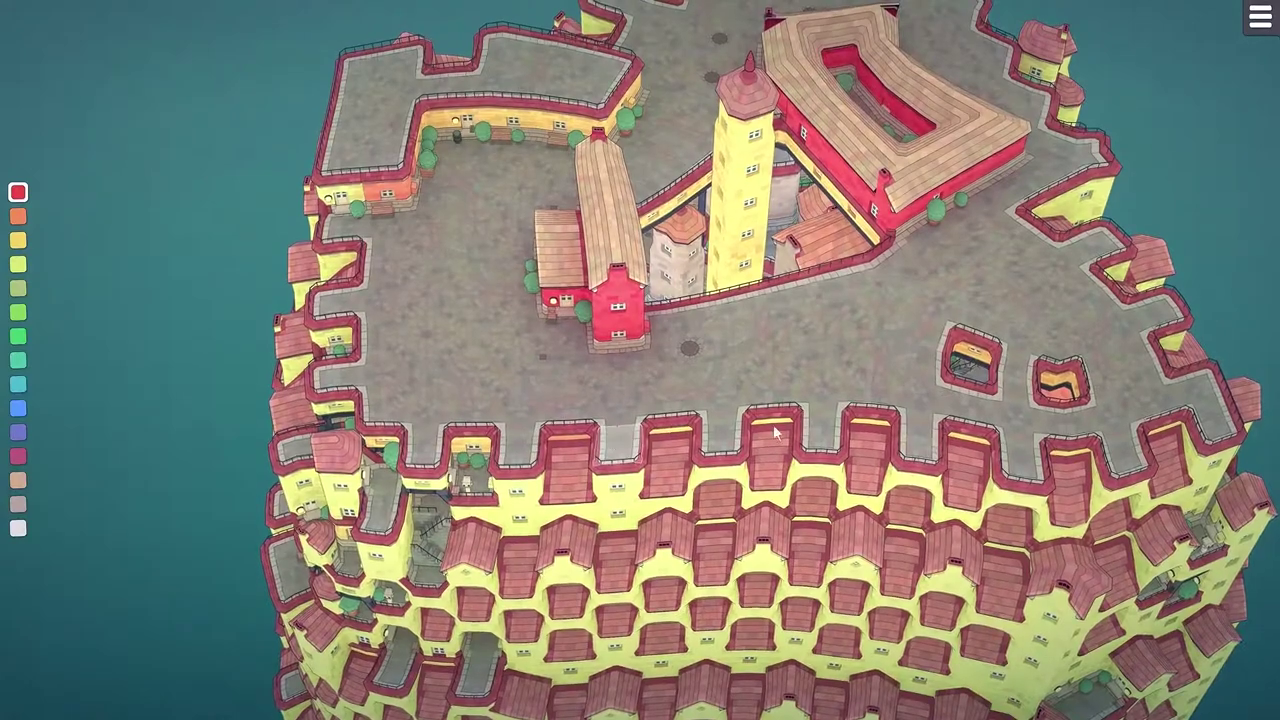
pyautogui.moveTo(622, 405)
pyautogui.mouseDown()
pyautogui.moveTo(618, 364)
pyautogui.moveTo(610, 425)
pyautogui.mouseUp()
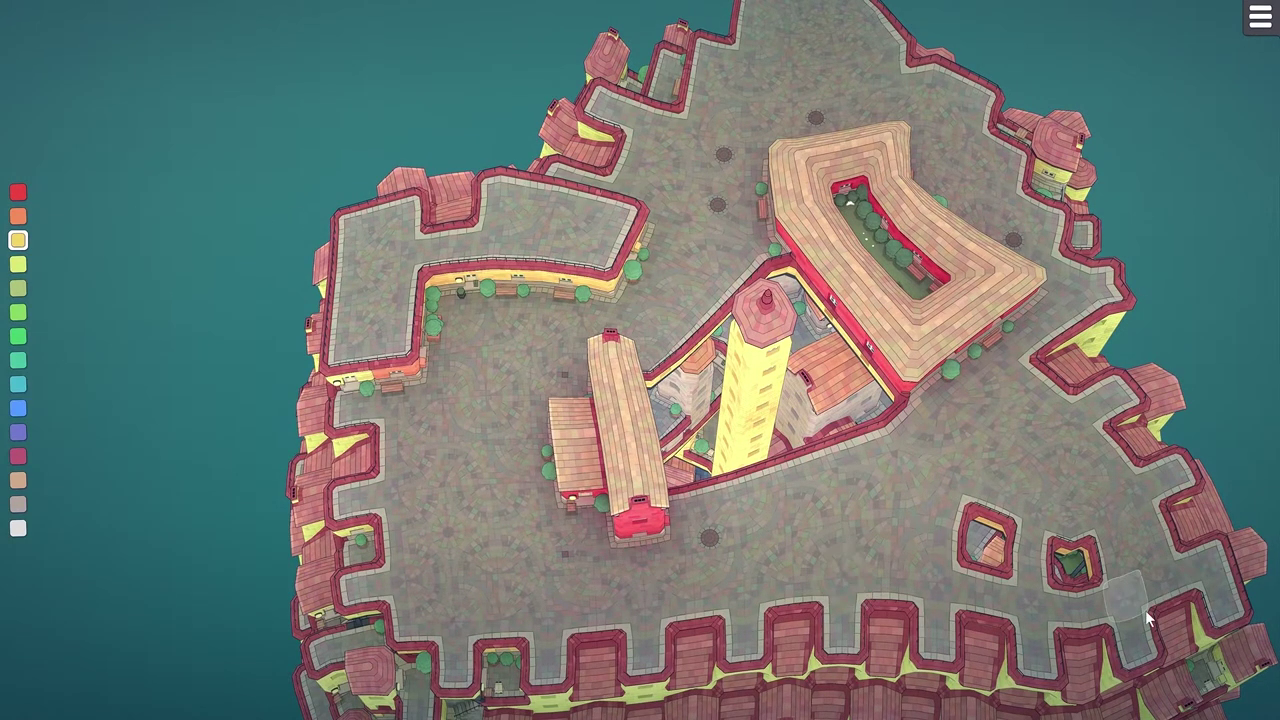
# - Raise a yellow walkway along the notched front edge of the terrace, past the red house and the small openings
pyautogui.click(446, 535)
pyautogui.click(595, 590)
pyautogui.click(720, 575)
pyautogui.click(925, 550)
pyautogui.moveTo(1071, 568); pyautogui.dragTo(936, 556)
pyautogui.click(780, 525)
pyautogui.click(420, 555)
# - Add long yellow roofed rows on top of the L-shaped raised terrace behind the red house
pyautogui.moveTo(362, 292); pyautogui.dragTo(600, 600)
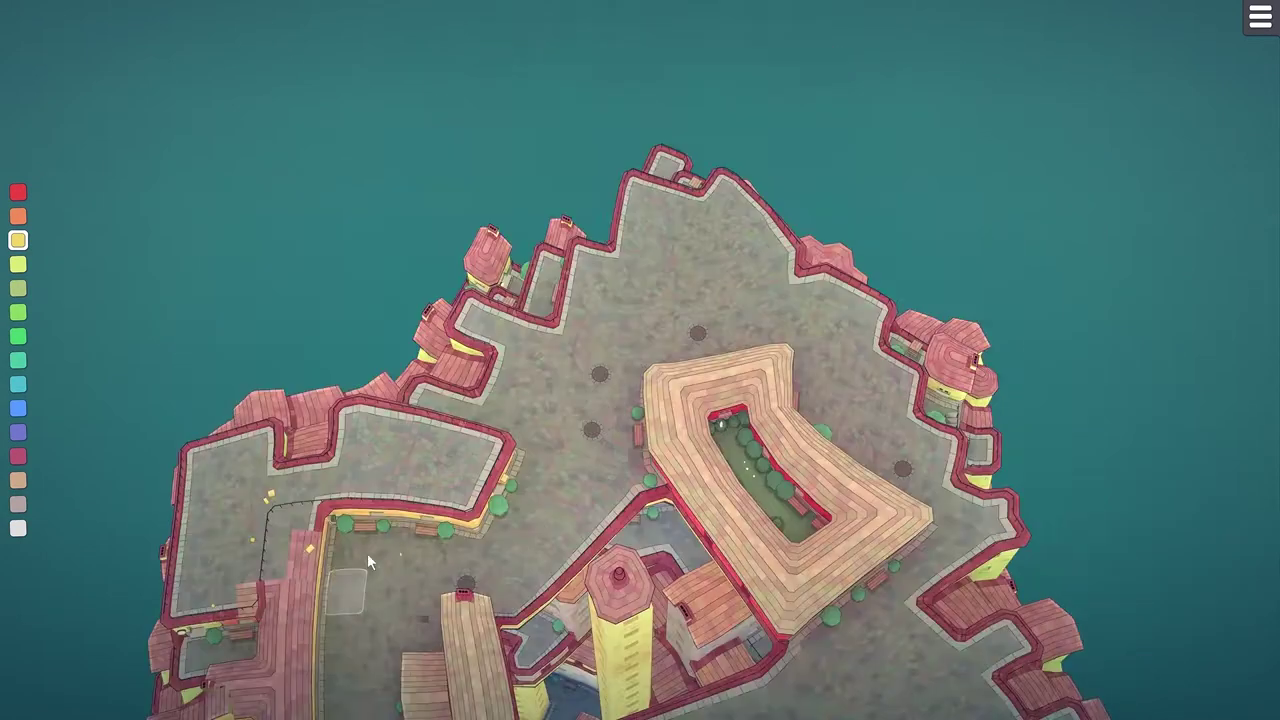
pyautogui.click(616, 640)
pyautogui.click(650, 473)
pyautogui.moveTo(640, 544); pyautogui.dragTo(400, 680)
# - Fill the far end of the terrace around the red courtyard block with winding yellow roofed buildings and small terraces
pyautogui.click(523, 390)
pyautogui.click(510, 470)
pyautogui.click(604, 362)
pyautogui.click(640, 320)
pyautogui.click(735, 400)
pyautogui.click(747, 490)
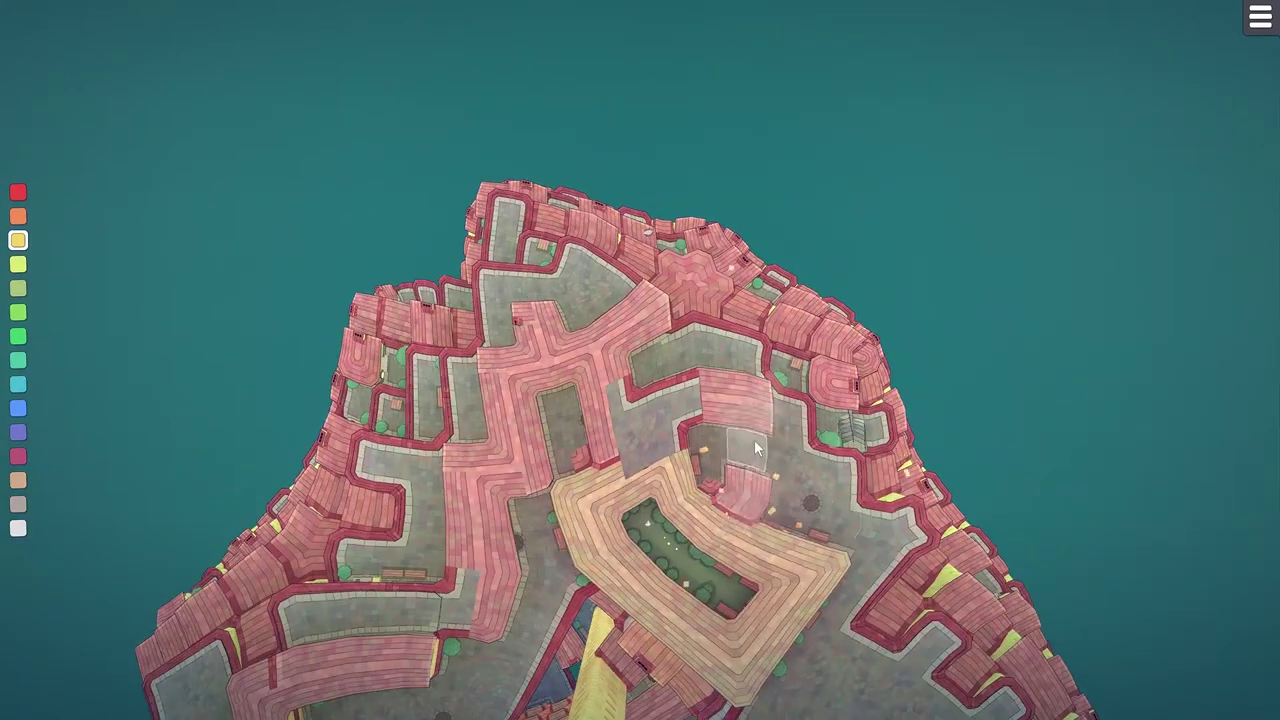
pyautogui.click(757, 449)
# - Continue the yellow roofed buildings over the open terrace between the red courtyard block and the front walkway
pyautogui.moveTo(757, 449); pyautogui.dragTo(652, 100)
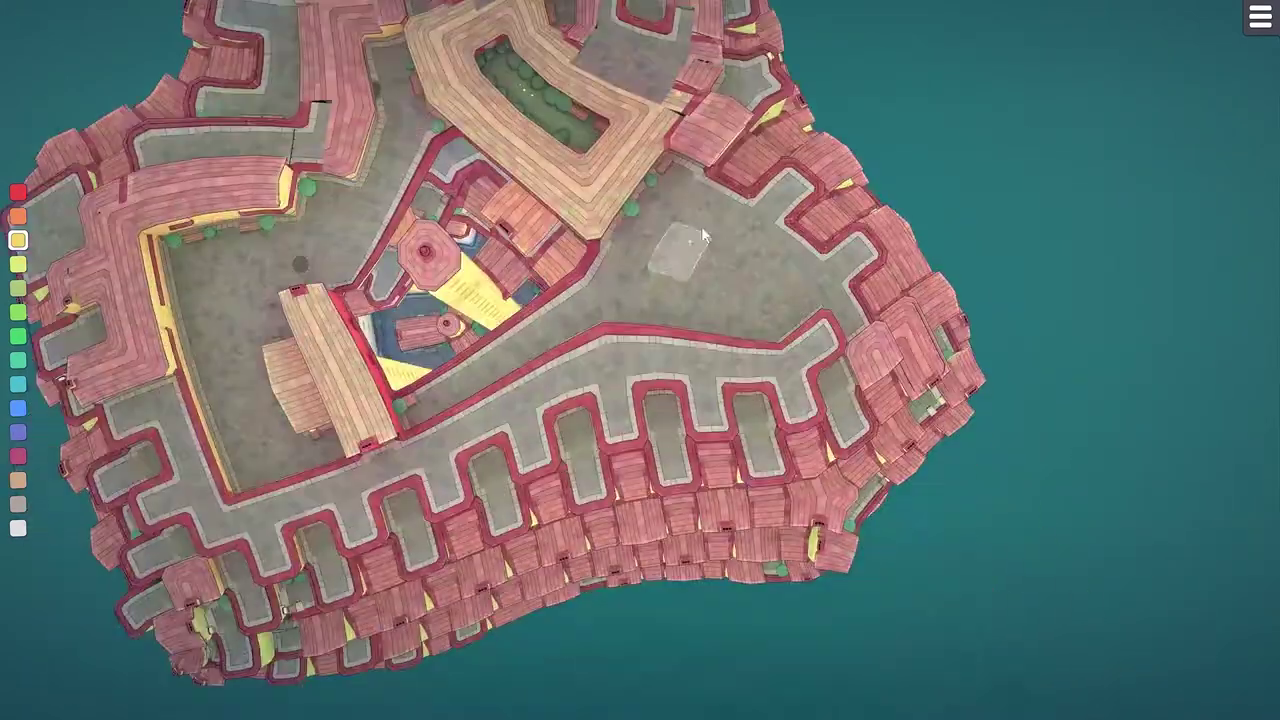
pyautogui.click(710, 445)
pyautogui.click(785, 512)
pyautogui.moveTo(480, 400); pyautogui.dragTo(960, 220)
pyautogui.moveTo(720, 300); pyautogui.dragTo(720, 500)
pyautogui.click(715, 430)
pyautogui.click(750, 490)
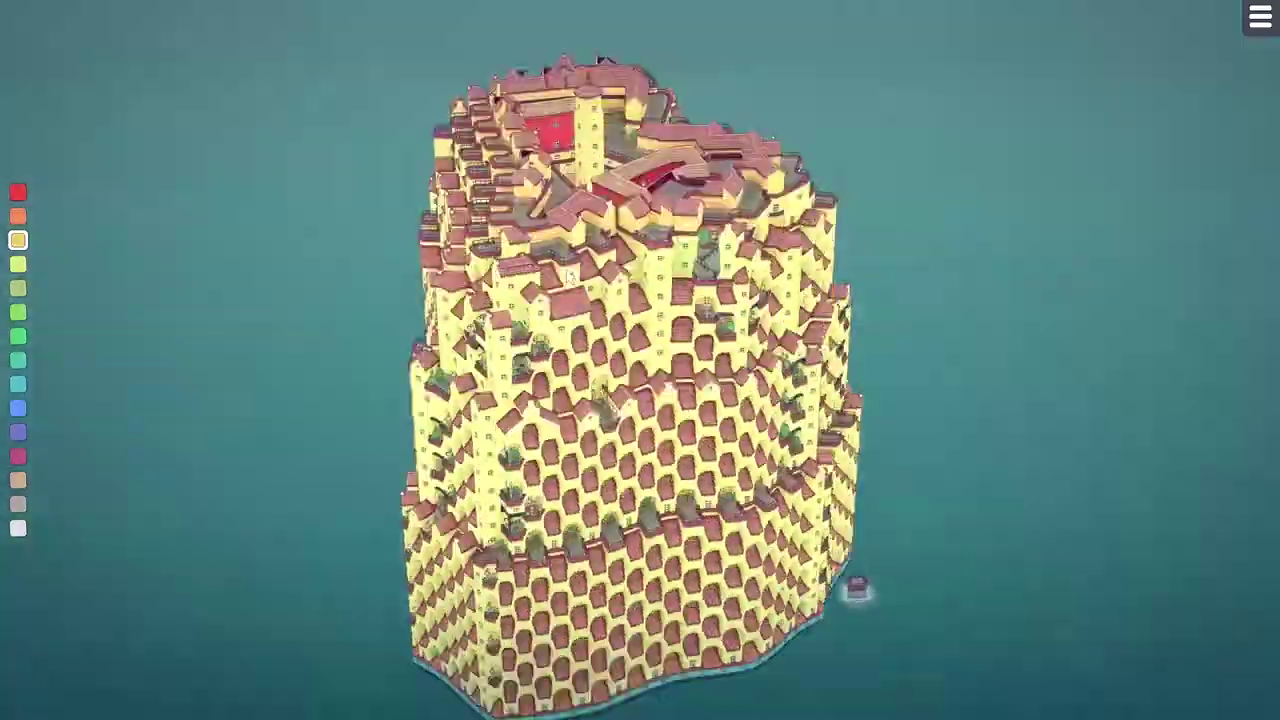
# - Cover the red courtyard block and its surroundings with another level of yellow-green terraces and roofed houses
pyautogui.scroll(3, 843, 207)
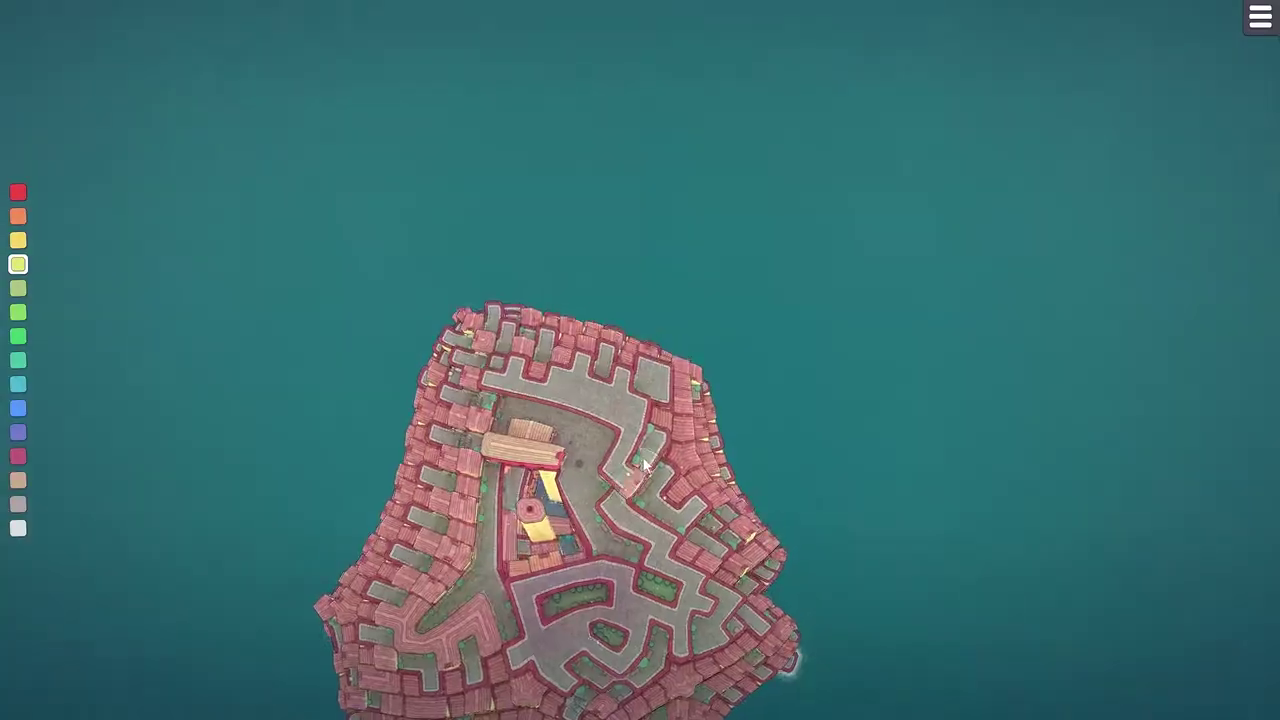
pyautogui.moveTo(670, 400); pyautogui.dragTo(640, 400)
pyautogui.click(729, 477)
pyautogui.click(689, 510)
pyautogui.click(551, 308)
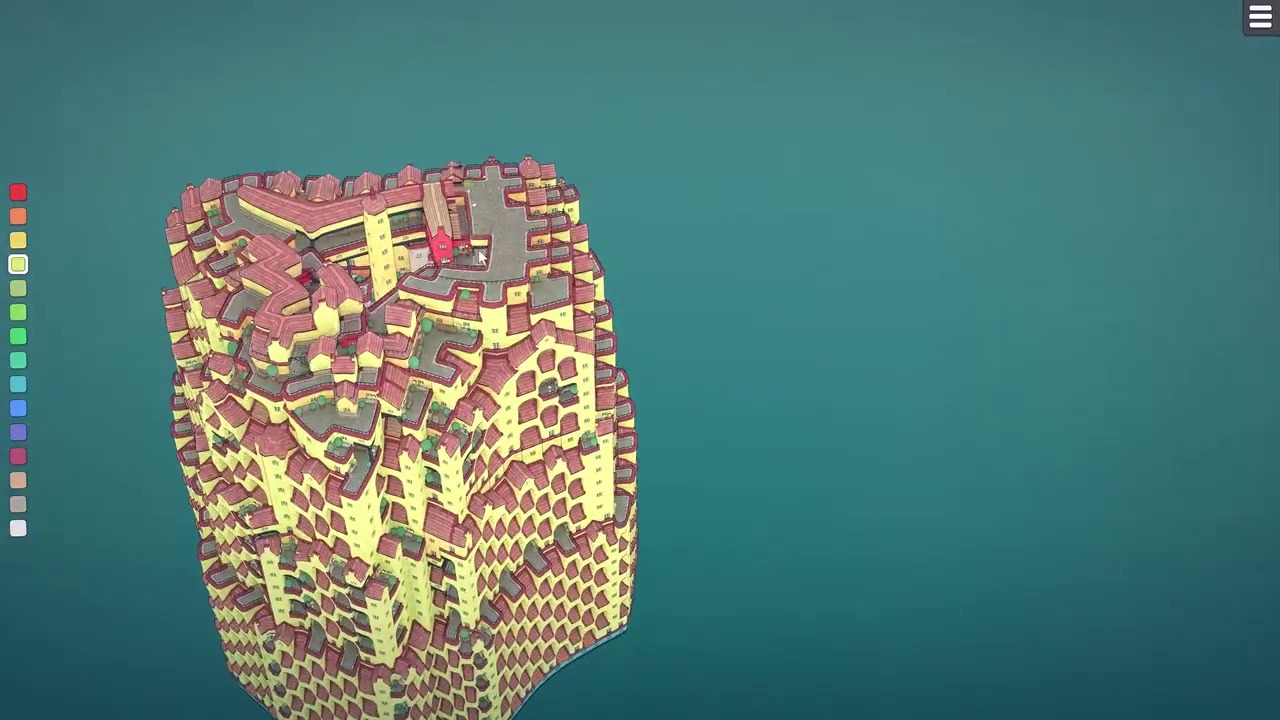
# - Stack yellow-green houses and terraces into a tapering hill, with a tall arched building beside the tower at the peak
pyautogui.moveTo(490, 270); pyautogui.dragTo(492, 360)
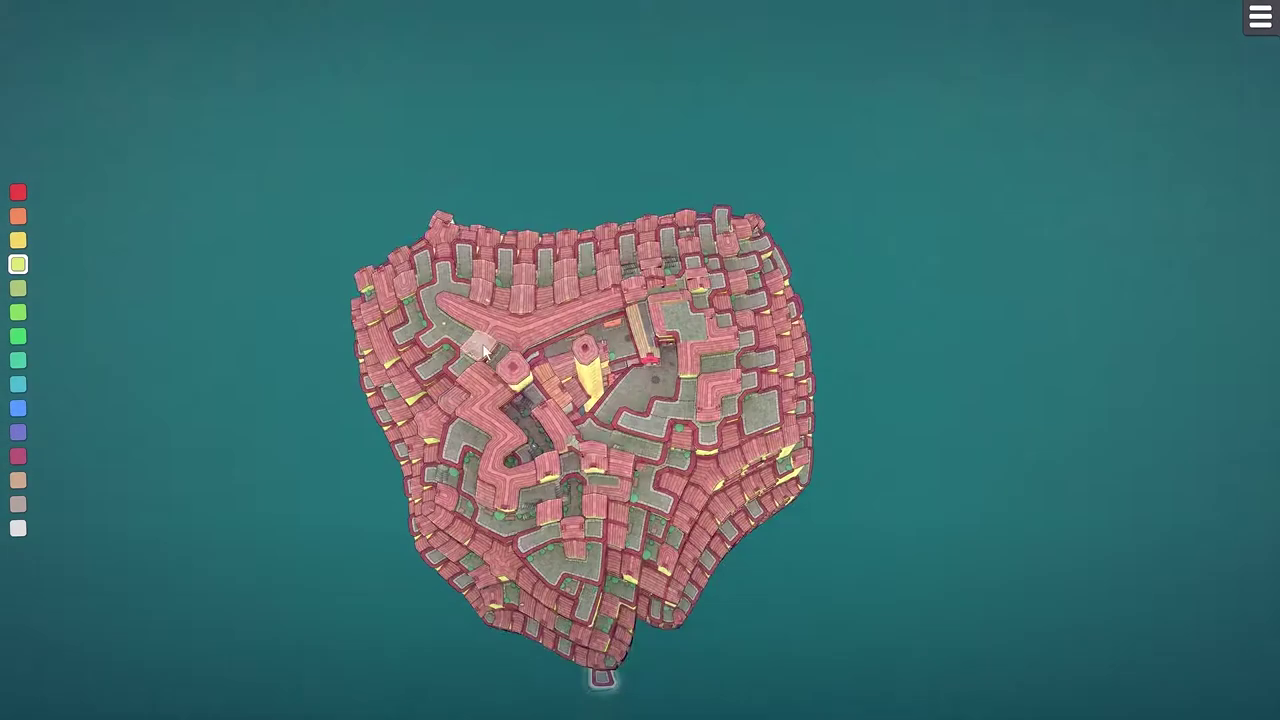
pyautogui.moveTo(500, 356); pyautogui.dragTo(540, 620)
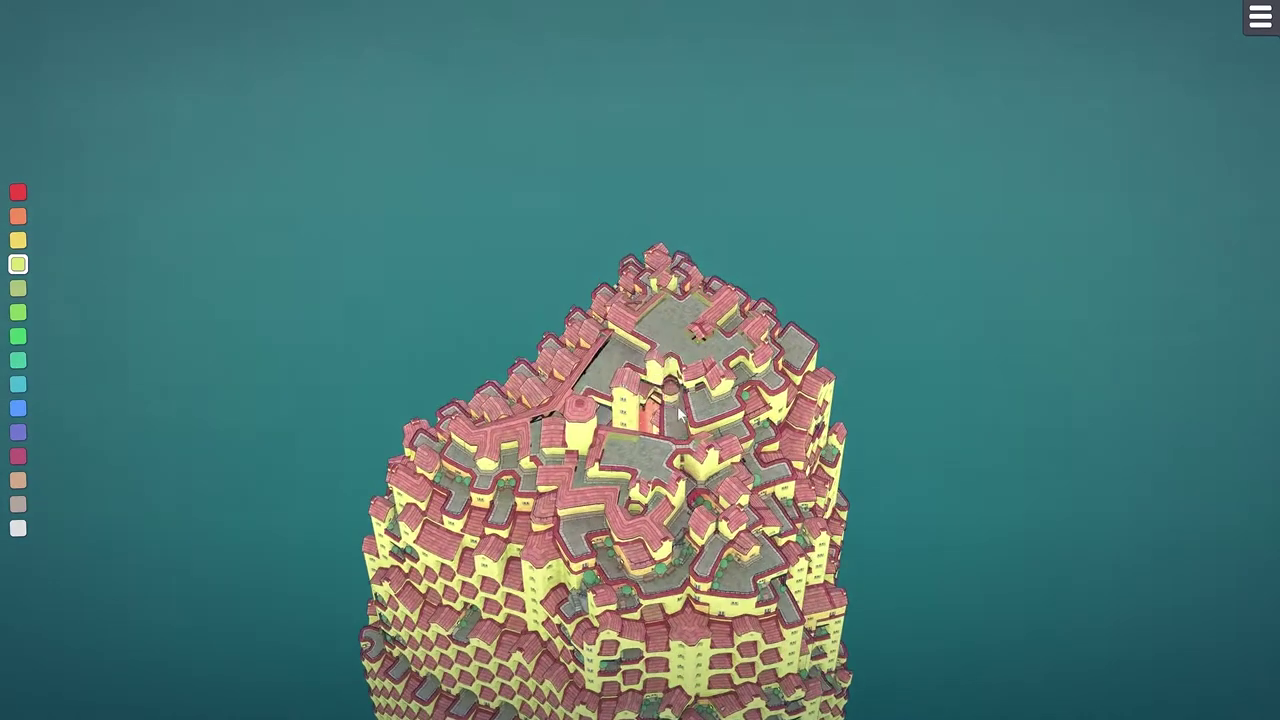
pyautogui.moveTo(640, 330); pyautogui.dragTo(640, 556)
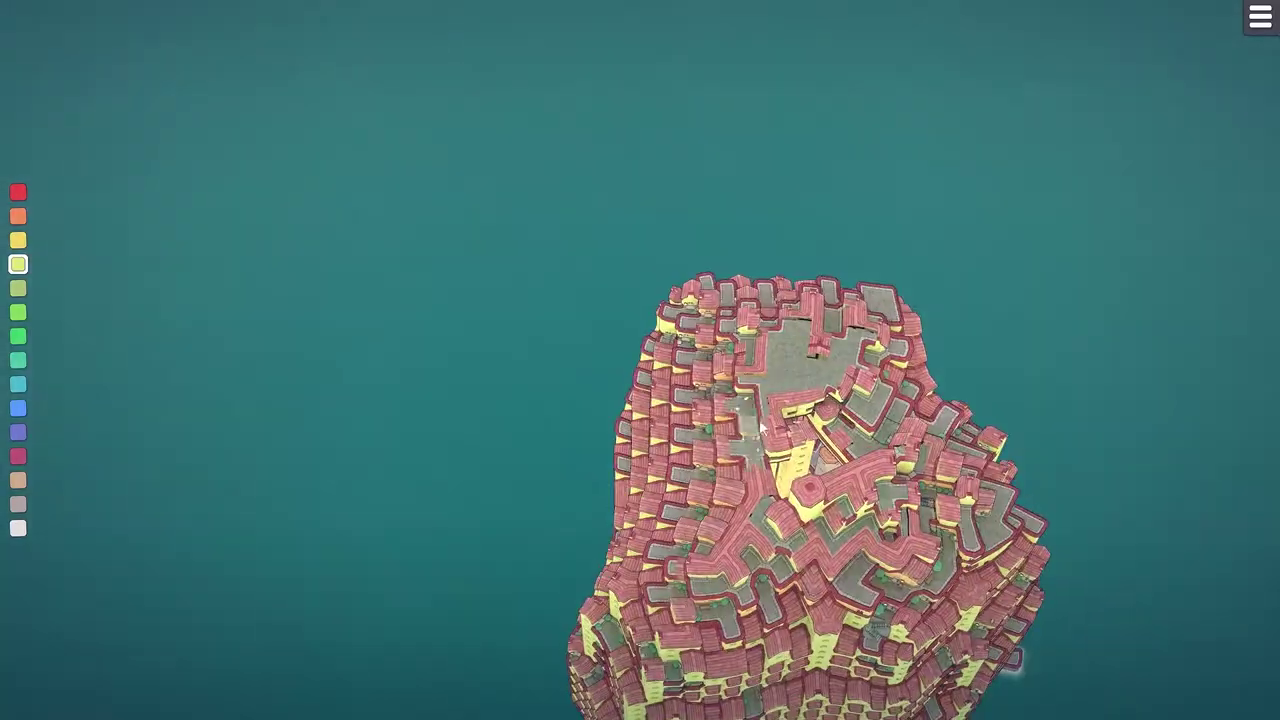
pyautogui.moveTo(740, 605); pyautogui.dragTo(490, 605)
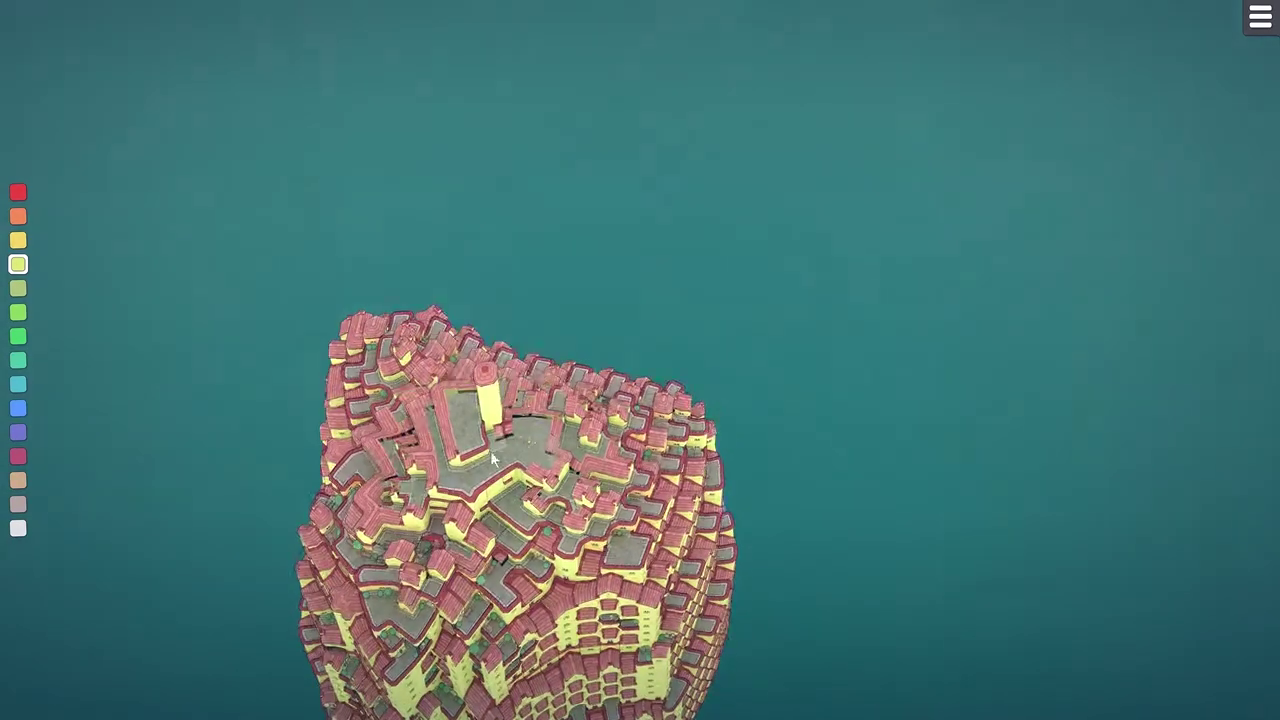
pyautogui.moveTo(492, 459); pyautogui.dragTo(533, 451)
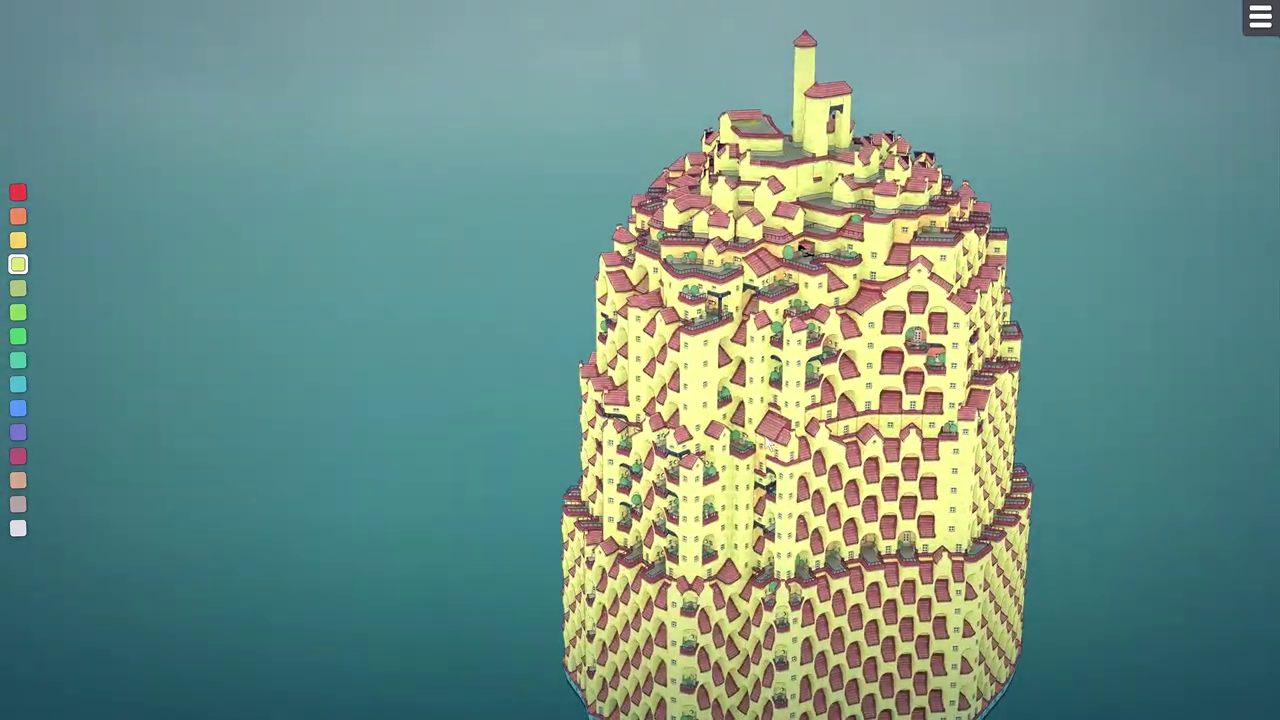
pyautogui.moveTo(764, 440); pyautogui.dragTo(802, 366)
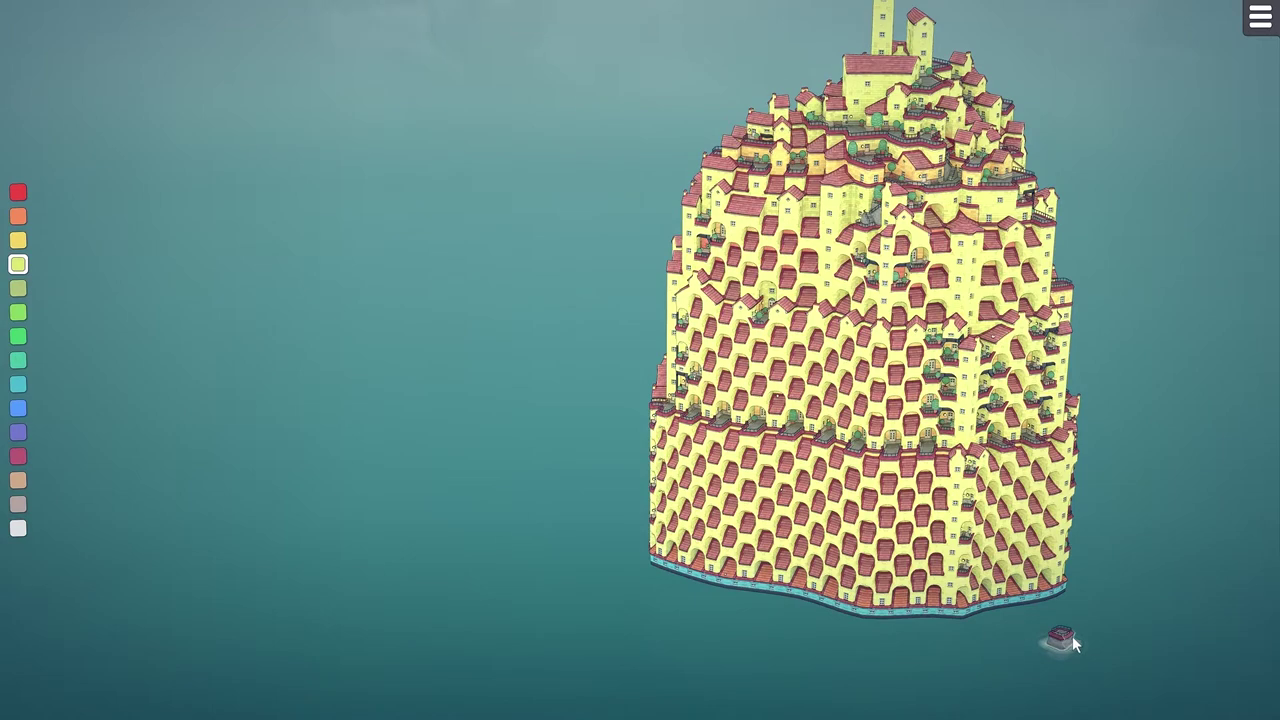
# - Attach a grey stone block to the underside of the structure's turquoise base
pyautogui.moveTo(1072, 636); pyautogui.dragTo(970, 343)
pyautogui.scroll(5, 970, 340)
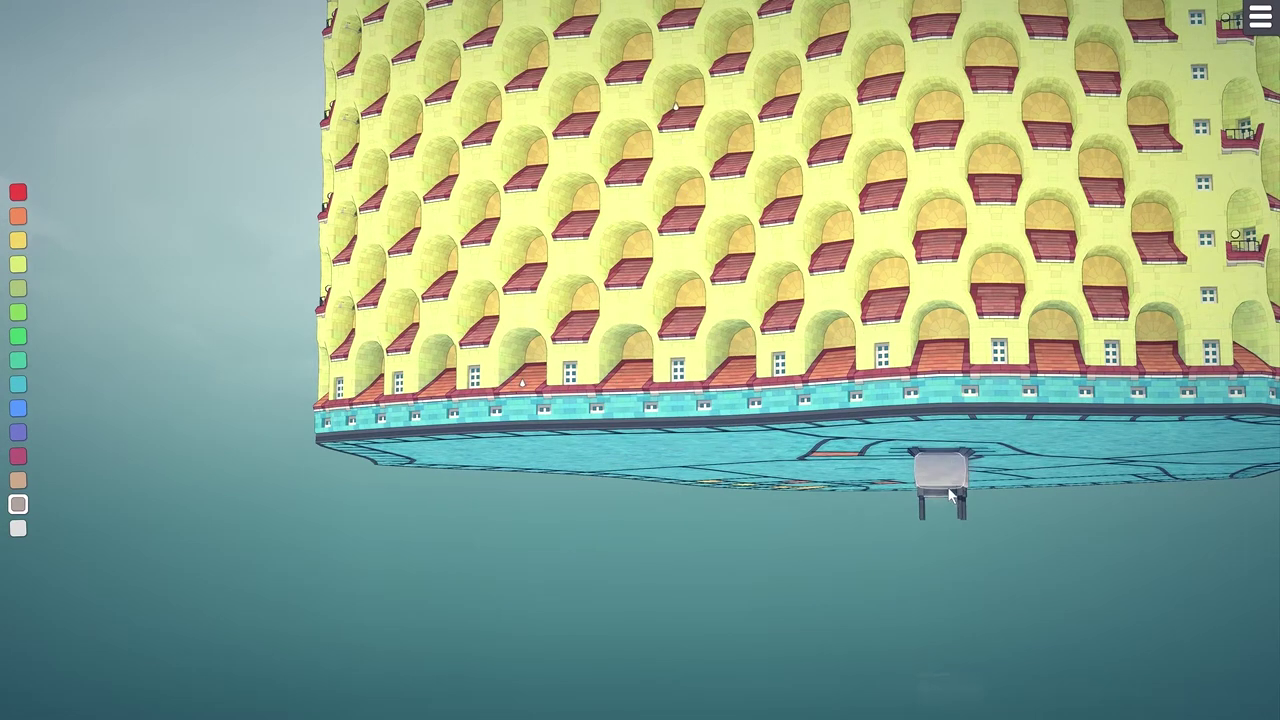
pyautogui.moveTo(947, 480); pyautogui.dragTo(940, 486)
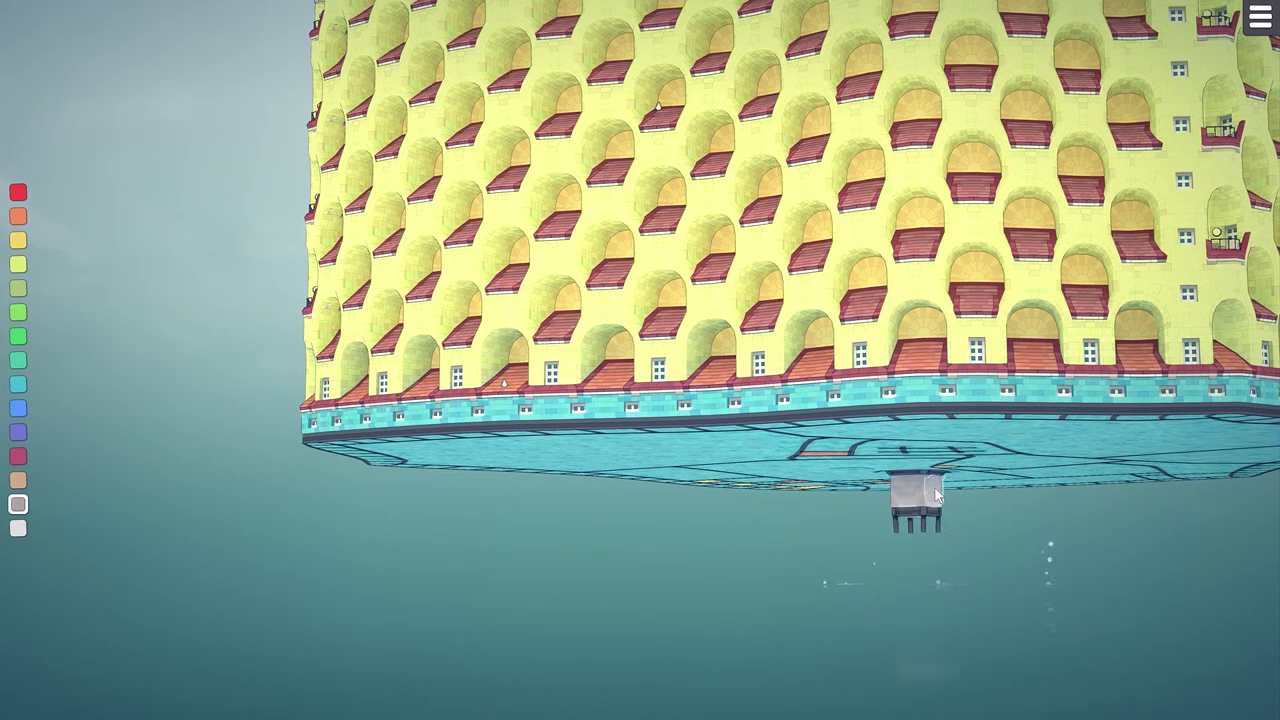
pyautogui.click(931, 464)
# - Enlarge the grey block beneath the base into a wide stone pillar standing in the water
pyautogui.moveTo(937, 505); pyautogui.dragTo(1195, 560)
pyautogui.click(943, 653)
pyautogui.click(770, 615)
pyautogui.click(773, 609)
pyautogui.rightClick(563, 499)
pyautogui.moveTo(690, 569); pyautogui.dragTo(900, 574)
pyautogui.moveTo(748, 571); pyautogui.dragTo(986, 593)
pyautogui.click(797, 532)
# - Remove turquoise blocks from the base row beneath the yellow wall, working along its edge towards the grey pillar
pyautogui.scroll(-6, 796, 537)
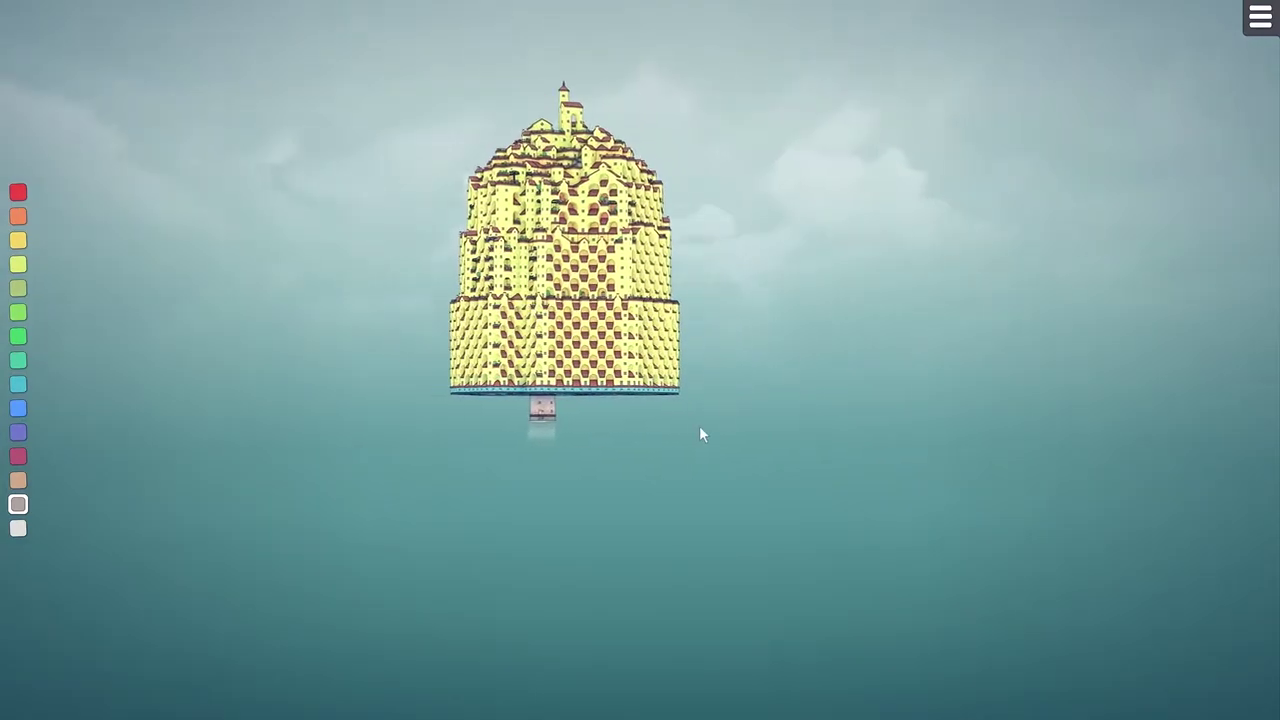
pyautogui.moveTo(694, 430); pyautogui.dragTo(756, 427)
pyautogui.press('d')
pyautogui.press('a')
pyautogui.press('d')
pyautogui.scroll(6, 710, 388)
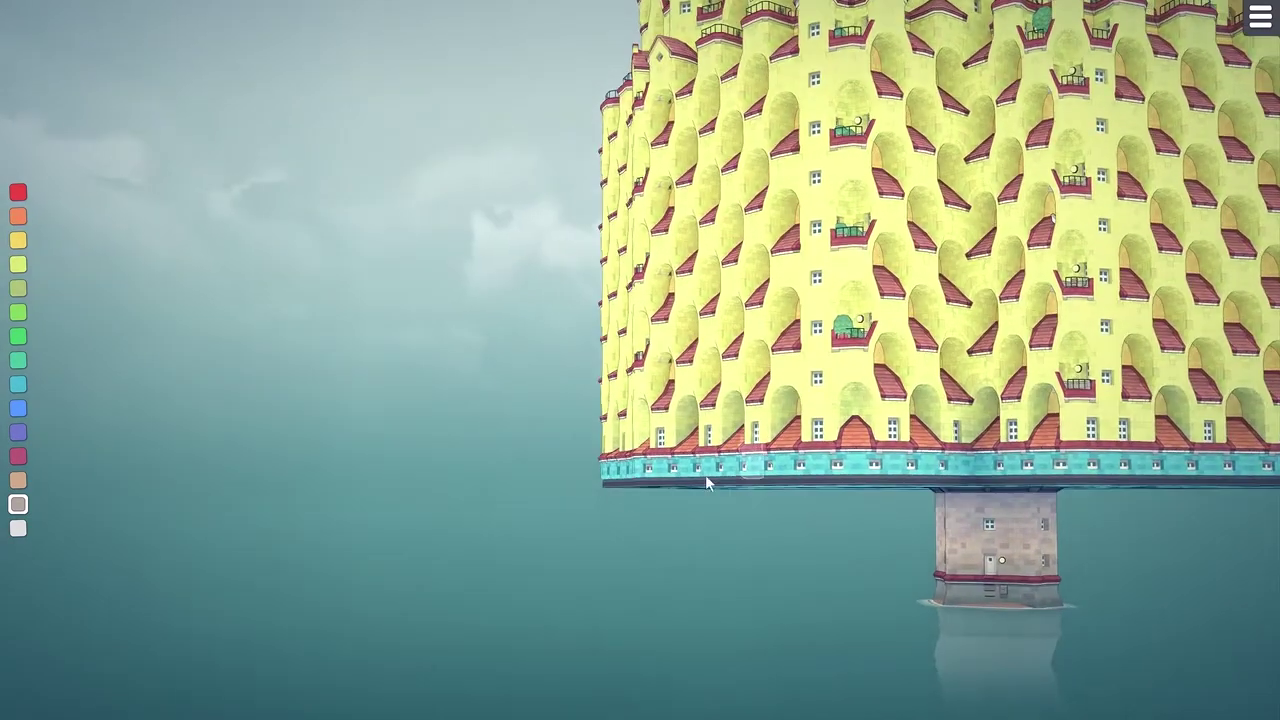
pyautogui.rightClick(697, 475)
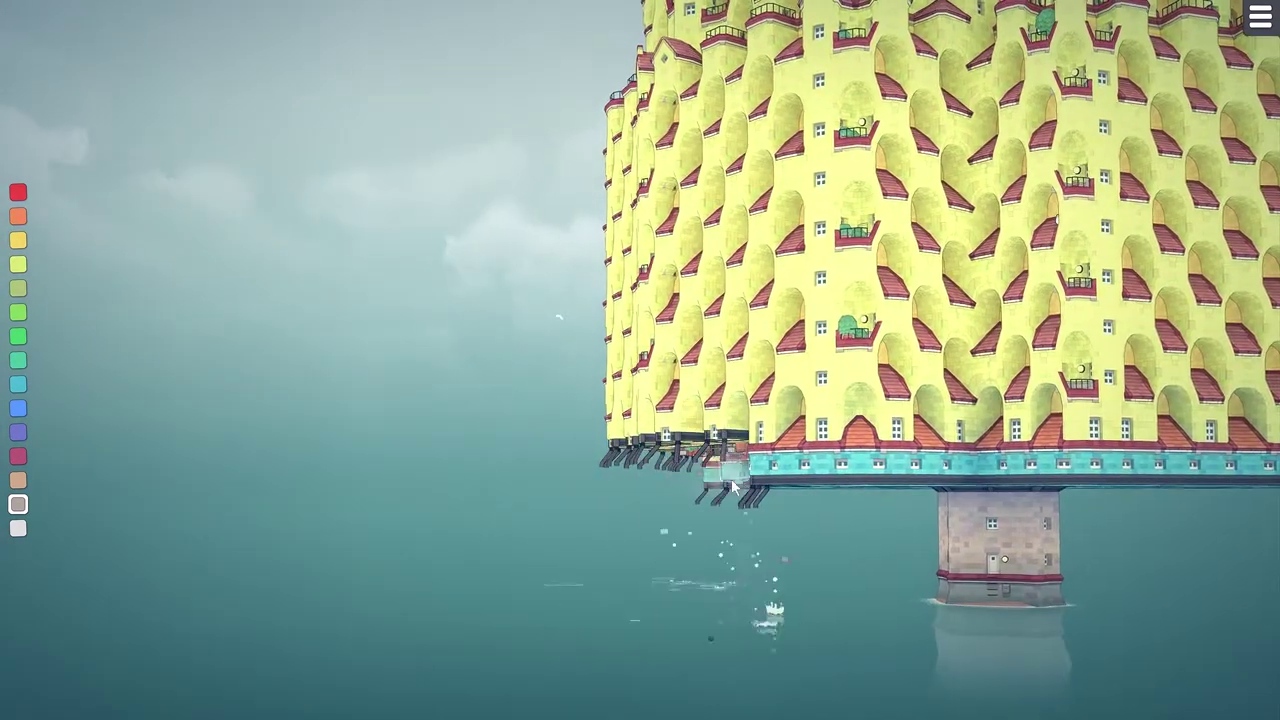
pyautogui.rightClick(818, 485)
pyautogui.rightClick(830, 482)
pyautogui.press('d')
pyautogui.rightClick(758, 478)
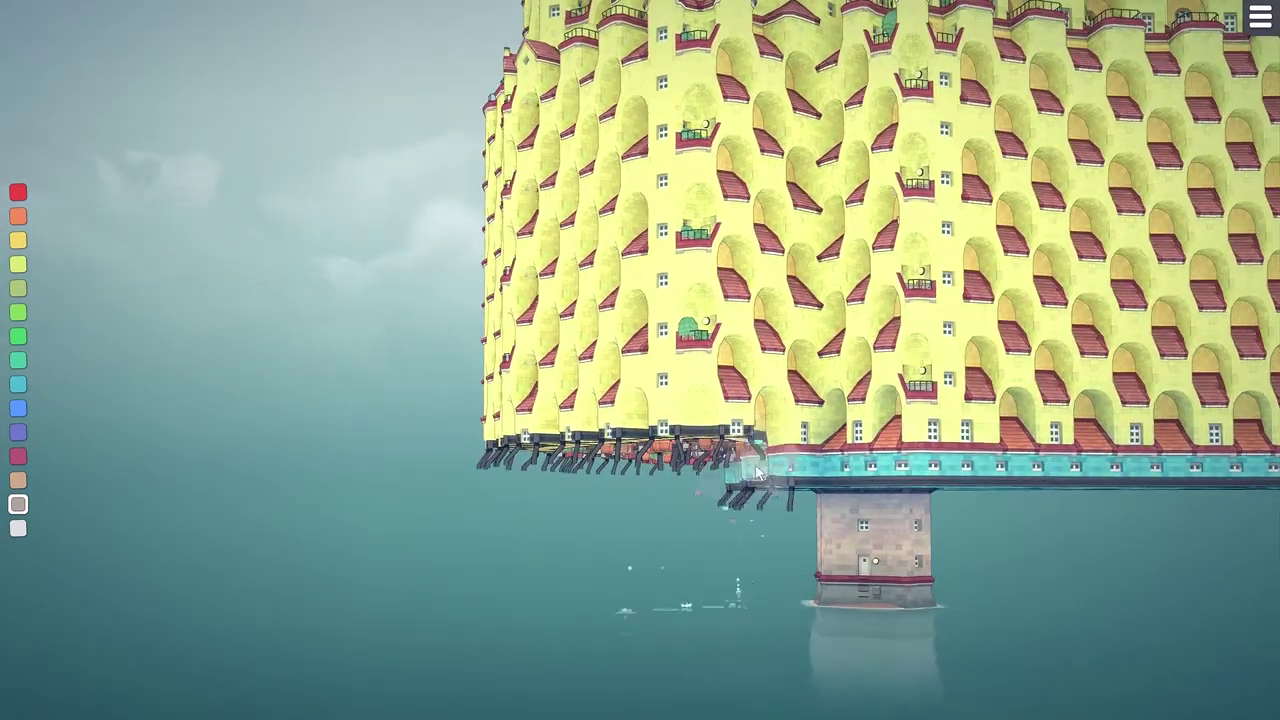
pyautogui.rightClick(768, 484)
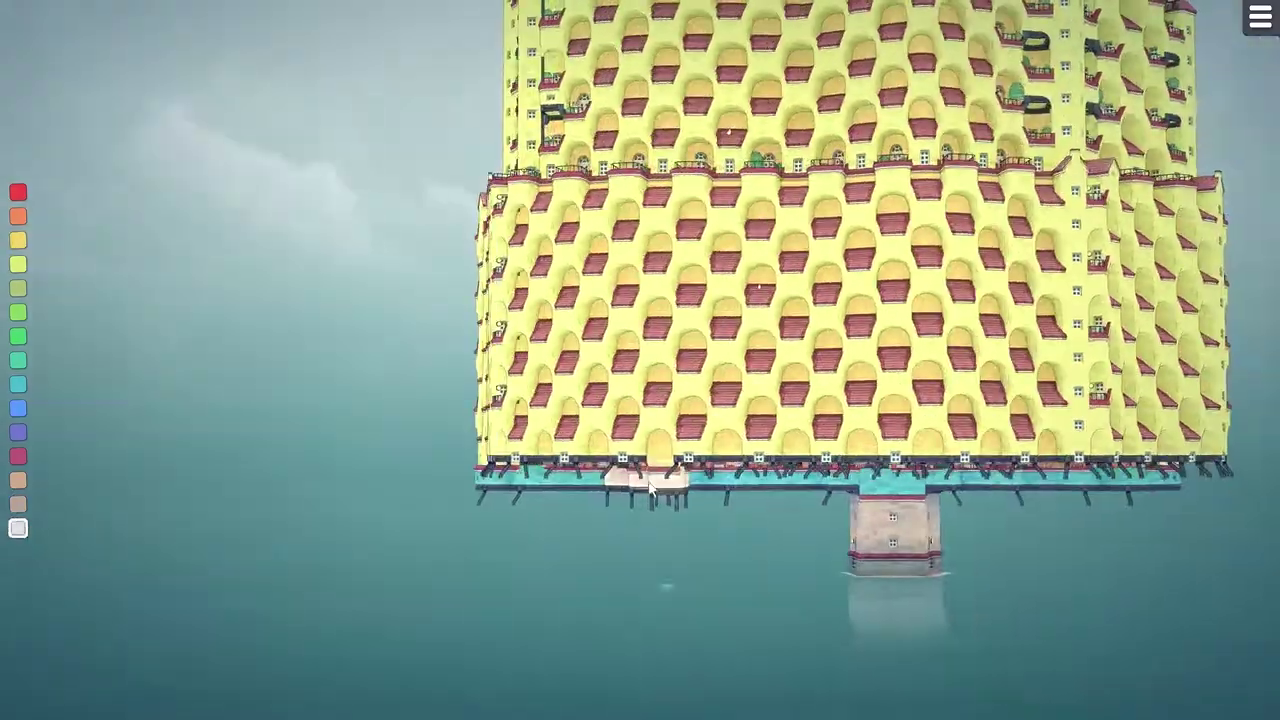
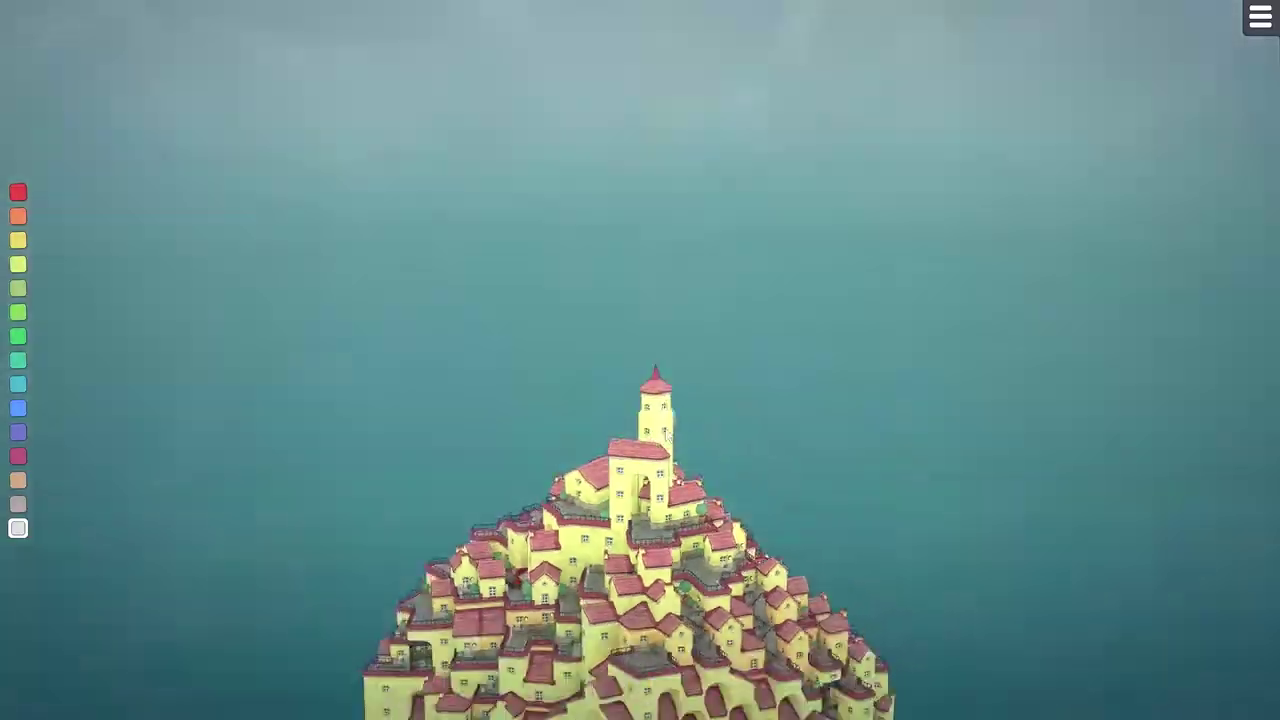
pyautogui.scroll(-5, 668, 435)
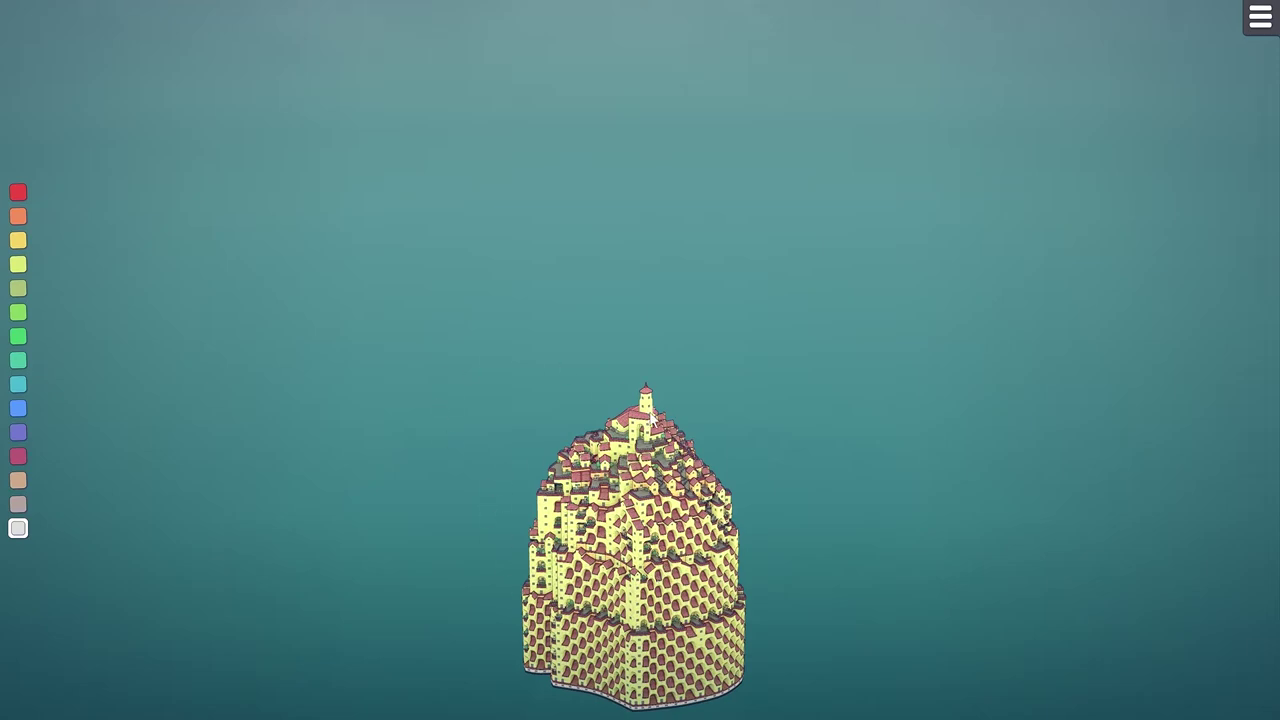
pyautogui.scroll(5, 652, 417)
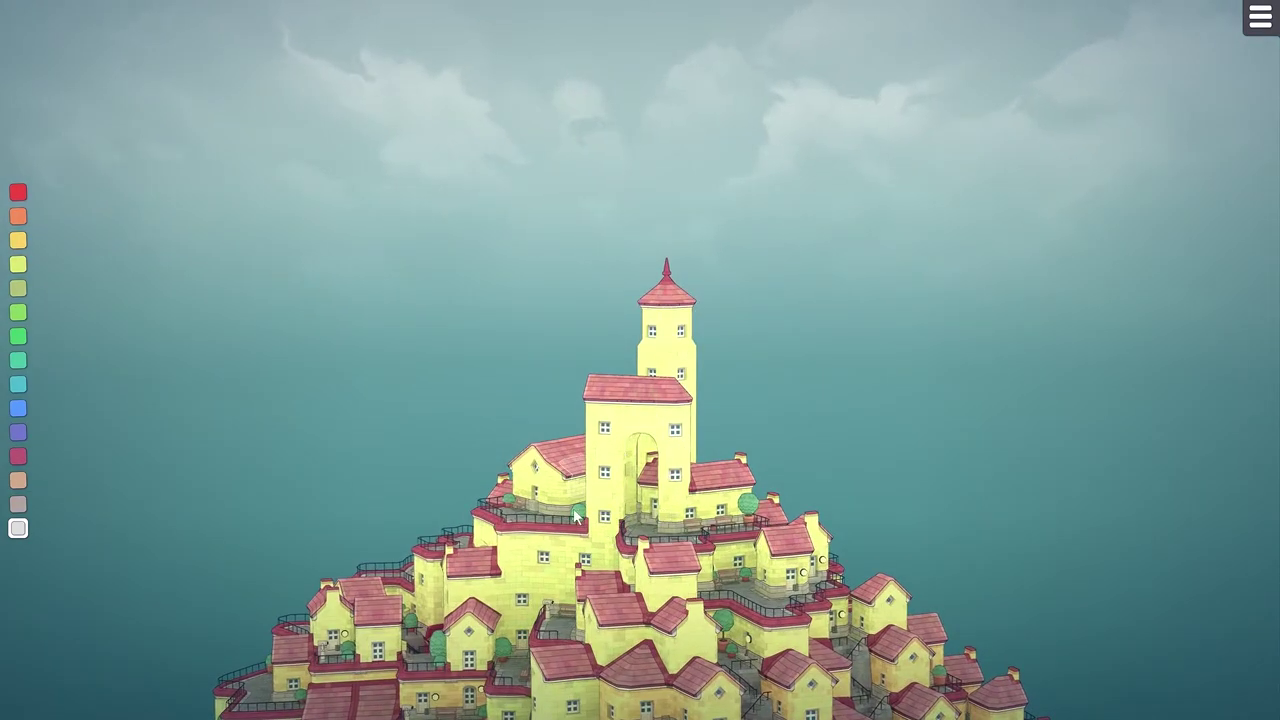
# - Inspect the tower, arched building and tapering hill town at the peak from several angles
pyautogui.moveTo(574, 516); pyautogui.dragTo(552, 488)
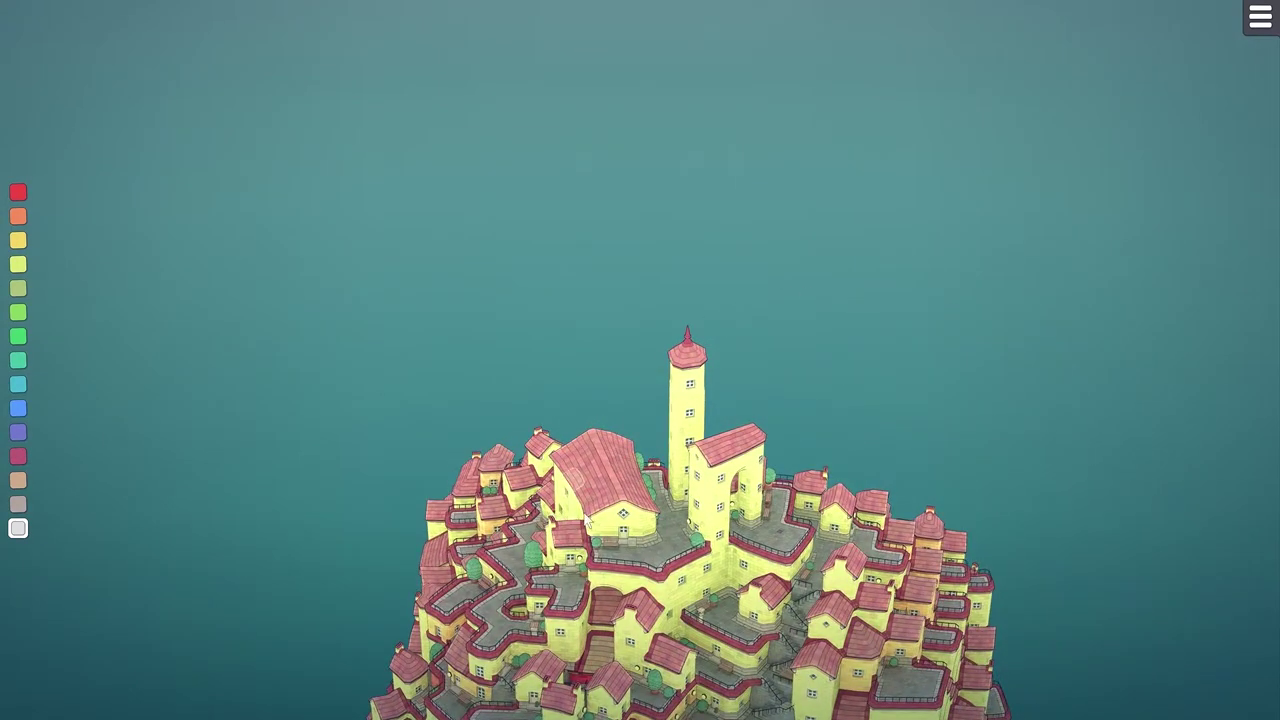
pyautogui.moveTo(745, 525); pyautogui.dragTo(741, 648)
pyautogui.moveTo(704, 487); pyautogui.dragTo(680, 538)
pyautogui.scroll(-2, 671, 598)
pyautogui.scroll(4, 669, 597)
pyautogui.moveTo(669, 597); pyautogui.dragTo(678, 540)
# - Inspect the structure's interior around the grey house, including the beamed yellow ceiling and the floor surfaces above it
pyautogui.scroll(6, 678, 545)
pyautogui.scroll(3, 677, 478)
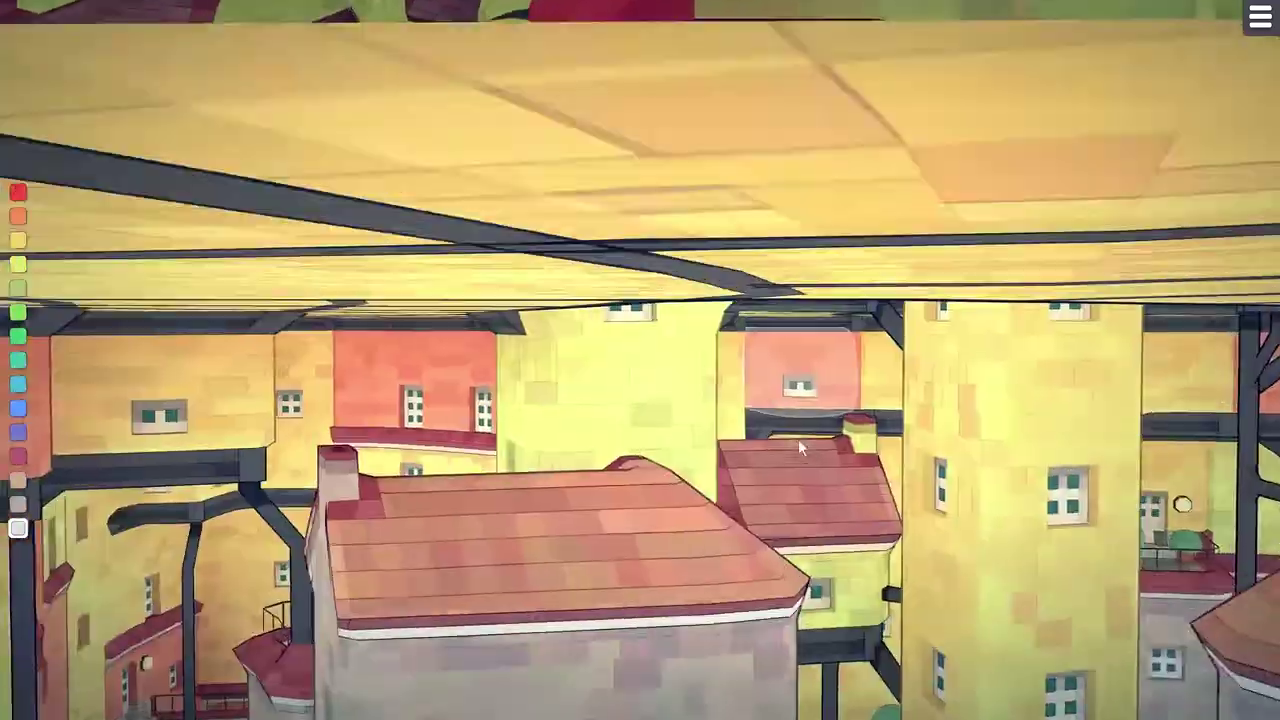
pyautogui.scroll(-3, 794, 449)
pyautogui.scroll(3, 784, 451)
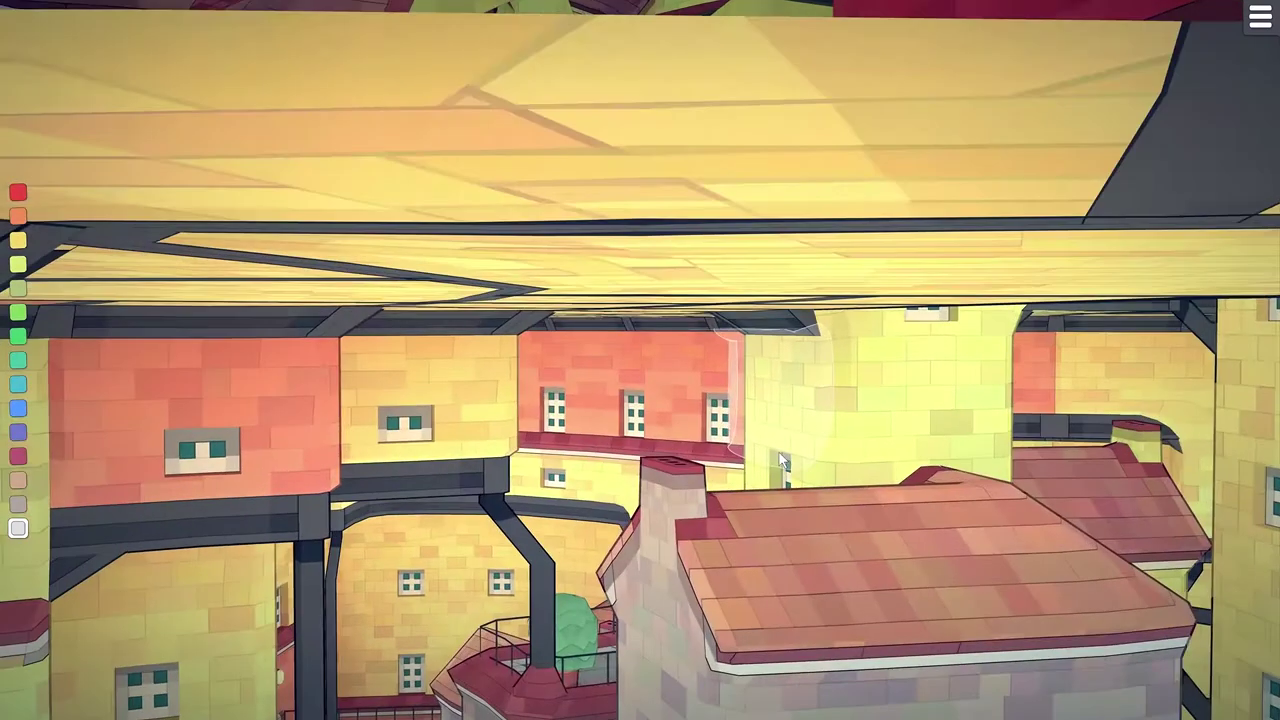
pyautogui.scroll(-3, 769, 465)
pyautogui.scroll(6, 754, 481)
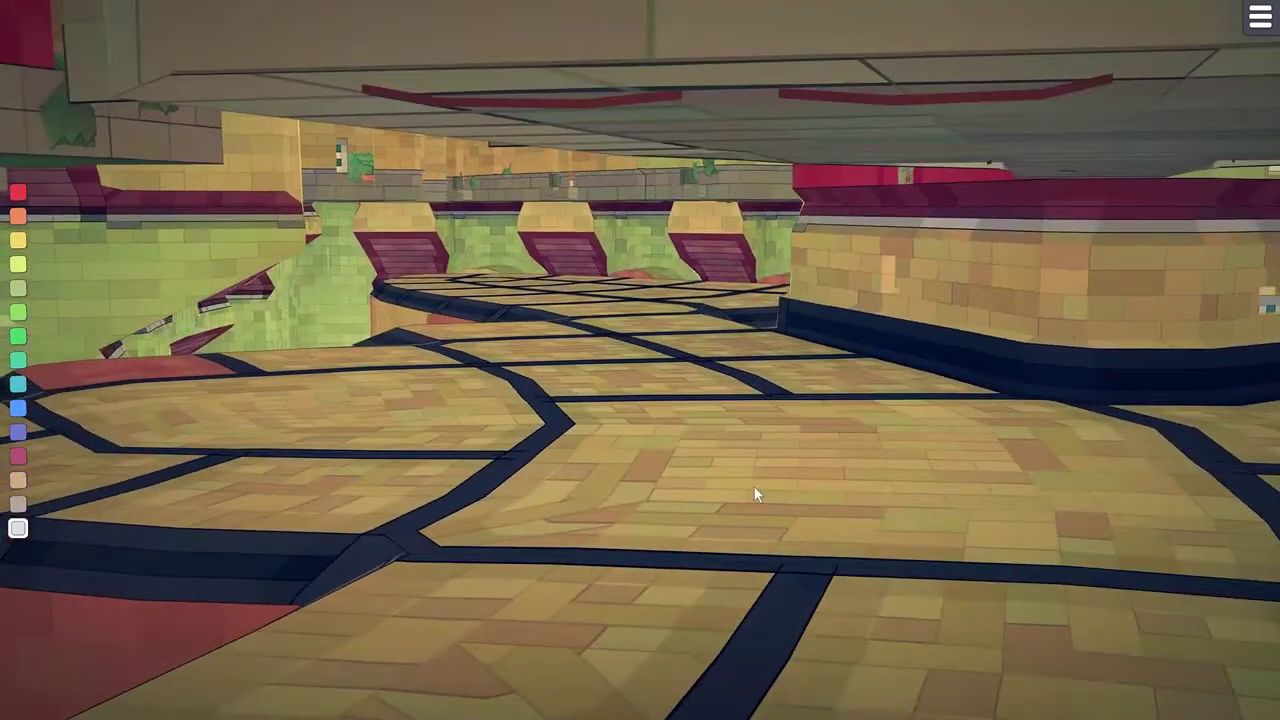
pyautogui.scroll(-2, 766, 483)
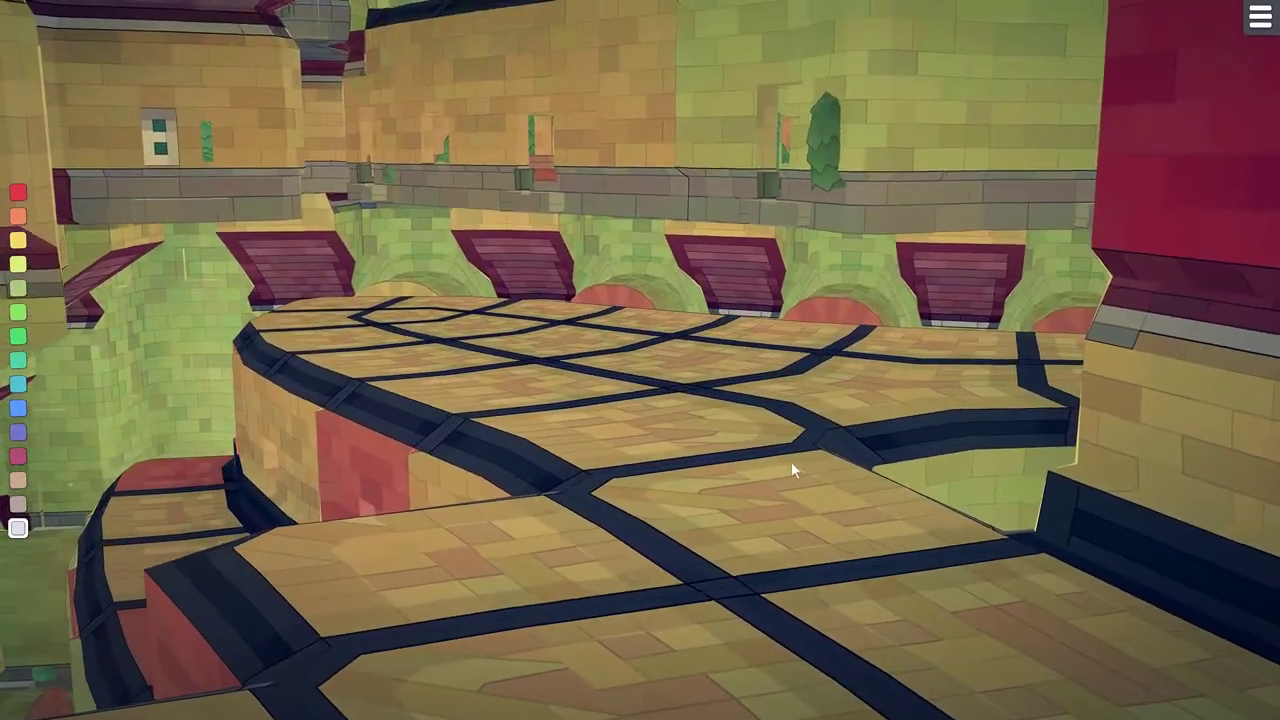
pyautogui.moveTo(787, 462); pyautogui.dragTo(920, 346)
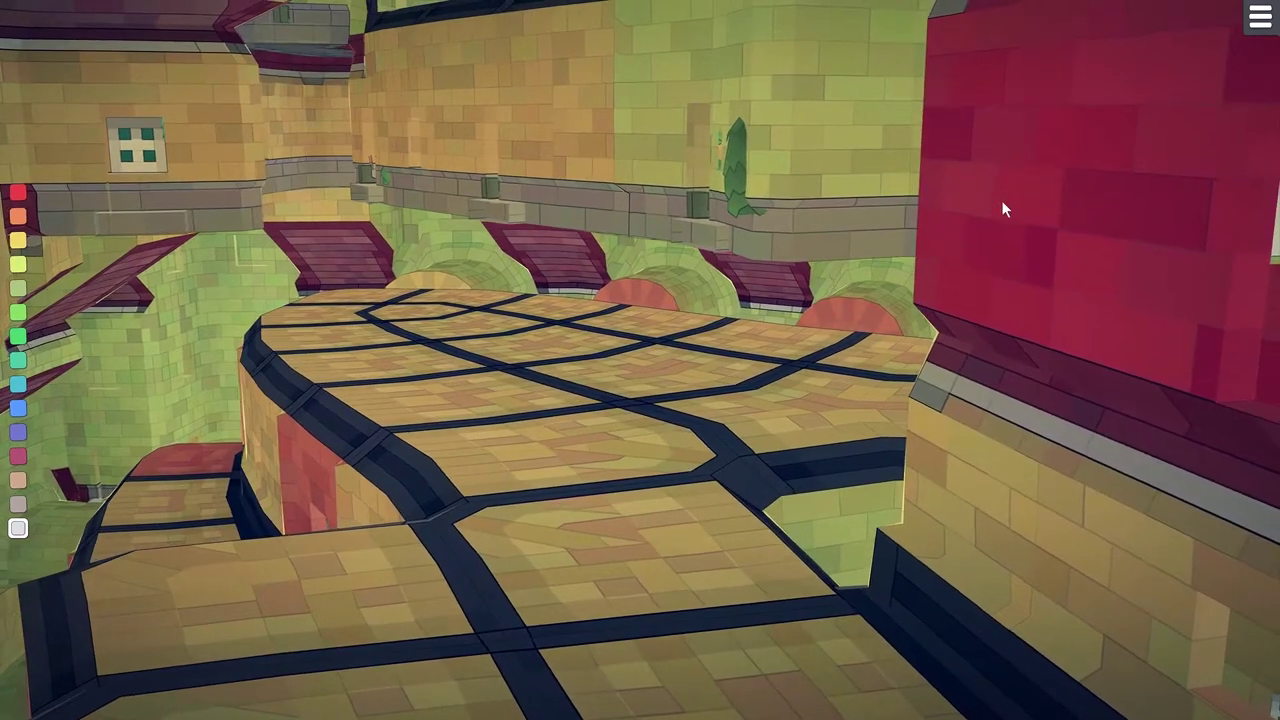
pyautogui.moveTo(997, 203); pyautogui.dragTo(868, 236)
pyautogui.moveTo(1080, 165); pyautogui.dragTo(910, 190)
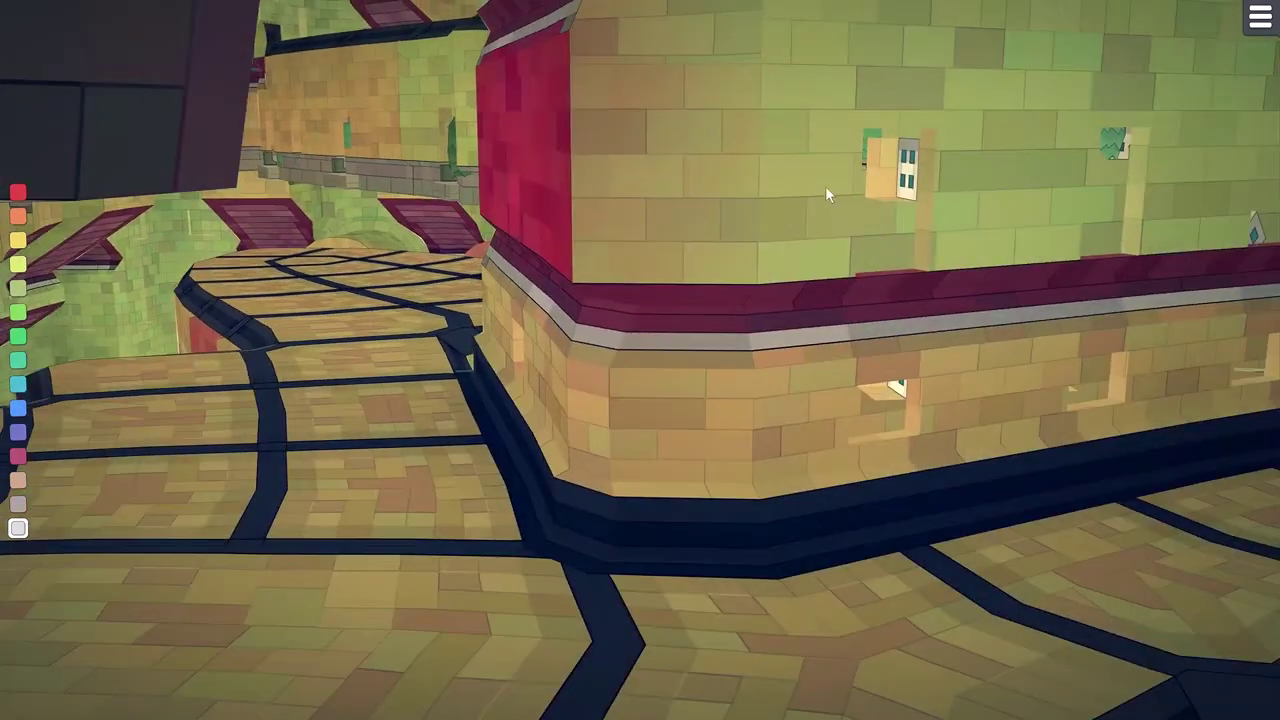
pyautogui.moveTo(811, 196); pyautogui.dragTo(717, 252)
pyautogui.scroll(2, 717, 252)
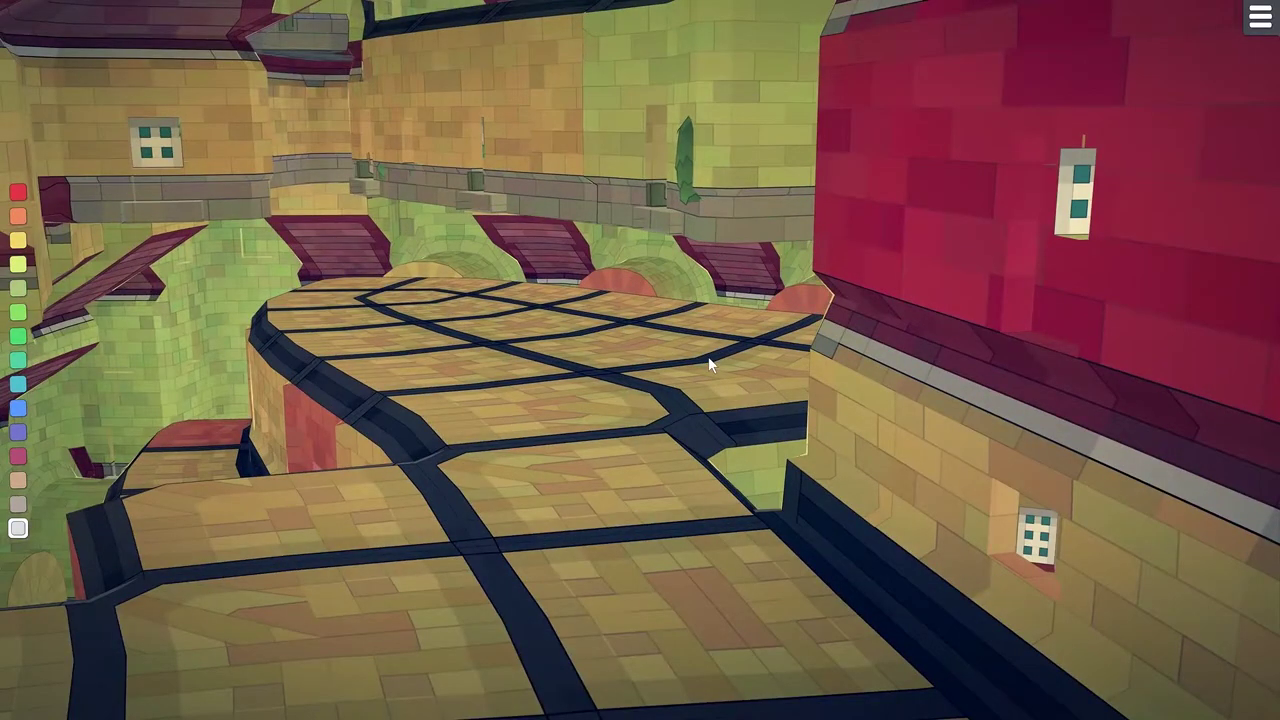
pyautogui.moveTo(607, 446); pyautogui.dragTo(600, 541)
pyautogui.scroll(-5, 600, 520)
pyautogui.scroll(-5, 605, 527)
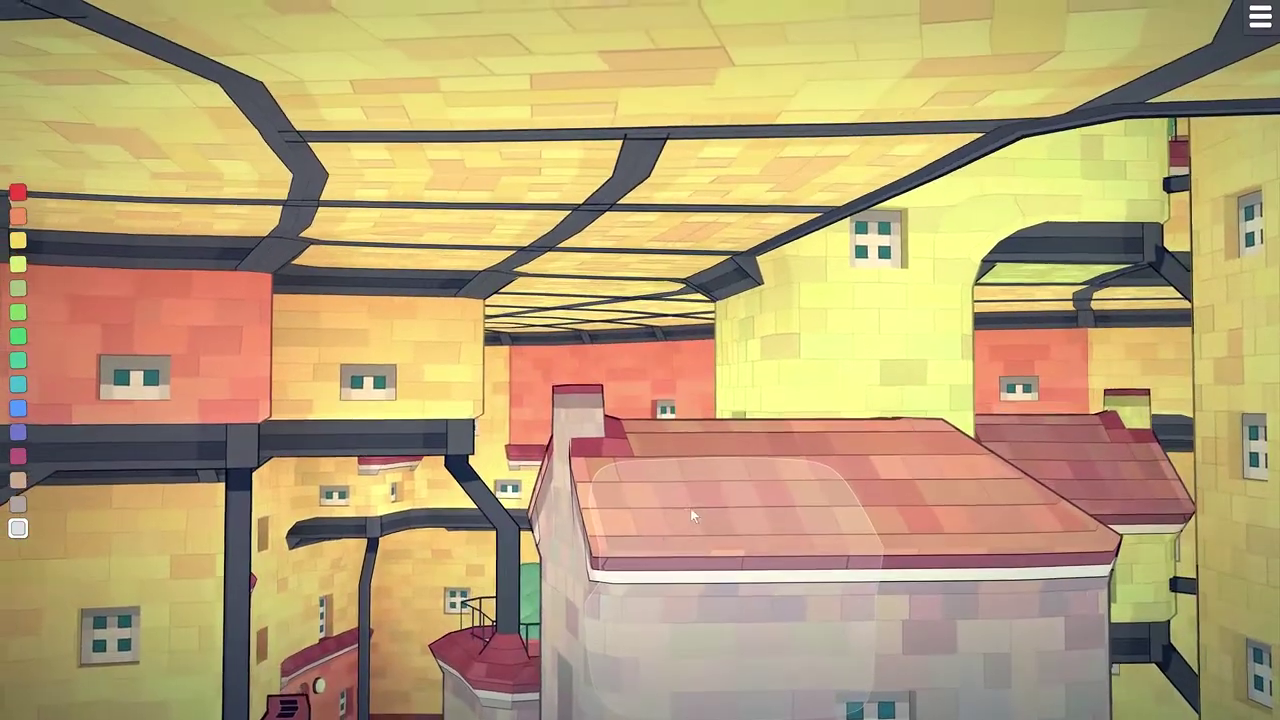
# - Survey the interior's grey stone buildings, yellow columns and dark metal supports
pyautogui.moveTo(690, 507); pyautogui.dragTo(650, 538)
pyautogui.scroll(-3, 684, 552)
pyautogui.scroll(3, 684, 552)
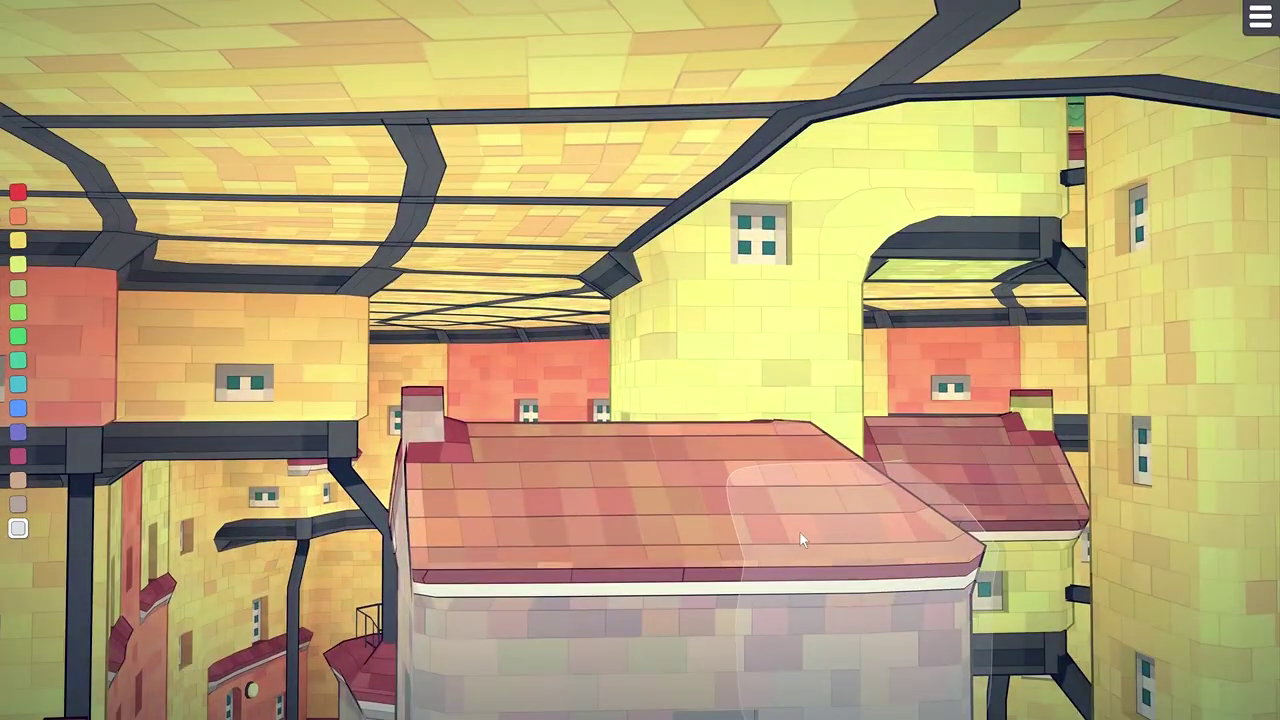
pyautogui.moveTo(799, 531); pyautogui.dragTo(715, 462)
pyautogui.moveTo(773, 583)
pyautogui.mouseDown()
pyautogui.moveTo(781, 420)
pyautogui.moveTo(734, 470)
pyautogui.moveTo(752, 578)
pyautogui.mouseUp()
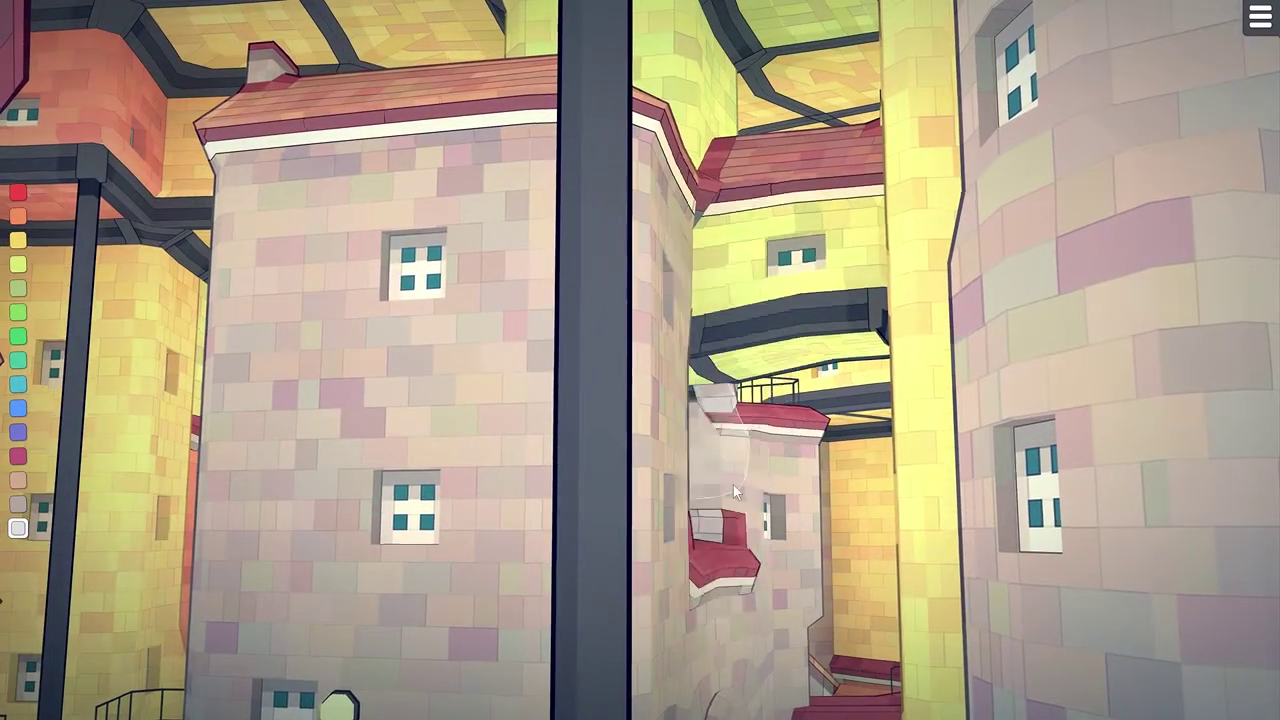
pyautogui.moveTo(720, 515); pyautogui.dragTo(706, 634)
pyautogui.scroll(3, 725, 545)
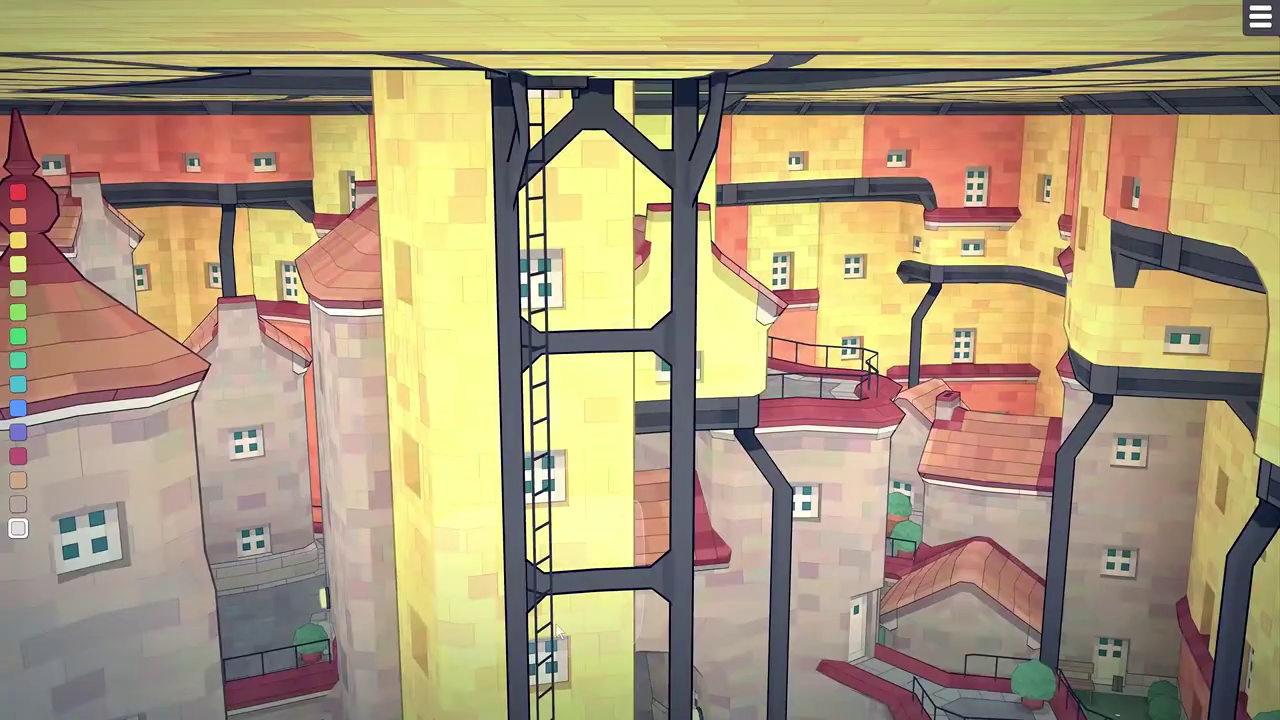
pyautogui.moveTo(557, 630); pyautogui.dragTo(564, 440)
pyautogui.scroll(-5, 564, 437)
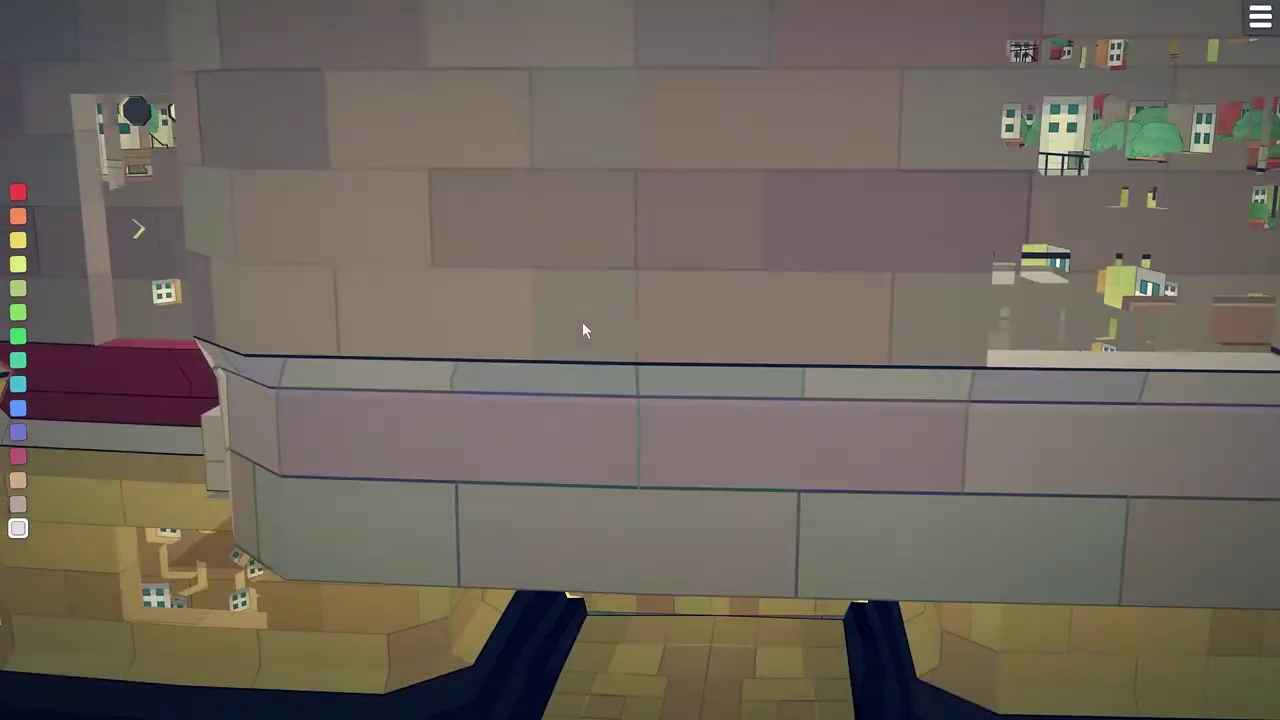
# - Examine the enclosed yellow houses and the tall red towers inside the structure
pyautogui.moveTo(582, 355); pyautogui.dragTo(600, 291)
pyautogui.scroll(5, 604, 300)
pyautogui.moveTo(622, 338); pyautogui.dragTo(657, 402)
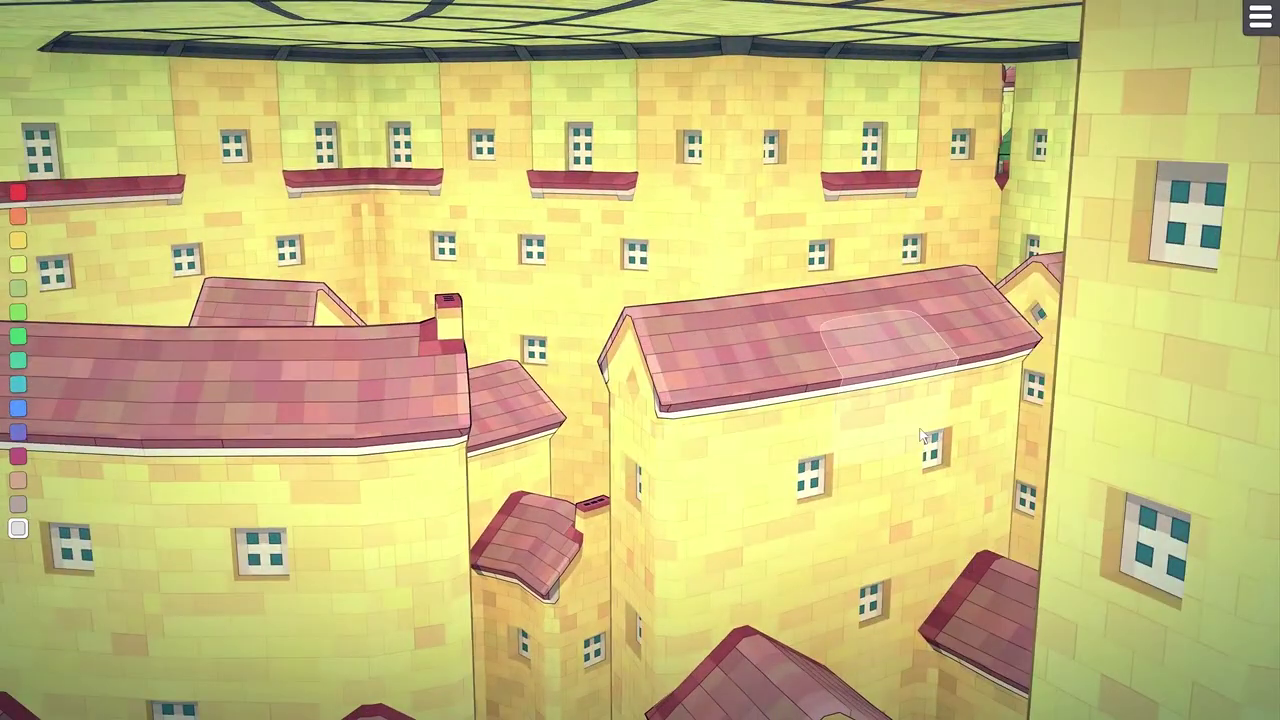
pyautogui.moveTo(926, 437); pyautogui.dragTo(818, 425)
pyautogui.moveTo(648, 425); pyautogui.dragTo(617, 454)
pyautogui.scroll(-10, 617, 460)
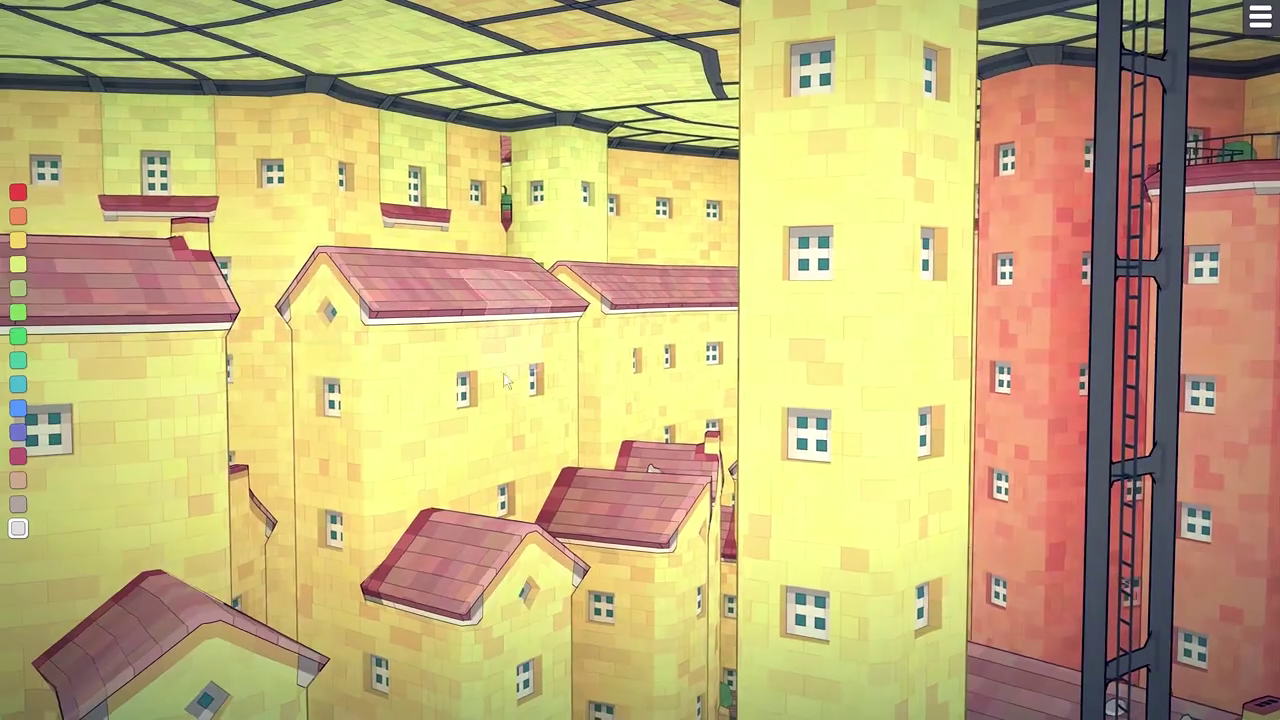
pyautogui.moveTo(891, 349); pyautogui.dragTo(1130, 345)
pyautogui.scroll(-3, 1135, 375)
pyautogui.moveTo(838, 213); pyautogui.dragTo(925, 225)
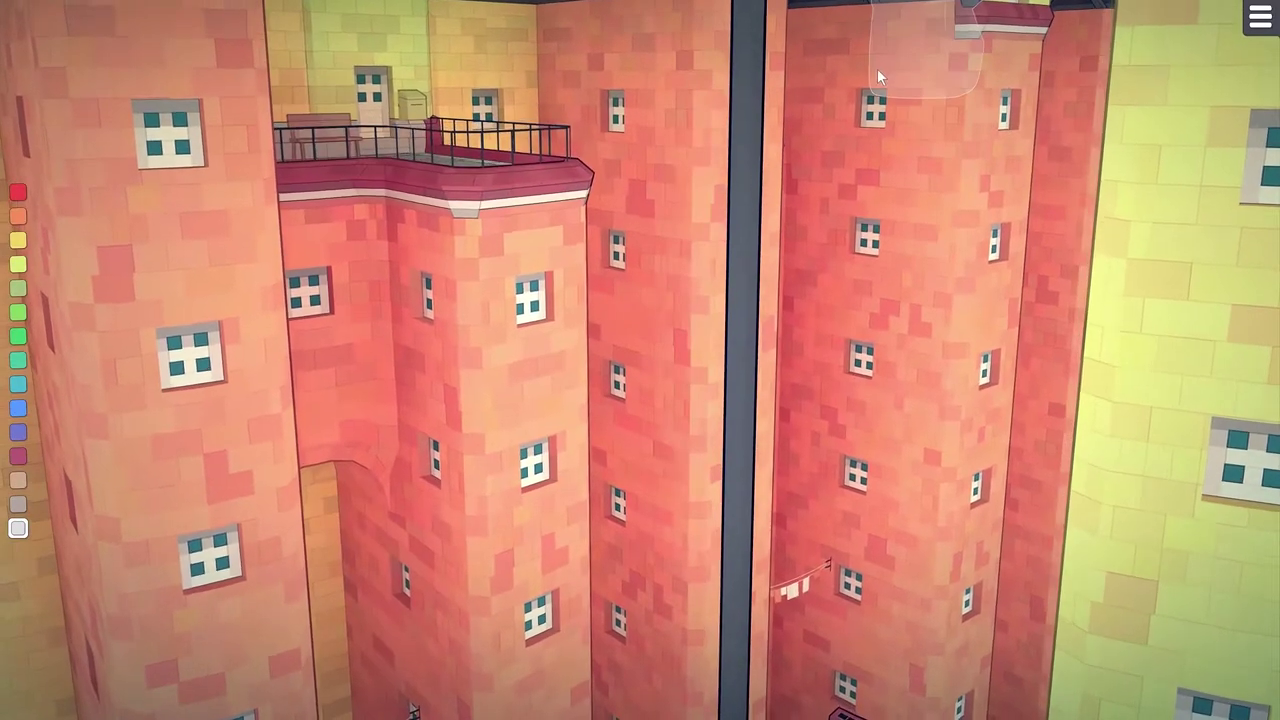
pyautogui.click(877, 70)
pyautogui.scroll(3, 875, 75)
pyautogui.moveTo(874, 75); pyautogui.dragTo(812, 230)
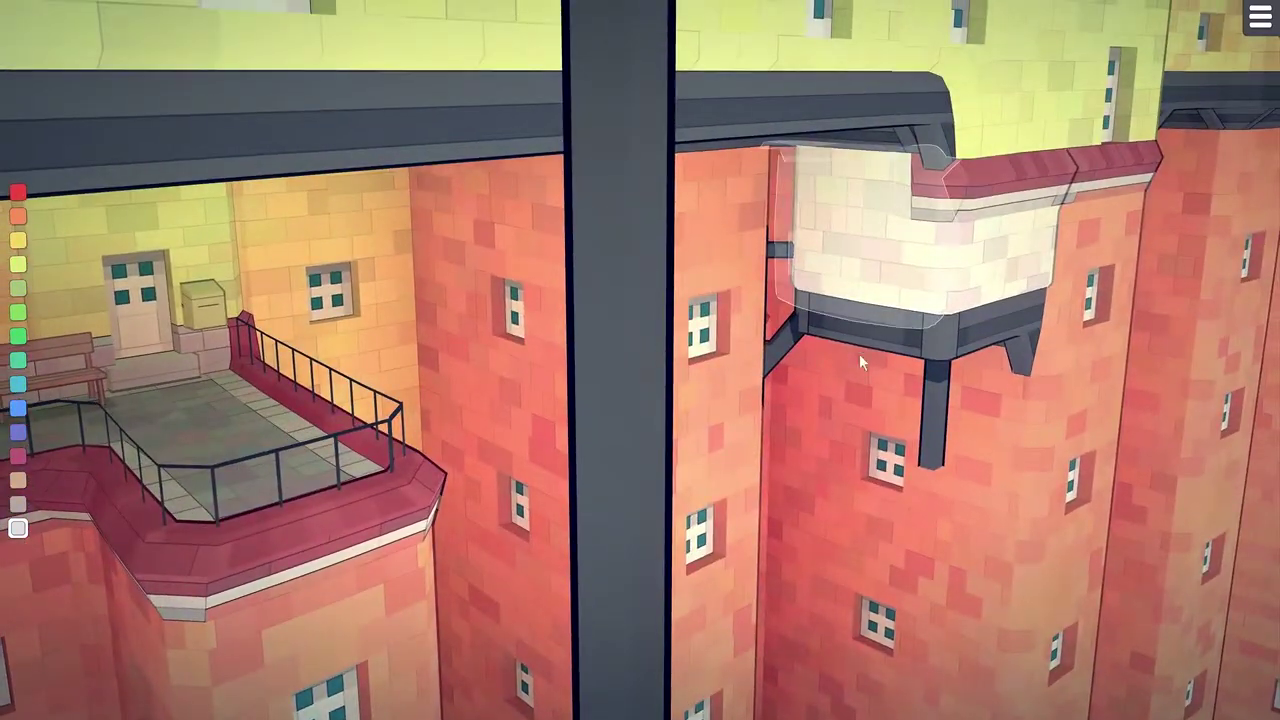
pyautogui.rightClick(911, 250)
# - Add a white block on the small terrace beside the white tower inside the yellow walls, extending it into a roofed house
pyautogui.moveTo(897, 391); pyautogui.dragTo(836, 364)
pyautogui.moveTo(847, 441); pyautogui.dragTo(698, 470)
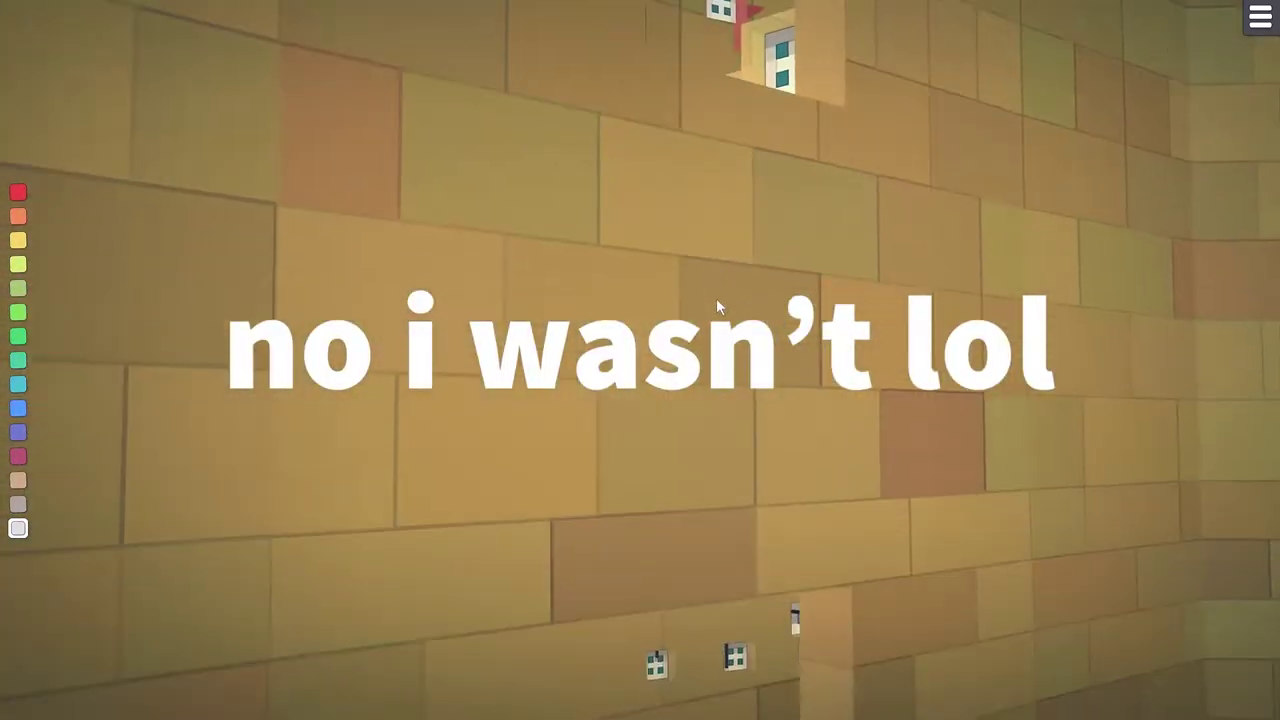
pyautogui.moveTo(716, 298); pyautogui.dragTo(720, 132)
pyautogui.moveTo(740, 461); pyautogui.dragTo(579, 212)
pyautogui.moveTo(696, 402); pyautogui.dragTo(670, 489)
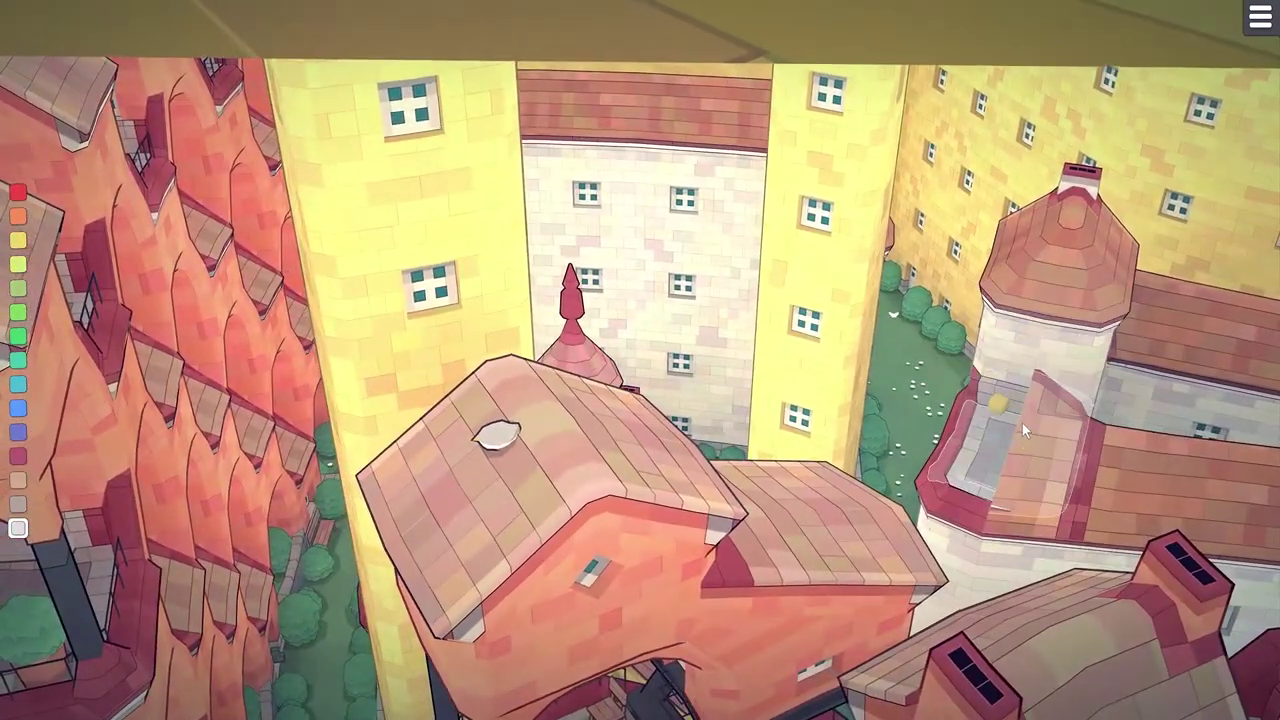
pyautogui.click(1022, 423)
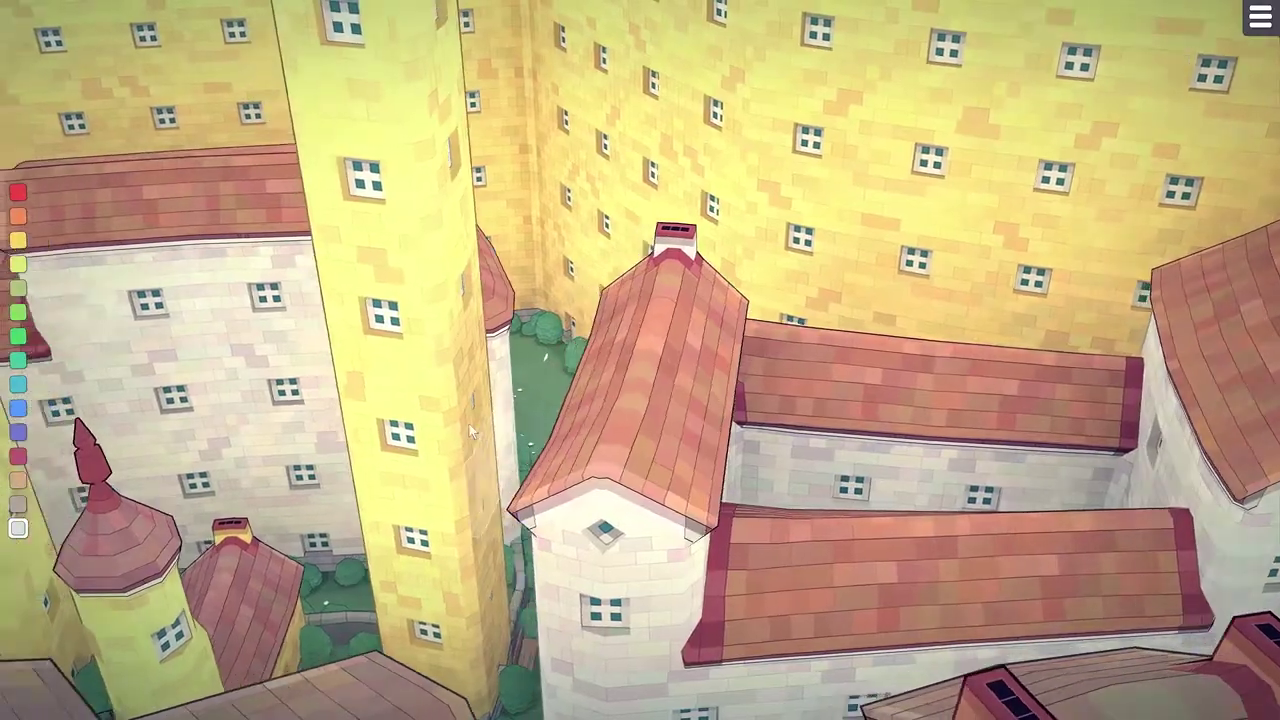
# - Look over the yellow columns, red terraced houses and garden courtyards inside the walls
pyautogui.moveTo(469, 424); pyautogui.dragTo(406, 507)
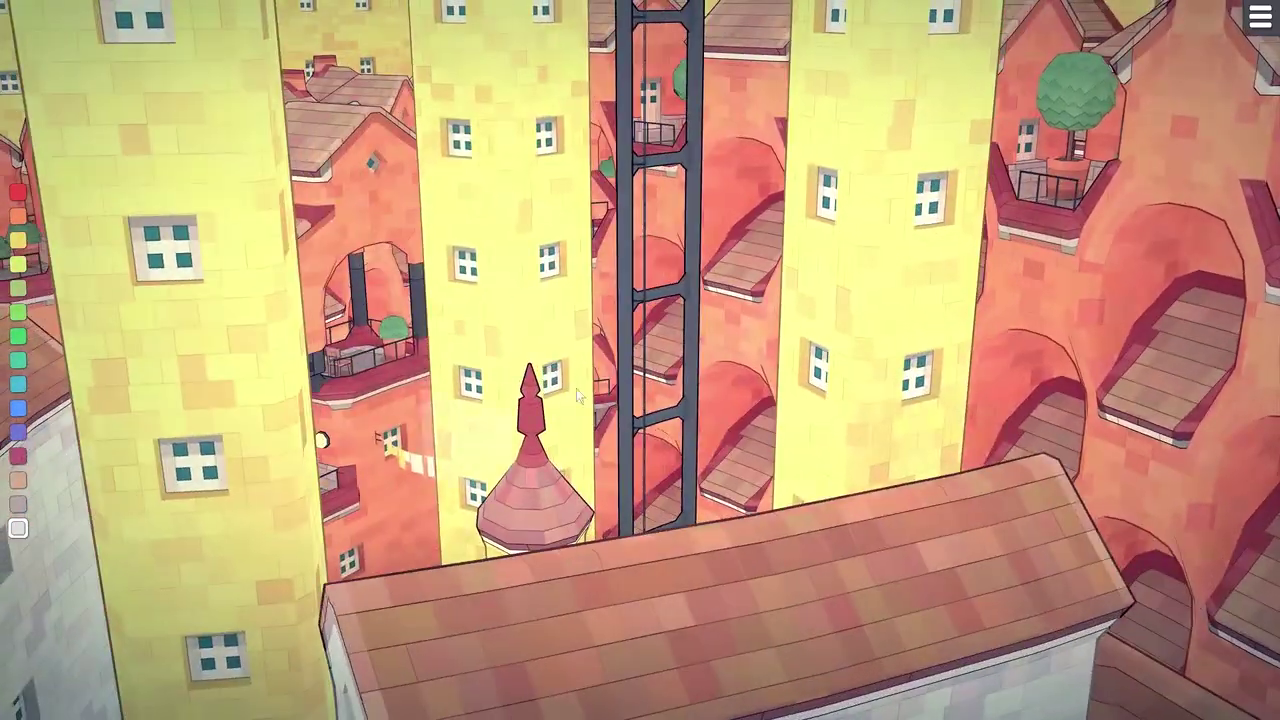
pyautogui.press('d')
pyautogui.press('w')
pyautogui.press('s')
pyautogui.press('d')
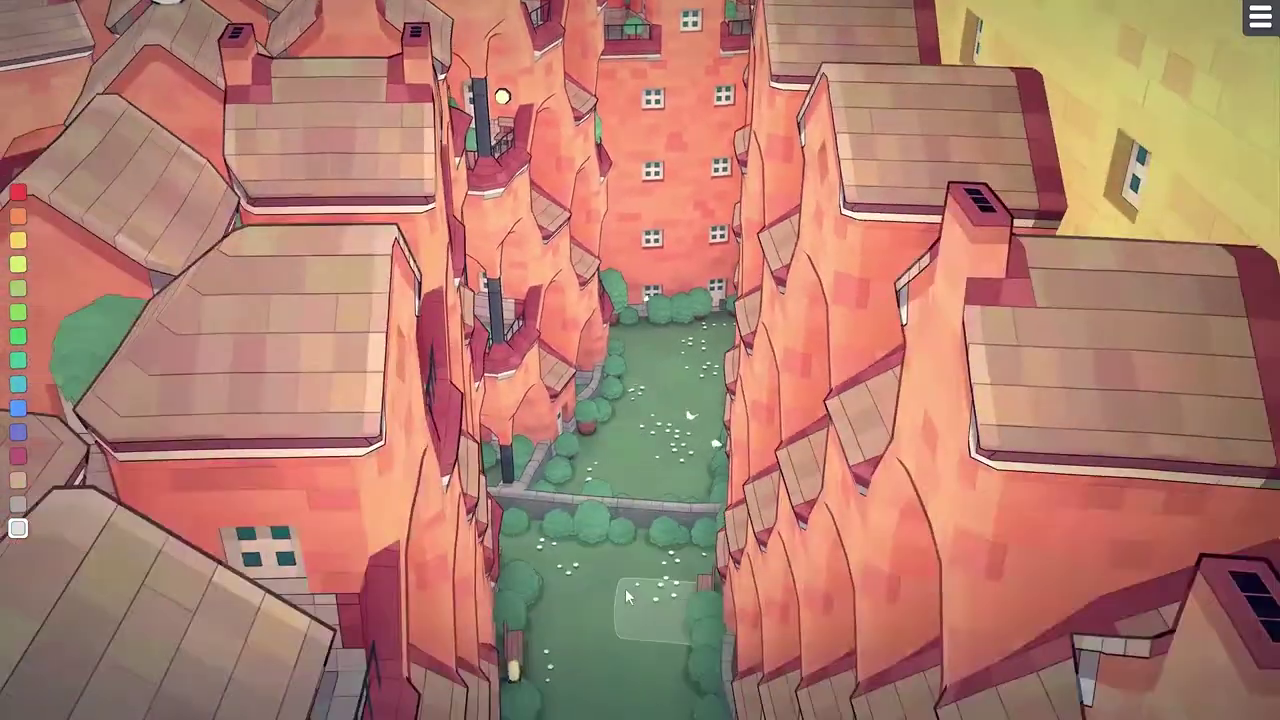
pyautogui.press('w')
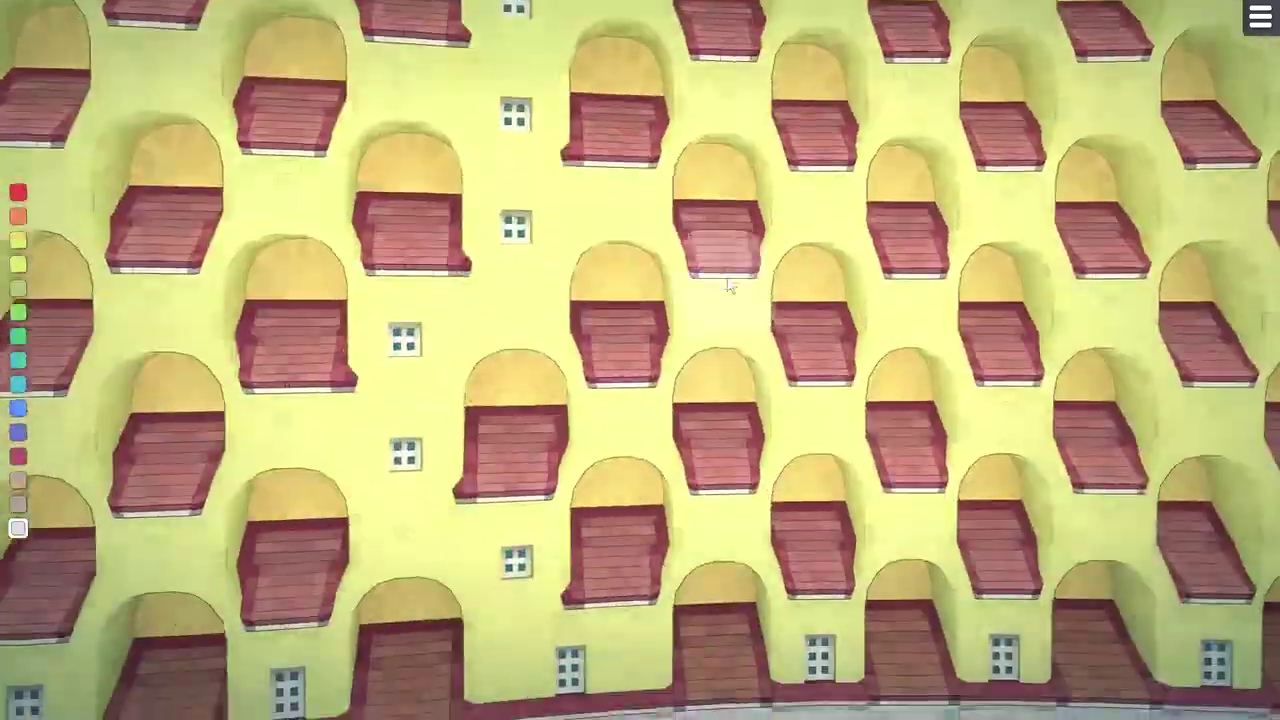
# - Examine the whole yellow structure from outside, from its stone pillar and base up to the hilltop tower
pyautogui.scroll(-10, 727, 281)
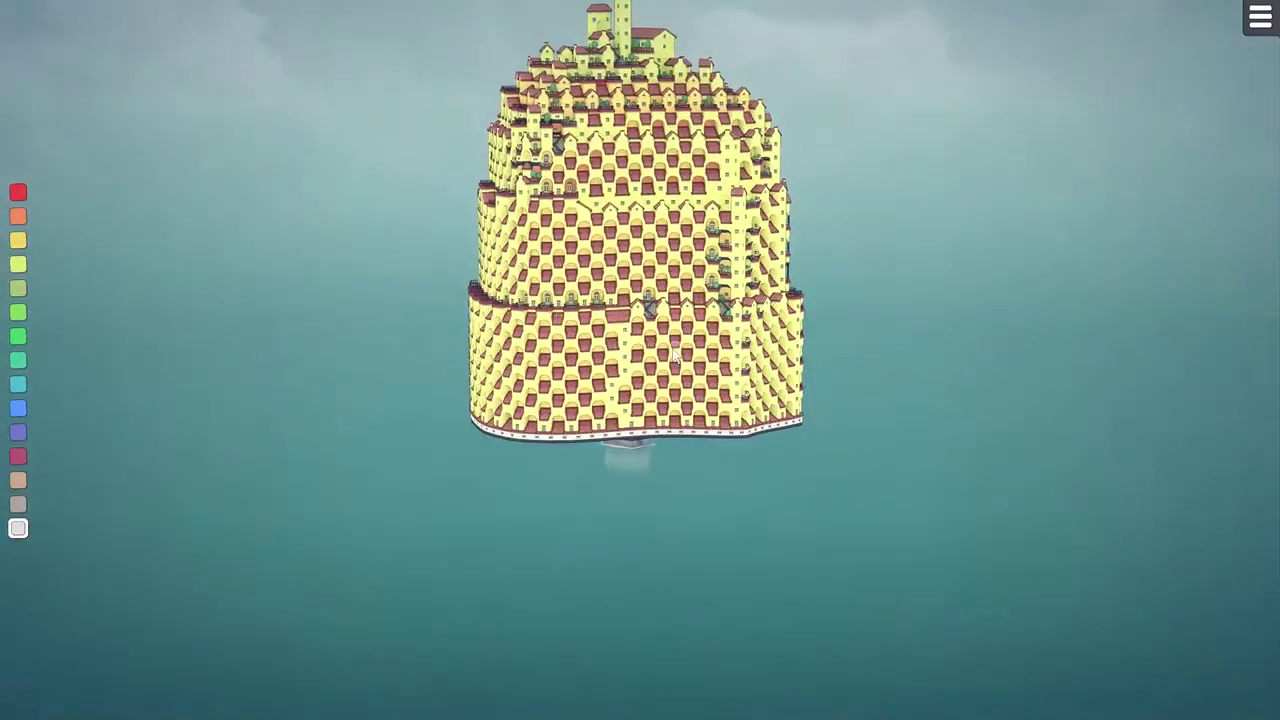
pyautogui.scroll(4, 673, 355)
pyautogui.moveTo(673, 355)
pyautogui.mouseDown()
pyautogui.moveTo(900, 343)
pyautogui.moveTo(682, 343)
pyautogui.mouseUp()
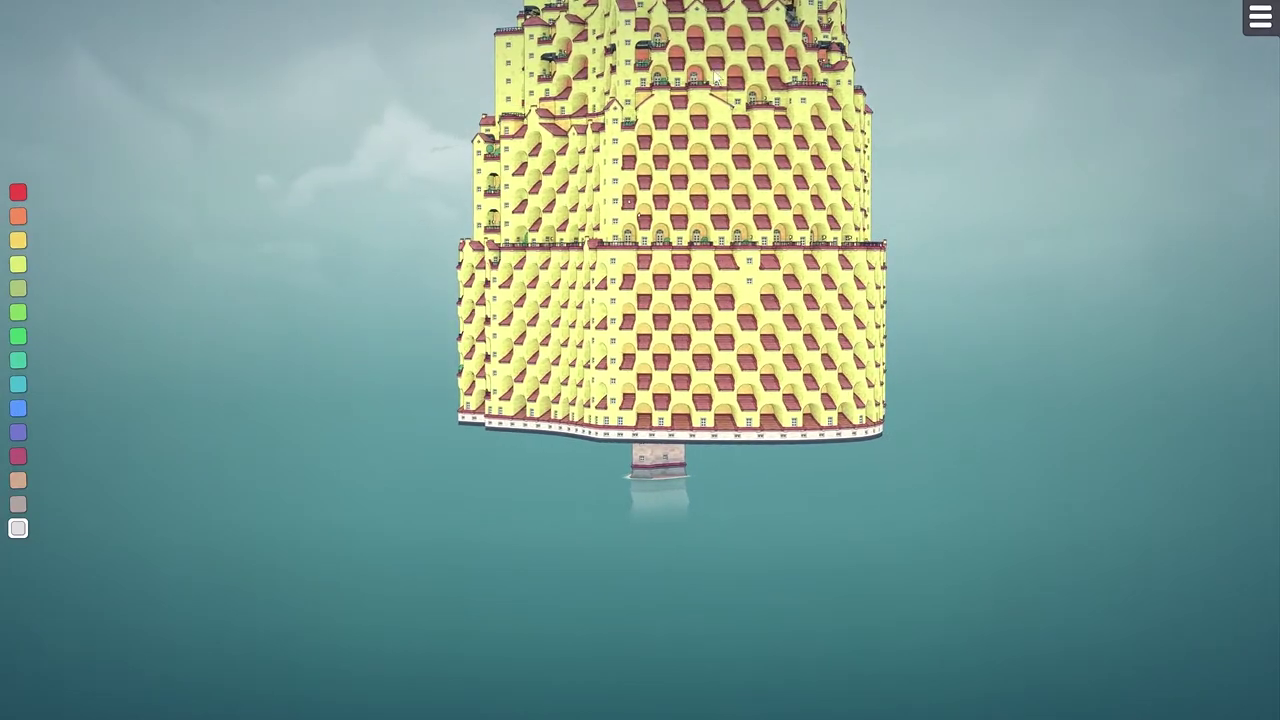
pyautogui.moveTo(727, 83); pyautogui.dragTo(440, 95)
pyautogui.moveTo(696, 84); pyautogui.dragTo(632, 83)
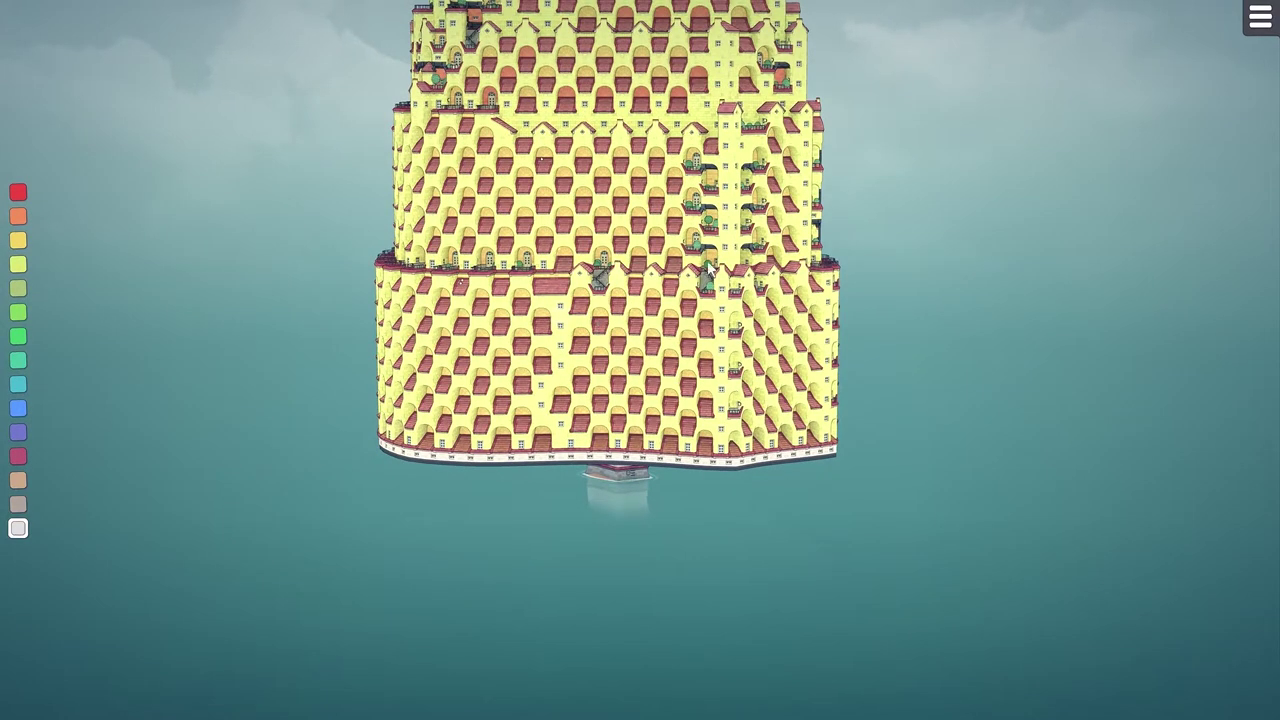
pyautogui.moveTo(740, 318); pyautogui.dragTo(752, 608)
pyautogui.moveTo(572, 166); pyautogui.dragTo(556, 256)
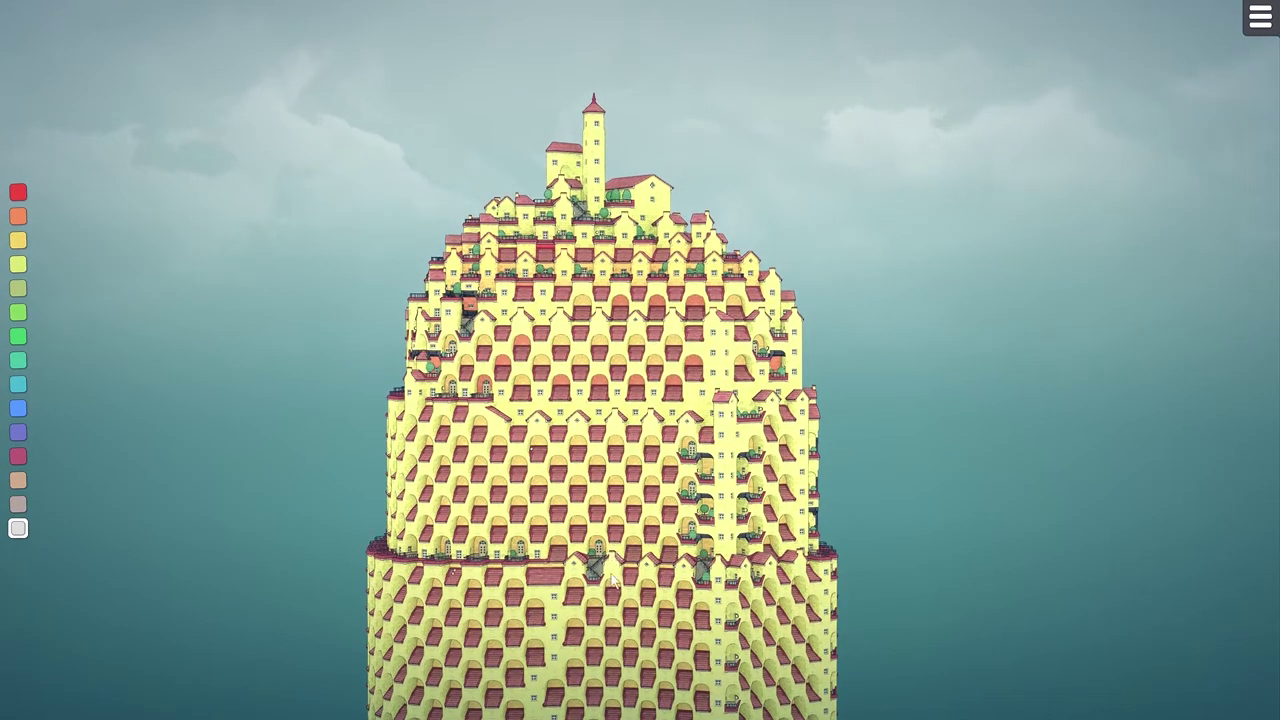
pyautogui.moveTo(613, 580); pyautogui.dragTo(615, 400)
pyautogui.moveTo(592, 447); pyautogui.dragTo(793, 420)
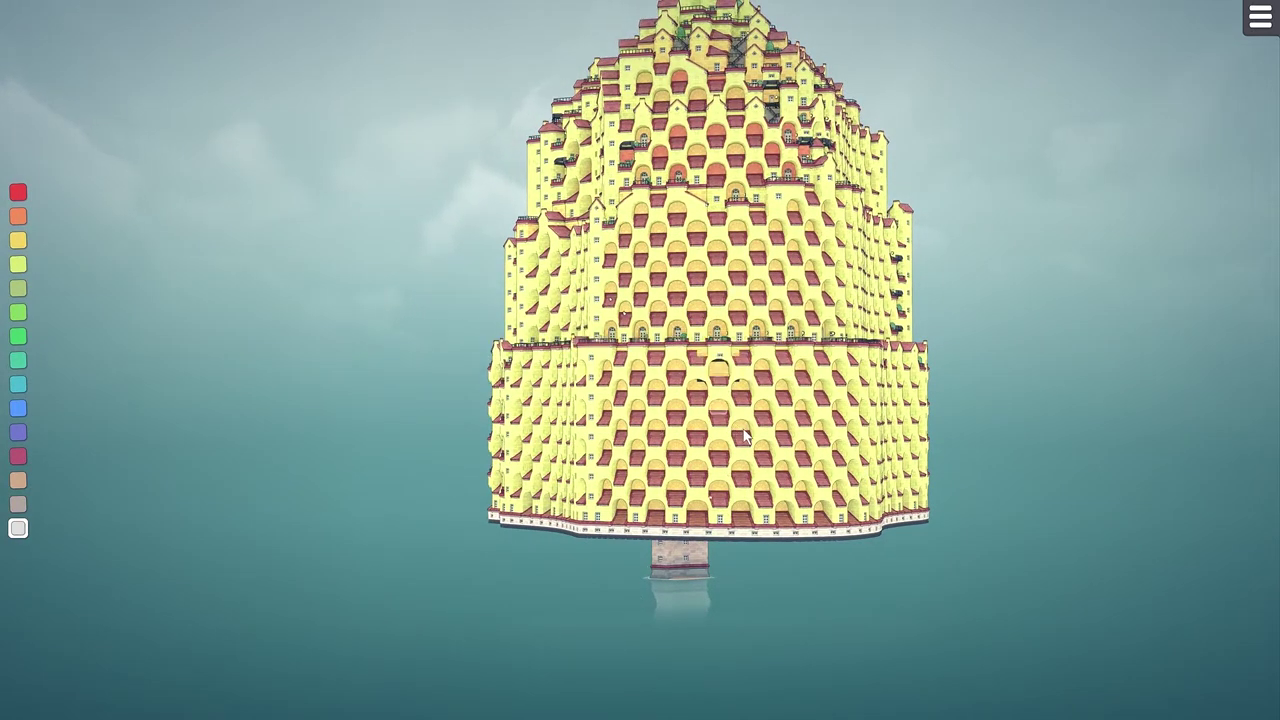
pyautogui.moveTo(703, 518); pyautogui.dragTo(700, 556)
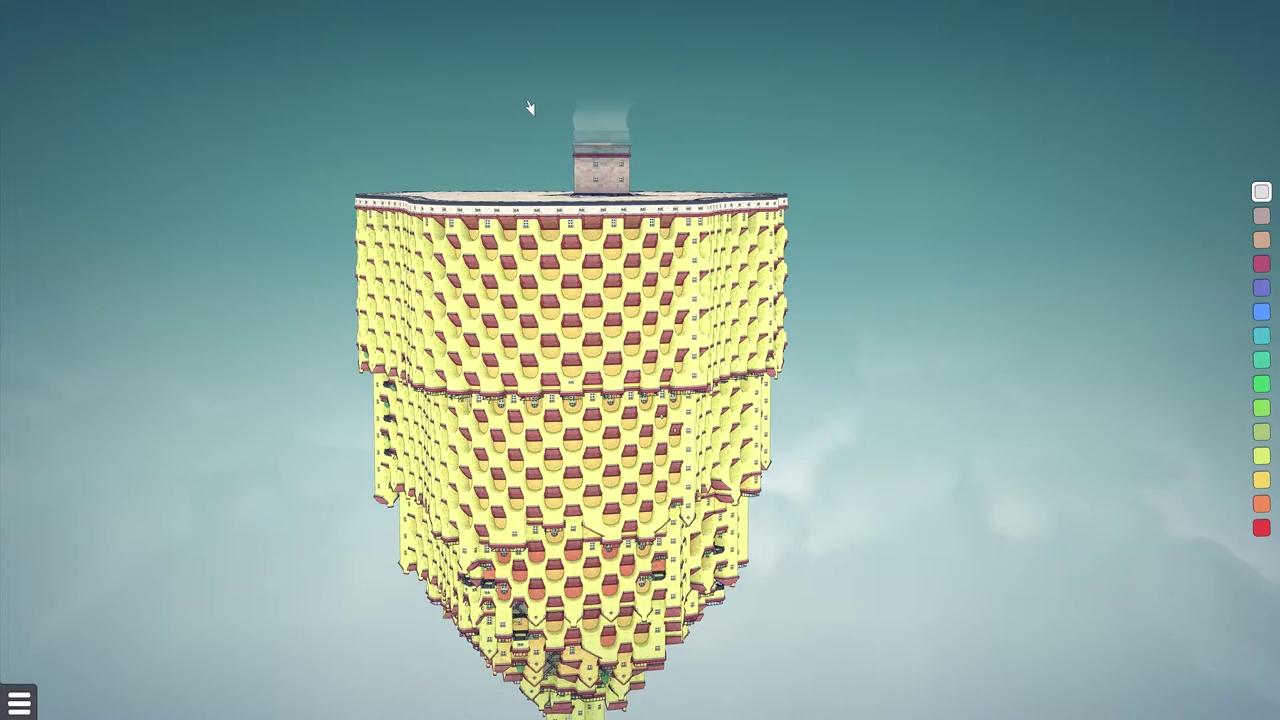
pyautogui.scroll(-3, 530, 108)
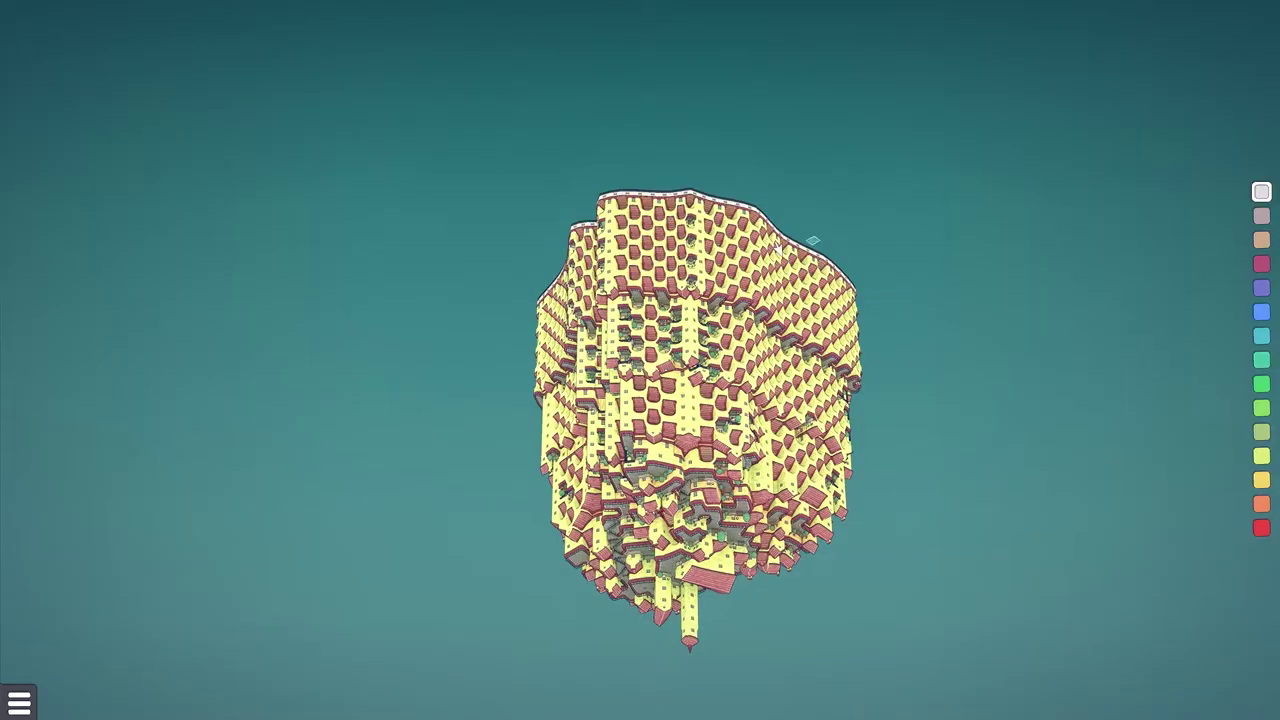
pyautogui.moveTo(811, 240); pyautogui.dragTo(266, 181)
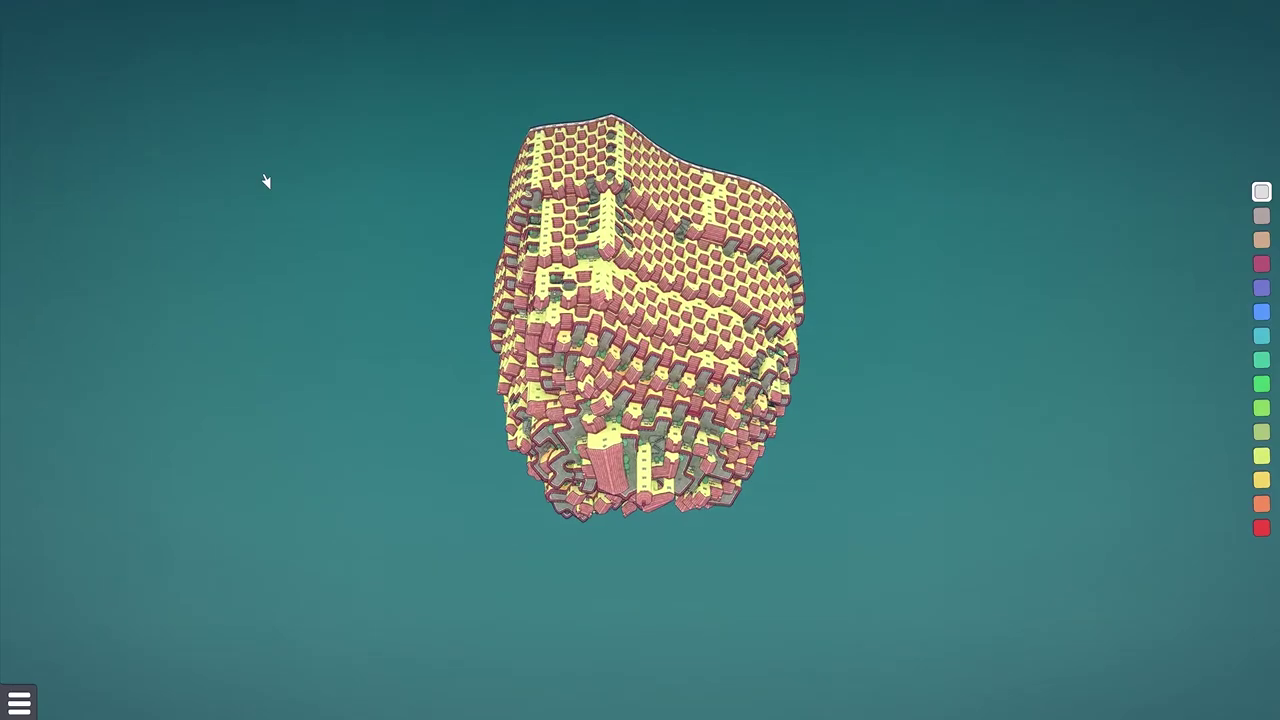
pyautogui.moveTo(707, 131); pyautogui.dragTo(598, 158)
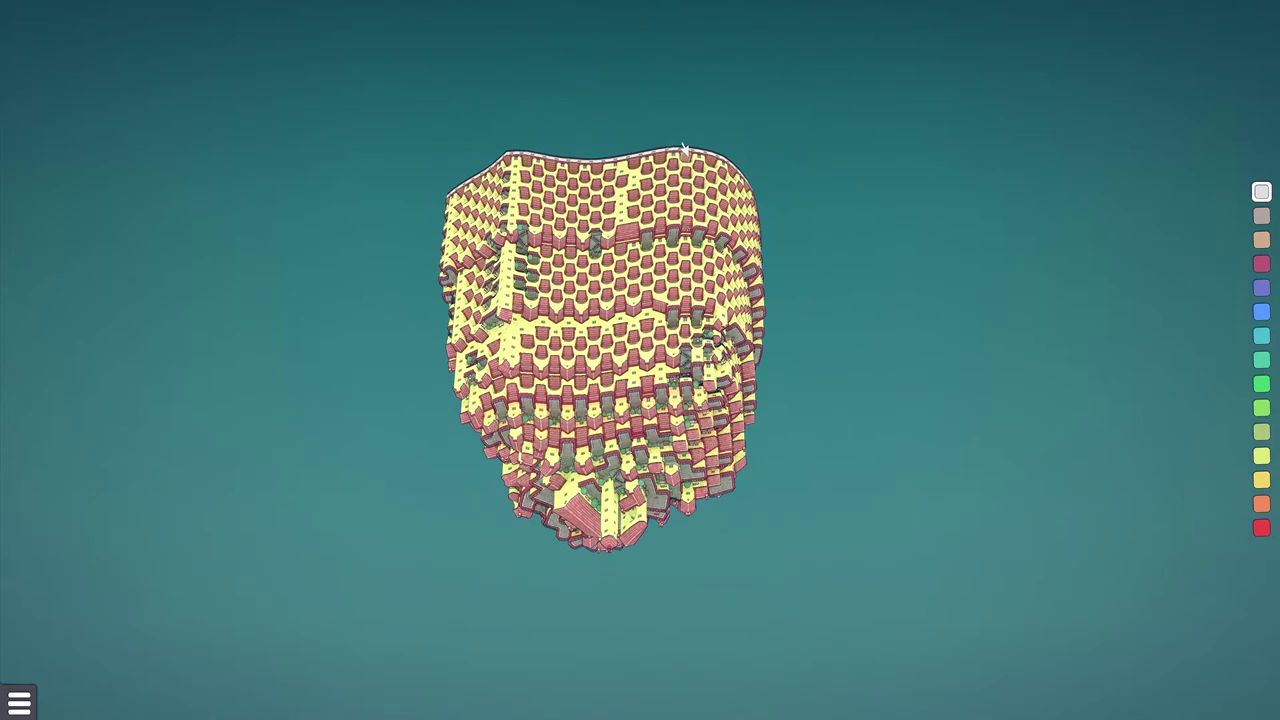